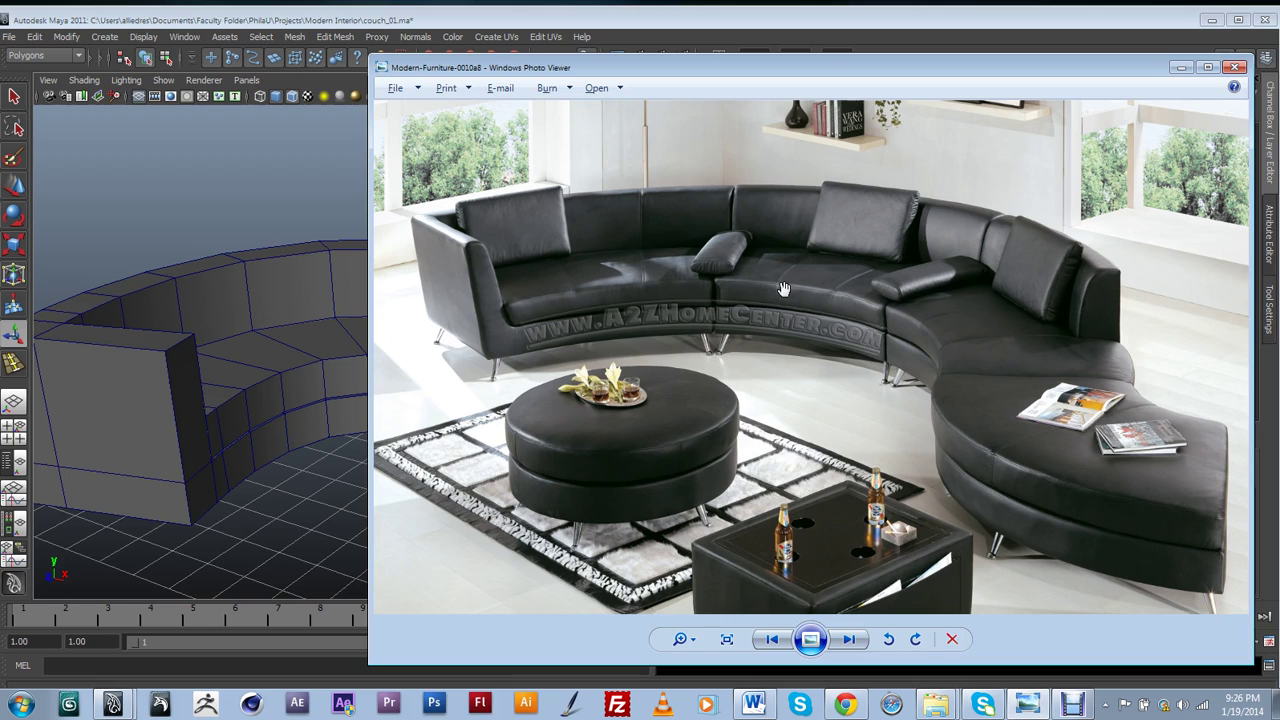
# Select the seat cushion and compare its smooth mesh preview with the unsmoothed polygon display
pyautogui.click(1183, 66)
pyautogui.moveTo(566, 446)
pyautogui.keyDown('alt'); pyautogui.mouseDown()
pyautogui.moveTo(563, 460)
pyautogui.moveTo(553, 440)
pyautogui.moveTo(571, 449)
pyautogui.mouseUp(); pyautogui.keyUp('alt')
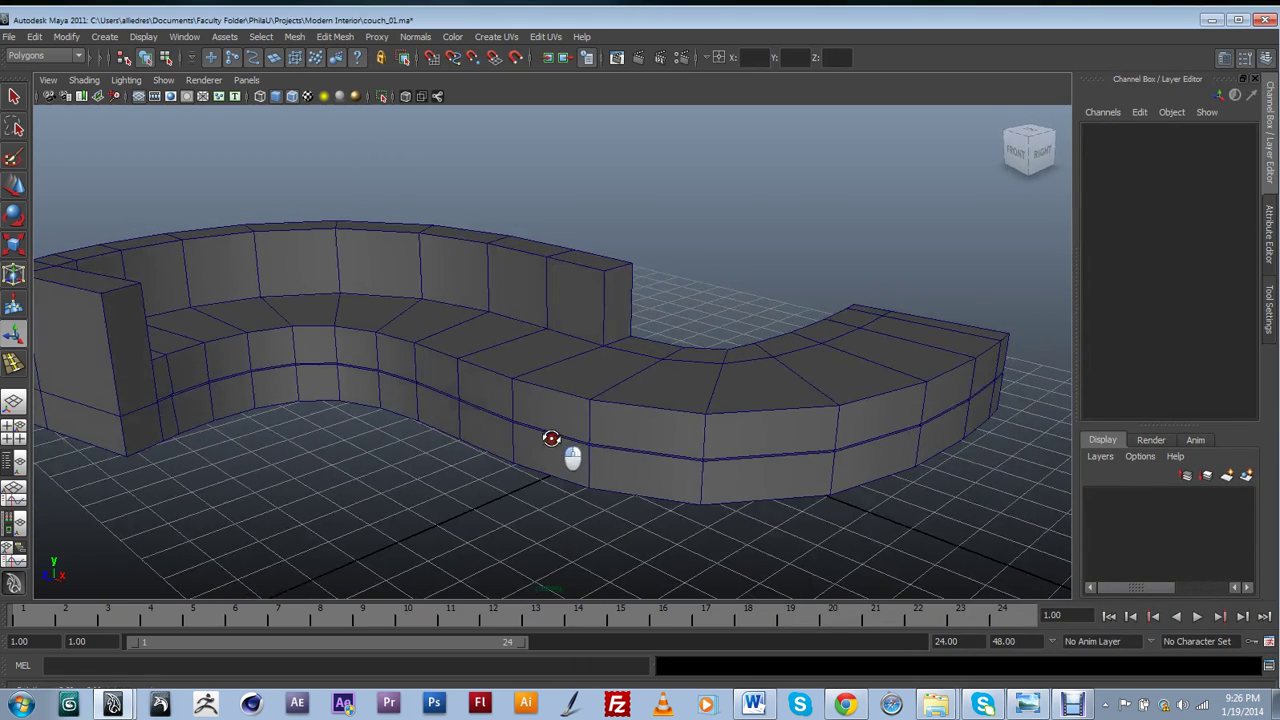
pyautogui.click(592, 421)
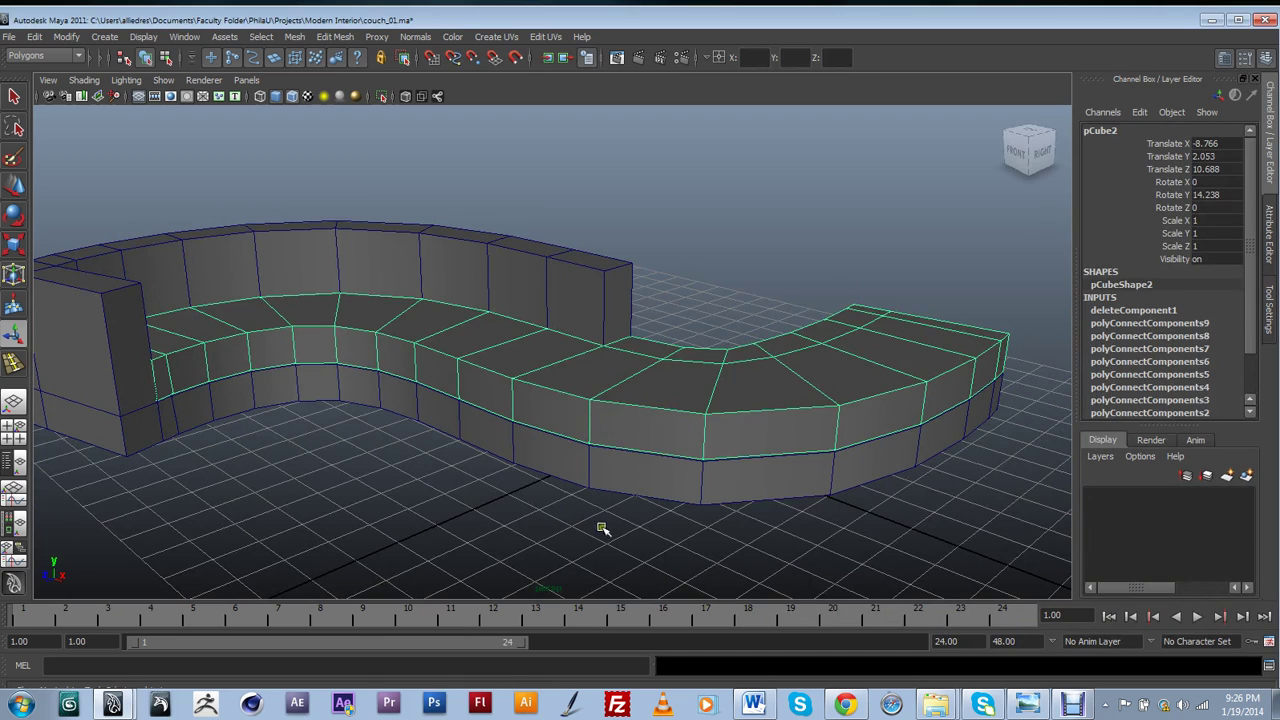
pyautogui.keyDown('alt'); pyautogui.moveTo(602, 528); pyautogui.dragTo(578, 521); pyautogui.keyUp('alt')
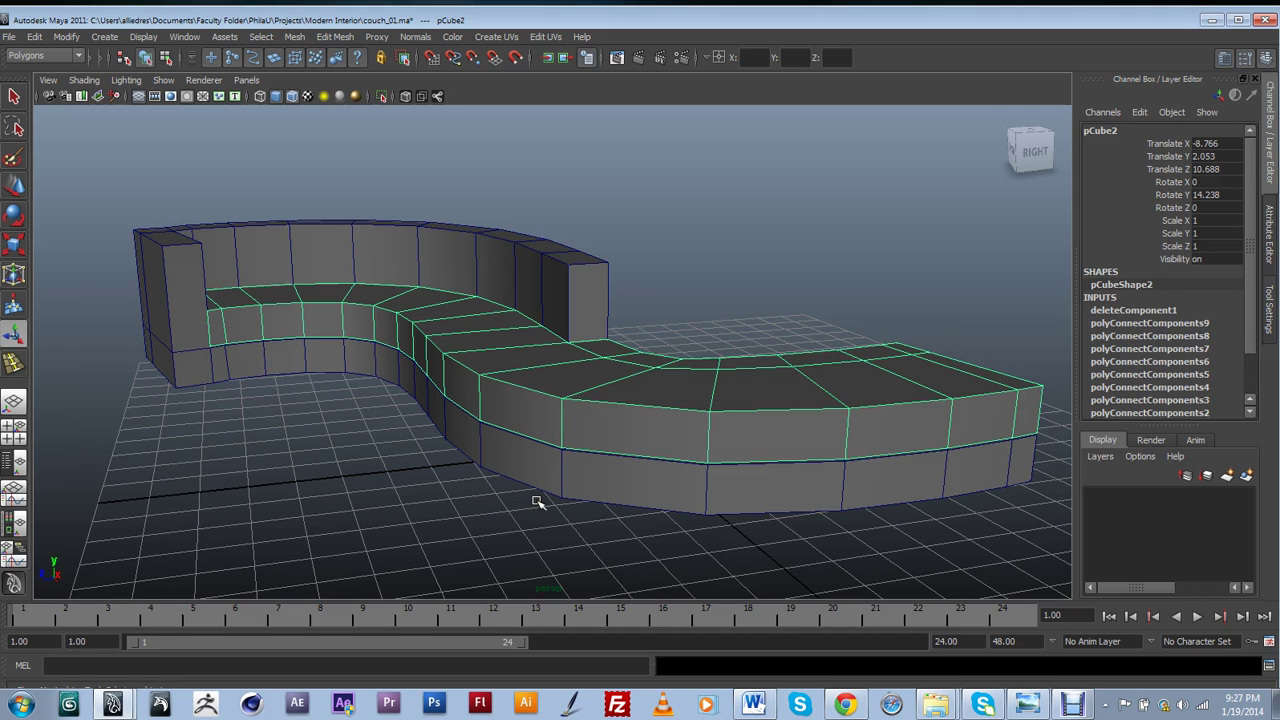
pyautogui.press('3')
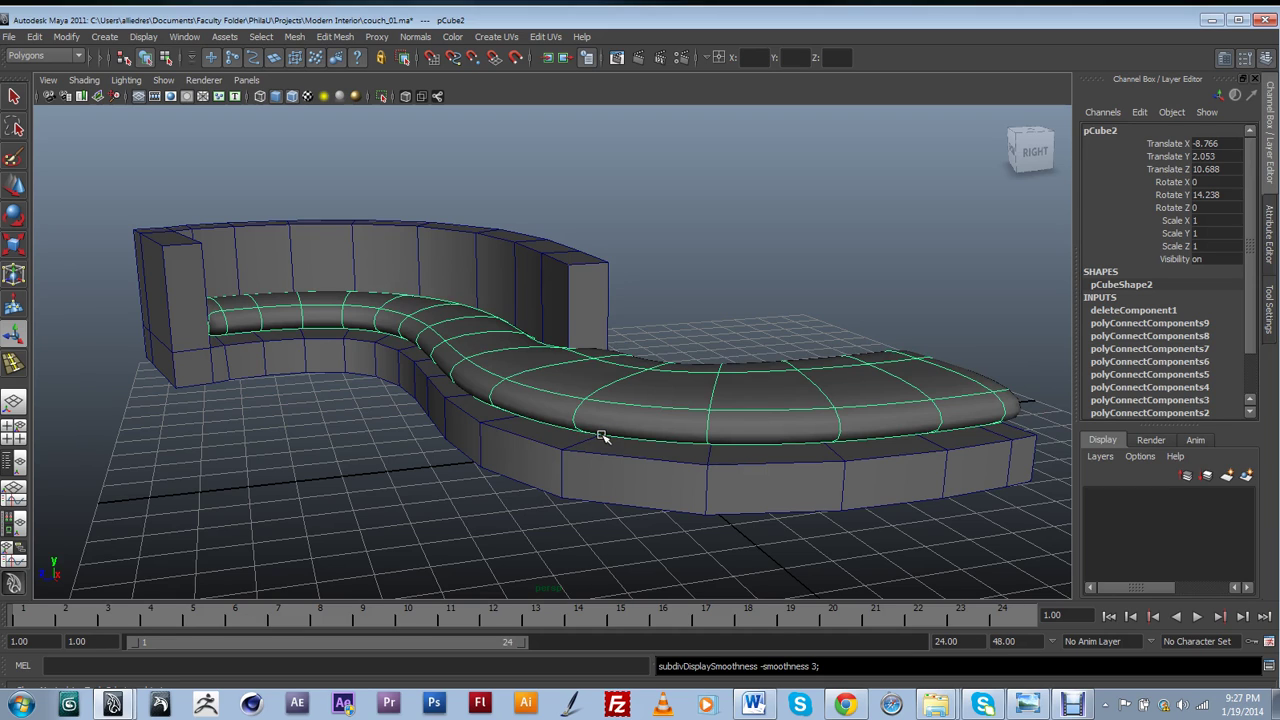
pyautogui.press('1')
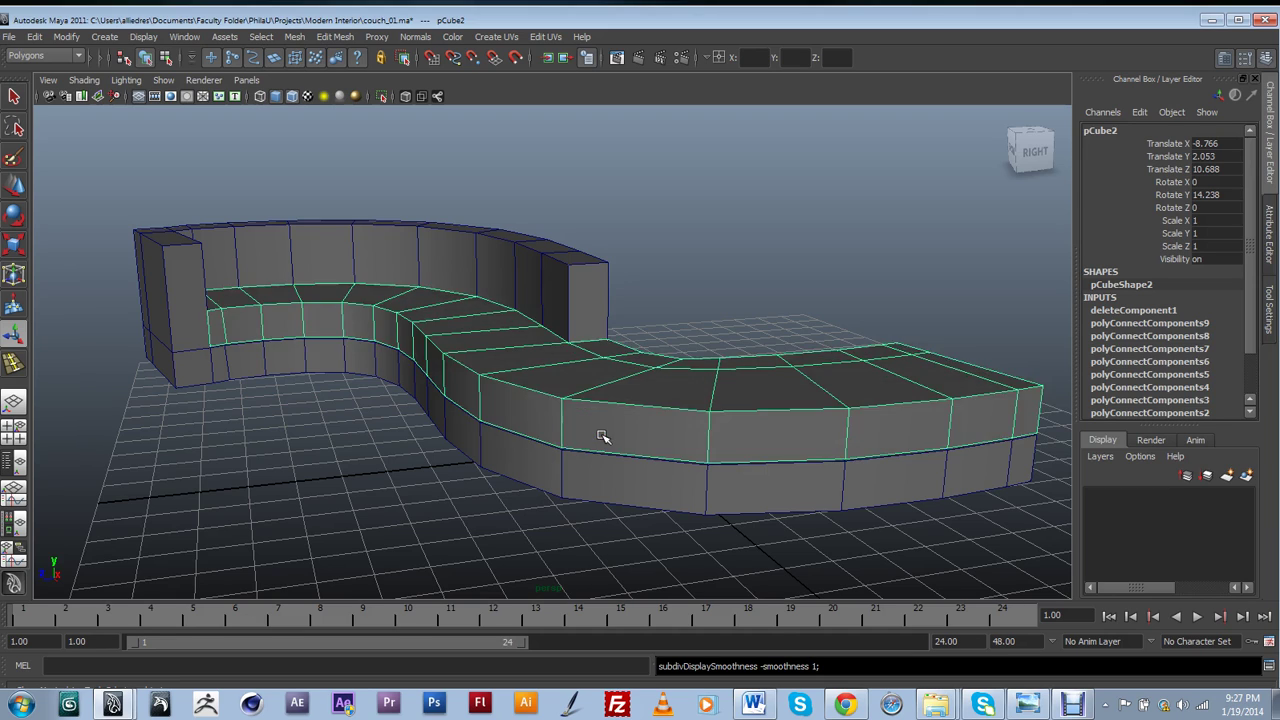
# Open and close the render view, and turn on smooth mesh preview for the seat cushion
pyautogui.click(617, 58)
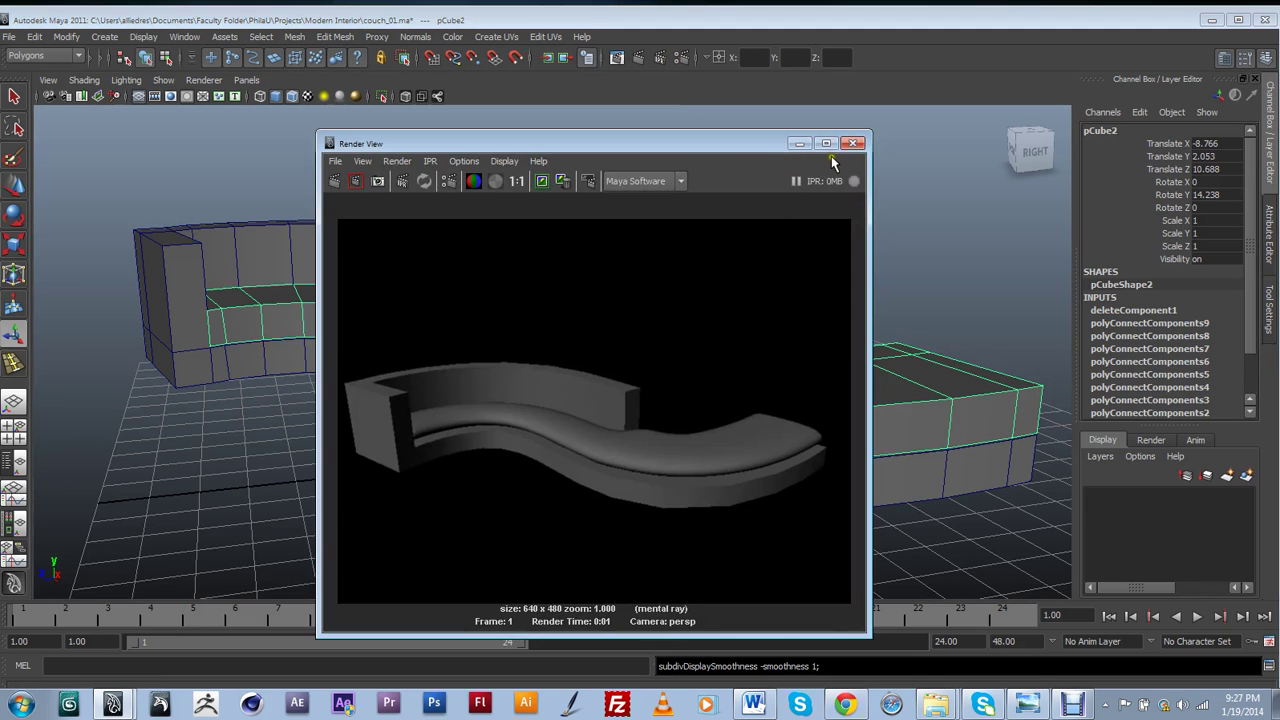
pyautogui.click(856, 145)
pyautogui.press('3')
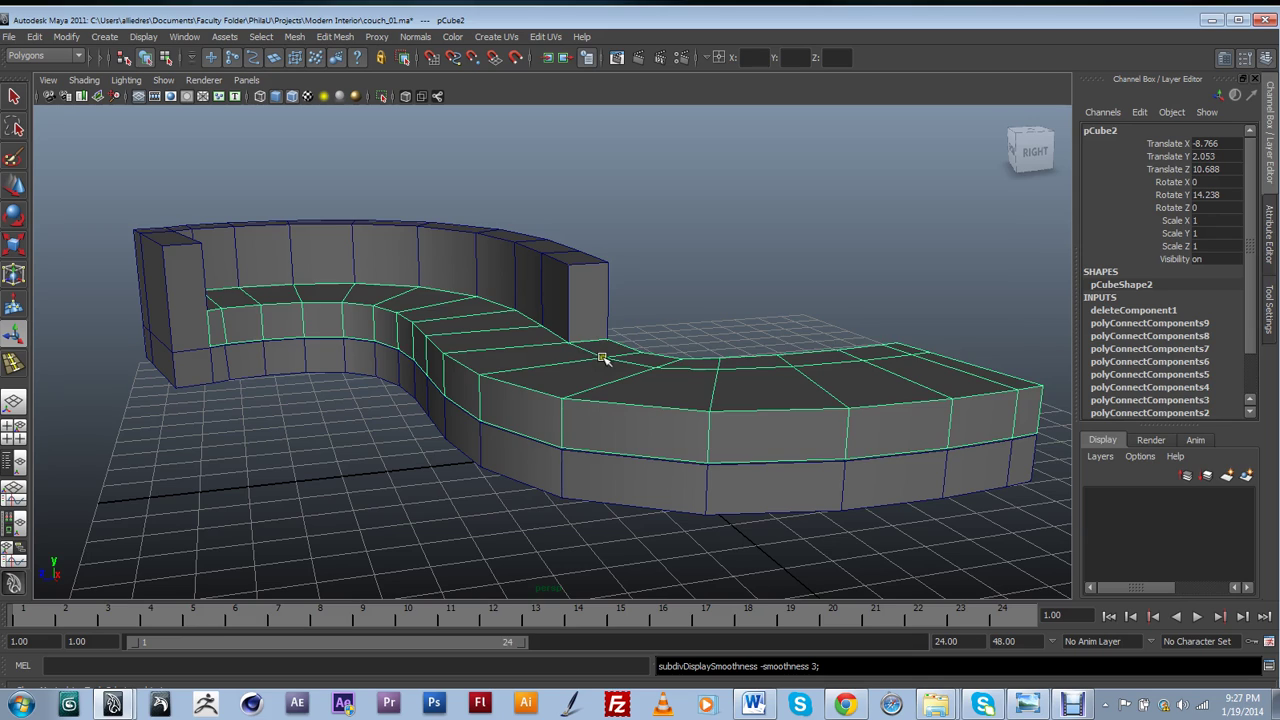
pyautogui.press('3')
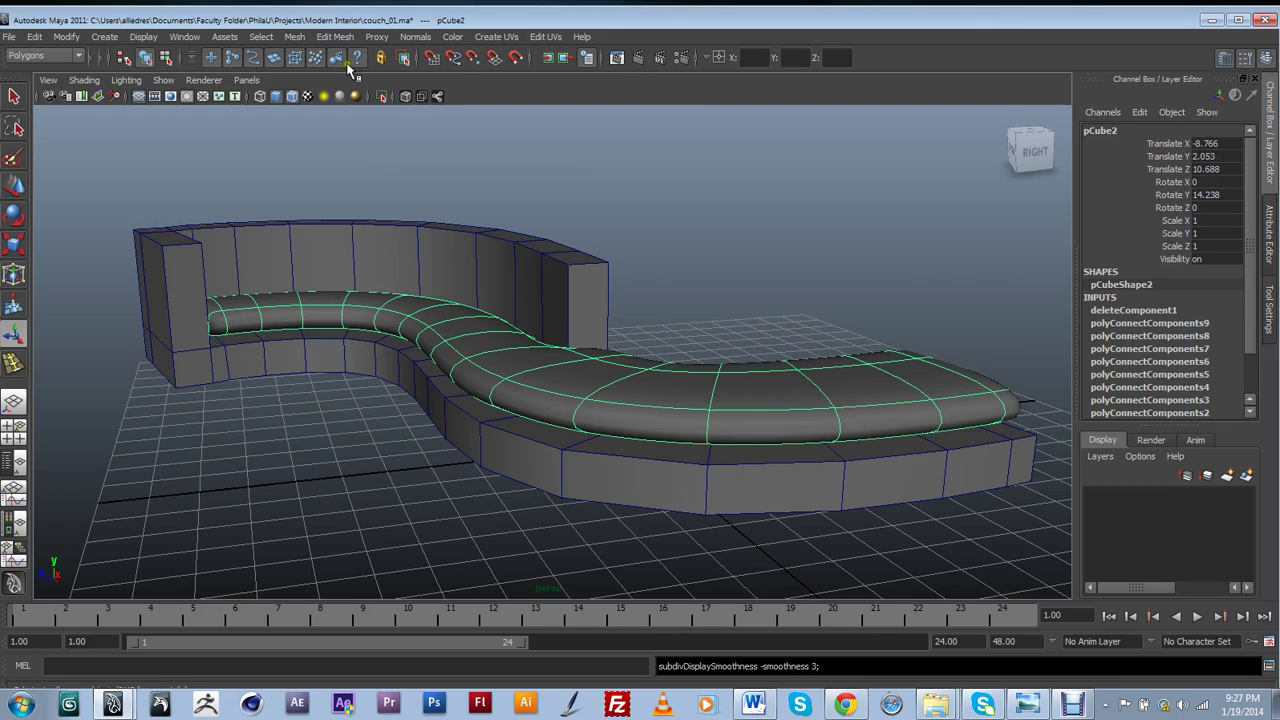
# Render the perspective view with Maya Software and move the render window aside so the sofa model can be compared
pyautogui.click(635, 60)
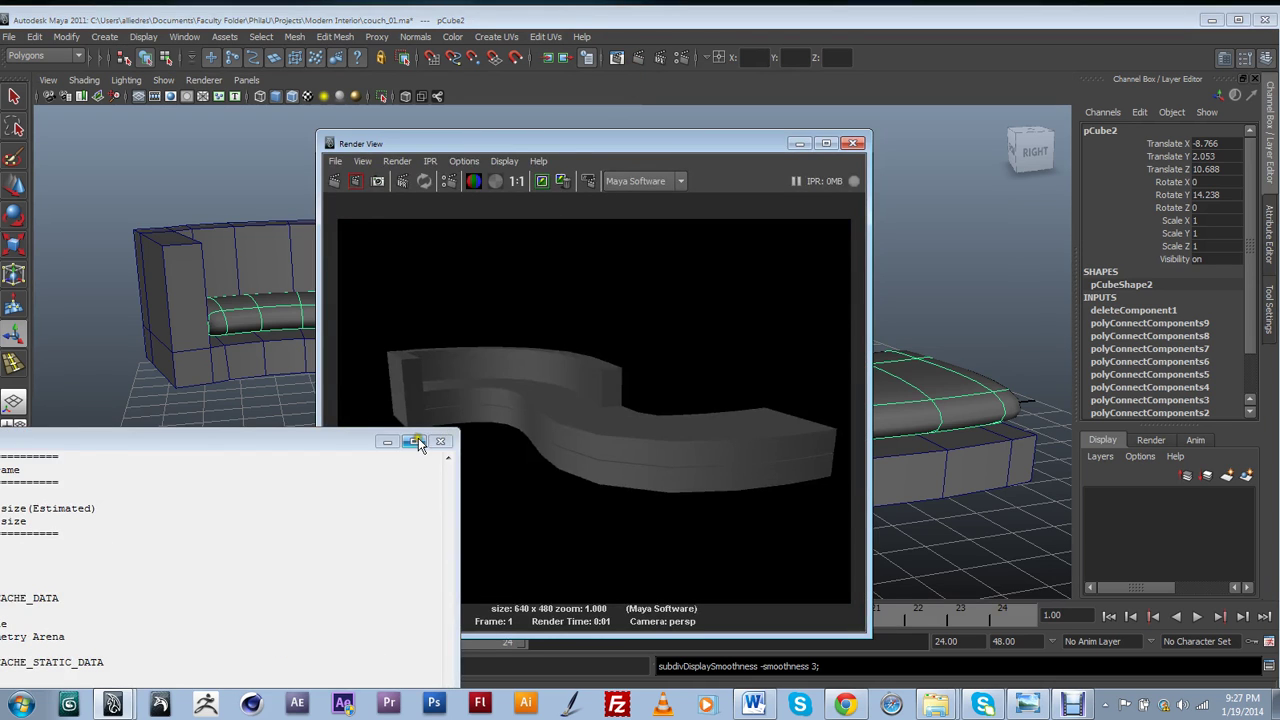
pyautogui.click(586, 157)
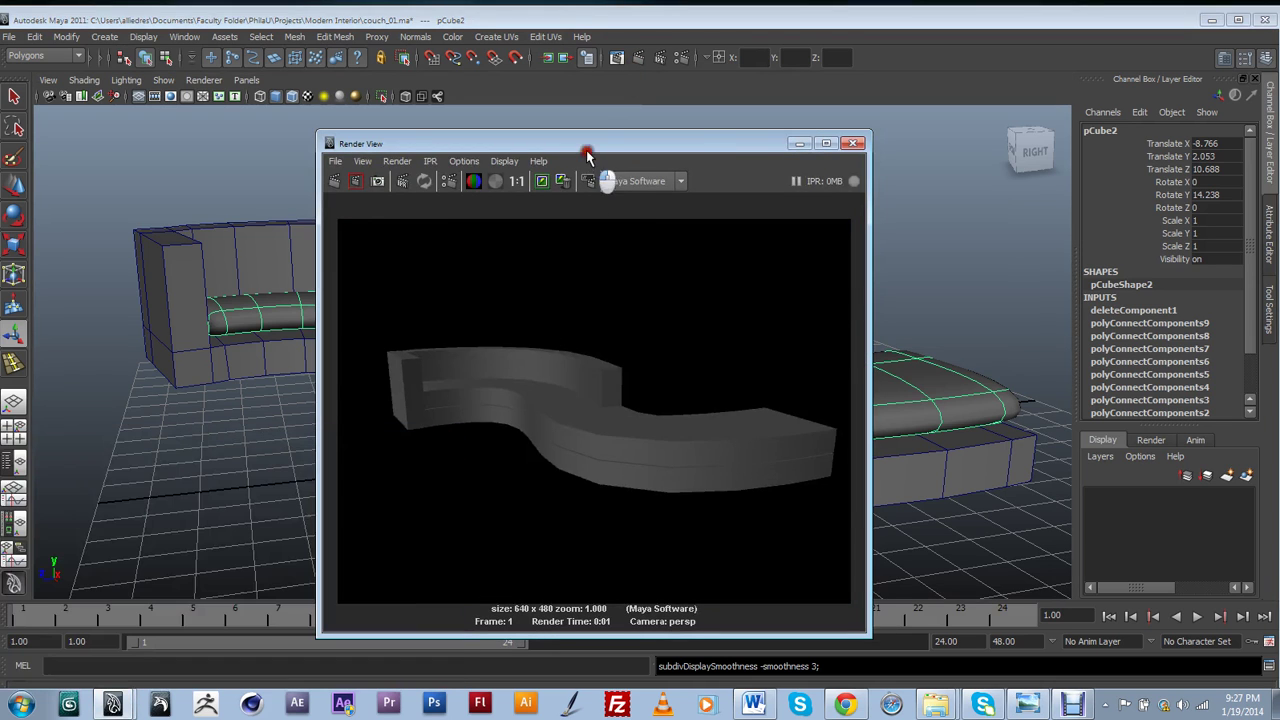
pyautogui.moveTo(586, 155); pyautogui.dragTo(883, 116)
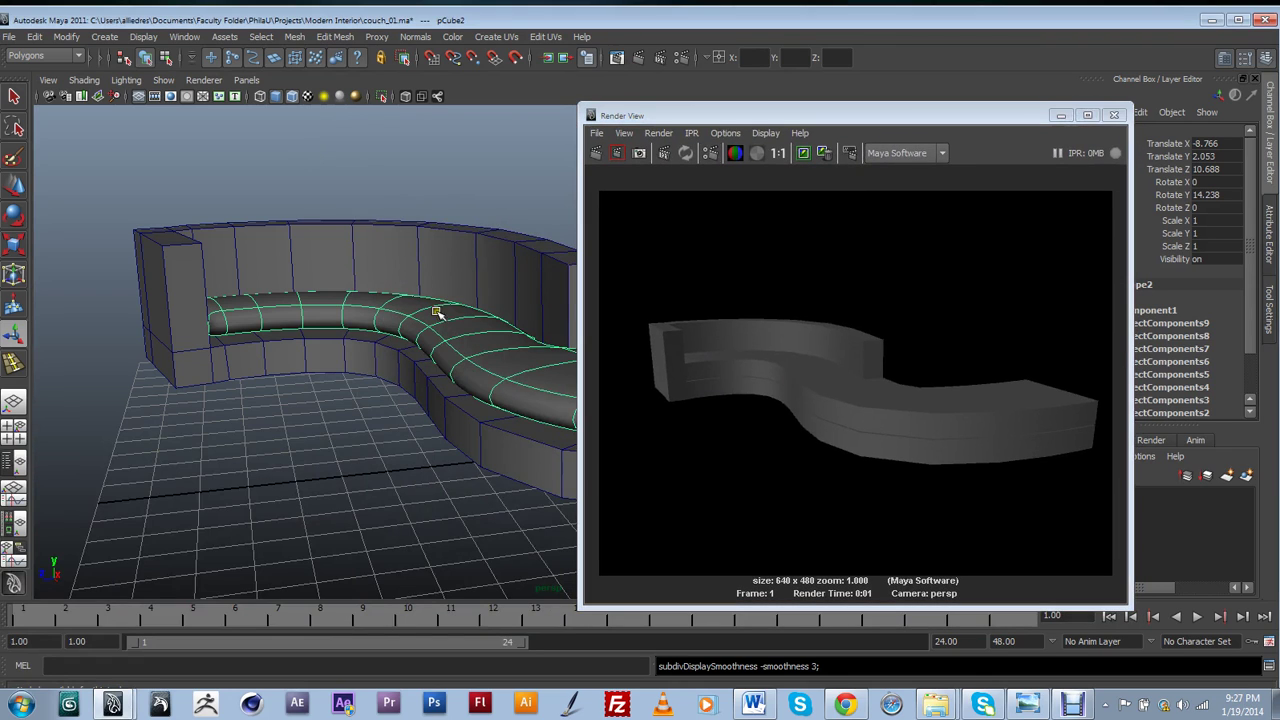
pyautogui.moveTo(805, 120); pyautogui.dragTo(829, 102)
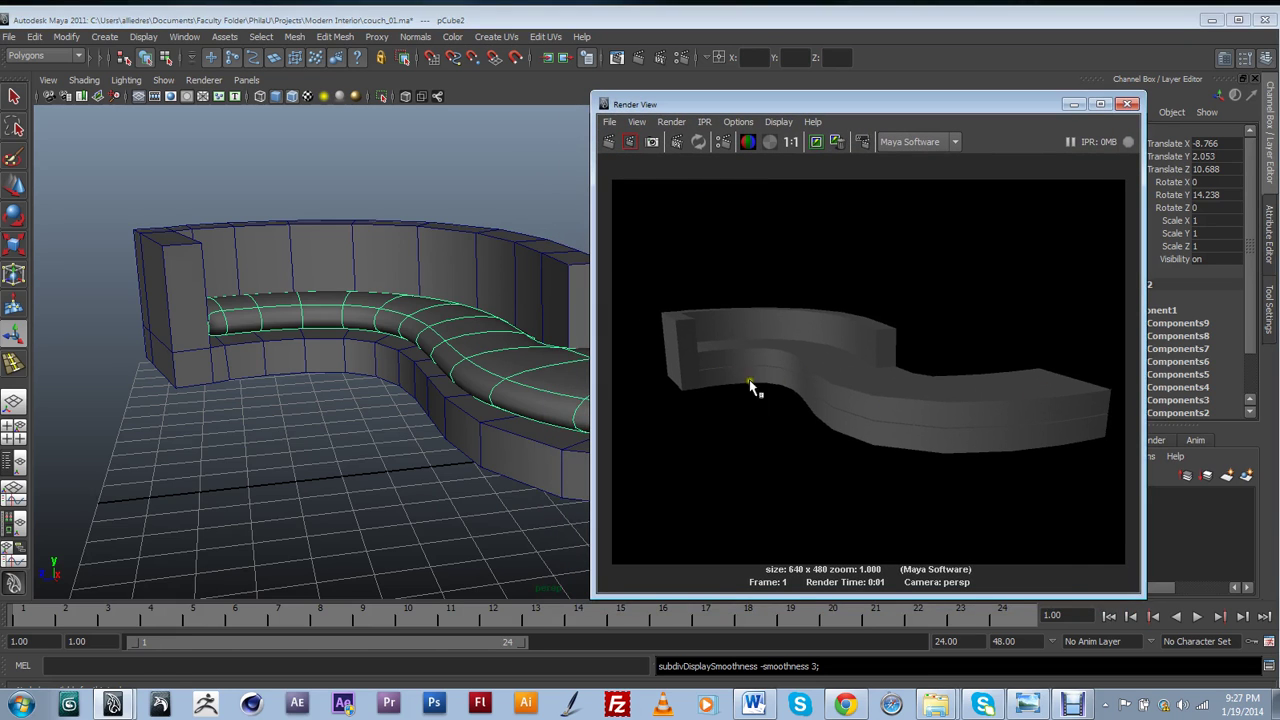
# Set the renderer to mental ray, render the perspective view again and close the render window
pyautogui.click(941, 146)
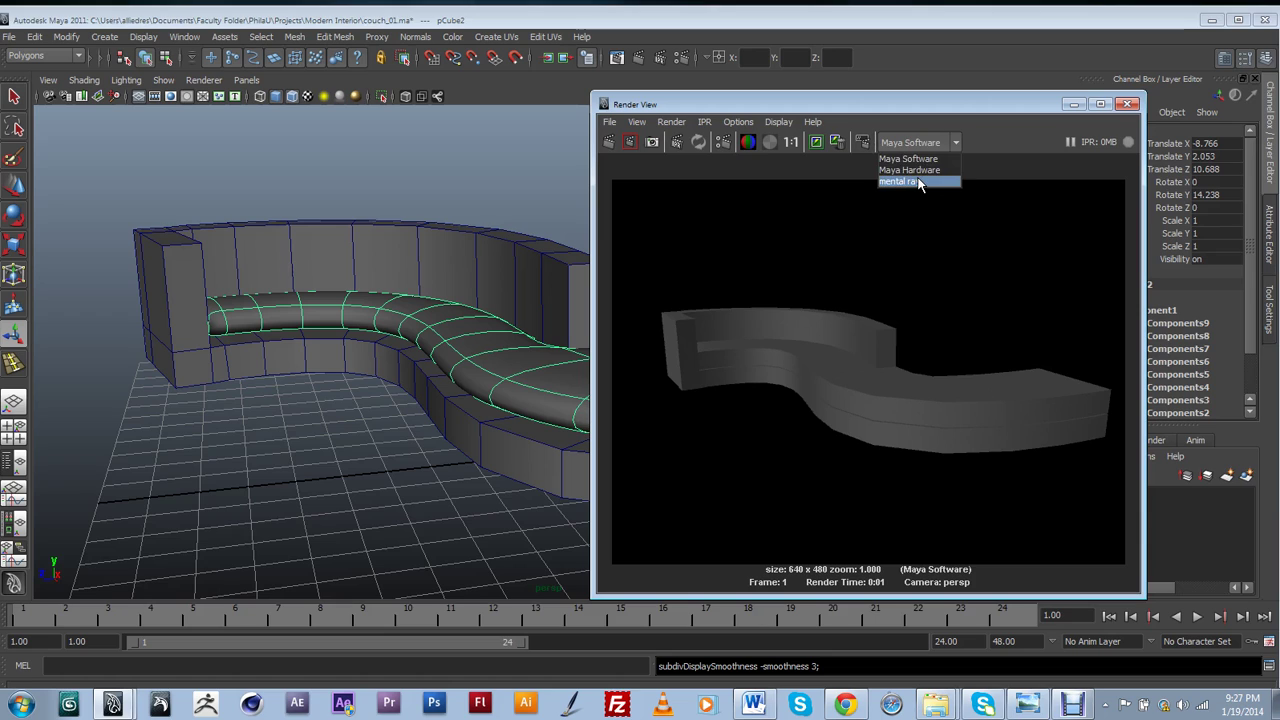
pyautogui.click(917, 182)
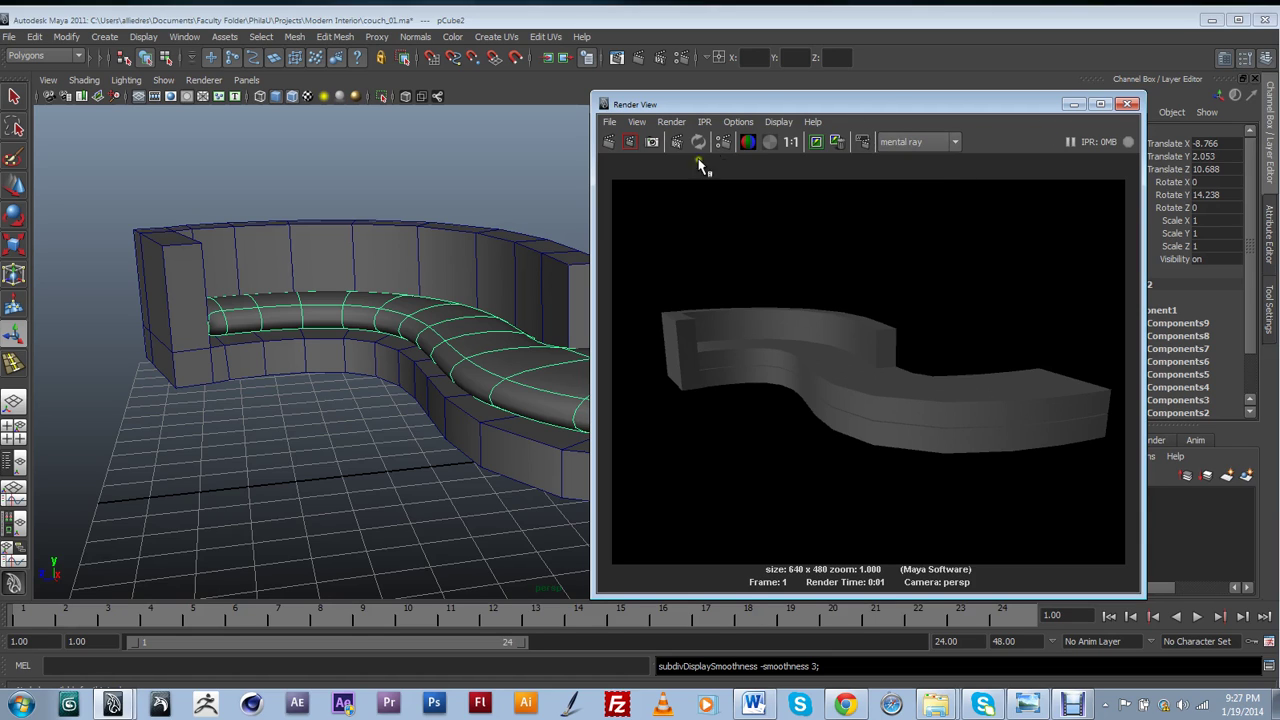
pyautogui.click(609, 142)
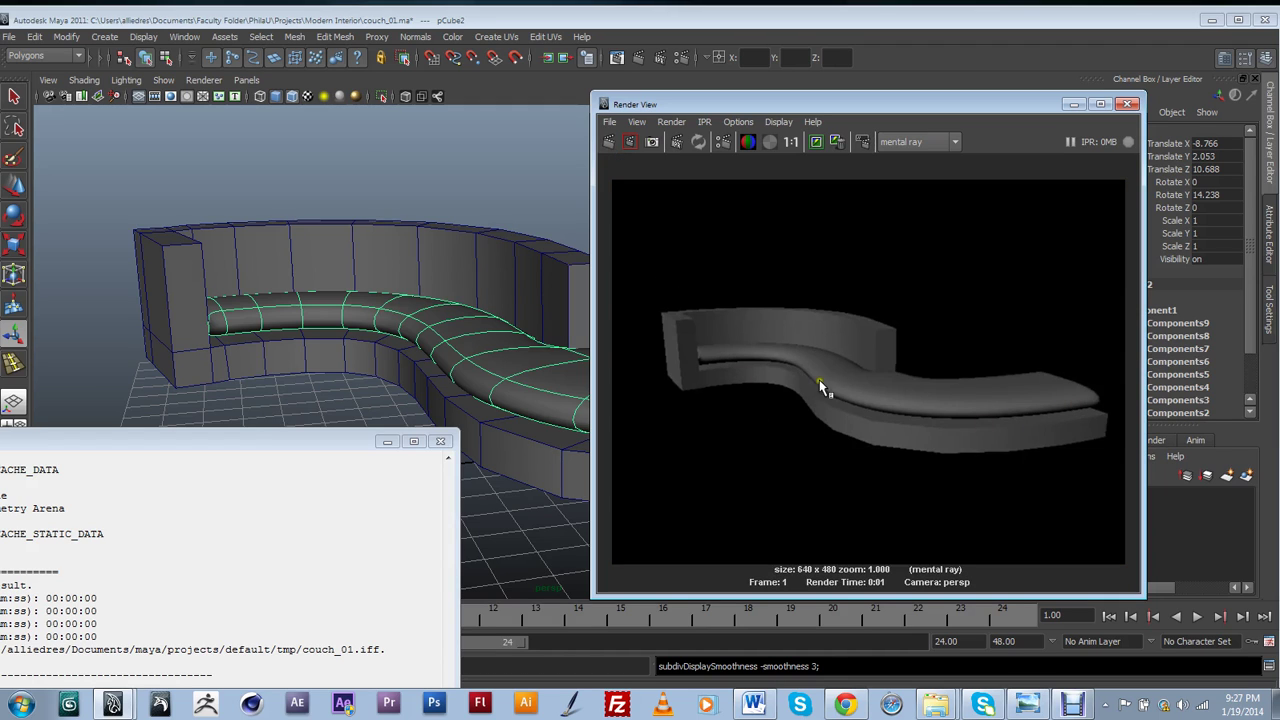
pyautogui.click(455, 364)
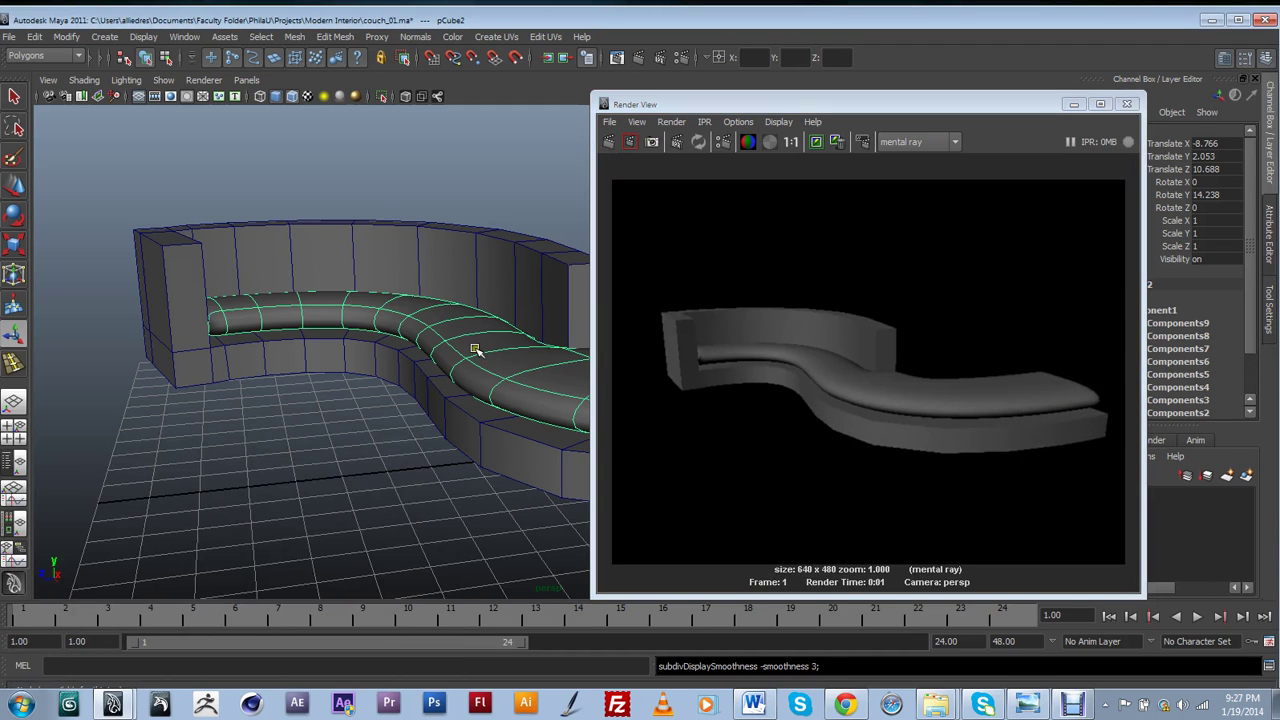
pyautogui.click(1127, 104)
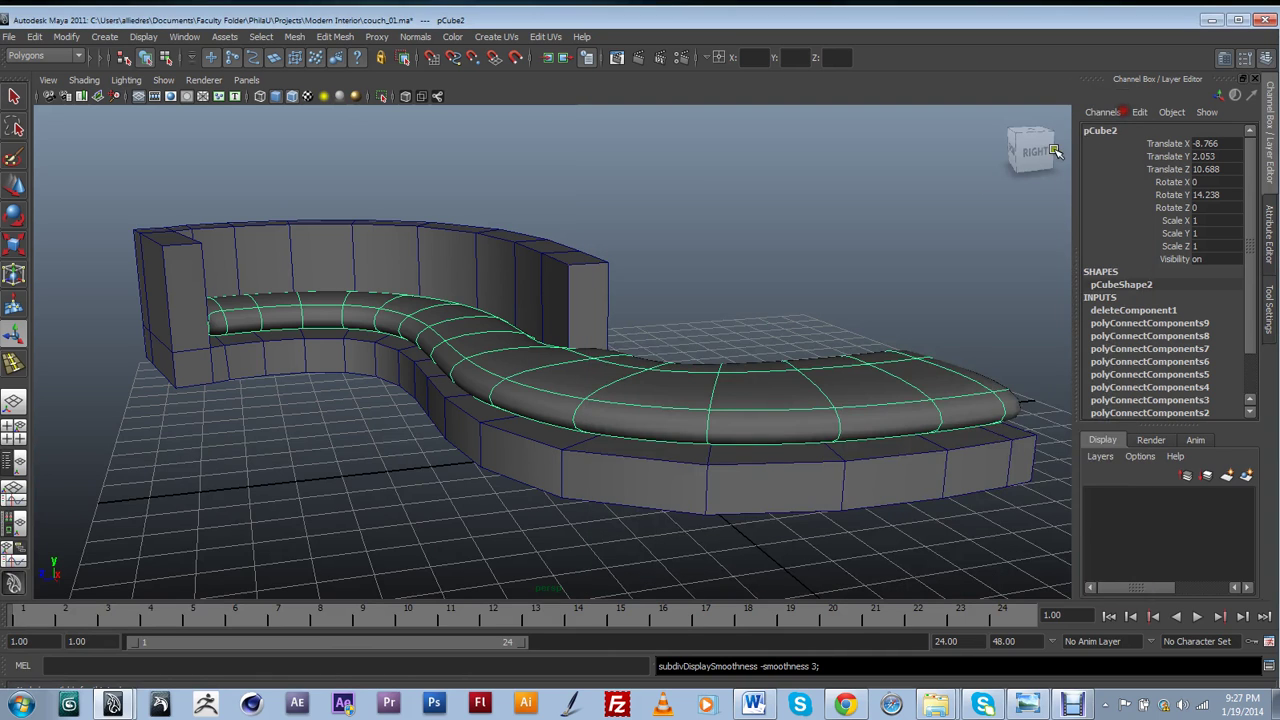
# Examine the smoothed cushion's rounded front edge up close and compare it with the sofa reference photo
pyautogui.keyDown('alt'); pyautogui.moveTo(697, 360); pyautogui.dragTo(452, 253); pyautogui.keyUp('alt')
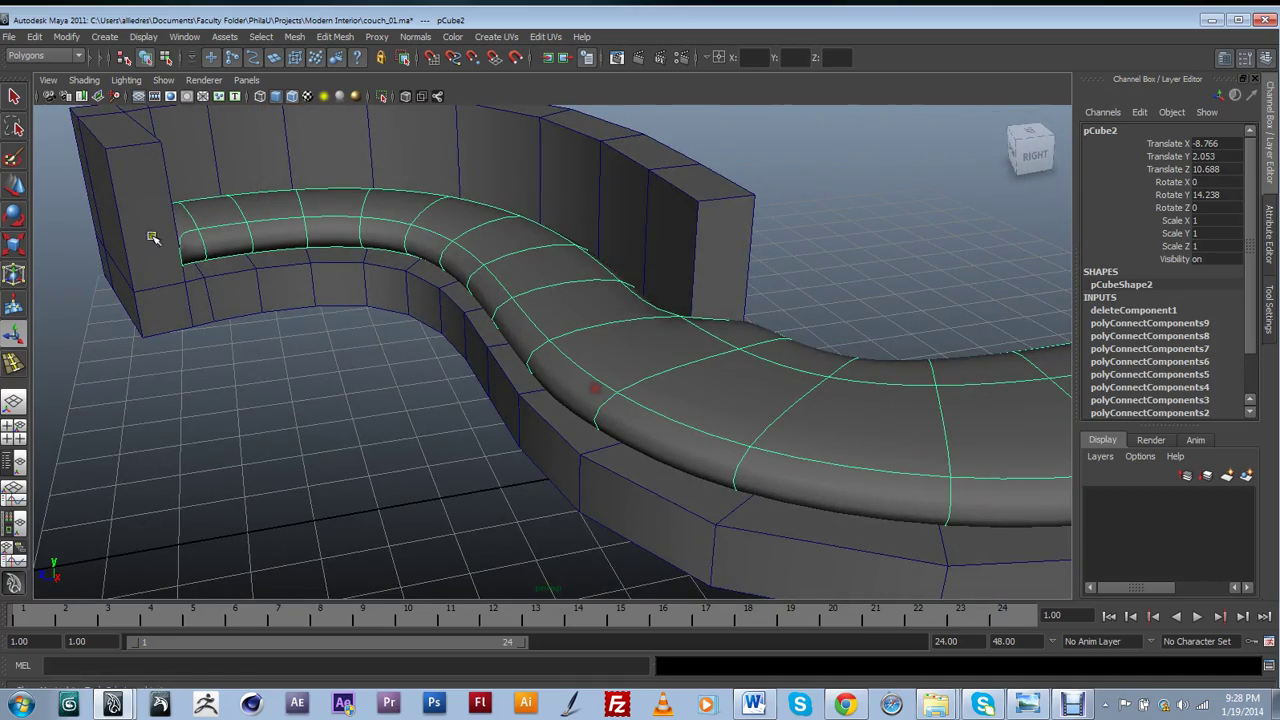
pyautogui.keyDown('alt'); pyautogui.moveTo(705, 313); pyautogui.dragTo(483, 393); pyautogui.keyUp('alt')
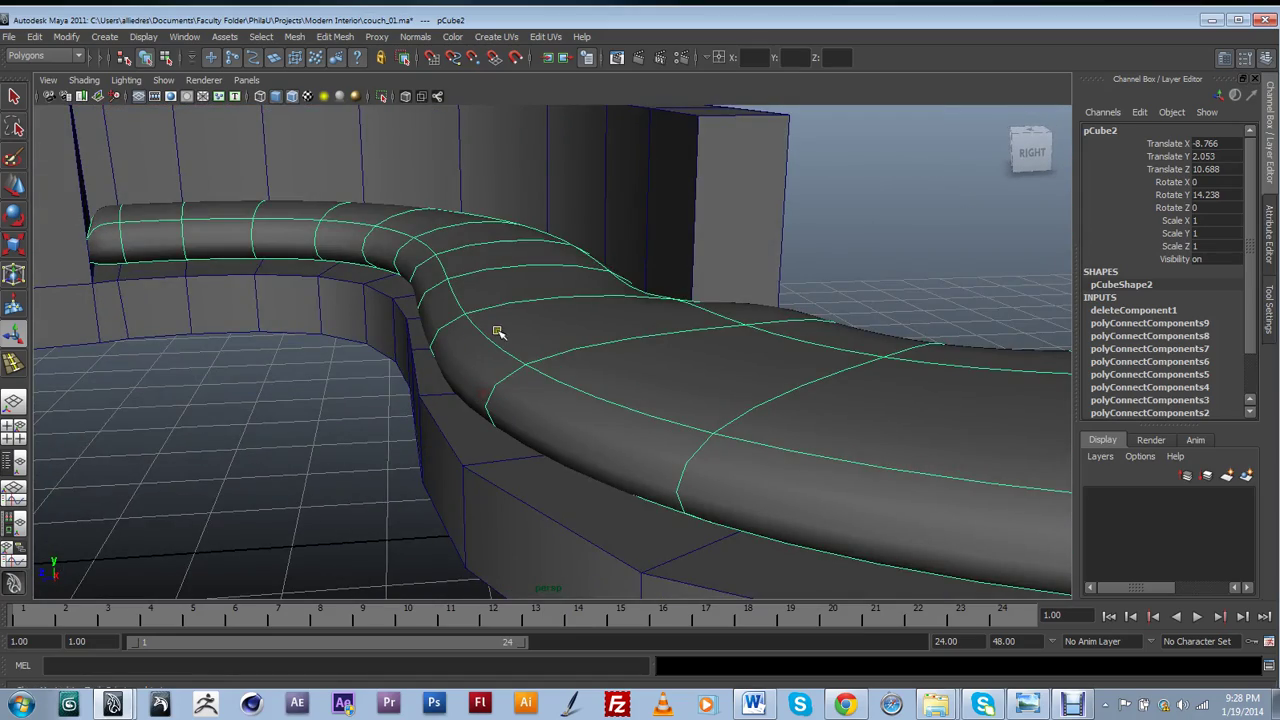
pyautogui.keyDown('alt'); pyautogui.moveTo(491, 334); pyautogui.dragTo(436, 406); pyautogui.keyUp('alt')
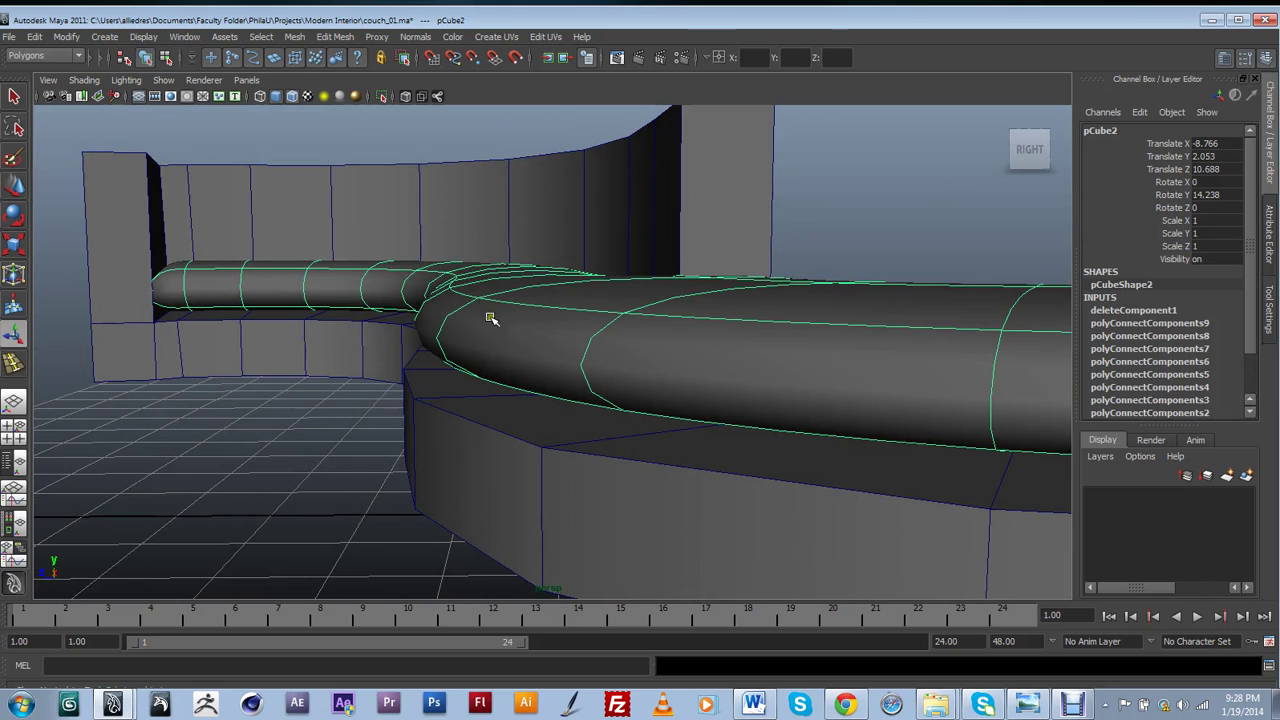
pyautogui.click(1028, 705)
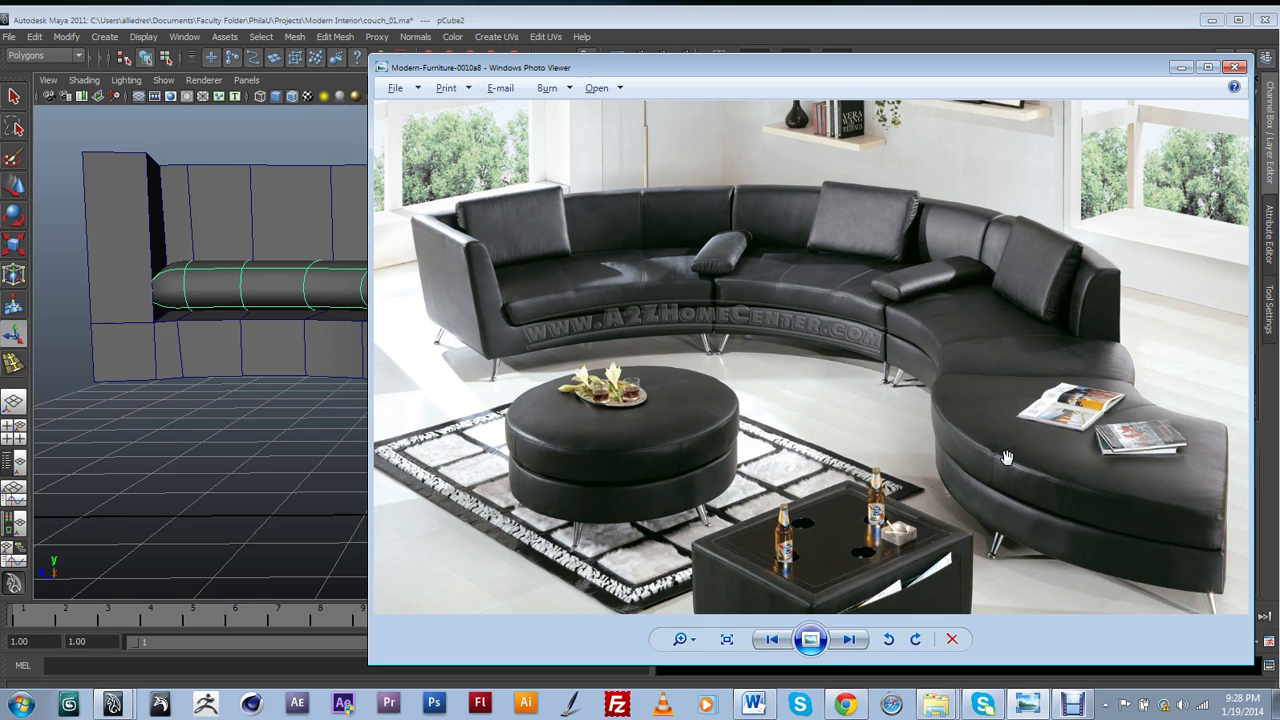
pyautogui.click(1179, 68)
pyautogui.keyDown('alt'); pyautogui.moveTo(480, 343); pyautogui.dragTo(749, 543); pyautogui.keyUp('alt')
pyautogui.keyDown('alt'); pyautogui.moveTo(756, 420); pyautogui.dragTo(474, 396); pyautogui.keyUp('alt')
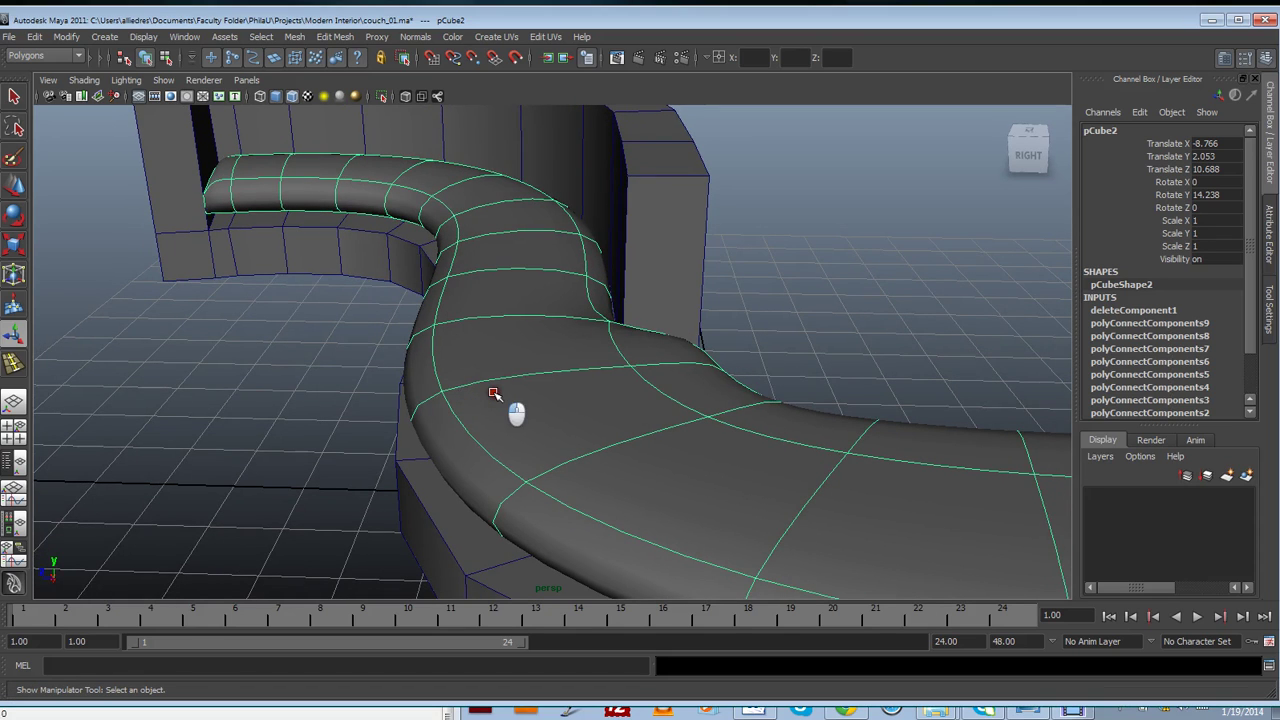
# Try inserting an edge loop on the seat cushion close to its front edge, and undo it
pyautogui.keyDown('shift'); pyautogui.moveTo(460, 333); pyautogui.dragTo(383, 357, button='right'); pyautogui.keyUp('shift')
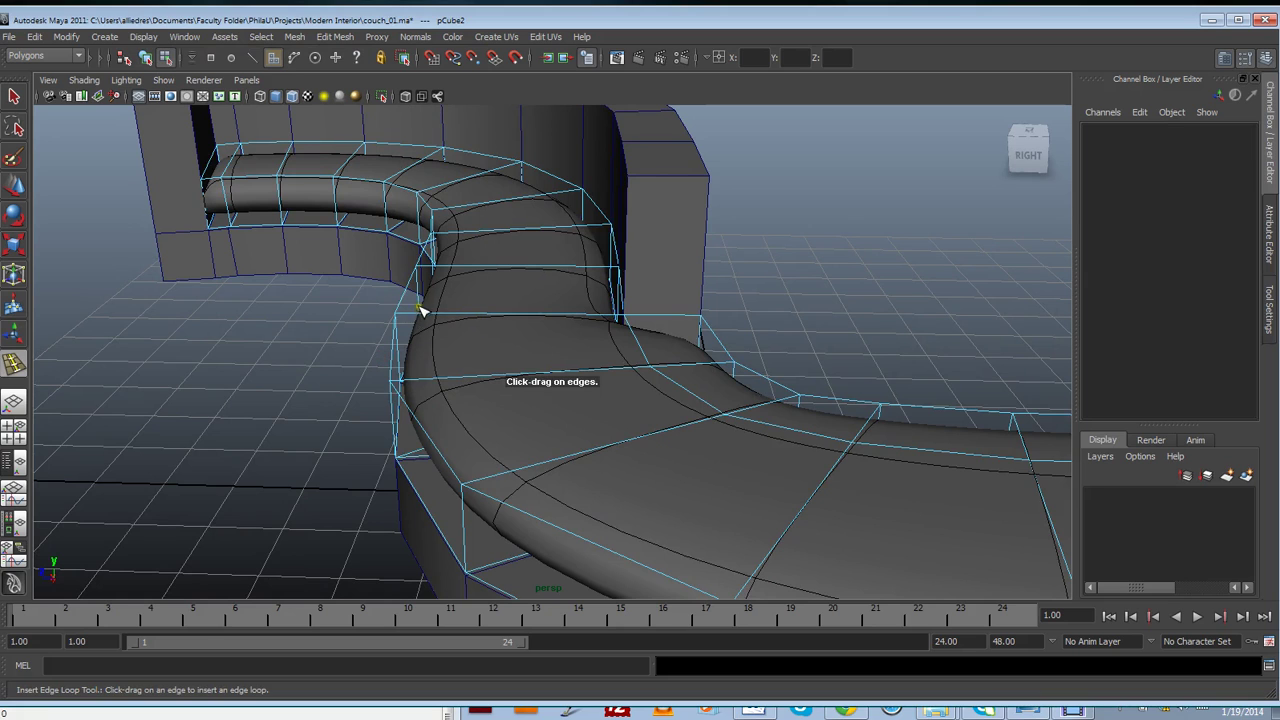
pyautogui.keyDown('alt'); pyautogui.moveTo(437, 266); pyautogui.dragTo(486, 331); pyautogui.keyUp('alt')
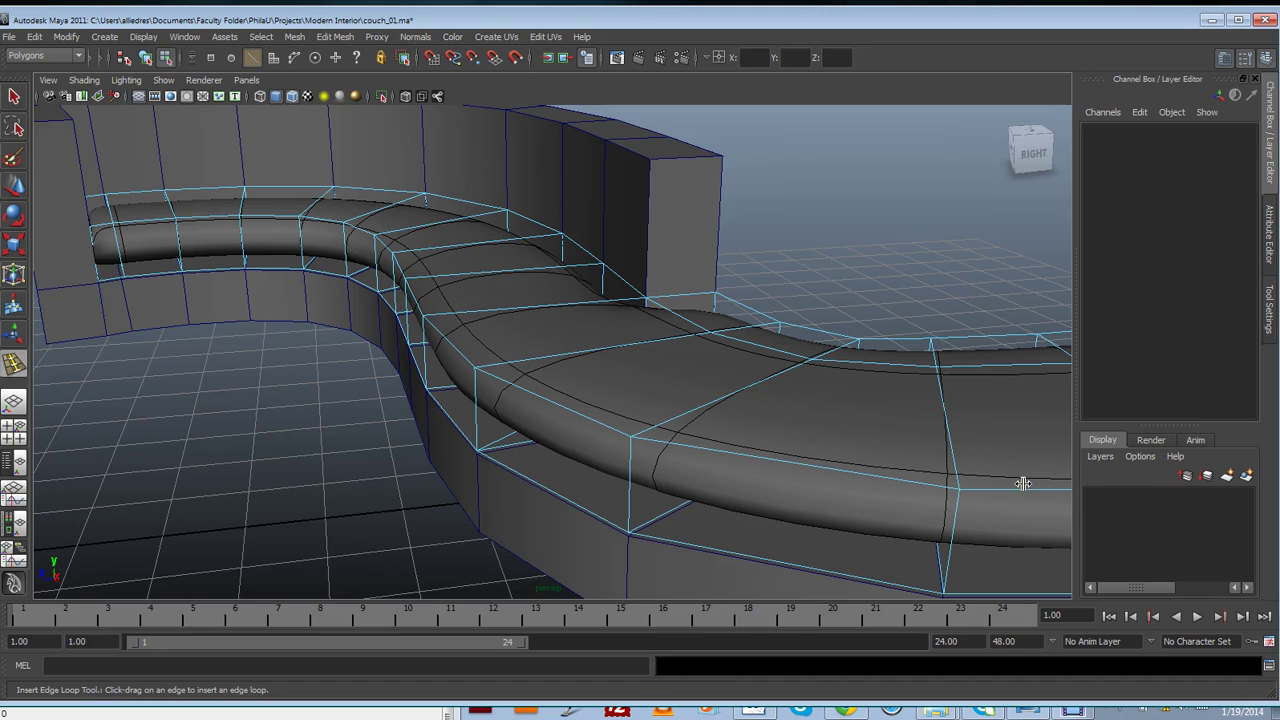
pyautogui.keyDown('alt'); pyautogui.moveTo(570, 438); pyautogui.dragTo(478, 373); pyautogui.keyUp('alt')
pyautogui.moveTo(453, 321); pyautogui.dragTo(470, 406)
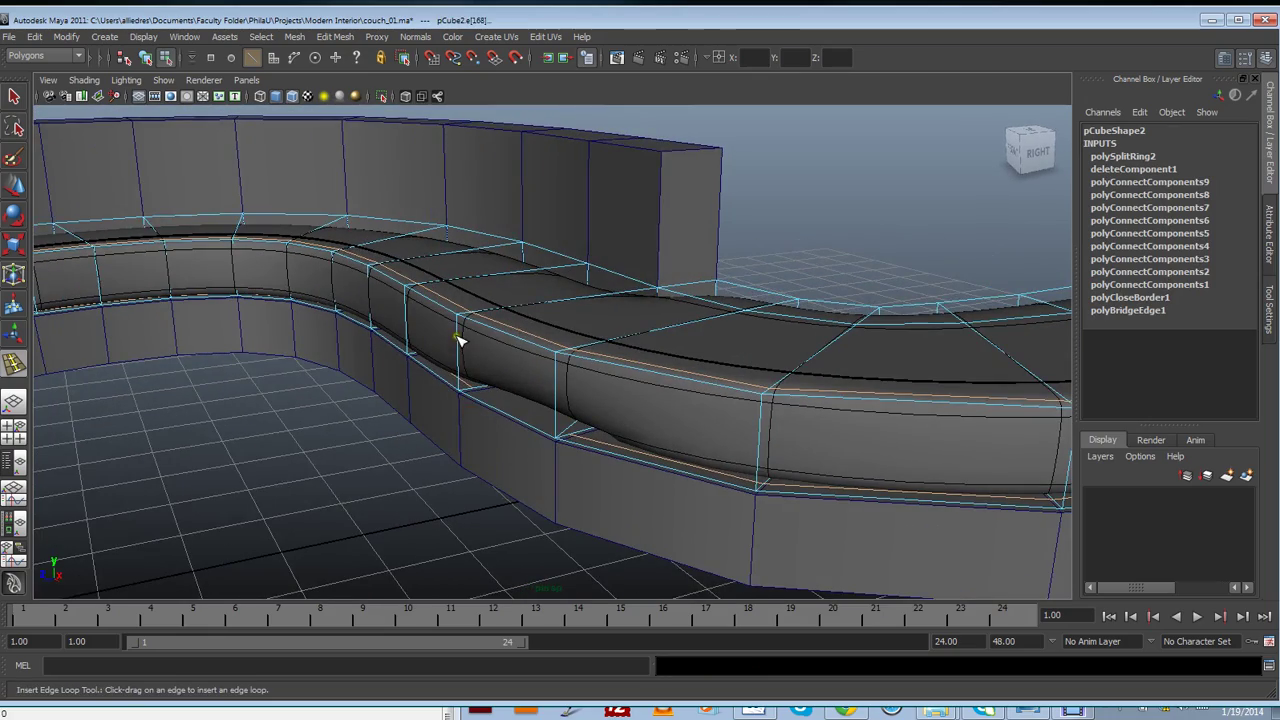
pyautogui.keyDown('alt'); pyautogui.moveTo(458, 340); pyautogui.dragTo(428, 410); pyautogui.keyUp('alt')
pyautogui.hotkey('ctrl', 'z')
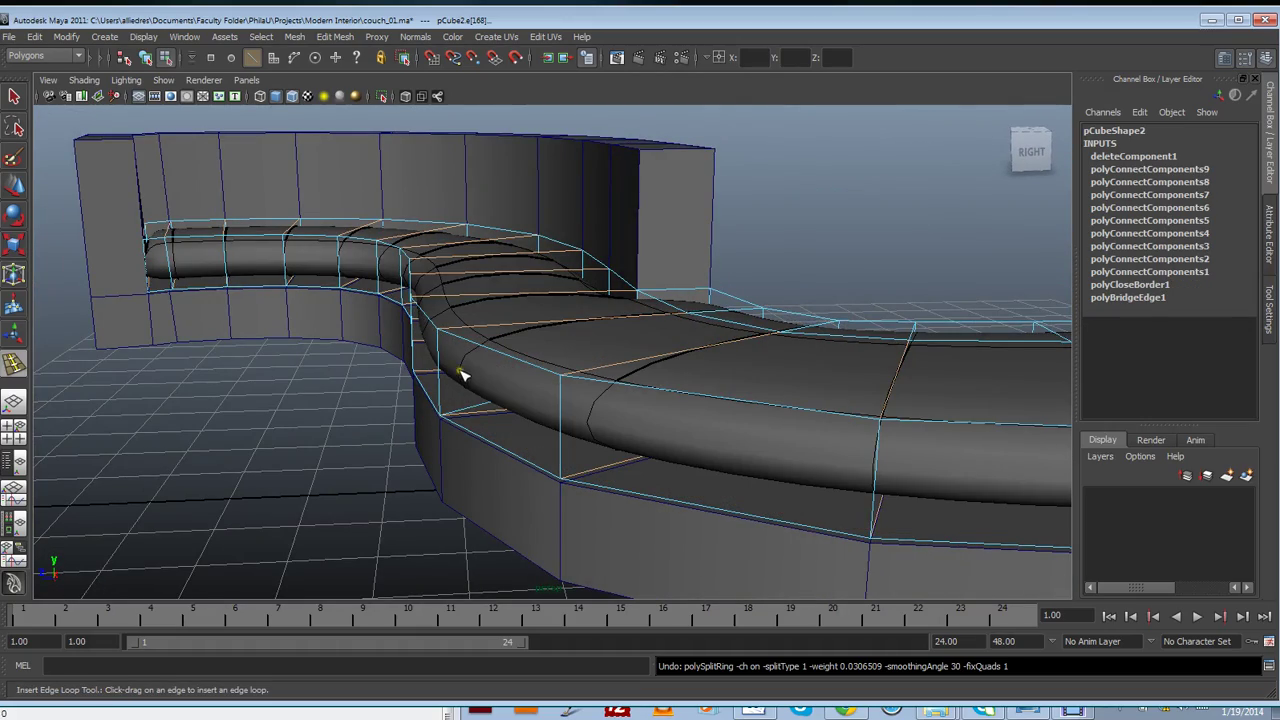
# Insert edge loops near the upper and lower edges of the cushion's front side, and return to object mode
pyautogui.keyDown('alt'); pyautogui.moveTo(491, 375); pyautogui.dragTo(480, 401); pyautogui.keyUp('alt')
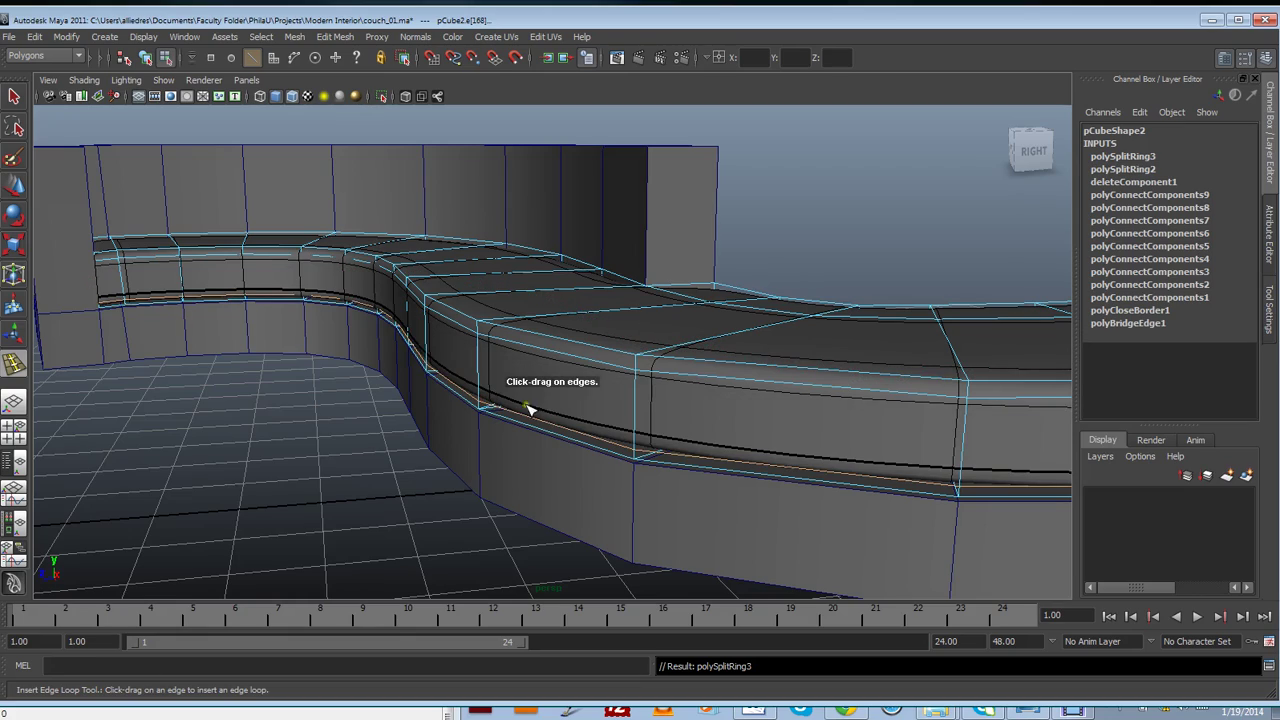
pyautogui.keyDown('alt'); pyautogui.moveTo(557, 360); pyautogui.dragTo(660, 420); pyautogui.keyUp('alt')
pyautogui.click(16, 196)
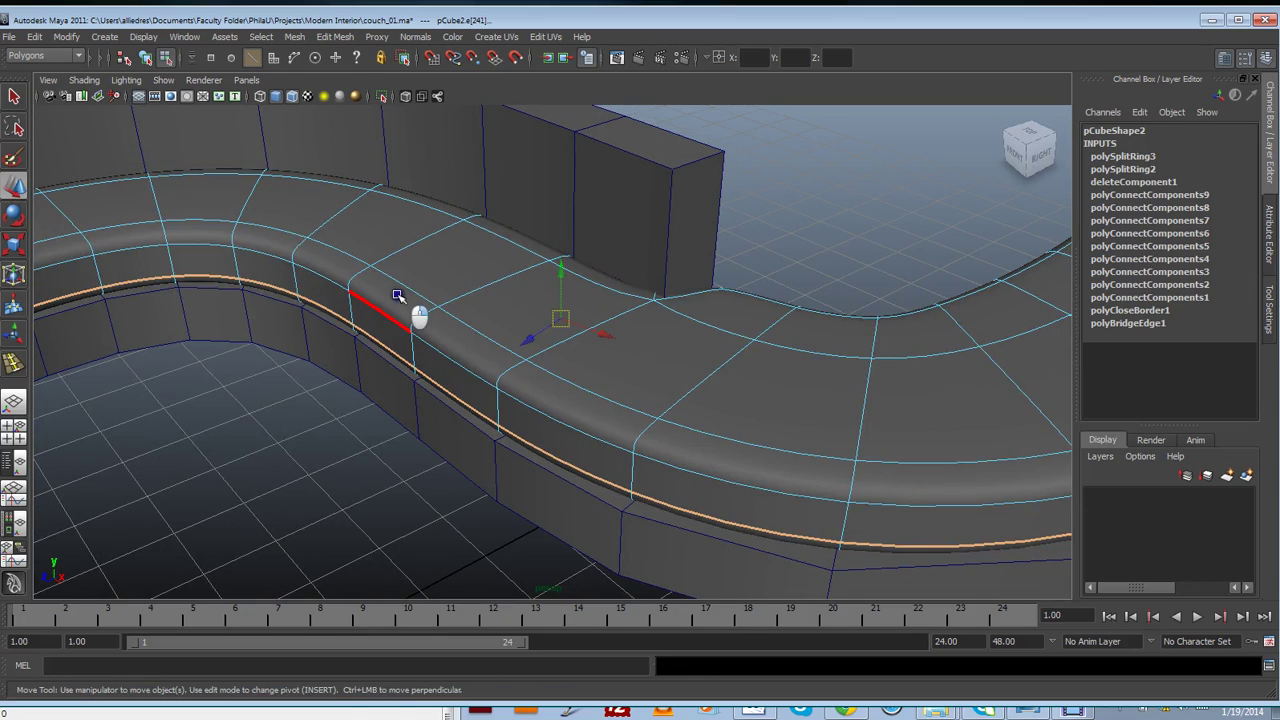
pyautogui.click(358, 434)
pyautogui.press('a')
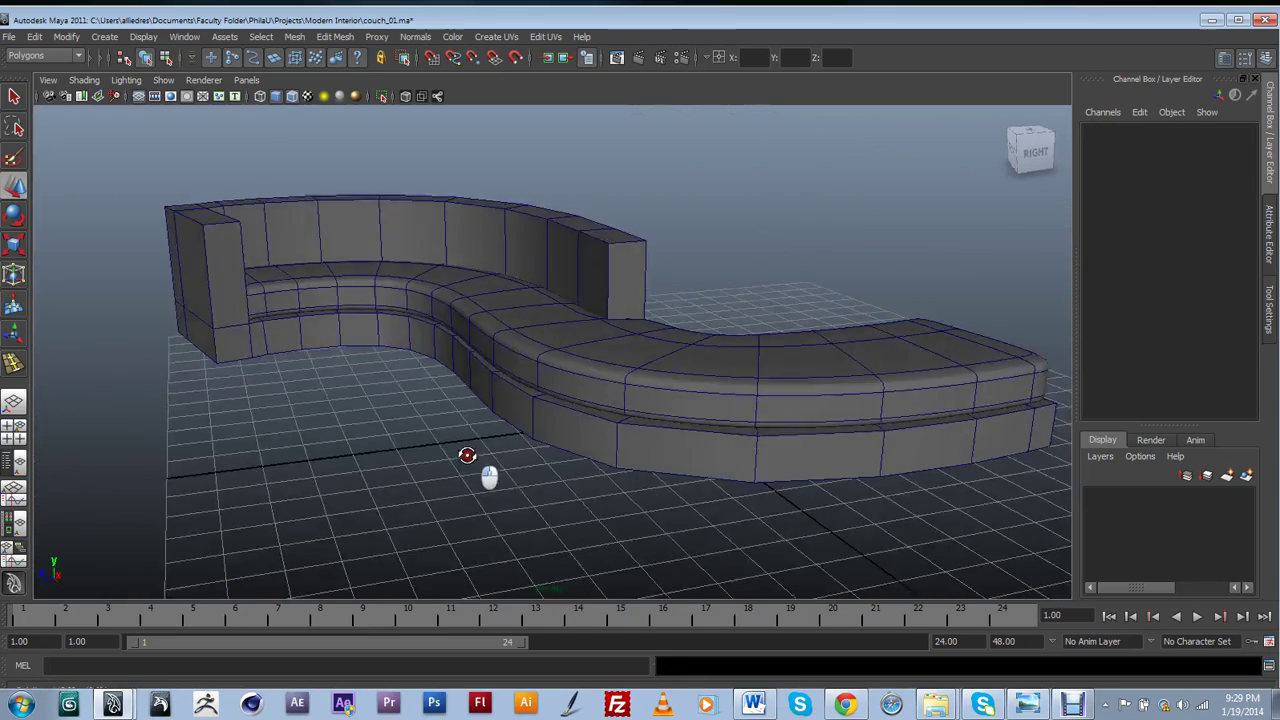
# Turn on smooth mesh preview for the sofa frame with the base, armrest and backrest
pyautogui.keyDown('alt'); pyautogui.moveTo(469, 451); pyautogui.dragTo(440, 372); pyautogui.keyUp('alt')
pyautogui.click(681, 275)
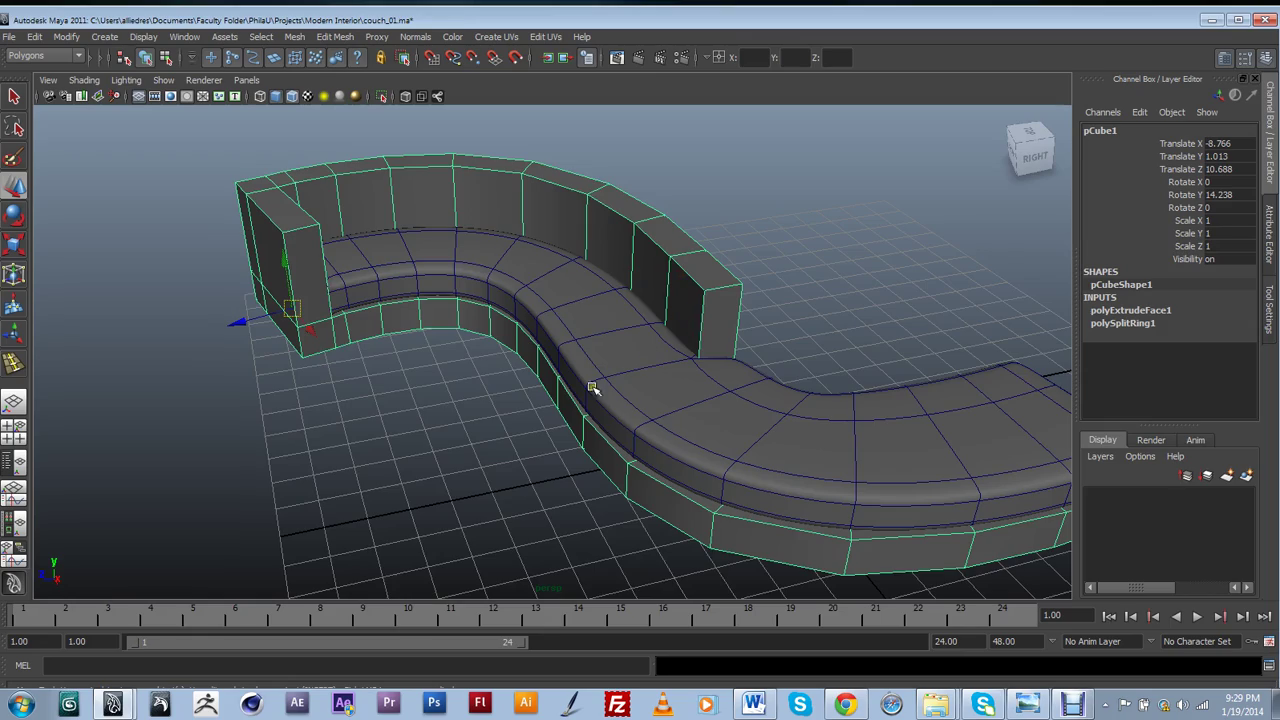
pyautogui.keyDown('alt'); pyautogui.moveTo(591, 388); pyautogui.dragTo(650, 293); pyautogui.keyUp('alt')
pyautogui.keyDown('alt'); pyautogui.moveTo(722, 313); pyautogui.dragTo(756, 432); pyautogui.keyUp('alt')
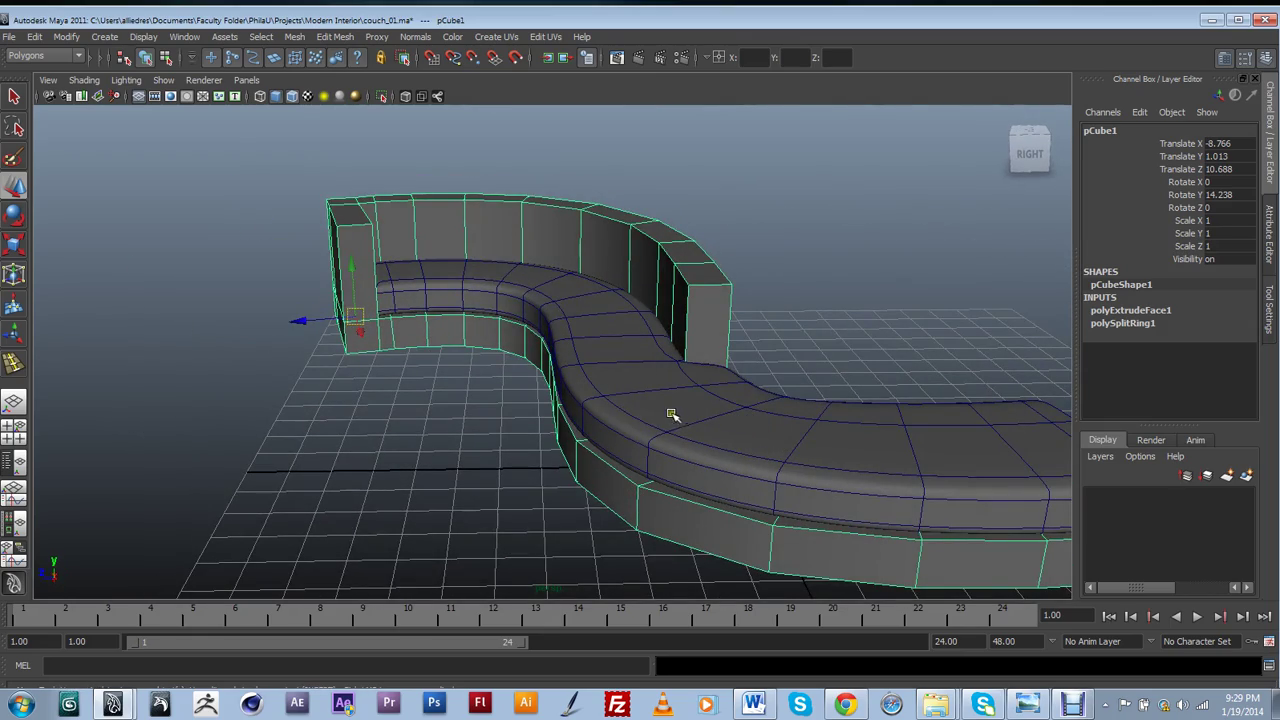
pyautogui.keyDown('alt'); pyautogui.moveTo(672, 414); pyautogui.dragTo(696, 439); pyautogui.keyUp('alt')
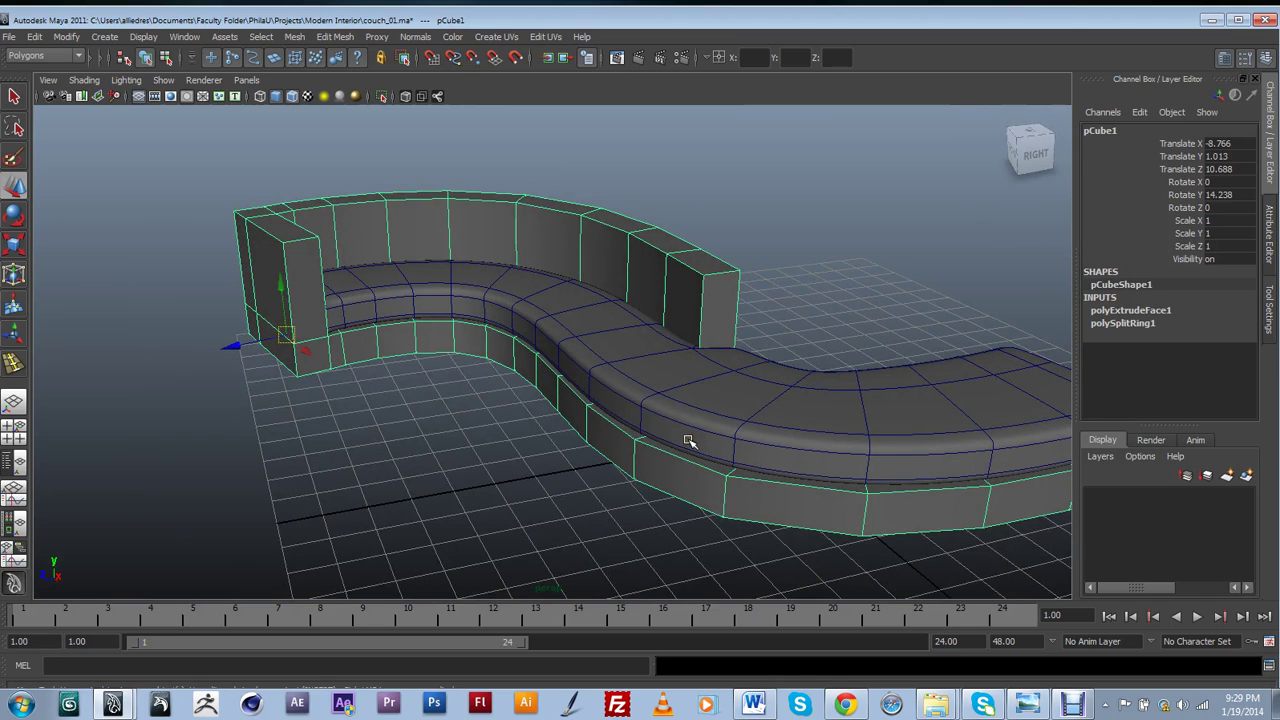
pyautogui.press('3')
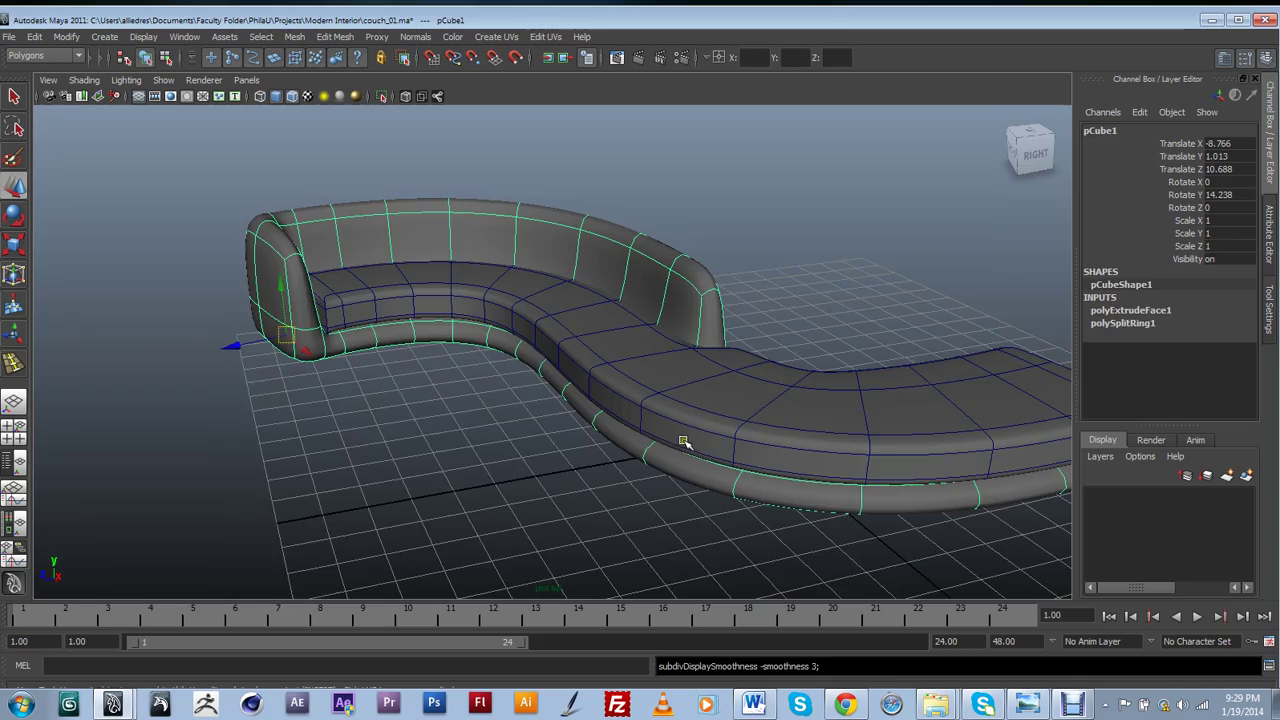
# Insert edge loops near the upper and lower edges of the sofa frame's base, running around the armrest's lower part
pyautogui.keyDown('alt'); pyautogui.moveTo(686, 437); pyautogui.dragTo(130, 287); pyautogui.keyUp('alt')
pyautogui.keyDown('alt'); pyautogui.moveTo(1021, 543); pyautogui.dragTo(500, 418); pyautogui.keyUp('alt')
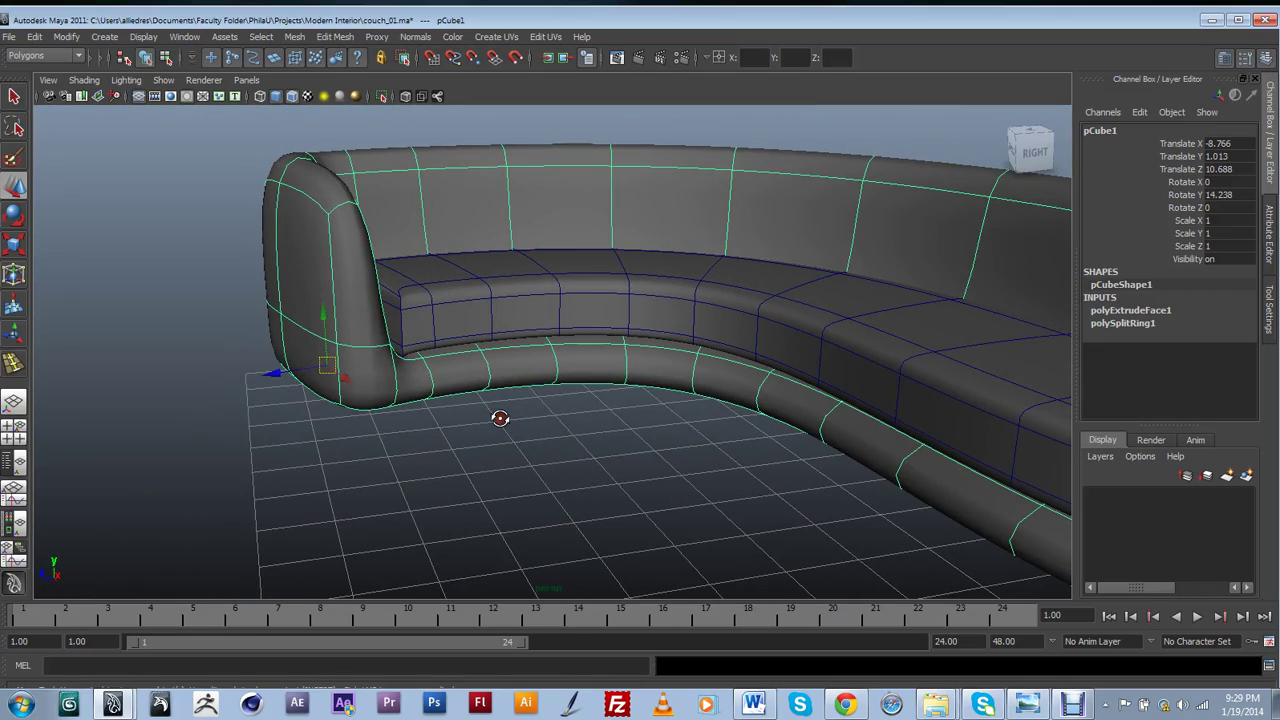
pyautogui.press('g')
pyautogui.scroll(3, 502, 421)
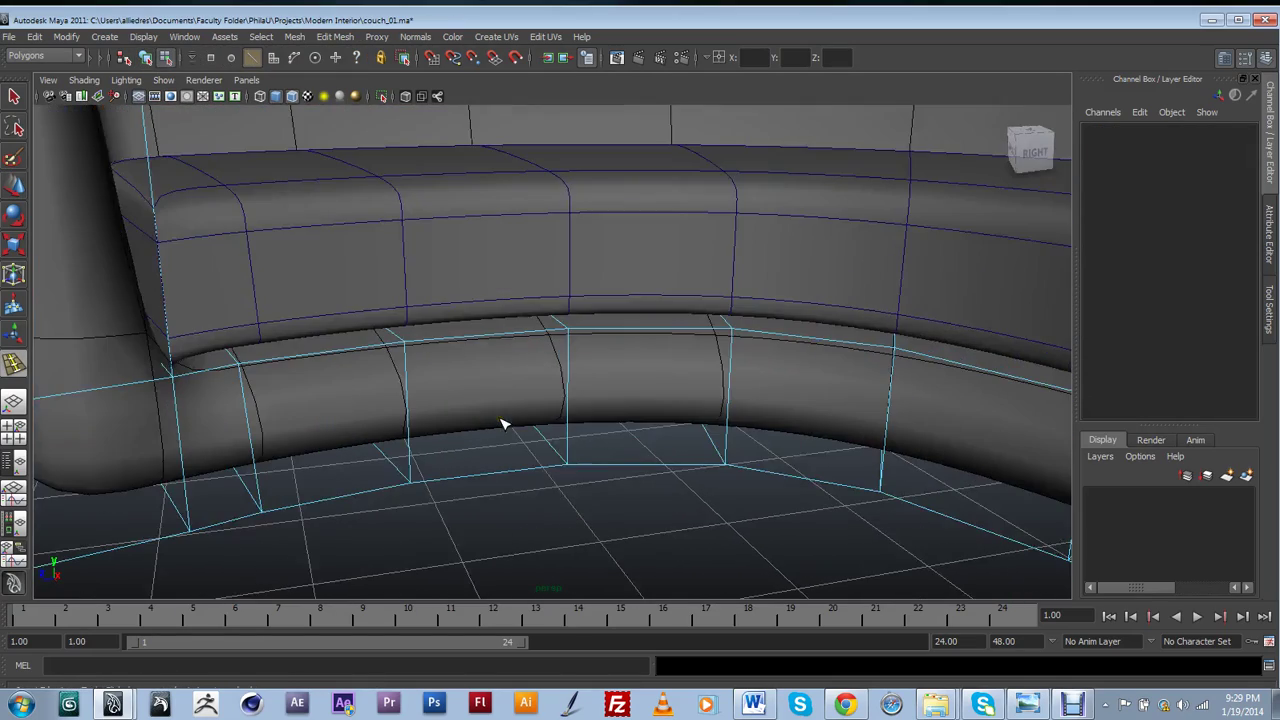
pyautogui.keyDown('alt'); pyautogui.moveTo(403, 428); pyautogui.dragTo(262, 425); pyautogui.keyUp('alt')
pyautogui.moveTo(262, 372); pyautogui.dragTo(260, 368)
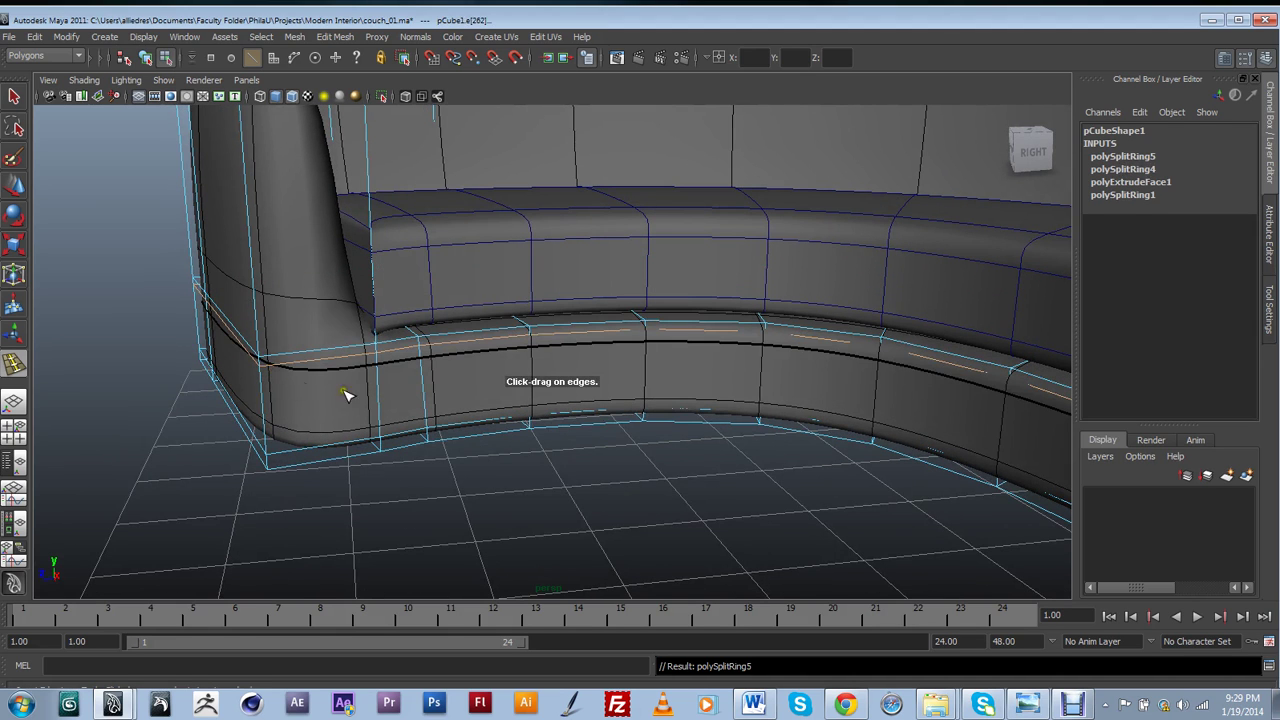
# Leave the edge loop tool and adjust the height of the base's upper edge loop slightly with the Move tool
pyautogui.scroll(-5, 345, 395)
pyautogui.keyDown('alt'); pyautogui.moveTo(509, 489); pyautogui.dragTo(534, 451); pyautogui.keyUp('alt')
pyautogui.scroll(4, 460, 448)
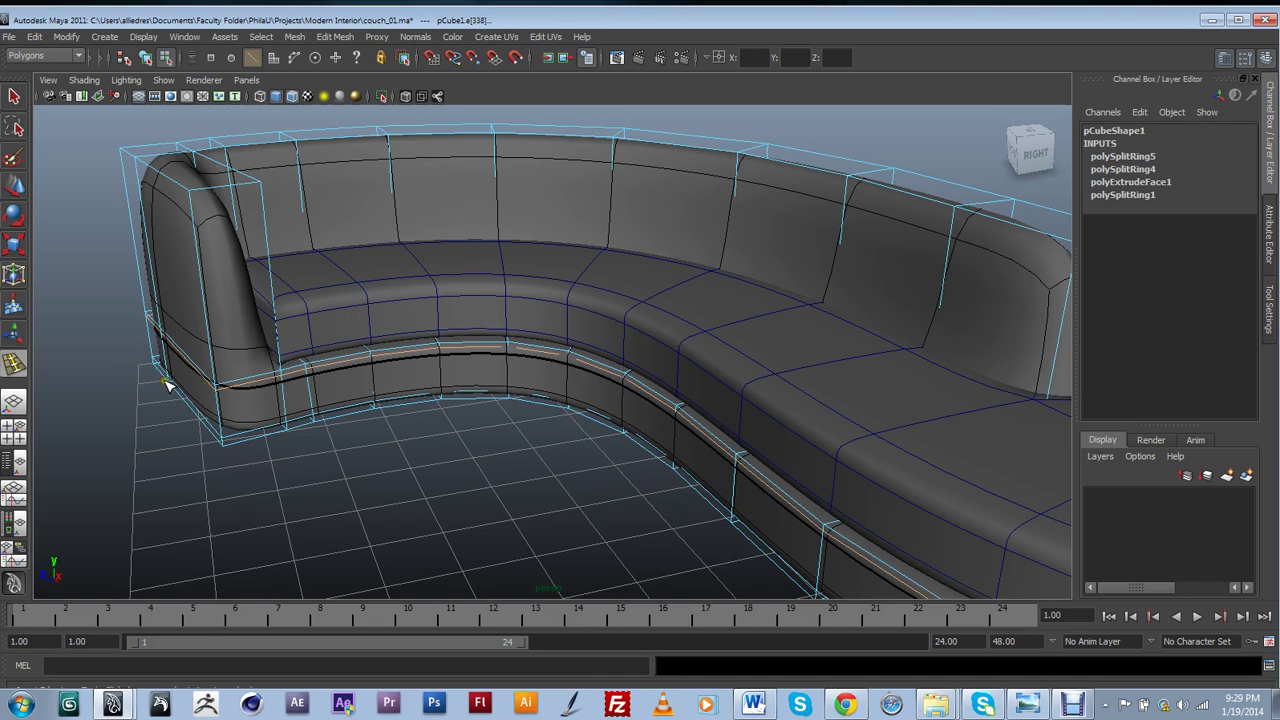
pyautogui.click(12, 218)
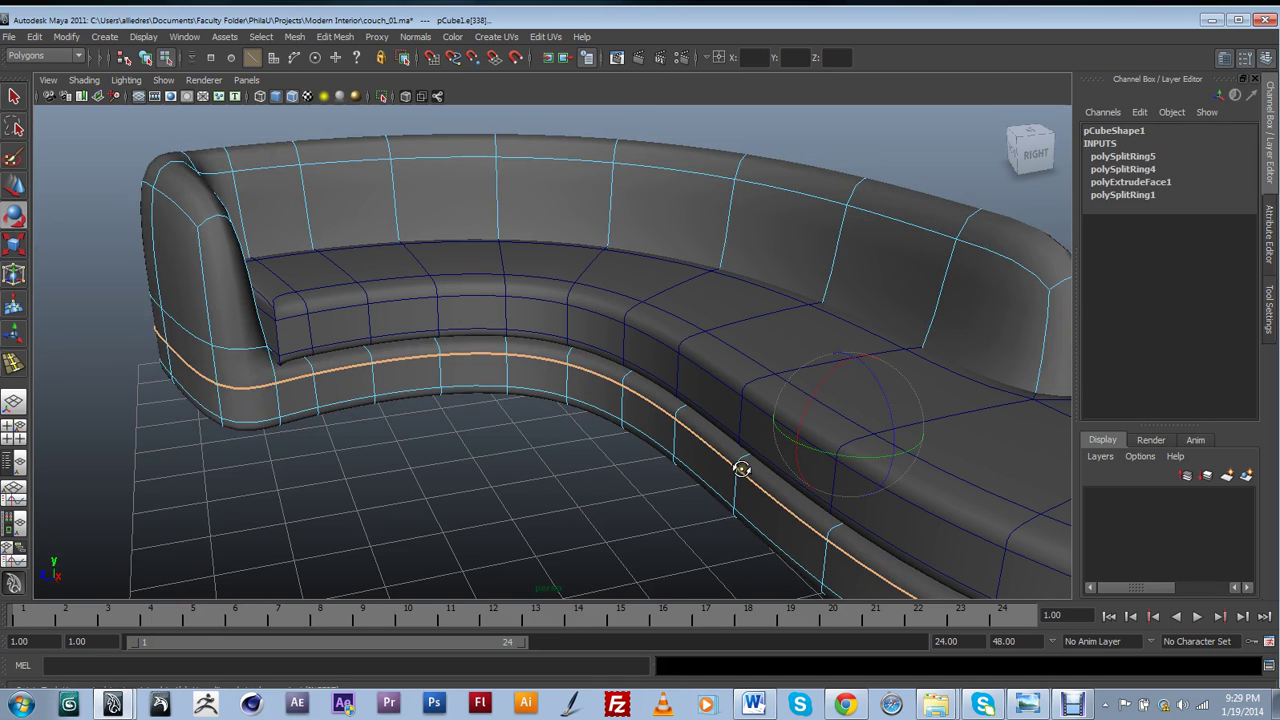
pyautogui.keyDown('alt'); pyautogui.moveTo(740, 466); pyautogui.dragTo(565, 440); pyautogui.keyUp('alt')
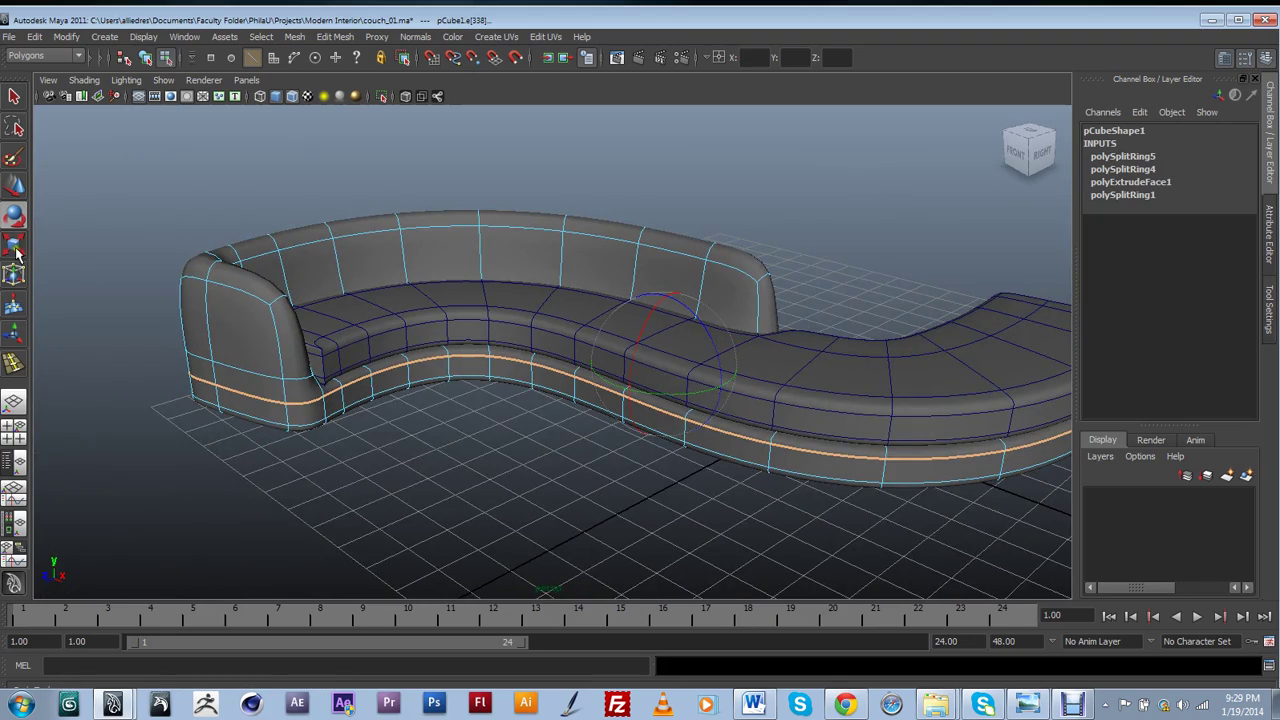
pyautogui.click(14, 187)
pyautogui.keyDown('alt'); pyautogui.moveTo(668, 404); pyautogui.dragTo(716, 246); pyautogui.keyUp('alt')
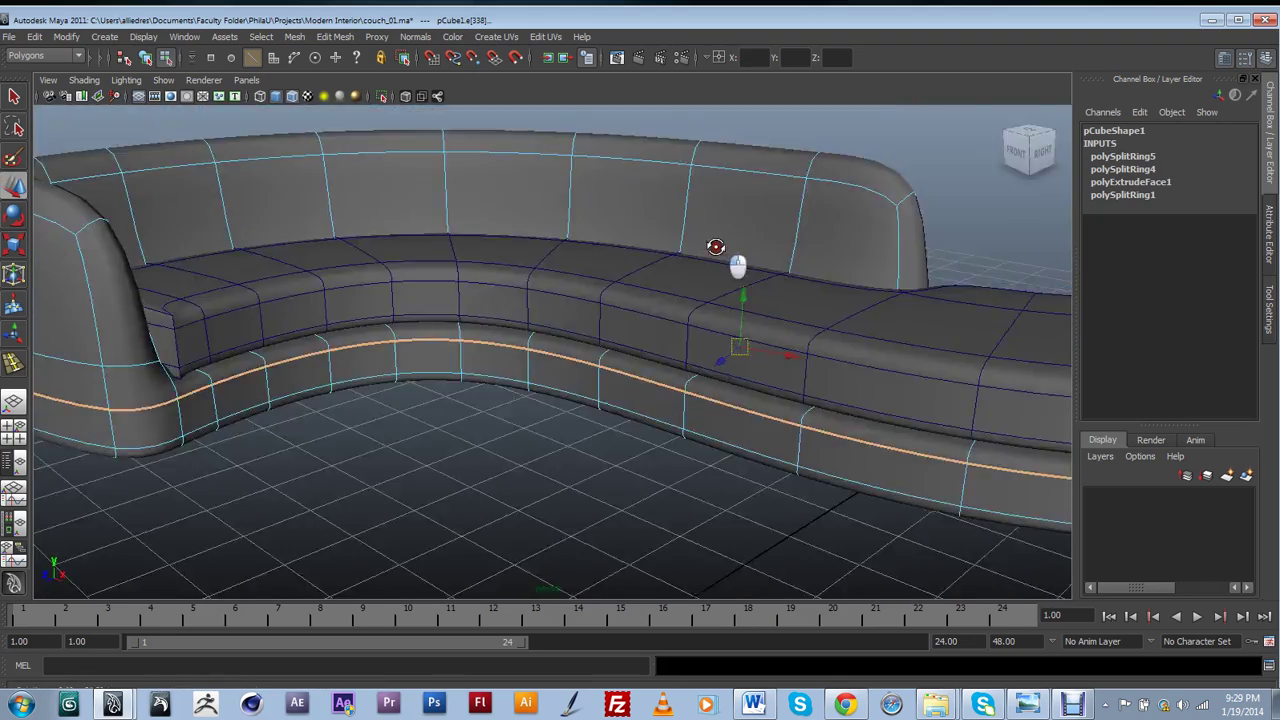
pyautogui.keyDown('alt'); pyautogui.moveTo(716, 246); pyautogui.dragTo(758, 330, button='right'); pyautogui.keyUp('alt')
pyautogui.keyDown('alt'); pyautogui.moveTo(758, 330); pyautogui.dragTo(580, 286, button='middle'); pyautogui.keyUp('alt')
pyautogui.moveTo(621, 270); pyautogui.dragTo(624, 272)
pyautogui.scroll(-3, 618, 280)
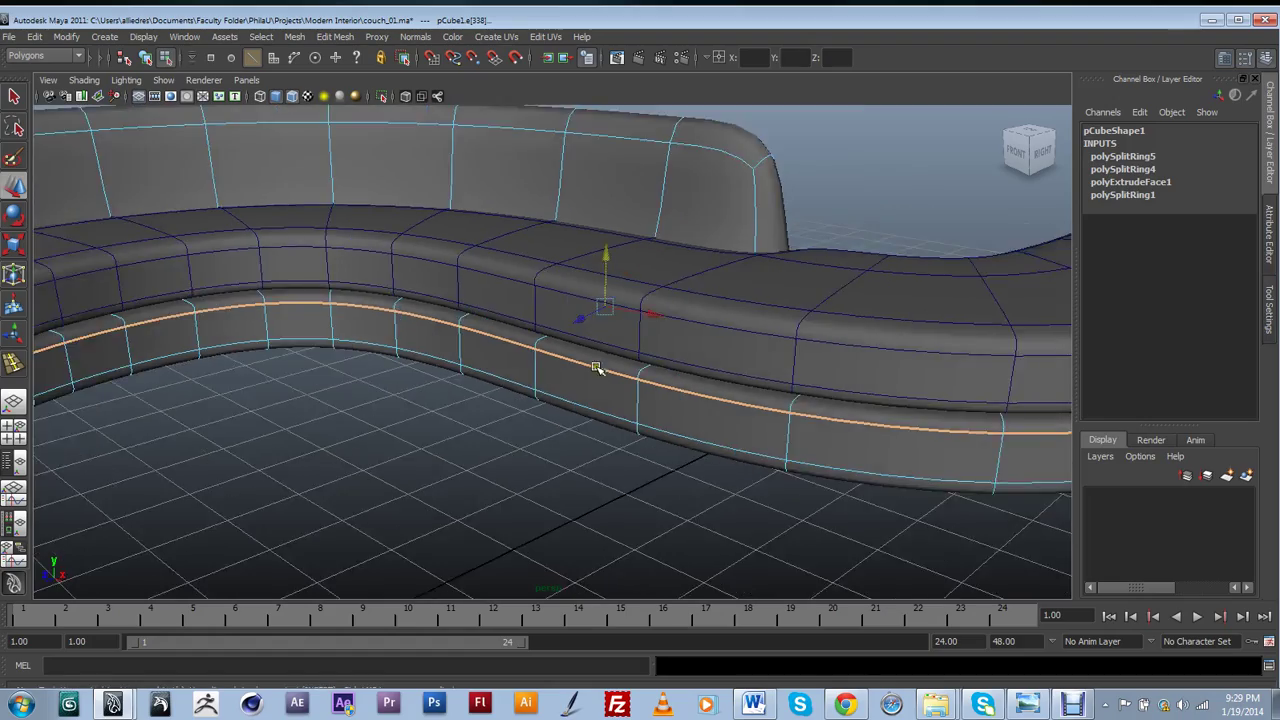
# Examine the smoothed base, armrest and backrest edges and compare them with the sofa reference photo
pyautogui.keyDown('alt'); pyautogui.moveTo(597, 366); pyautogui.dragTo(583, 414); pyautogui.keyUp('alt')
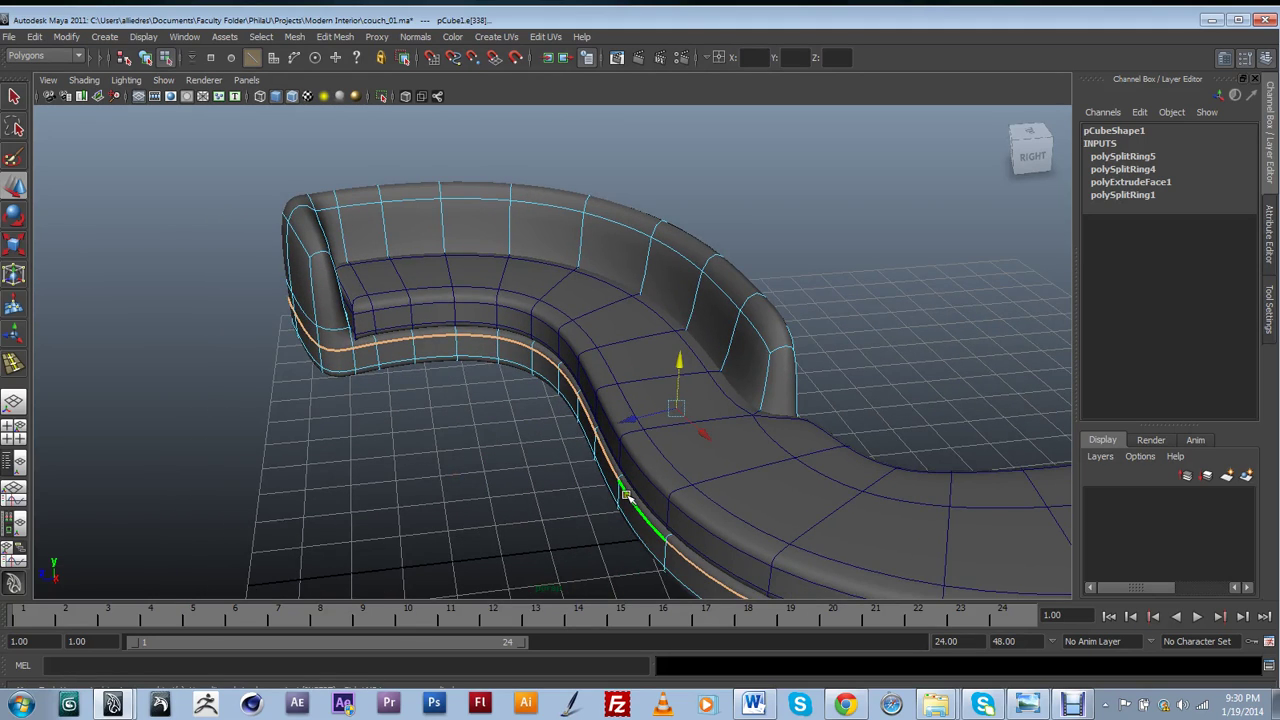
pyautogui.moveTo(344, 404)
pyautogui.keyDown('alt'); pyautogui.mouseDown()
pyautogui.moveTo(391, 423)
pyautogui.moveTo(328, 396)
pyautogui.mouseUp(); pyautogui.keyUp('alt')
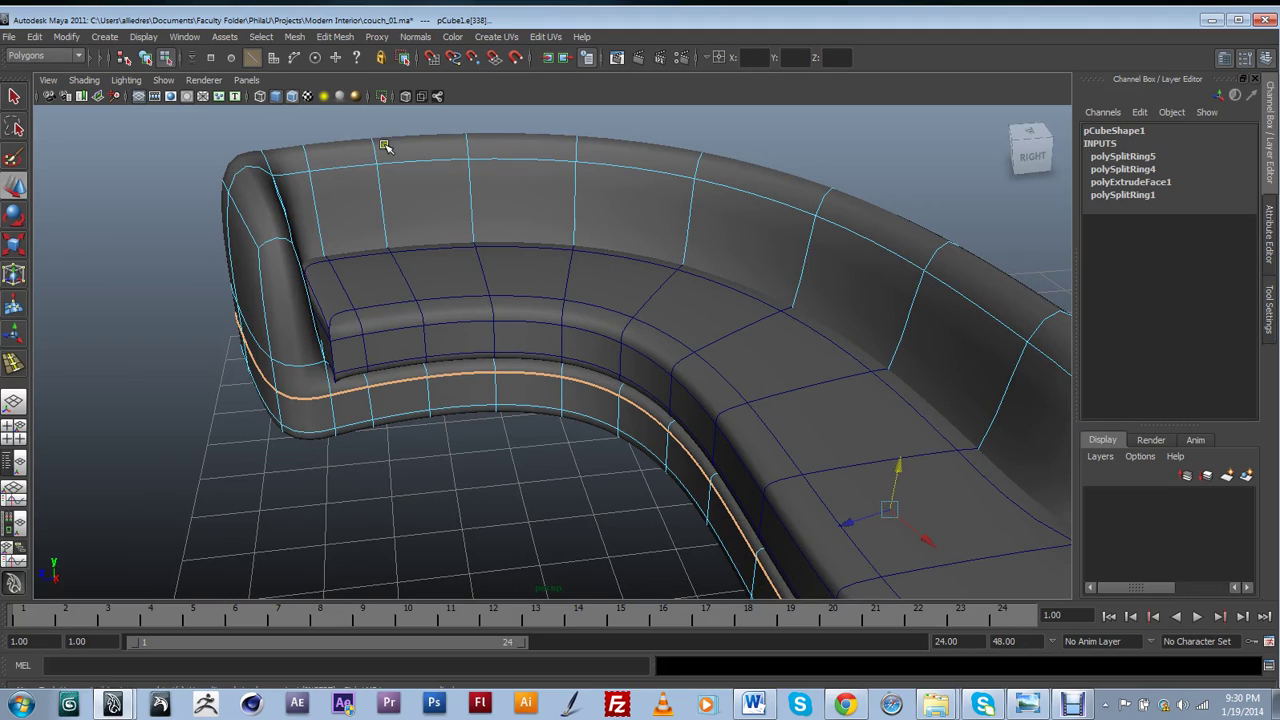
pyautogui.keyDown('alt'); pyautogui.moveTo(910, 437); pyautogui.dragTo(694, 391); pyautogui.keyUp('alt')
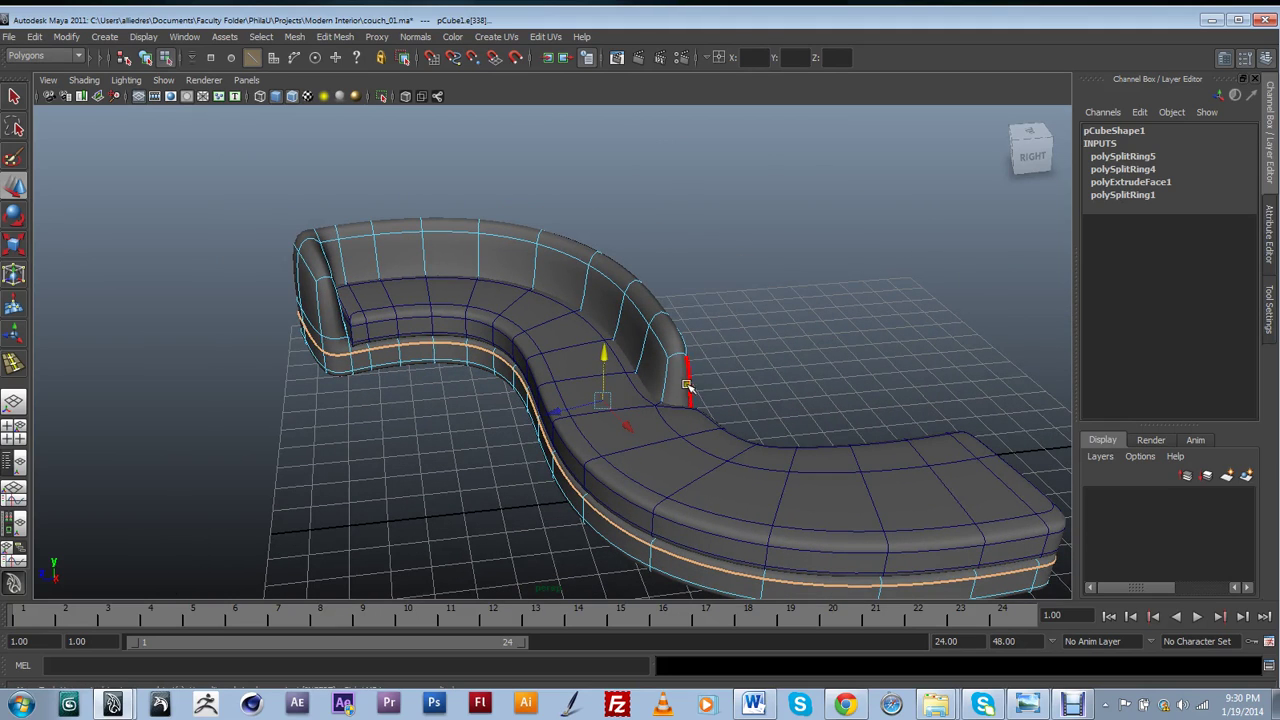
pyautogui.click(1028, 704)
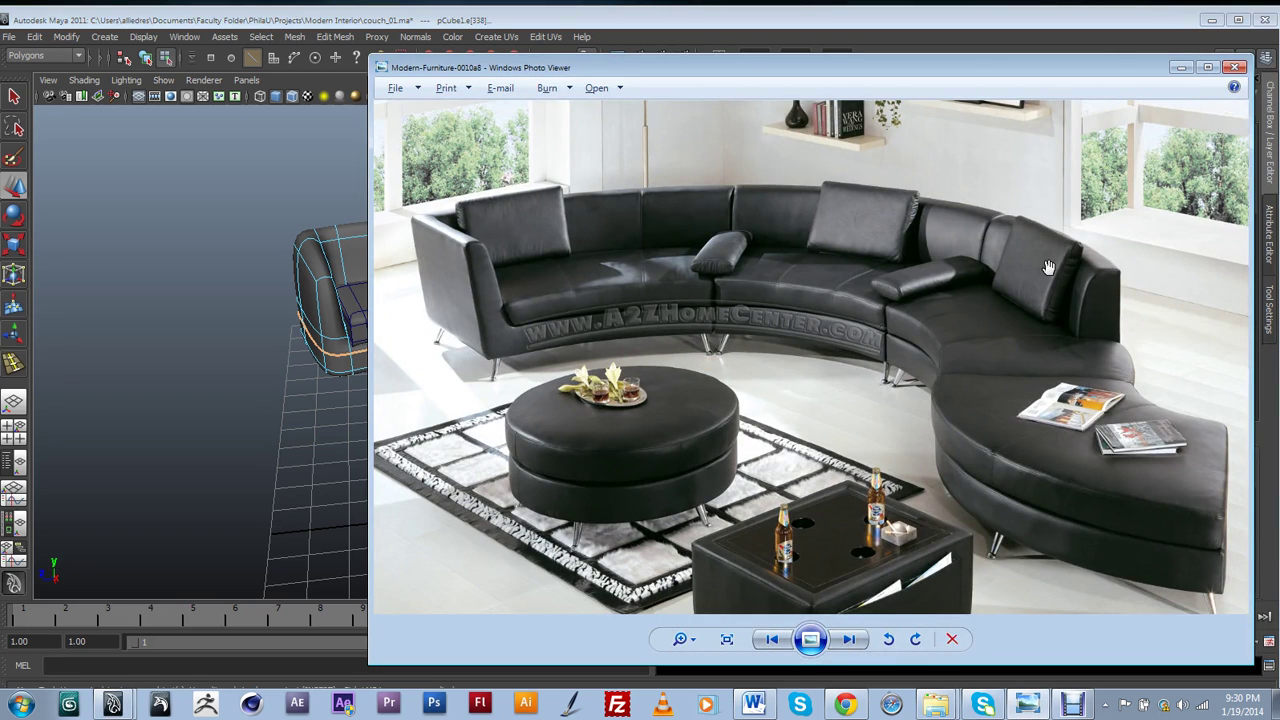
pyautogui.click(1181, 67)
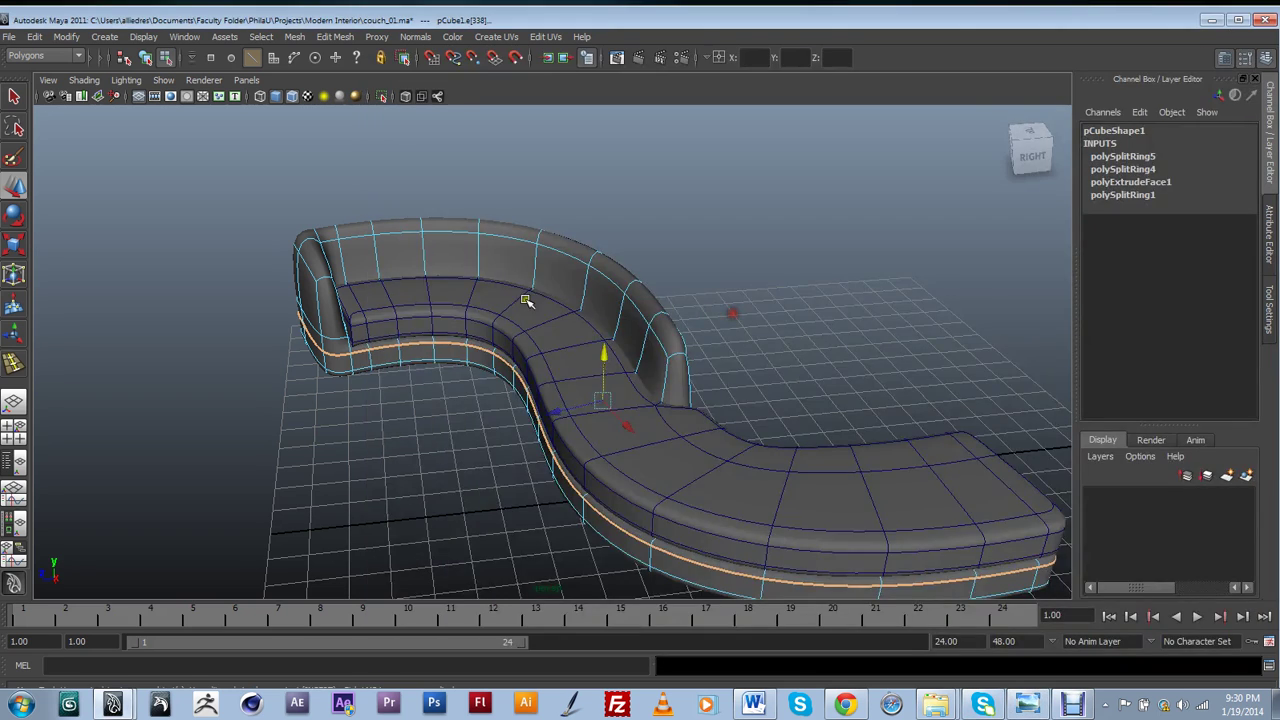
# Insert edge loops close to the armrest's outer front edge and its rear outer corner, running along the backrest
pyautogui.keyDown('alt'); pyautogui.moveTo(526, 300); pyautogui.dragTo(686, 312, button='middle'); pyautogui.keyUp('alt')
pyautogui.scroll(4, 686, 312)
pyautogui.keyDown('alt'); pyautogui.moveTo(580, 342); pyautogui.dragTo(500, 323); pyautogui.keyUp('alt')
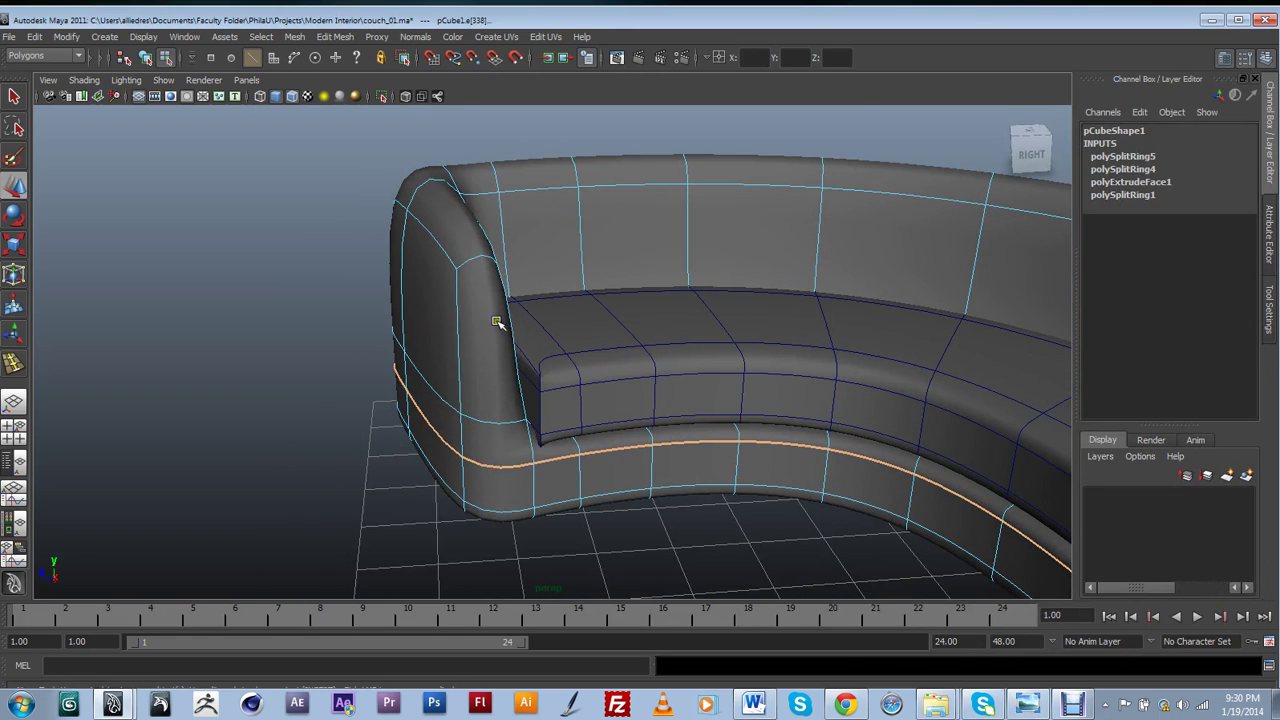
pyautogui.press('g')
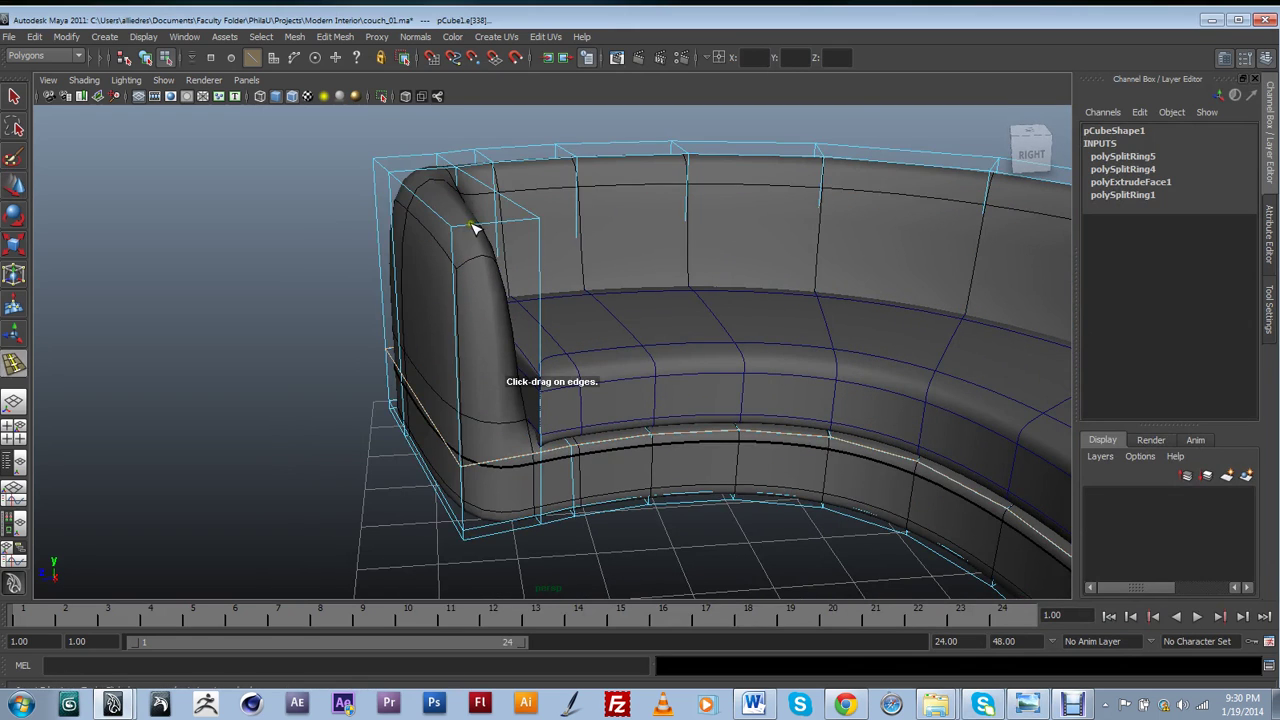
pyautogui.click(466, 228)
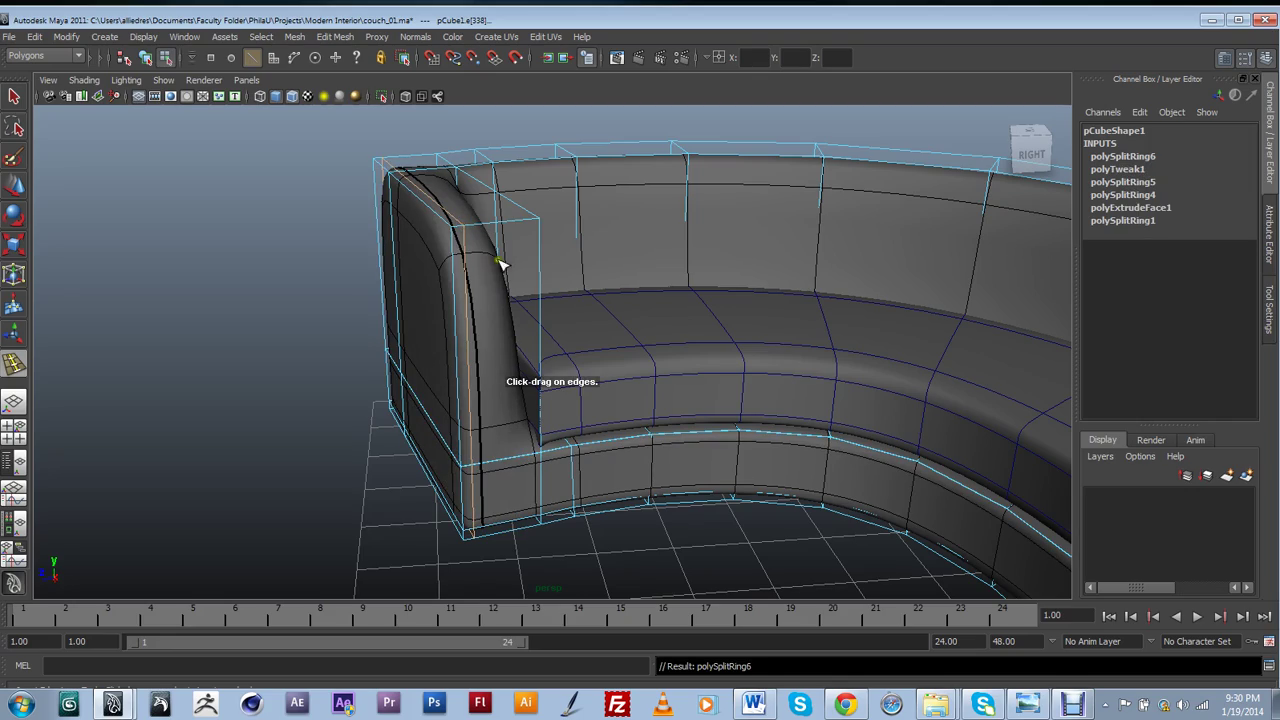
pyautogui.moveTo(533, 304)
pyautogui.keyDown('alt'); pyautogui.mouseDown()
pyautogui.moveTo(557, 357)
pyautogui.moveTo(649, 337)
pyautogui.moveTo(461, 348)
pyautogui.moveTo(603, 363)
pyautogui.moveTo(654, 334)
pyautogui.moveTo(517, 357)
pyautogui.moveTo(500, 281)
pyautogui.moveTo(510, 303)
pyautogui.mouseUp(); pyautogui.keyUp('alt')
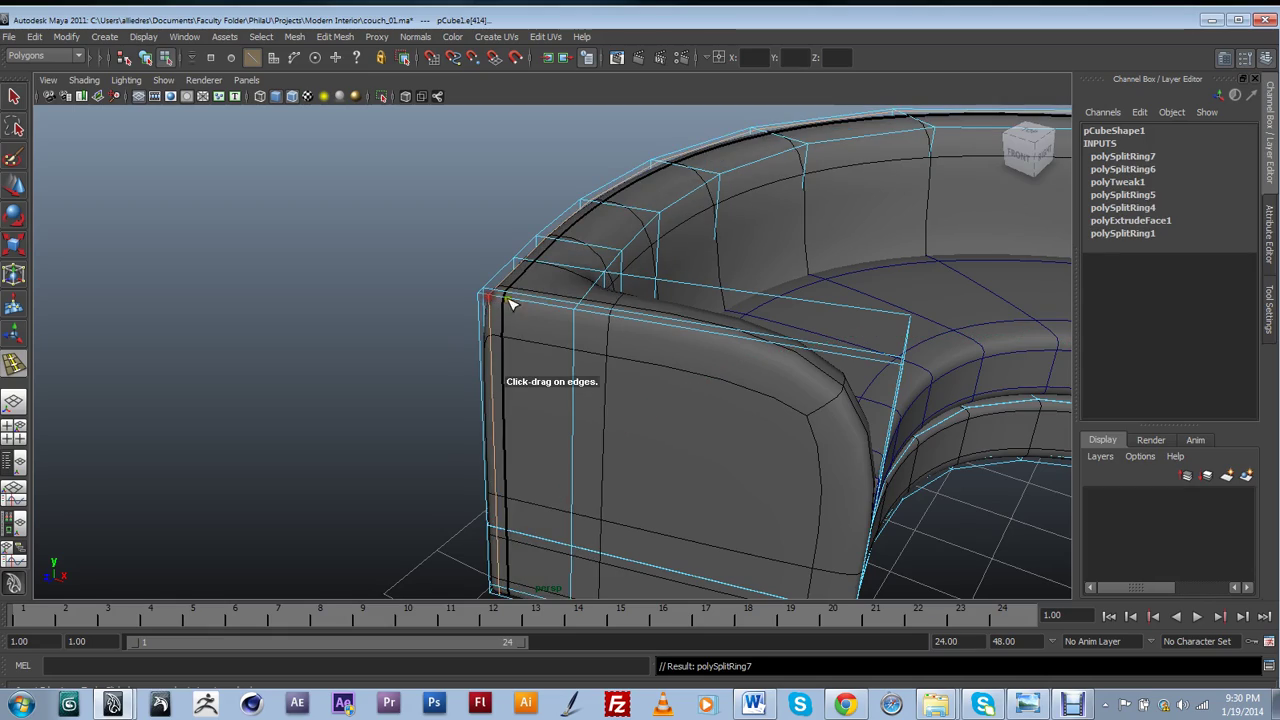
# Examine the sharpened armrest and backrest edges and the still rounded free end of the backrest from several angles
pyautogui.scroll(-10, 631, 300)
pyautogui.keyDown('alt'); pyautogui.moveTo(900, 356); pyautogui.dragTo(718, 335); pyautogui.keyUp('alt')
pyautogui.scroll(7, 873, 448)
pyautogui.keyDown('alt'); pyautogui.moveTo(875, 450); pyautogui.dragTo(700, 416, button='middle'); pyautogui.keyUp('alt')
pyautogui.keyDown('alt'); pyautogui.moveTo(700, 416); pyautogui.dragTo(763, 434); pyautogui.keyUp('alt')
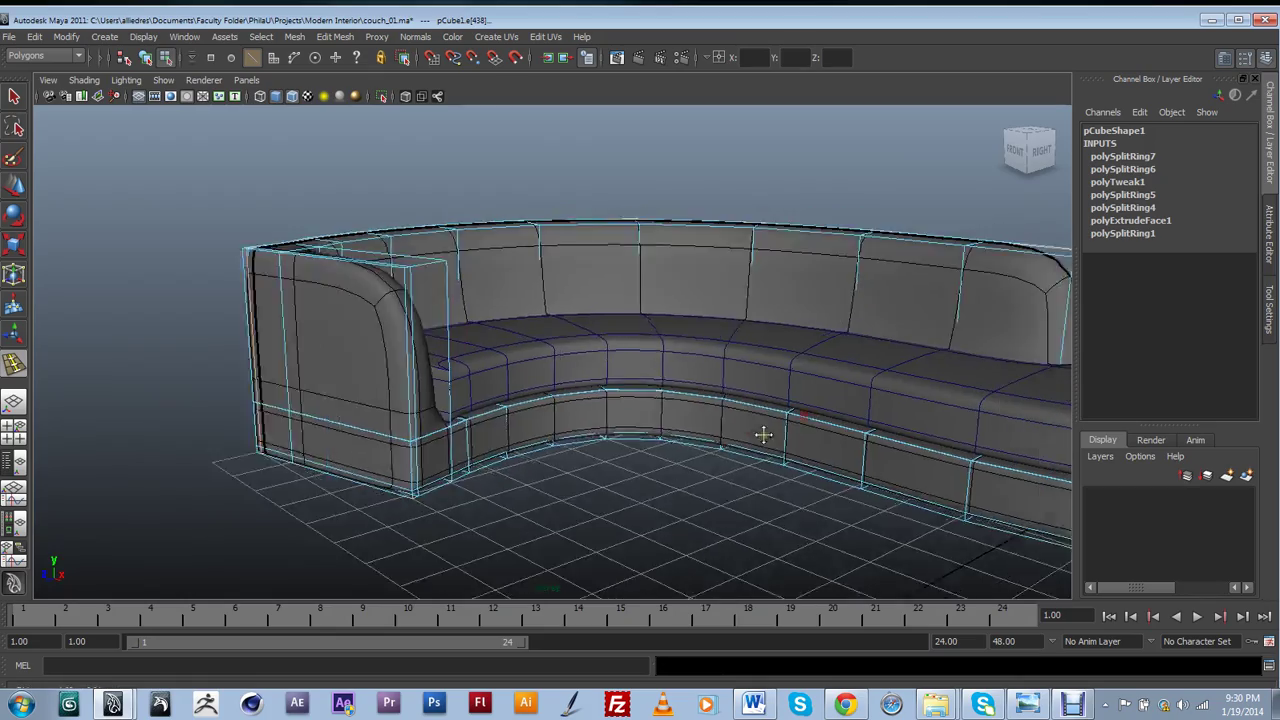
pyautogui.keyDown('alt'); pyautogui.moveTo(763, 434); pyautogui.dragTo(604, 442, button='middle'); pyautogui.keyUp('alt')
pyautogui.keyDown('alt'); pyautogui.moveTo(604, 442); pyautogui.dragTo(643, 534); pyautogui.keyUp('alt')
pyautogui.keyDown('alt'); pyautogui.moveTo(643, 534); pyautogui.dragTo(590, 425, button='middle'); pyautogui.keyUp('alt')
pyautogui.keyDown('alt'); pyautogui.moveTo(590, 425); pyautogui.dragTo(514, 403); pyautogui.keyUp('alt')
pyautogui.keyDown('alt'); pyautogui.moveTo(514, 403); pyautogui.dragTo(572, 455, button='middle'); pyautogui.keyUp('alt')
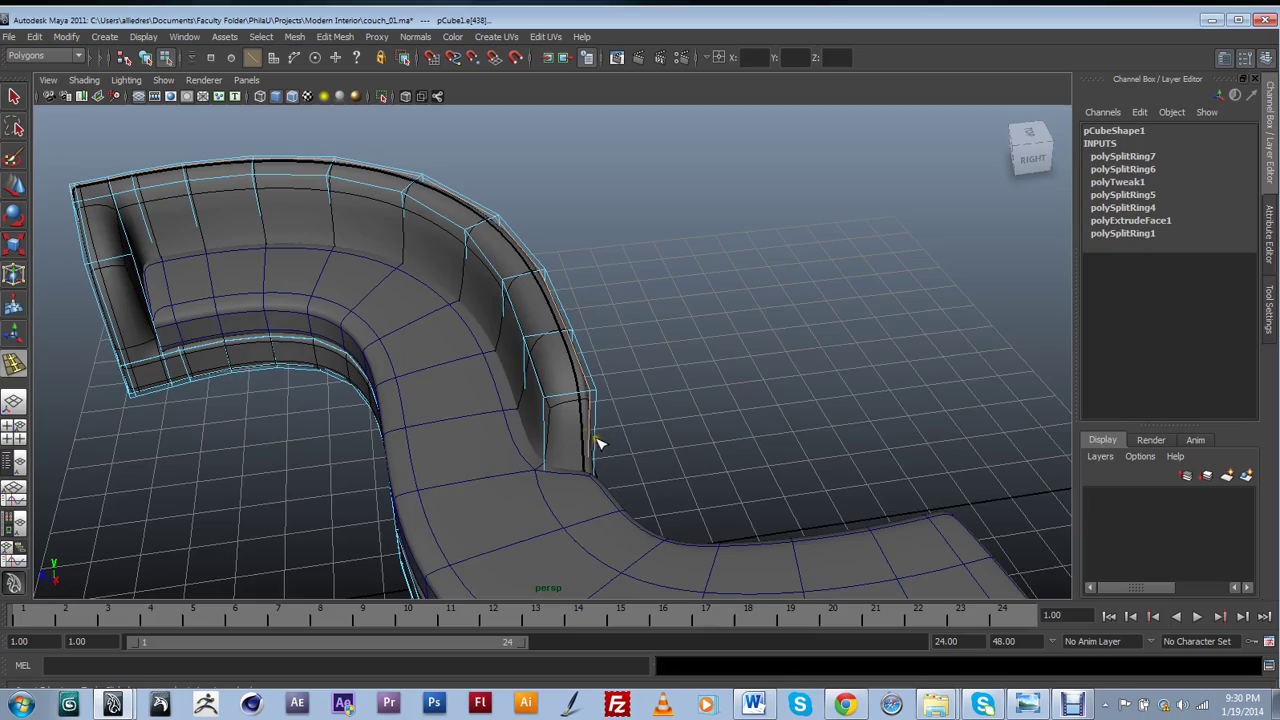
pyautogui.keyDown('alt'); pyautogui.moveTo(597, 443); pyautogui.dragTo(568, 290); pyautogui.keyUp('alt')
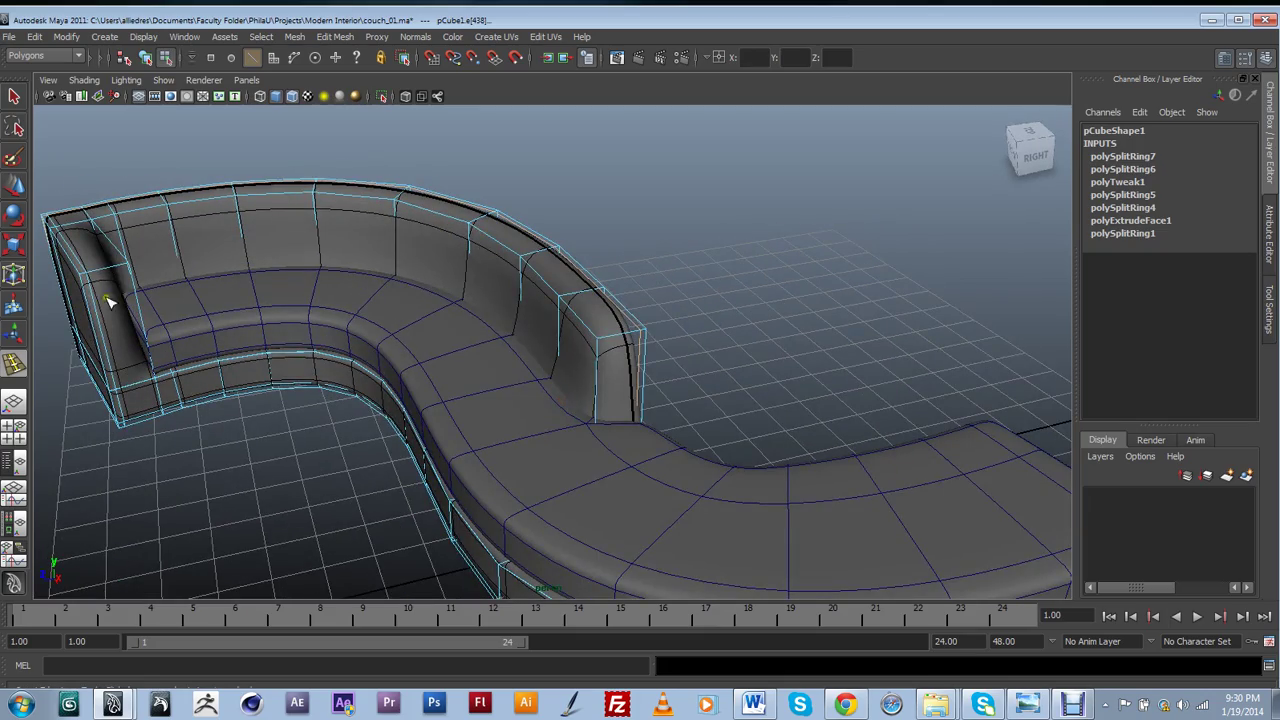
pyautogui.keyDown('alt'); pyautogui.moveTo(110, 302); pyautogui.dragTo(372, 296); pyautogui.keyUp('alt')
pyautogui.keyDown('alt'); pyautogui.moveTo(928, 453); pyautogui.dragTo(769, 494); pyautogui.keyUp('alt')
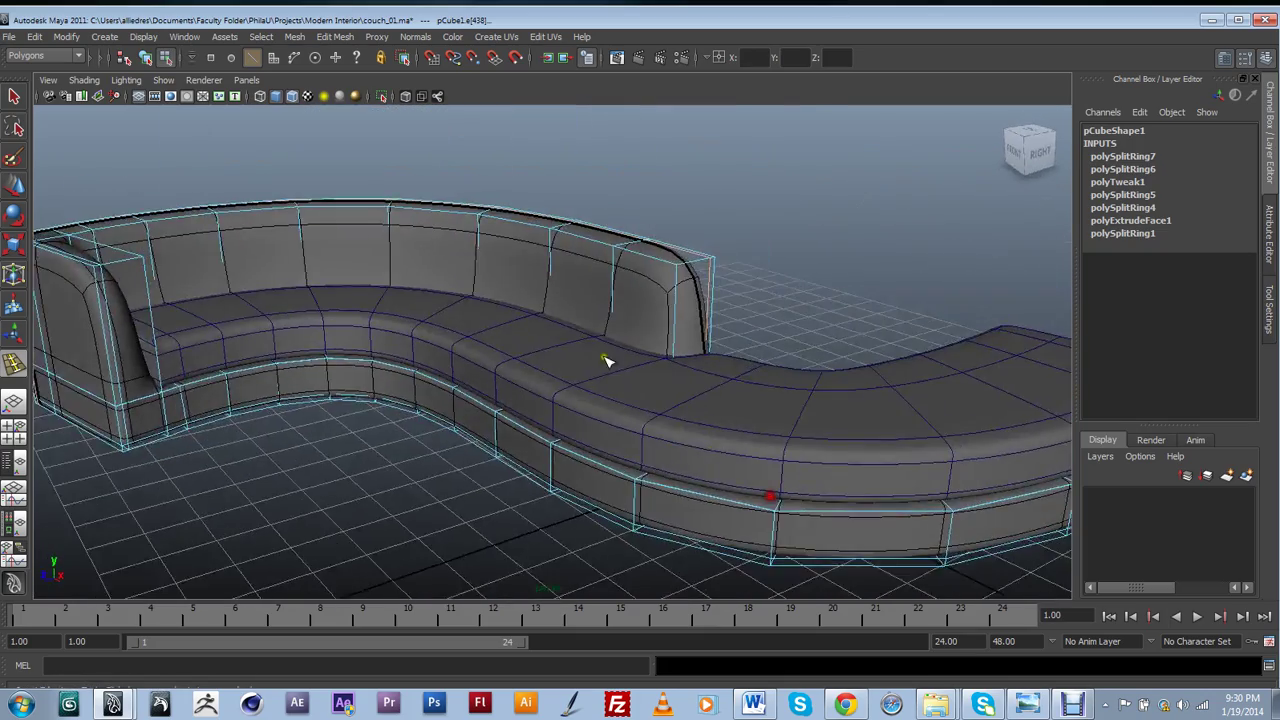
pyautogui.keyDown('alt'); pyautogui.moveTo(606, 363); pyautogui.dragTo(554, 411, button='middle'); pyautogui.keyUp('alt')
pyautogui.scroll(3, 554, 411)
pyautogui.keyDown('alt'); pyautogui.moveTo(554, 411); pyautogui.dragTo(757, 403); pyautogui.keyUp('alt')
pyautogui.scroll(-3, 797, 290)
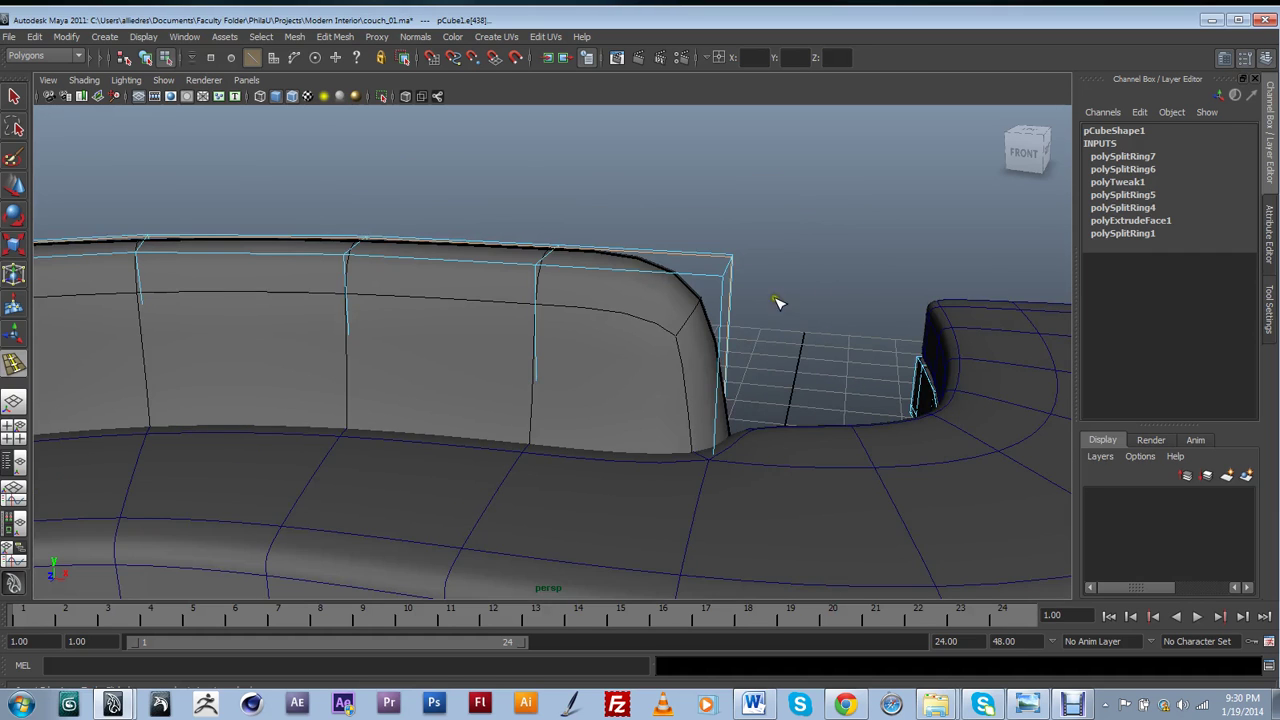
# Insert an edge loop across the backrest close to its free end, and return to object mode
pyautogui.keyDown('alt'); pyautogui.moveTo(747, 329); pyautogui.dragTo(674, 357, button='middle'); pyautogui.keyUp('alt')
pyautogui.keyDown('alt'); pyautogui.moveTo(674, 357); pyautogui.dragTo(700, 417); pyautogui.keyUp('alt')
pyautogui.keyDown('alt'); pyautogui.moveTo(700, 417); pyautogui.dragTo(597, 335, button='middle'); pyautogui.keyUp('alt')
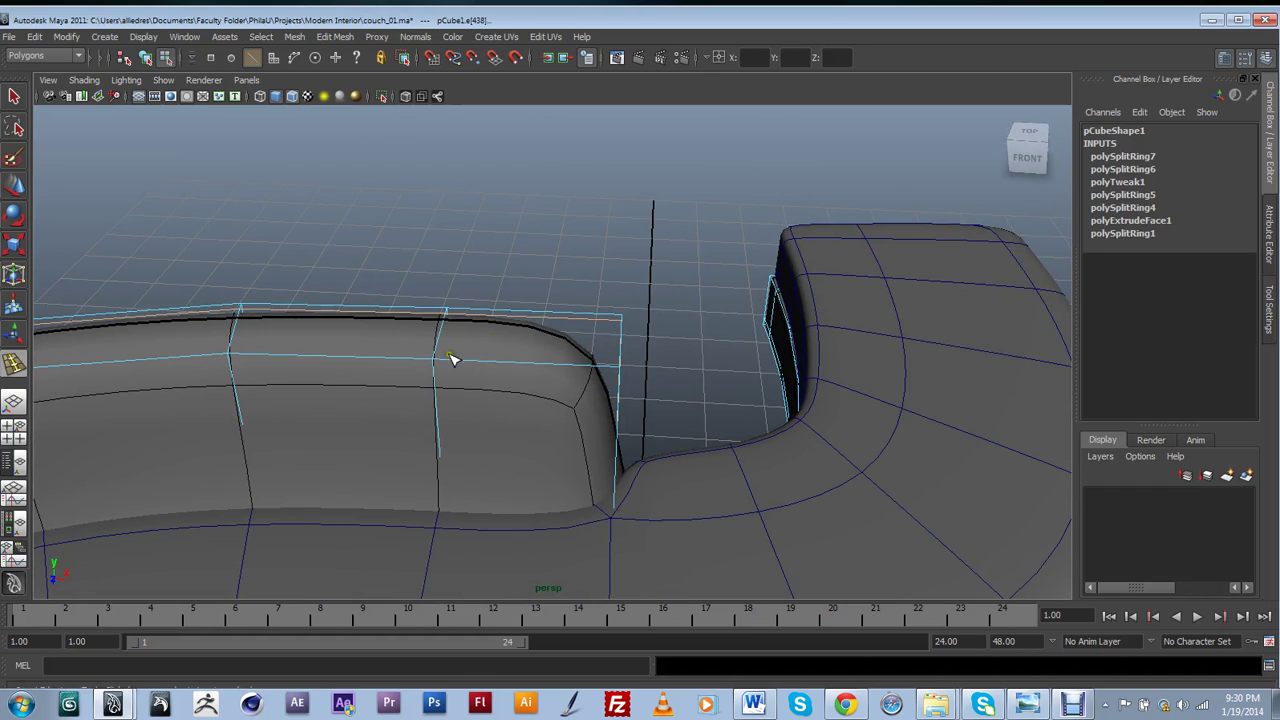
pyautogui.moveTo(630, 397)
pyautogui.keyDown('alt'); pyautogui.mouseDown()
pyautogui.moveTo(658, 378)
pyautogui.moveTo(610, 386)
pyautogui.mouseUp(); pyautogui.keyUp('alt')
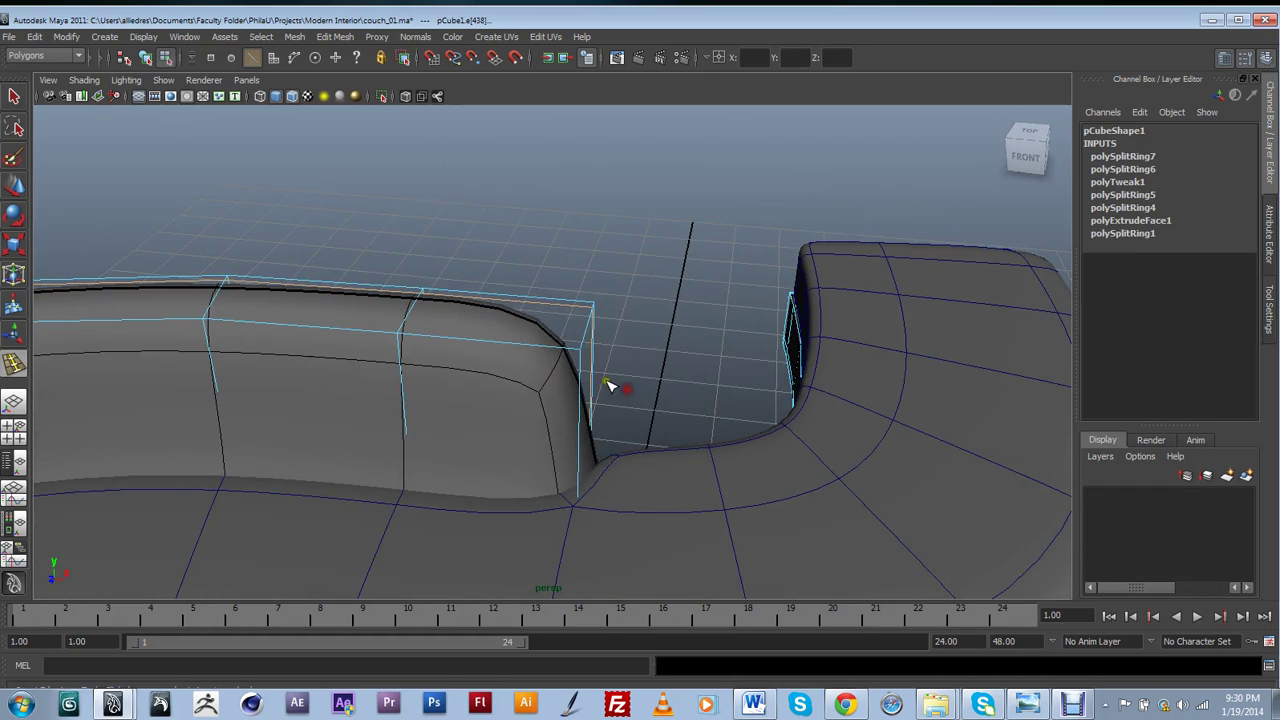
pyautogui.click(552, 347)
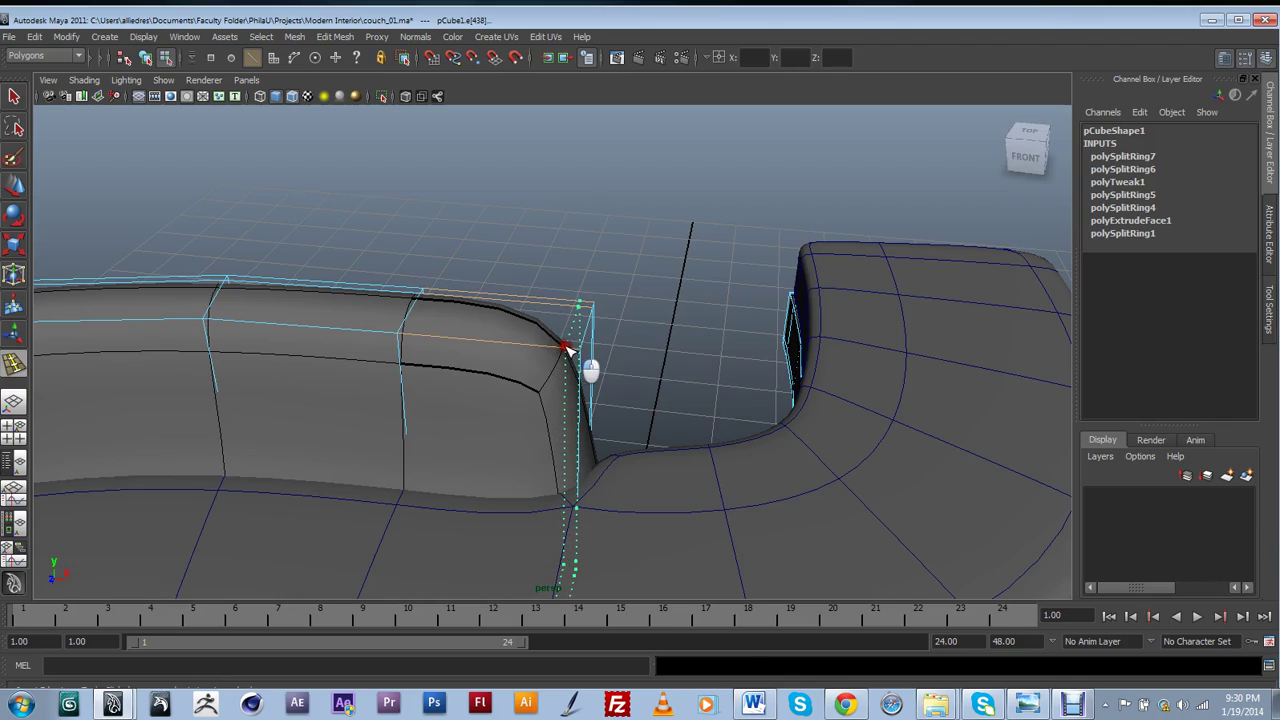
pyautogui.moveTo(566, 349); pyautogui.dragTo(751, 380)
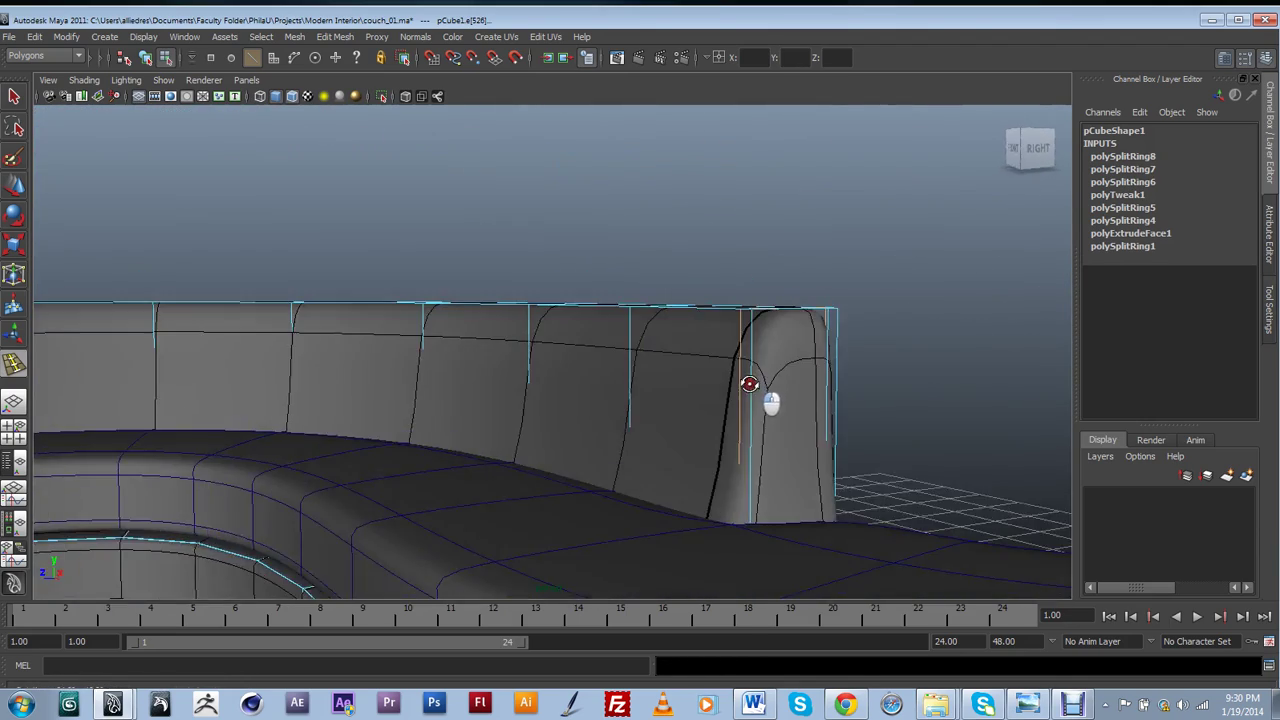
pyautogui.click(14, 185)
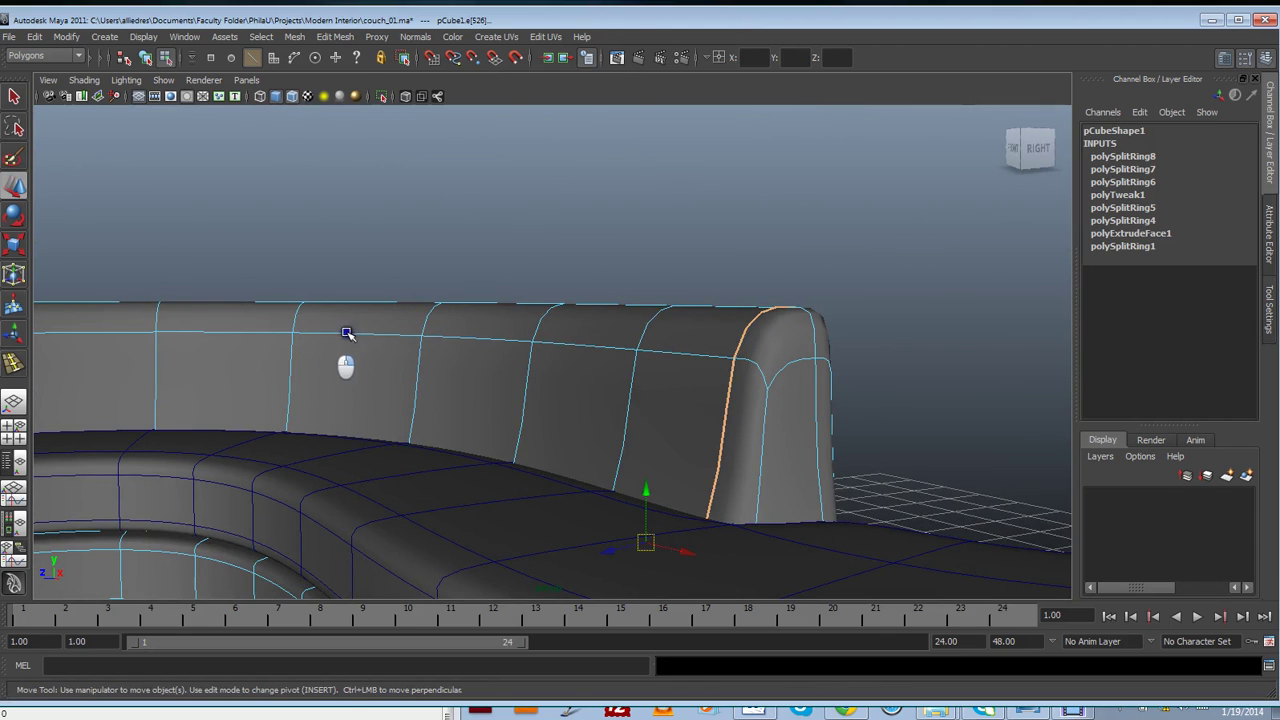
pyautogui.moveTo(349, 334); pyautogui.dragTo(480, 237, button='right')
# Review the whole smoothed sofa and compare its shape with the sofa reference photo
pyautogui.scroll(-10, 483, 246)
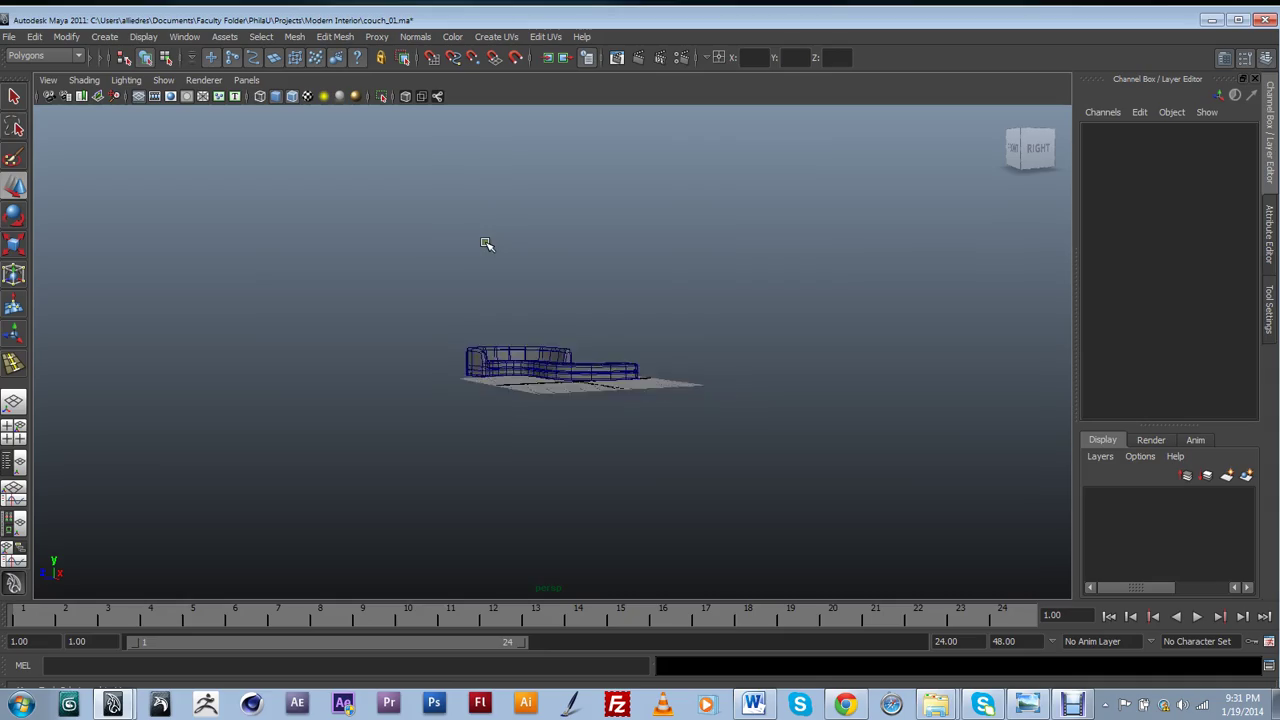
pyautogui.scroll(6, 485, 245)
pyautogui.keyDown('alt'); pyautogui.moveTo(487, 247); pyautogui.dragTo(646, 363); pyautogui.keyUp('alt')
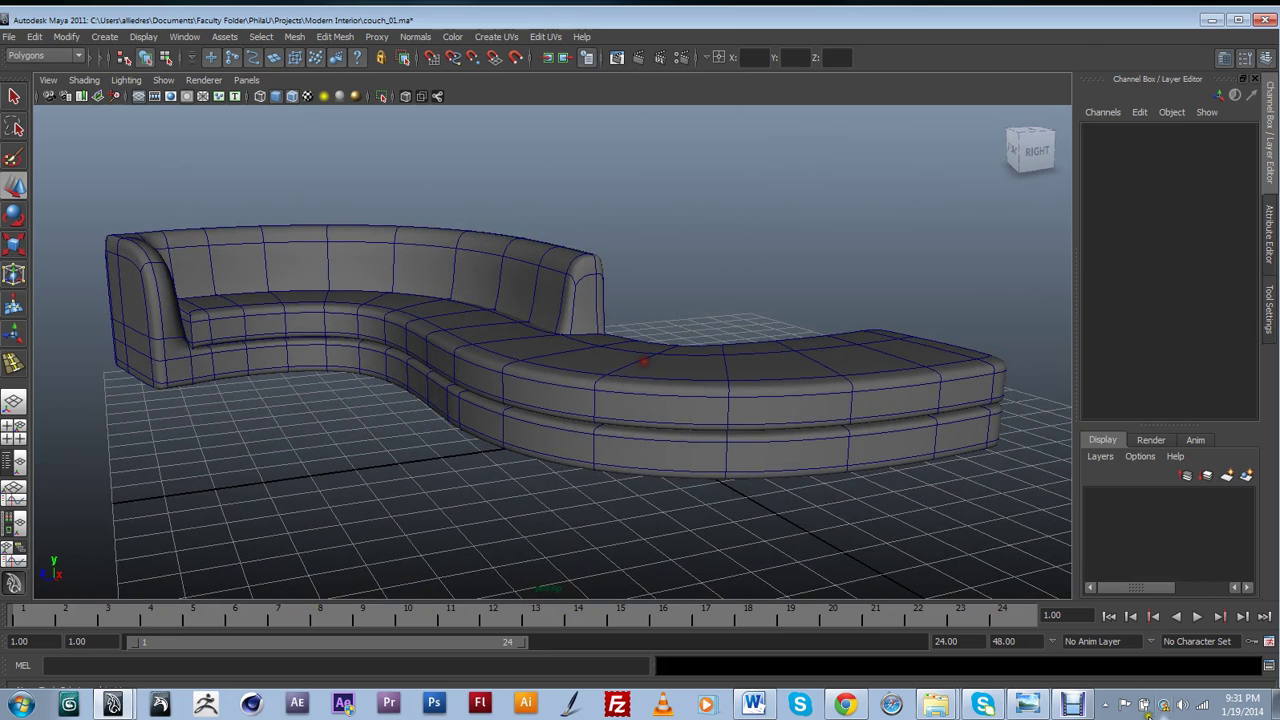
pyautogui.click(1027, 705)
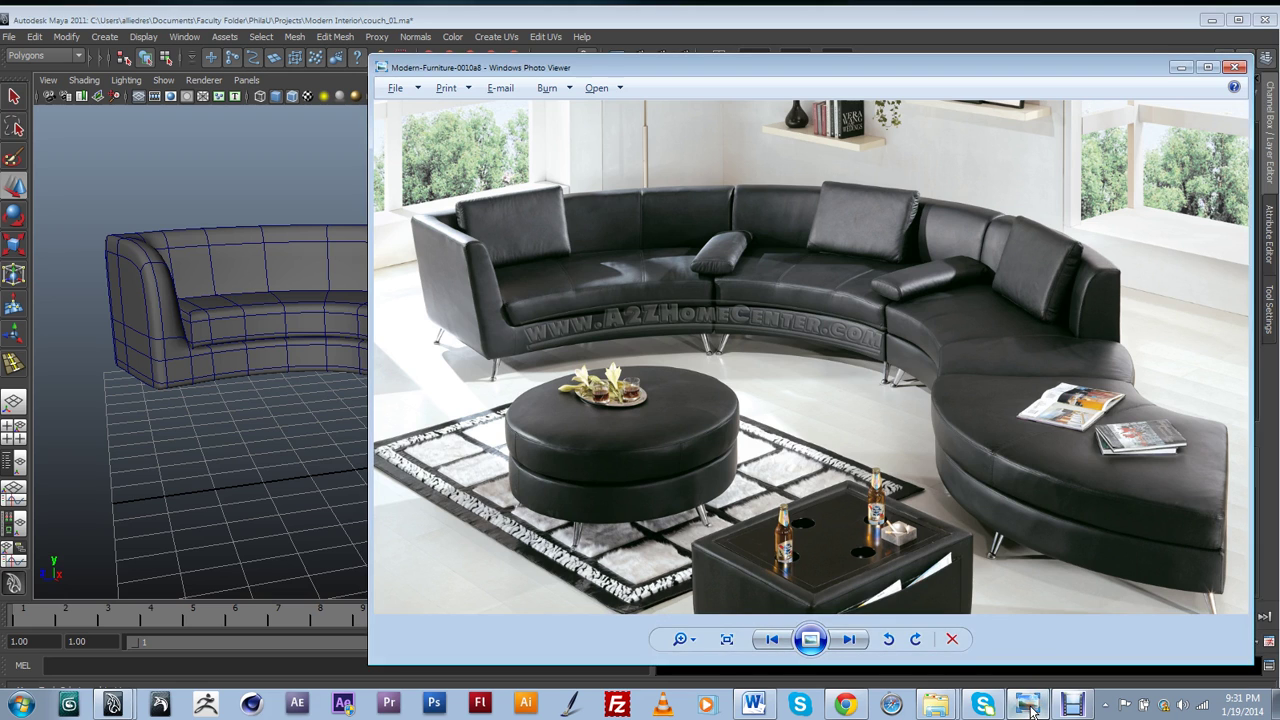
pyautogui.click(1181, 67)
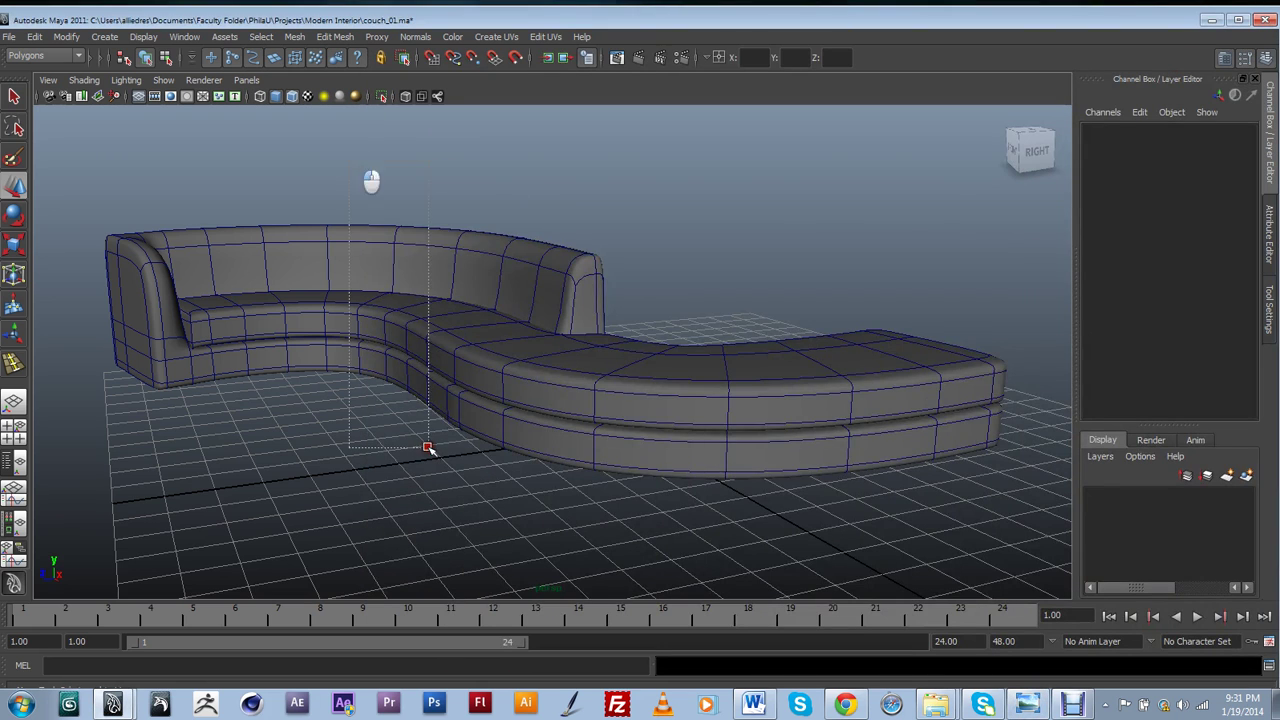
# Turn off smooth mesh preview for both the seat cushion and the sofa frame, and clear the selection
pyautogui.moveTo(372, 183); pyautogui.dragTo(452, 519)
pyautogui.press('1')
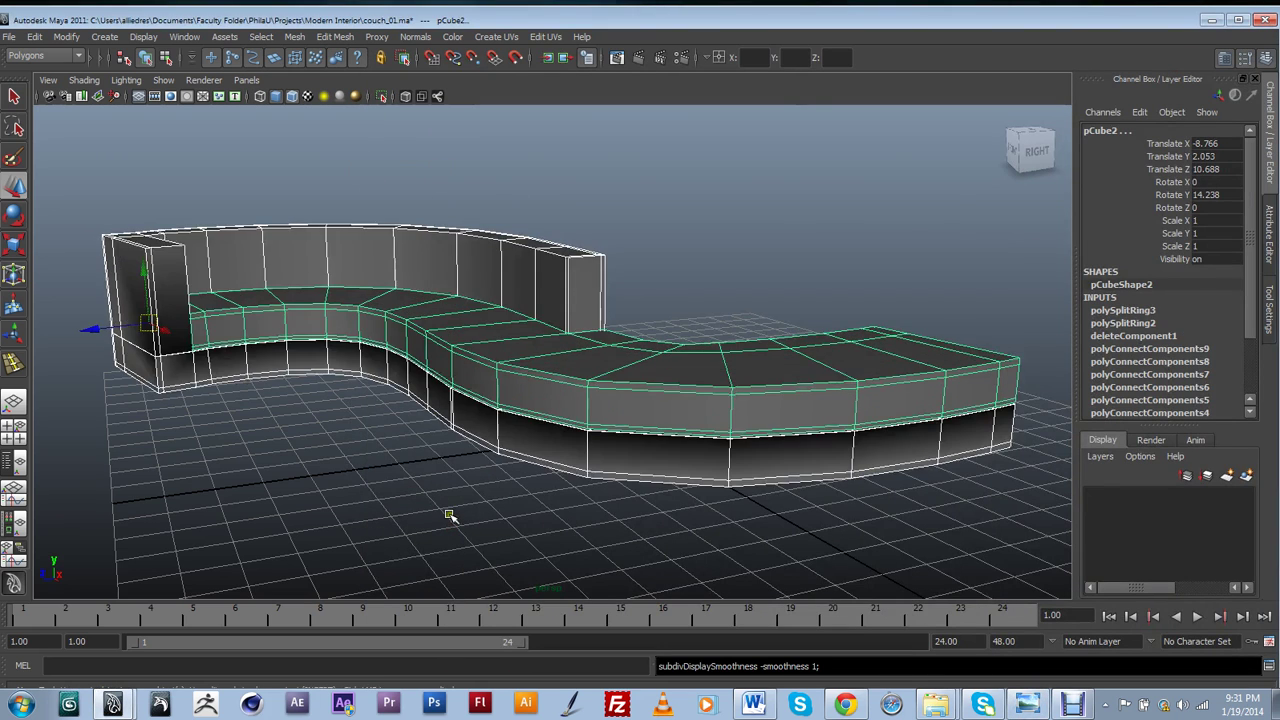
pyautogui.click(670, 250)
# Select the seat cushion faces at the armrest end and extract them as a separate cushion piece
pyautogui.keyDown('alt'); pyautogui.moveTo(506, 380); pyautogui.dragTo(806, 443); pyautogui.keyUp('alt')
pyautogui.click(653, 328)
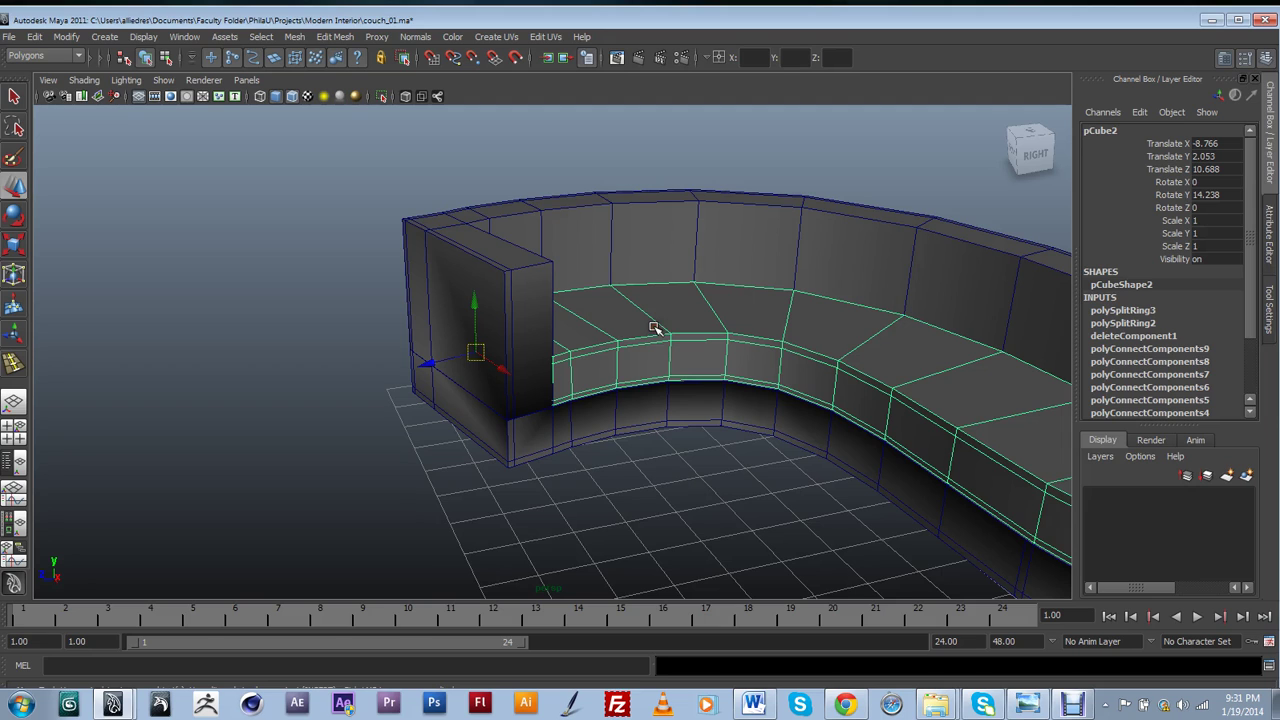
pyautogui.keyDown('alt'); pyautogui.moveTo(806, 378); pyautogui.dragTo(744, 392); pyautogui.keyUp('alt')
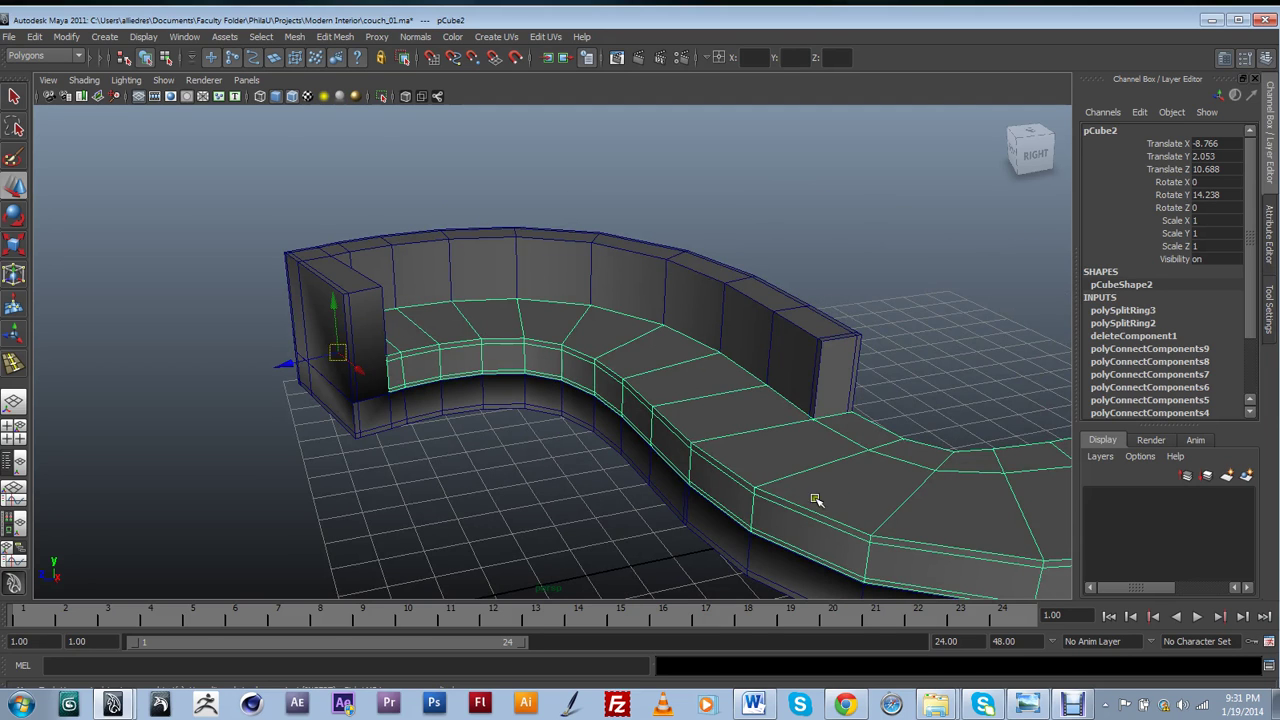
pyautogui.keyDown('alt'); pyautogui.moveTo(815, 500); pyautogui.dragTo(513, 432); pyautogui.keyUp('alt')
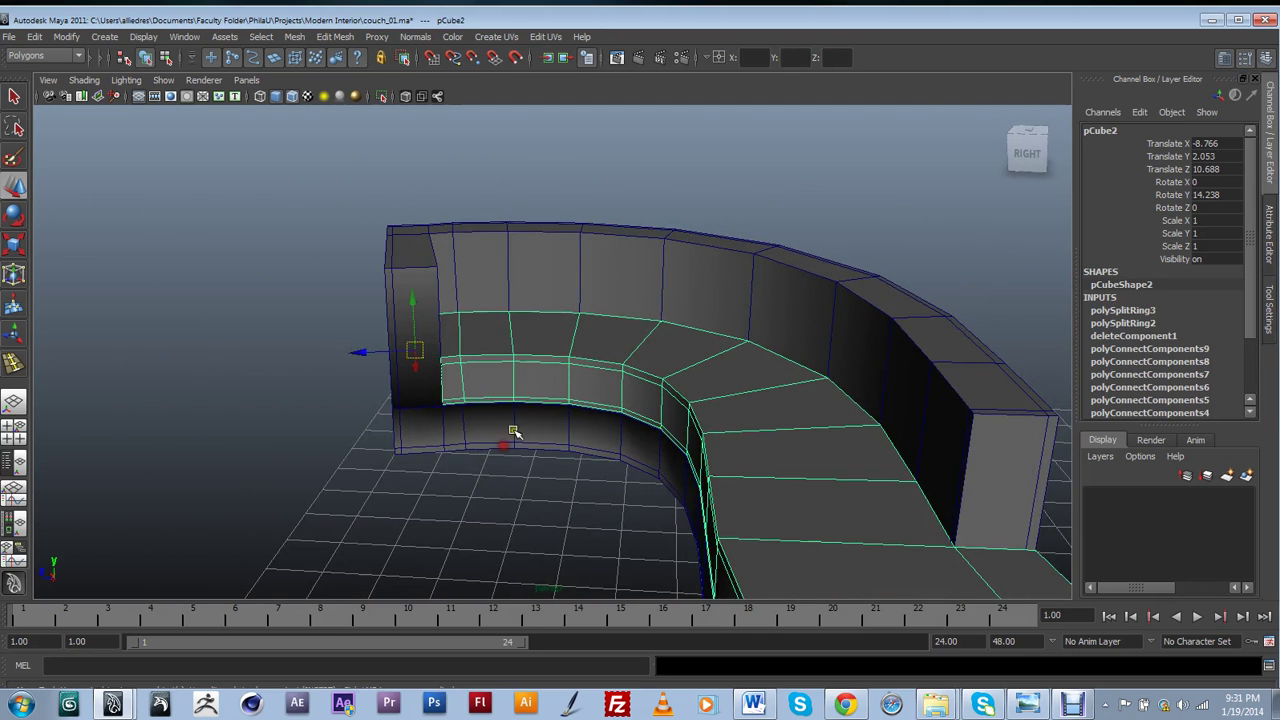
pyautogui.click(500, 443)
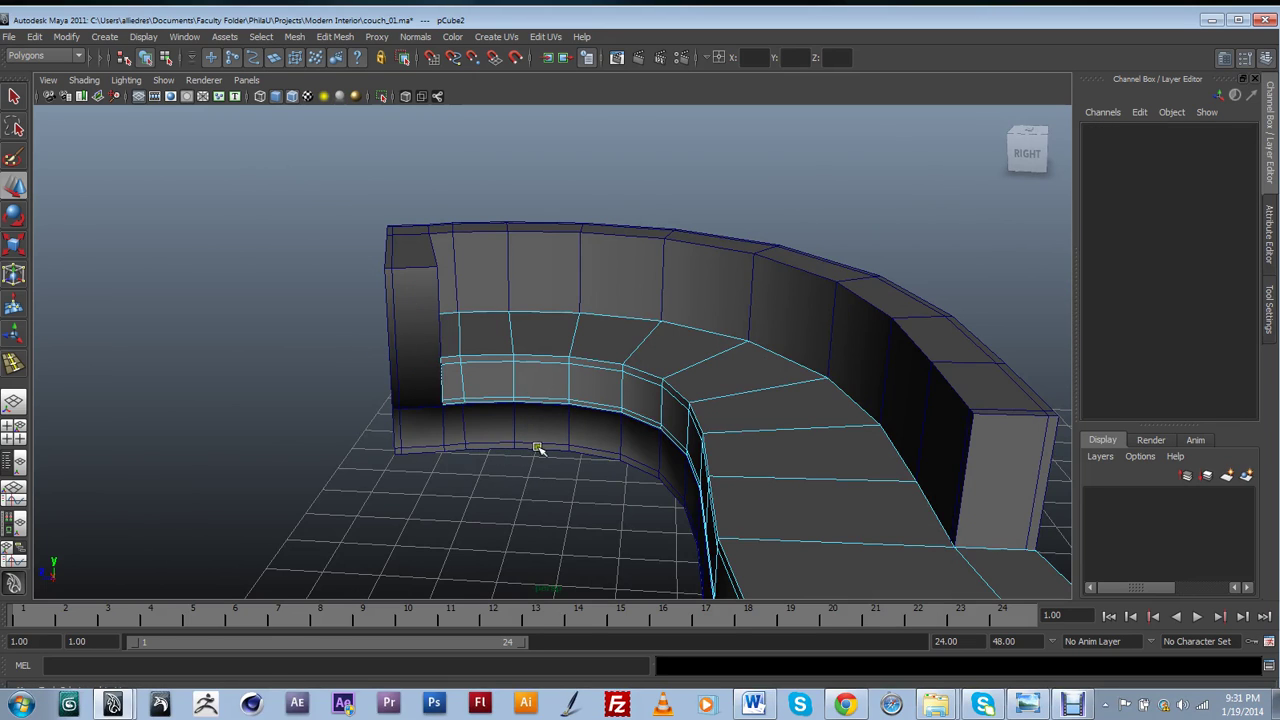
pyautogui.keyDown('alt'); pyautogui.moveTo(568, 440); pyautogui.dragTo(503, 451); pyautogui.keyUp('alt')
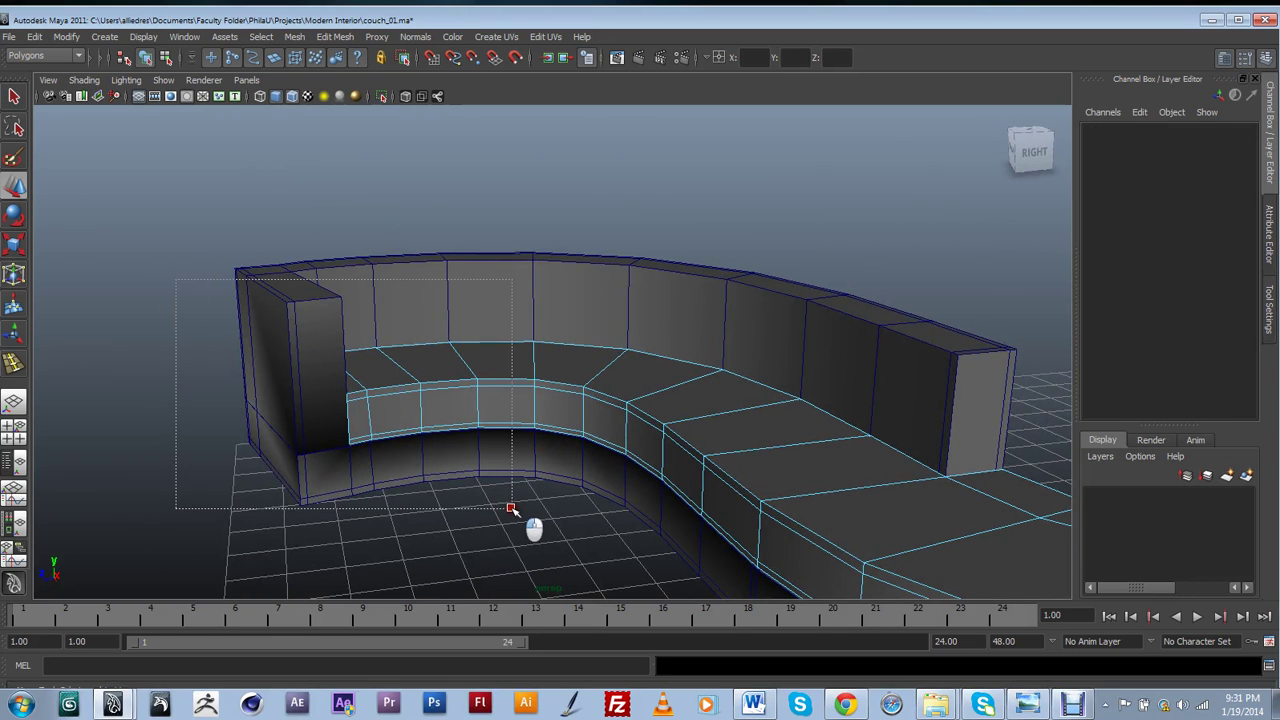
pyautogui.hotkey('ctrl', 'z')
pyautogui.keyDown('alt'); pyautogui.moveTo(655, 527); pyautogui.dragTo(565, 481); pyautogui.keyUp('alt')
pyautogui.click(330, 37)
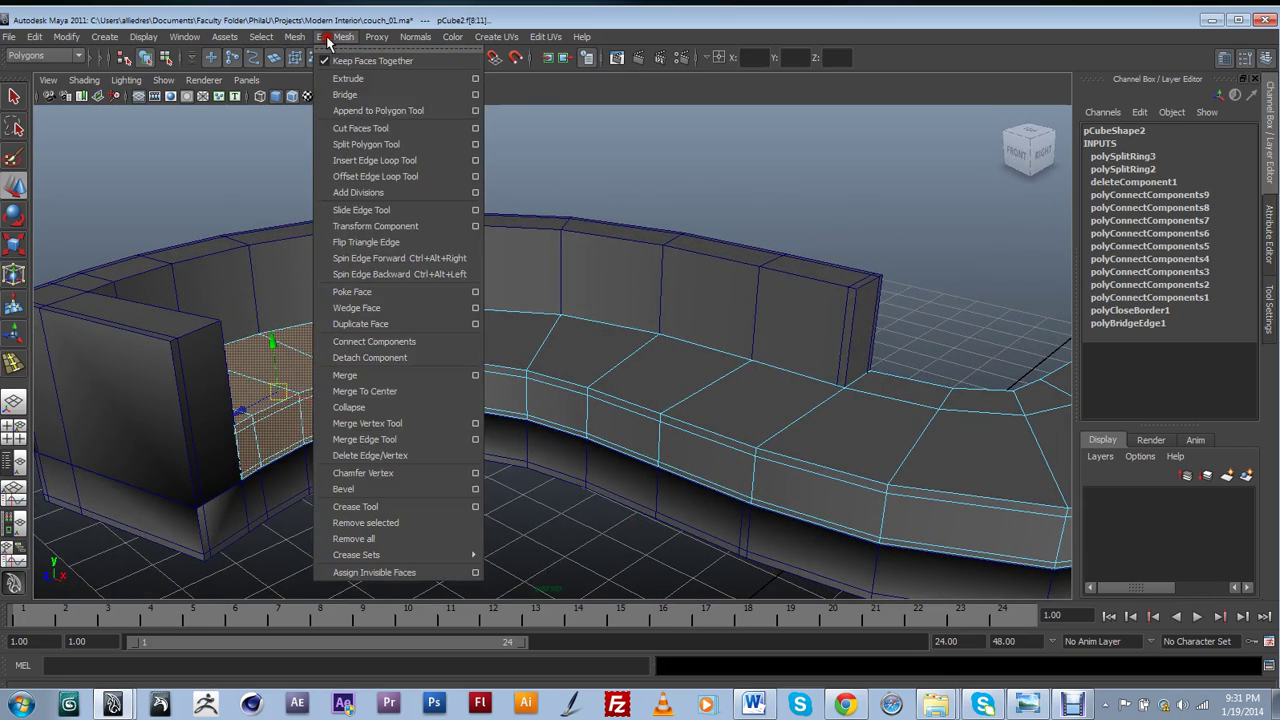
pyautogui.moveTo(294, 37)
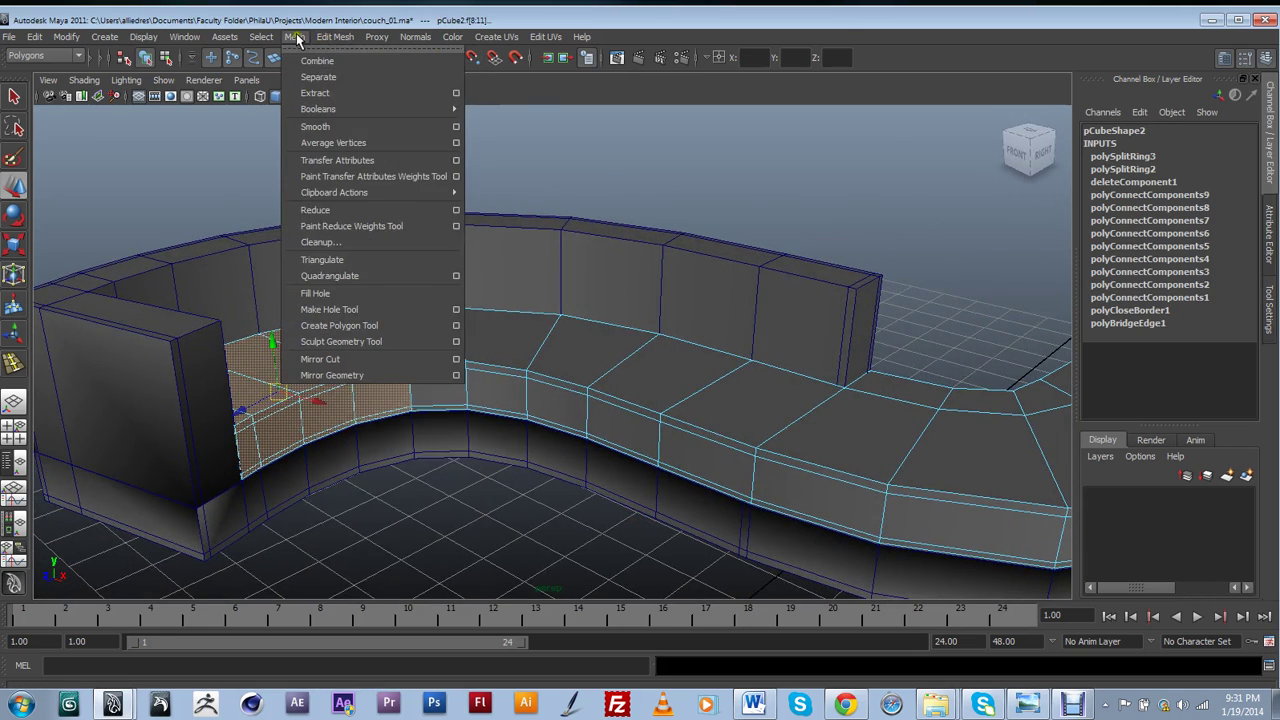
pyautogui.click(328, 92)
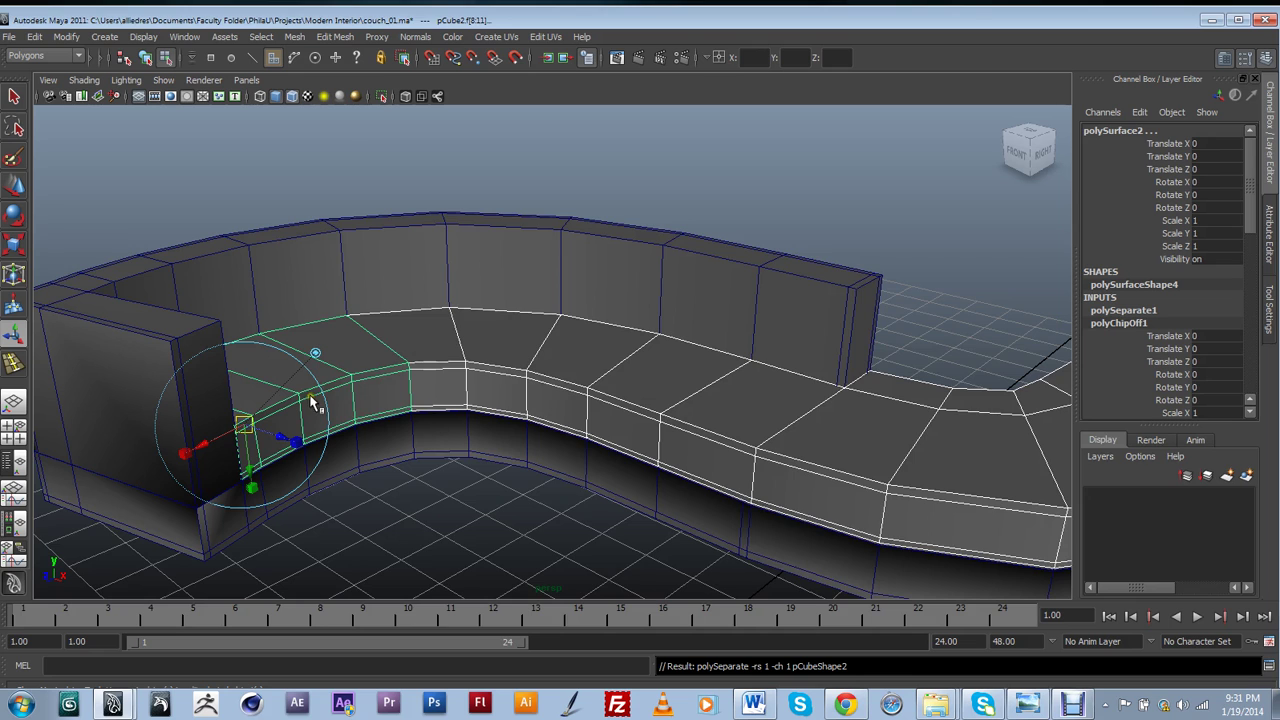
# Return to object mode and select the armrest-side piece and the remaining cushion in turn to check their separation
pyautogui.scroll(-5, 400, 434)
pyautogui.scroll(5, 443, 420)
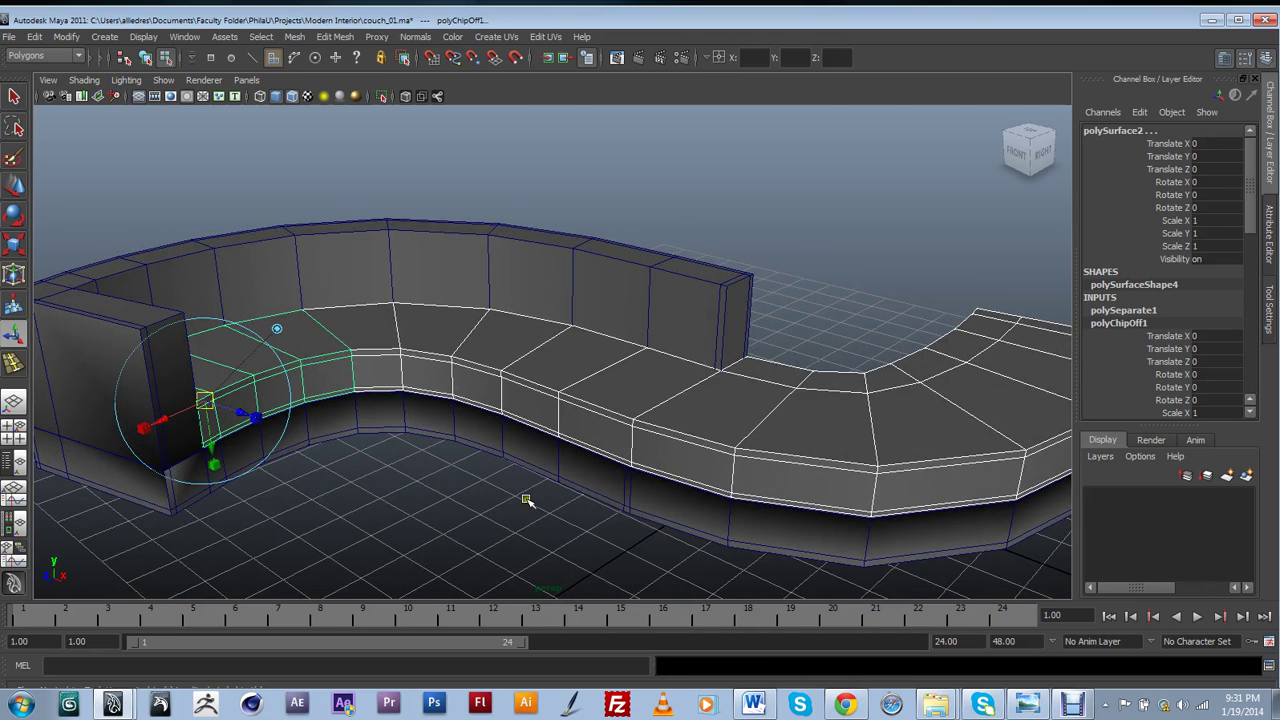
pyautogui.keyDown('ctrl'); pyautogui.click(596, 403); pyautogui.keyUp('ctrl')
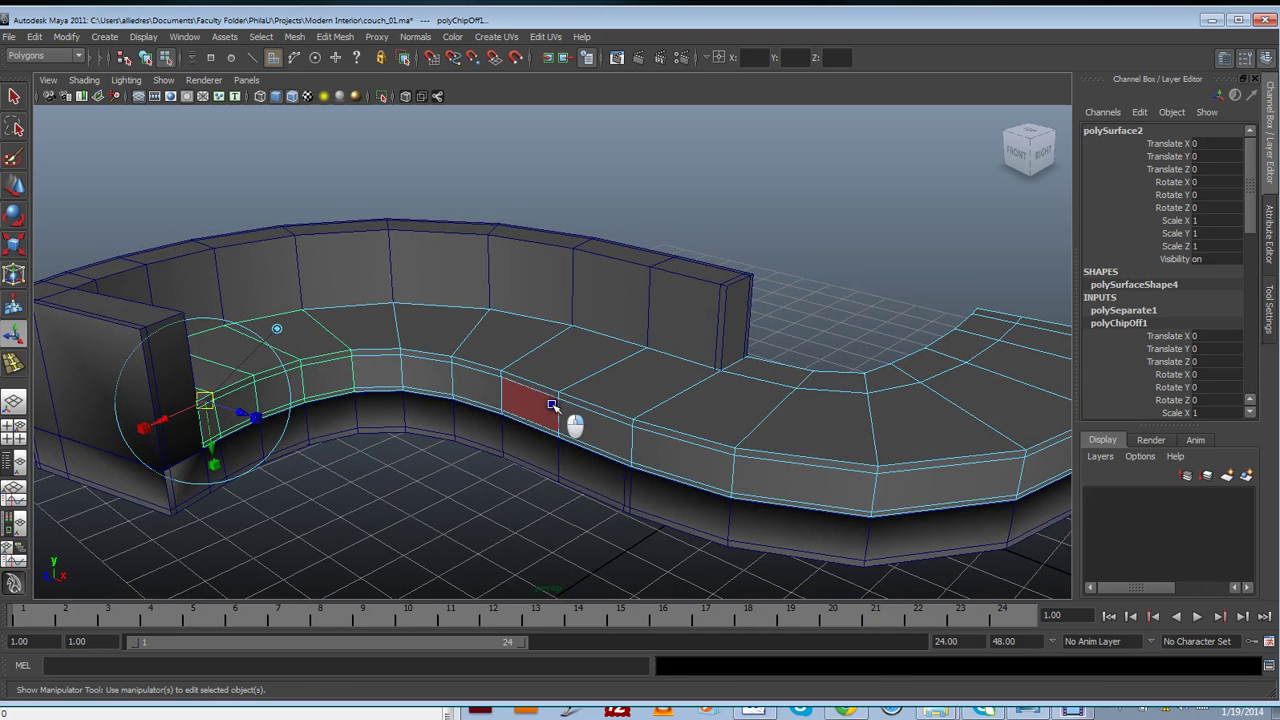
pyautogui.press('F8')
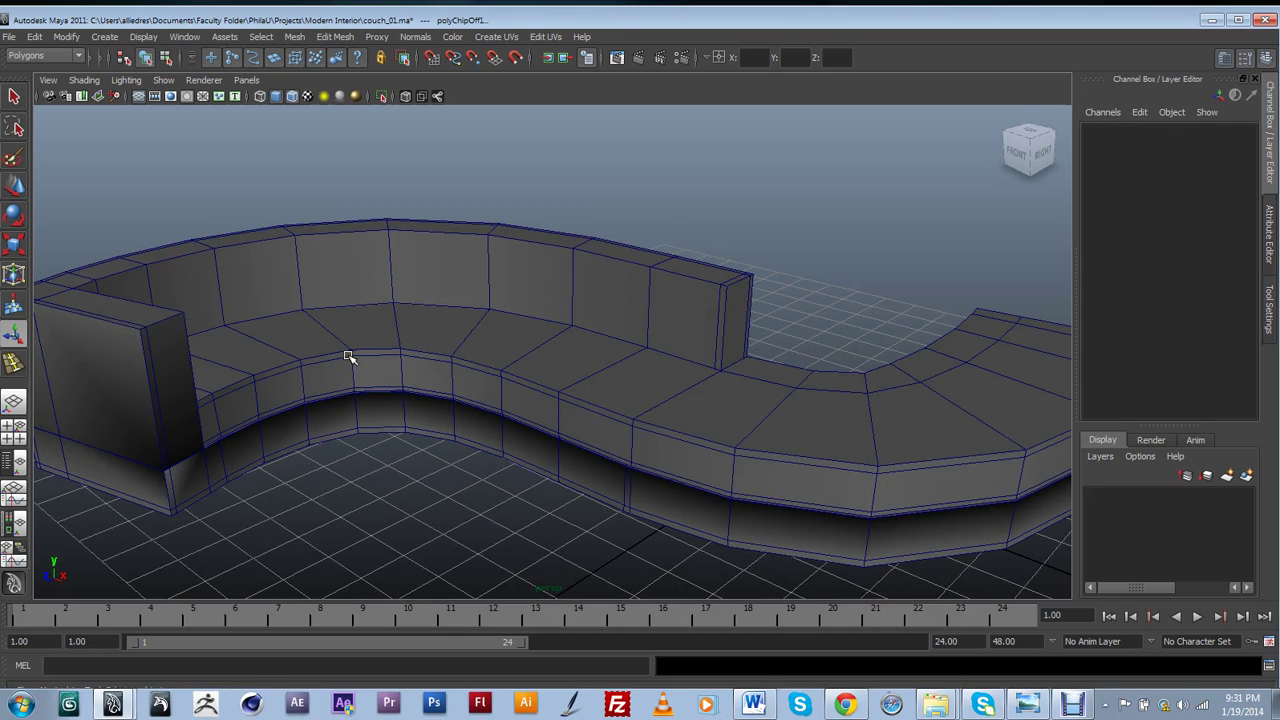
pyautogui.click(347, 357)
pyautogui.click(478, 364)
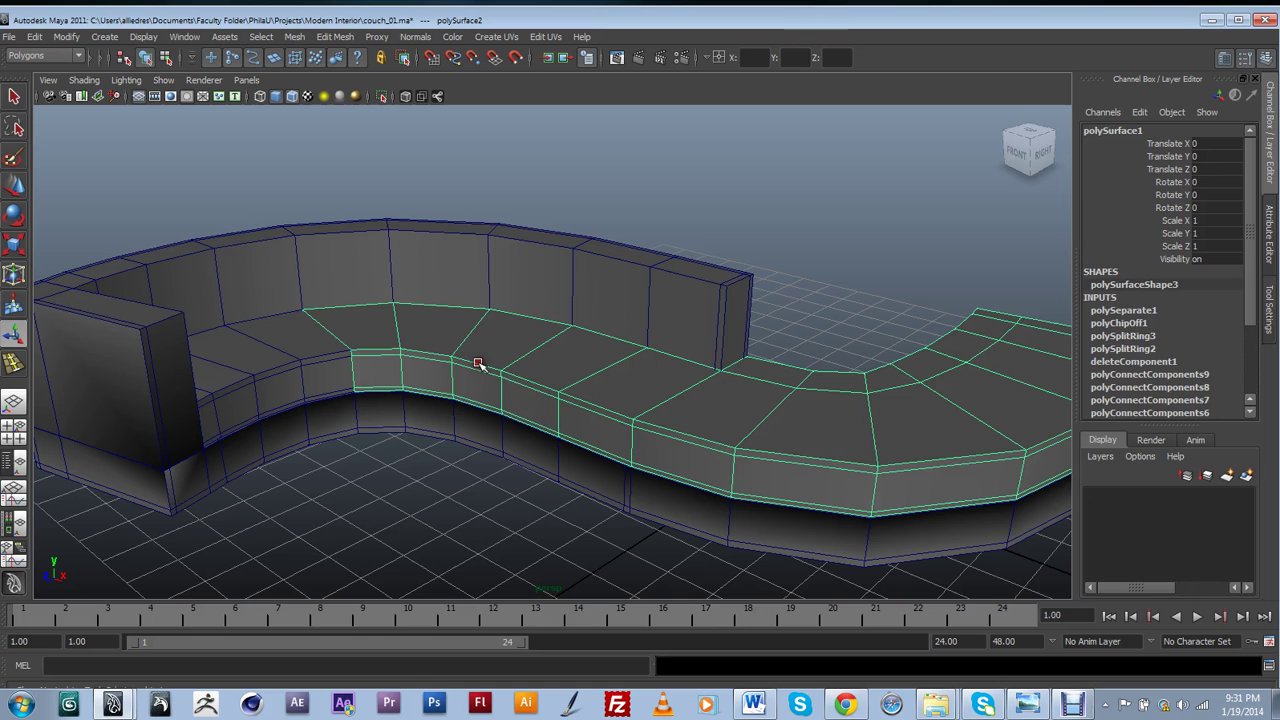
# Select the faces of the remaining cushion's first three segments, adjoining the extracted armrest-side piece
pyautogui.keyDown('alt'); pyautogui.moveTo(445, 440); pyautogui.dragTo(386, 417); pyautogui.keyUp('alt')
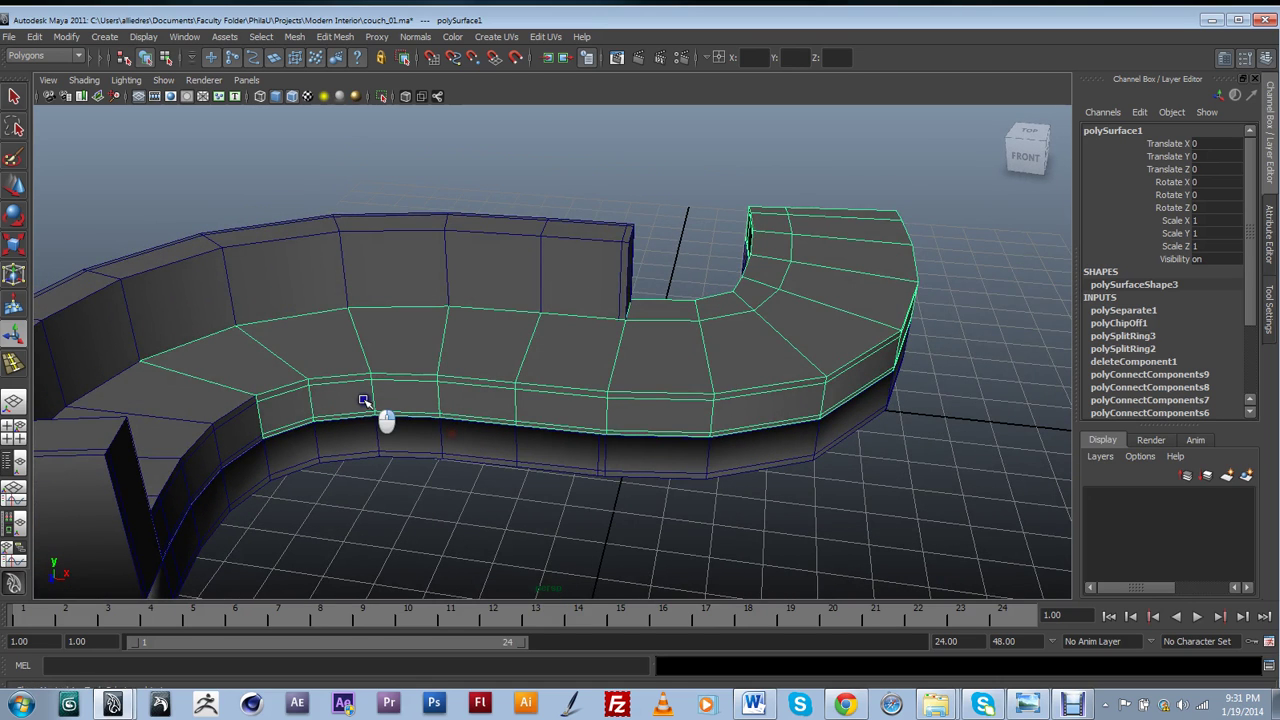
pyautogui.press('F8')
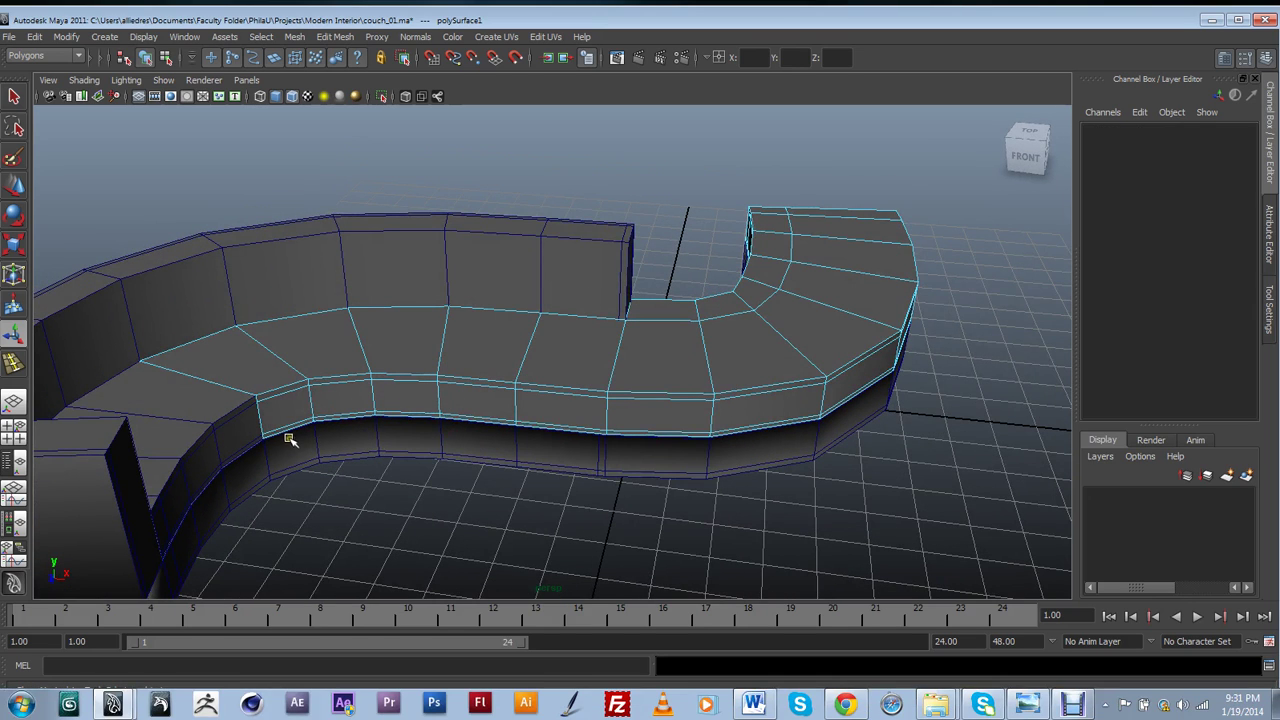
pyautogui.keyDown('alt'); pyautogui.moveTo(288, 440); pyautogui.dragTo(303, 443); pyautogui.keyUp('alt')
pyautogui.moveTo(319, 237); pyautogui.dragTo(476, 513)
pyautogui.press('t')
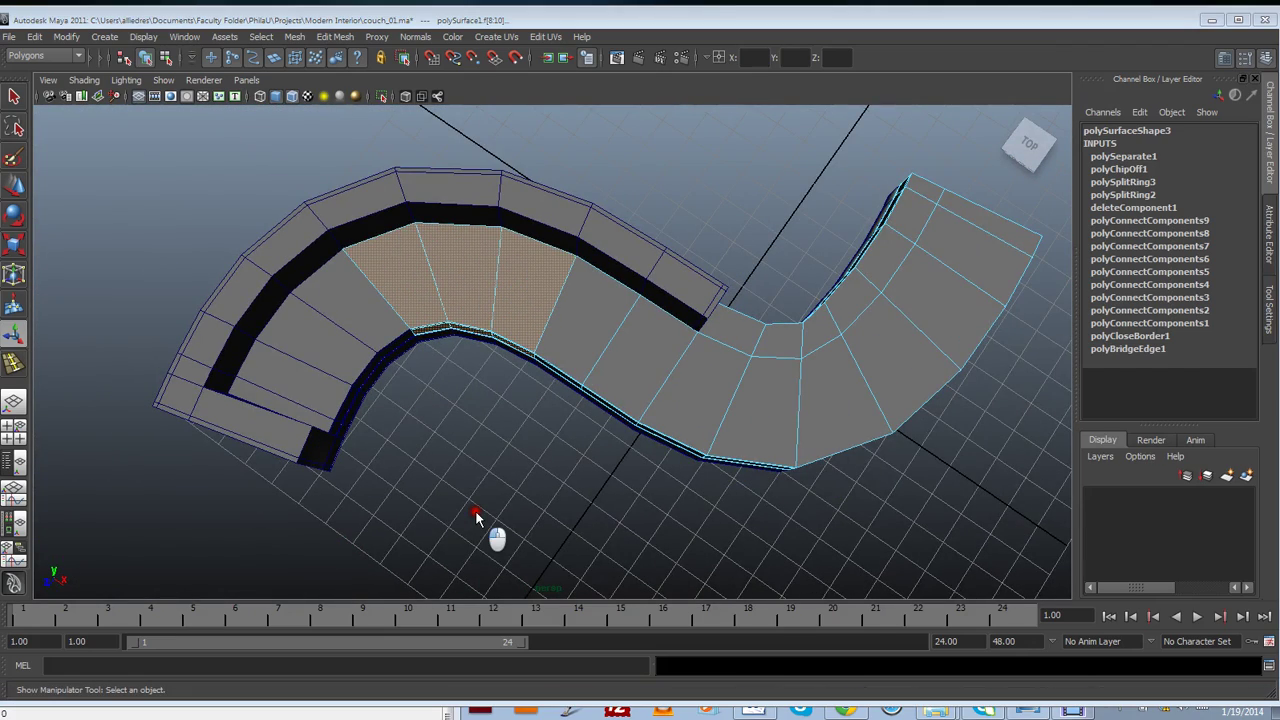
# Compare the three selected segments with their neighbours from the top, trying further cushion segments in the face selection
pyautogui.click(465, 537)
pyautogui.keyDown('alt'); pyautogui.moveTo(418, 511); pyautogui.dragTo(512, 352); pyautogui.keyUp('alt')
pyautogui.keyDown('alt'); pyautogui.moveTo(512, 350); pyautogui.dragTo(540, 411, button='middle'); pyautogui.keyUp('alt')
pyautogui.scroll(3, 540, 411)
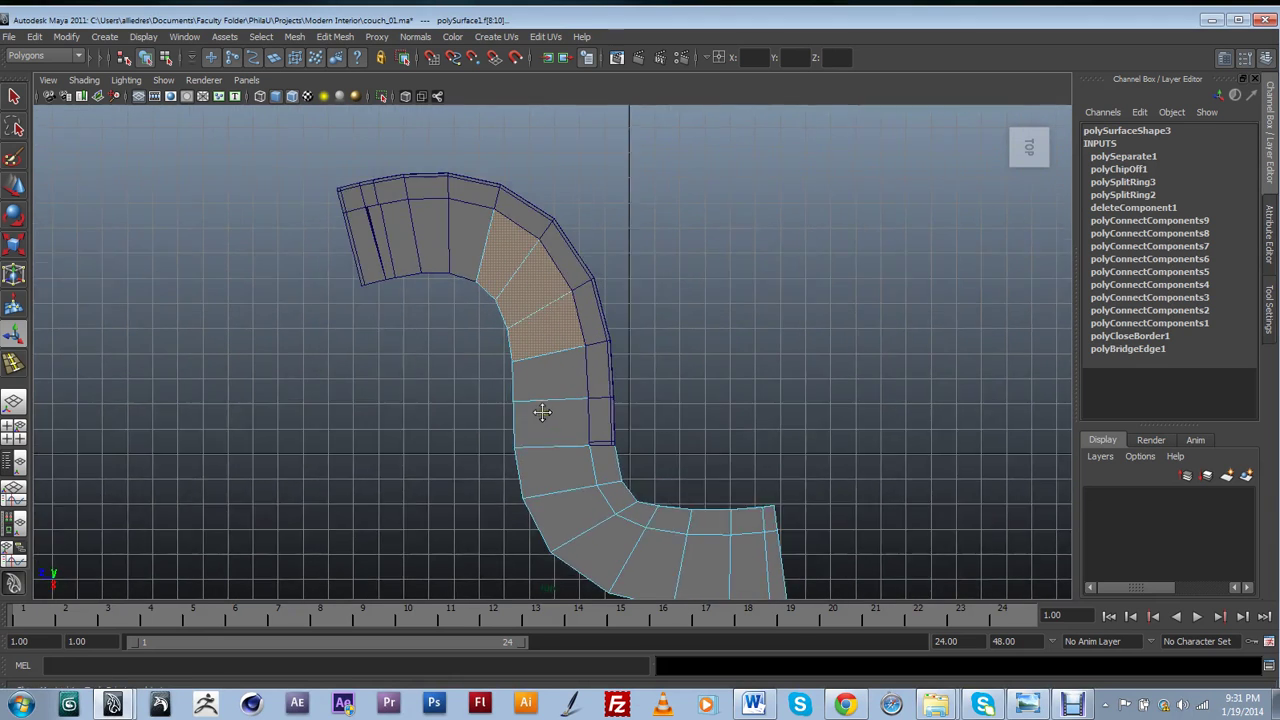
pyautogui.click(1062, 124)
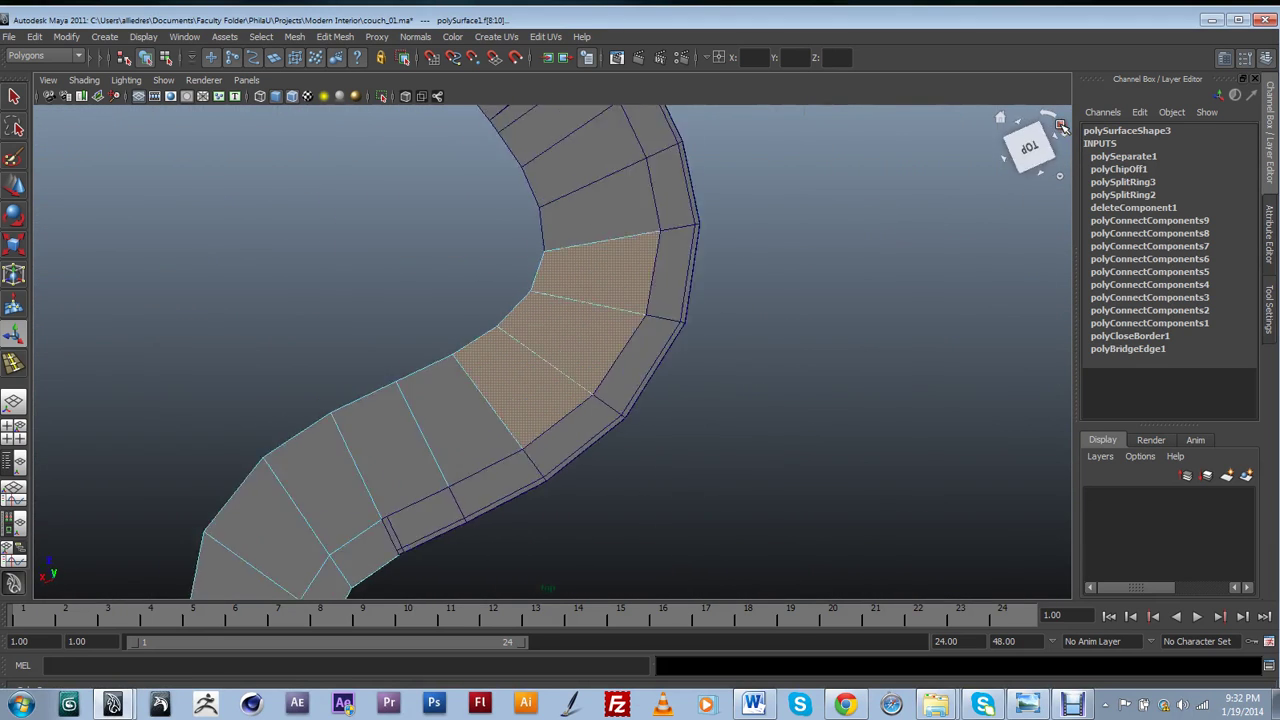
pyautogui.moveTo(462, 273); pyautogui.dragTo(680, 480)
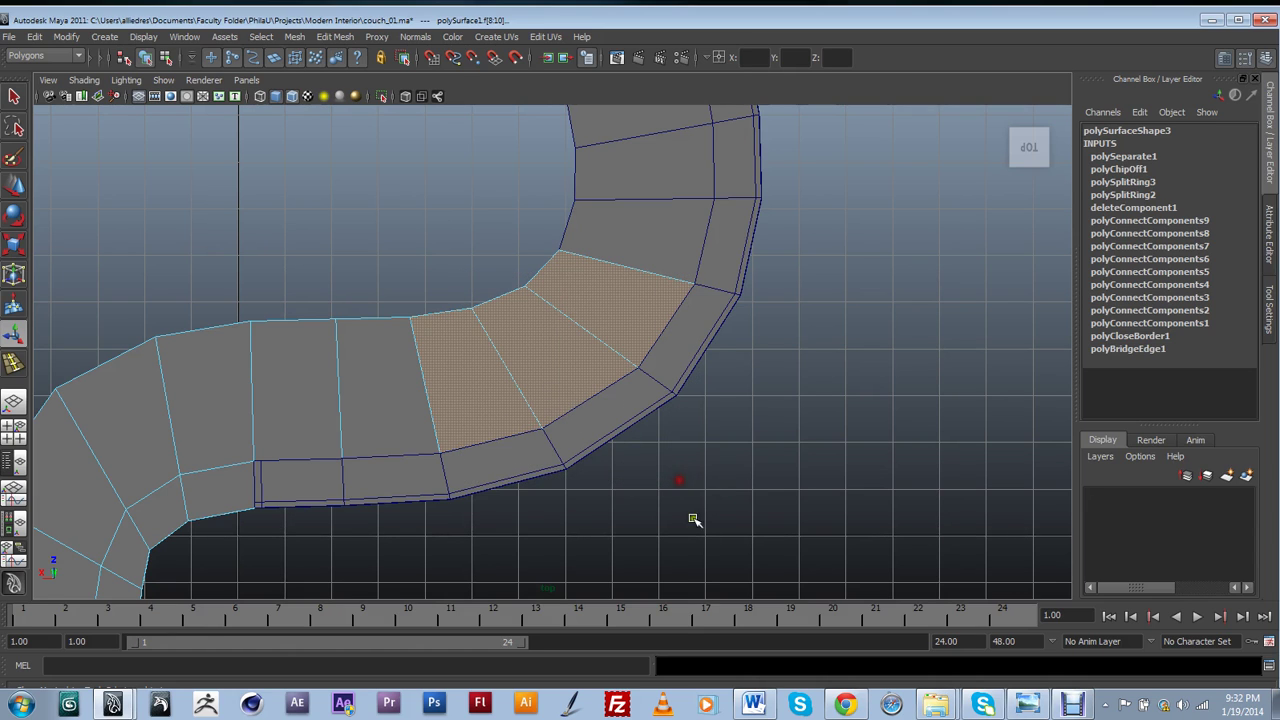
pyautogui.keyDown('shift'); pyautogui.click(398, 255); pyautogui.keyUp('shift')
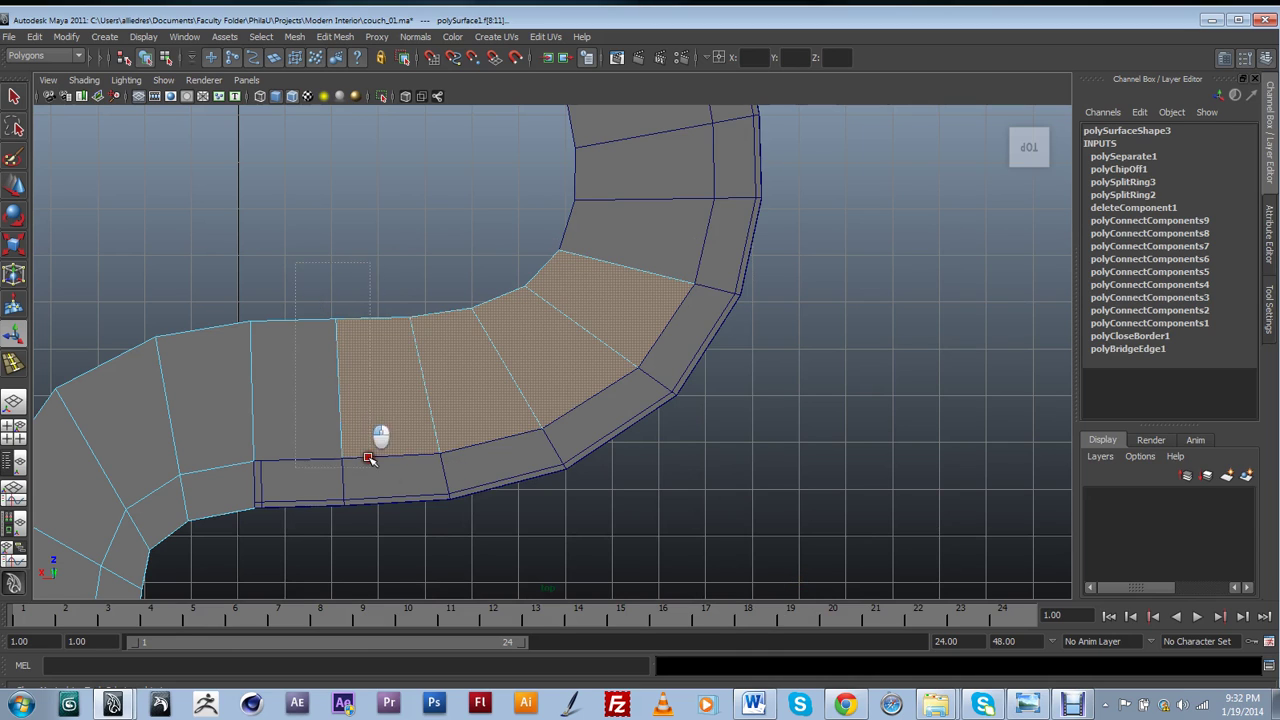
pyautogui.keyDown('shift'); pyautogui.moveTo(294, 506); pyautogui.dragTo(397, 543); pyautogui.keyUp('shift')
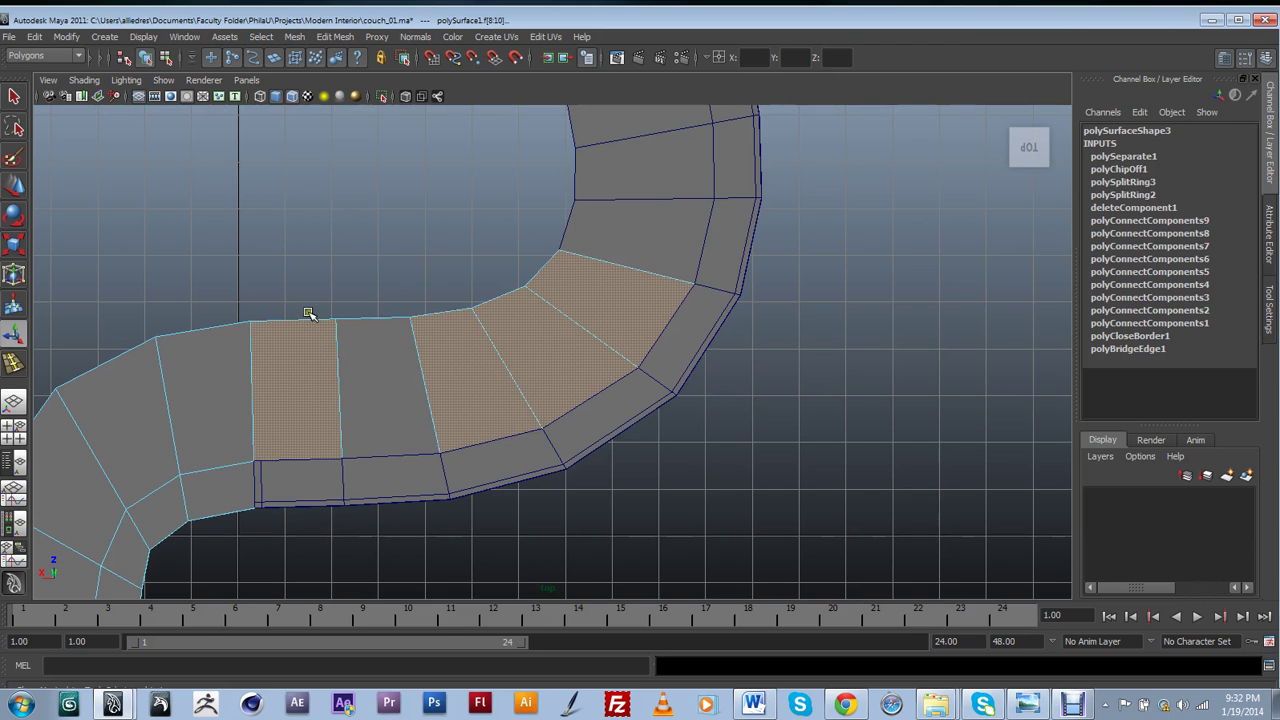
pyautogui.keyDown('shift'); pyautogui.moveTo(304, 520); pyautogui.dragTo(308, 583); pyautogui.keyUp('shift')
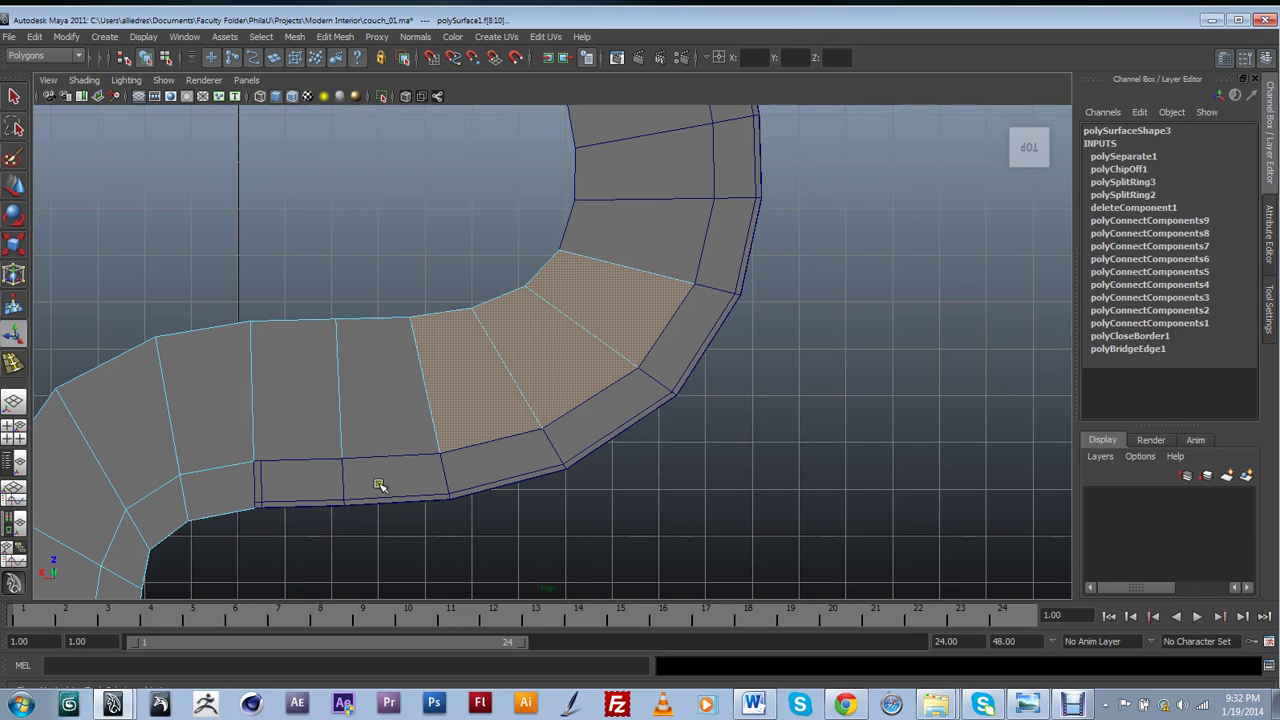
pyautogui.rightClick(480, 400)
pyautogui.click(492, 345)
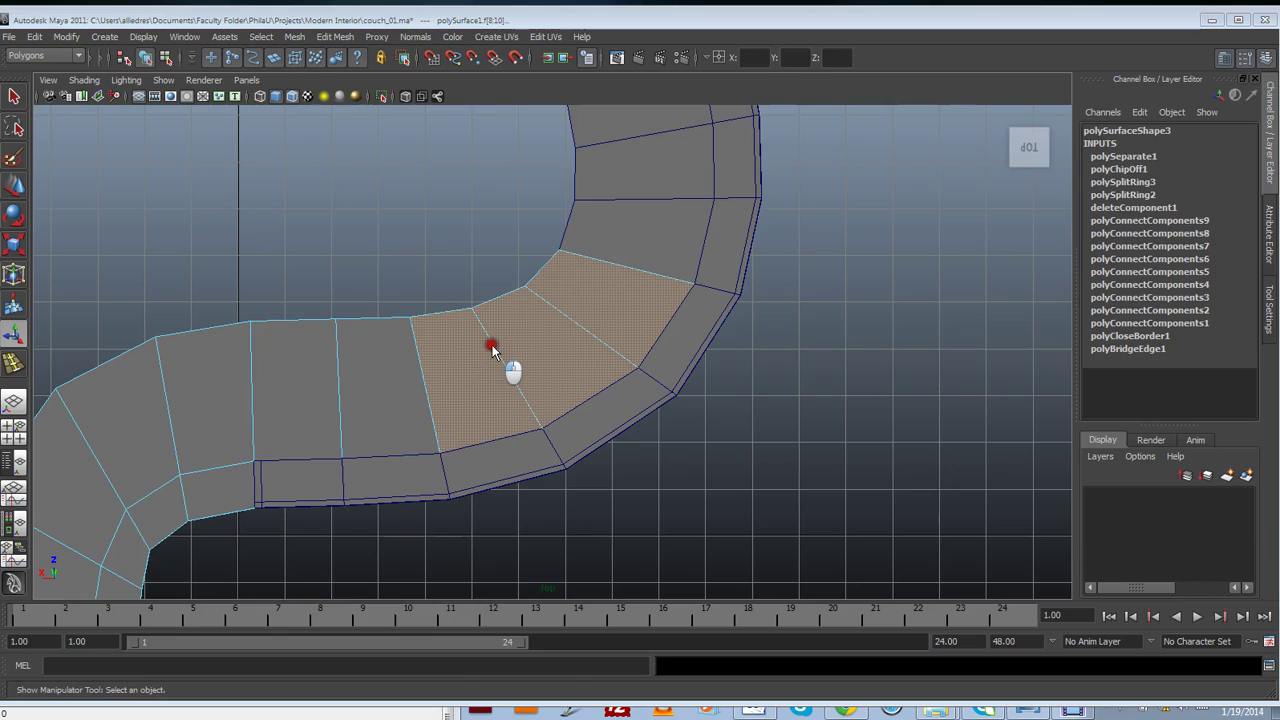
pyautogui.keyDown('alt'); pyautogui.moveTo(405, 455); pyautogui.dragTo(408, 452); pyautogui.keyUp('alt')
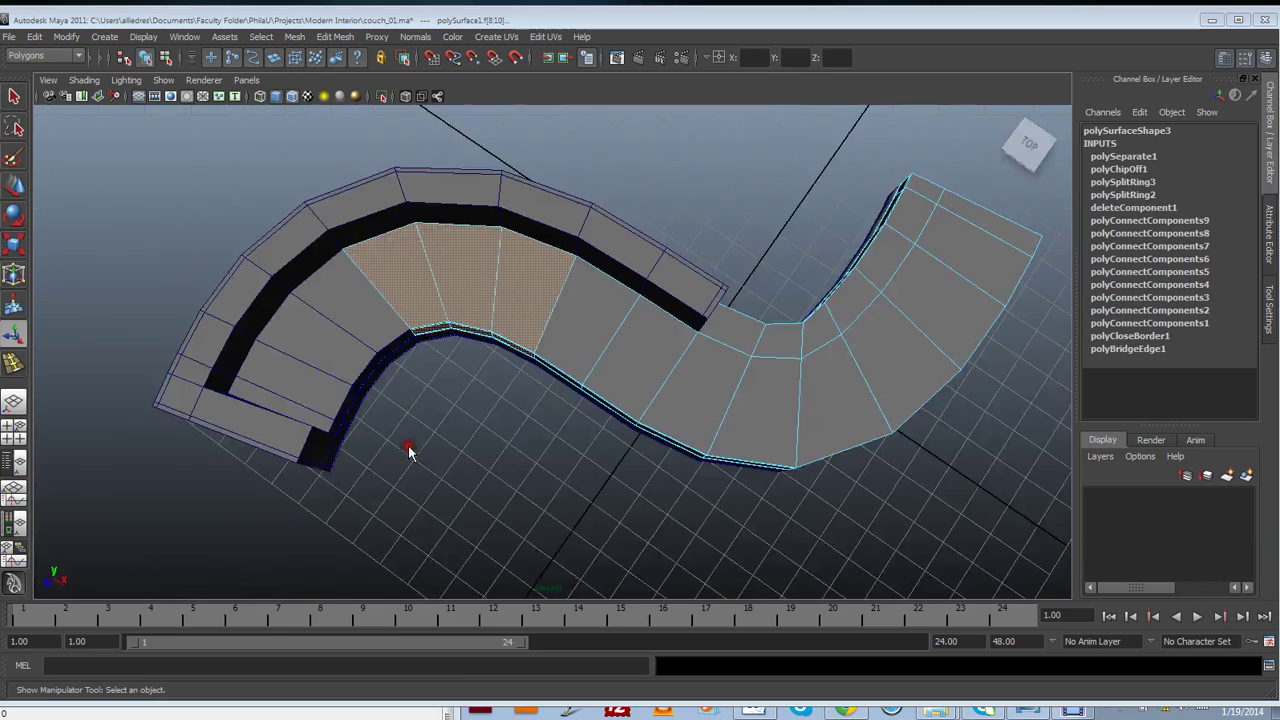
# Preview the remaining cushion with smooth mesh from a low front view and turn the preview off
pyautogui.keyDown('alt'); pyautogui.moveTo(520, 420); pyautogui.dragTo(534, 311); pyautogui.keyUp('alt')
pyautogui.press('3')
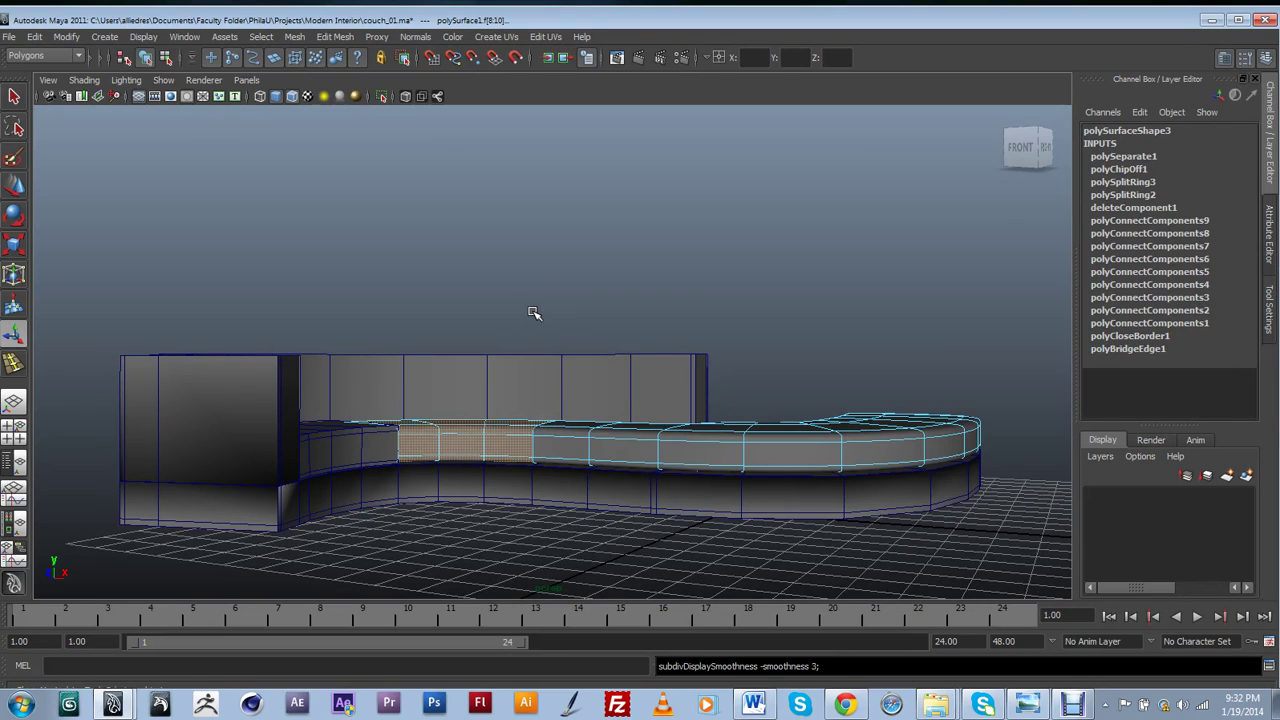
pyautogui.press('1')
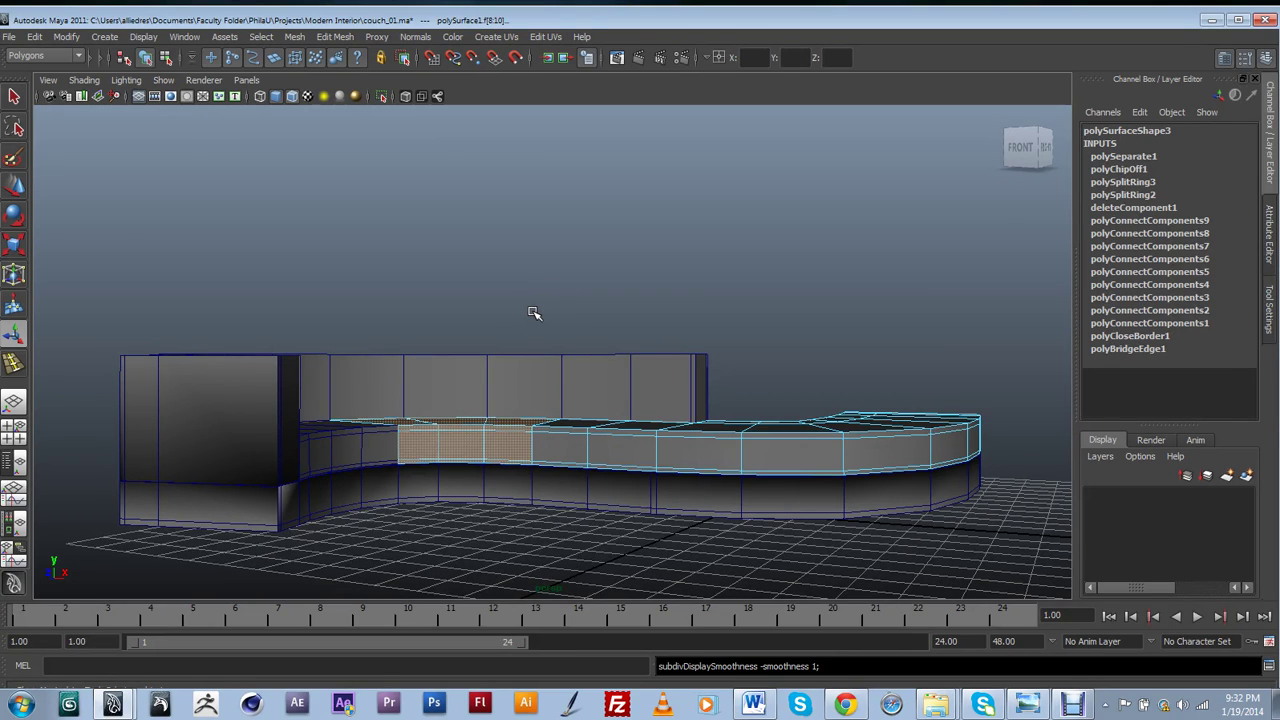
# Extract the three selected cushion segments as their own piece in wireframe display, restore shaded display and clear the selection
pyautogui.press('4')
pyautogui.keyDown('alt'); pyautogui.moveTo(528, 372); pyautogui.dragTo(498, 461); pyautogui.keyUp('alt')
pyautogui.scroll(2, 498, 461)
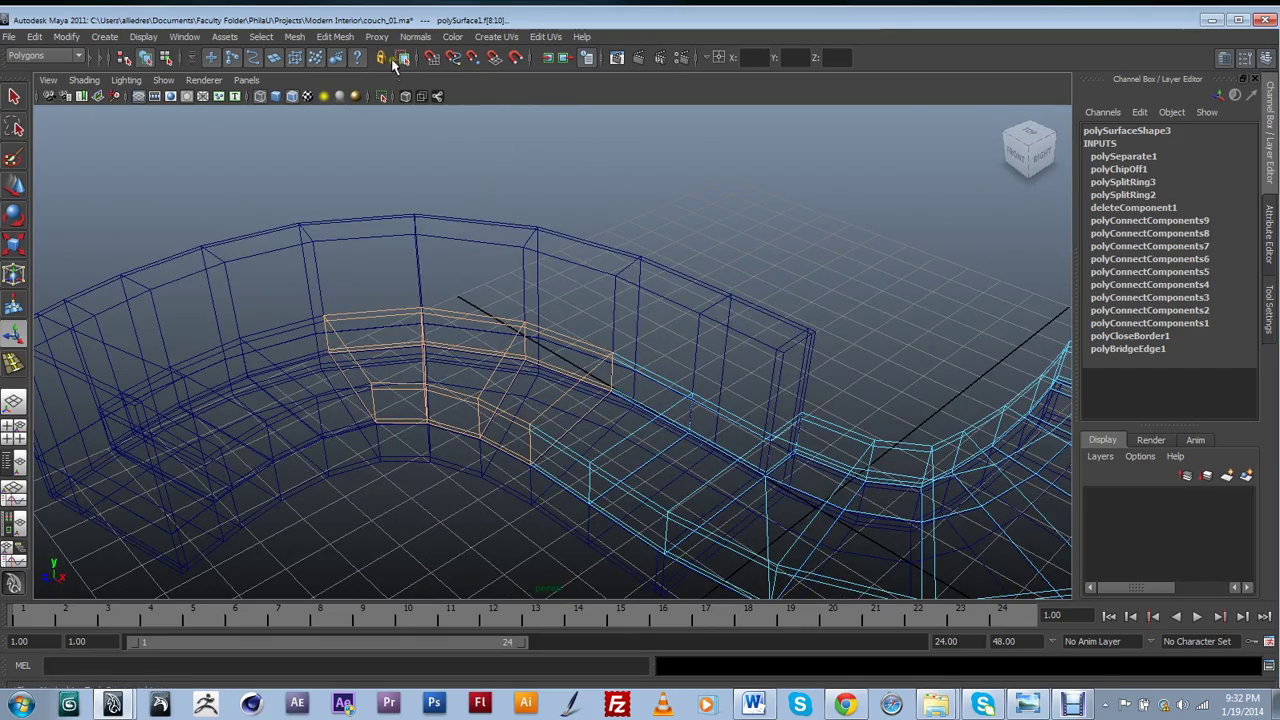
pyautogui.click(303, 40)
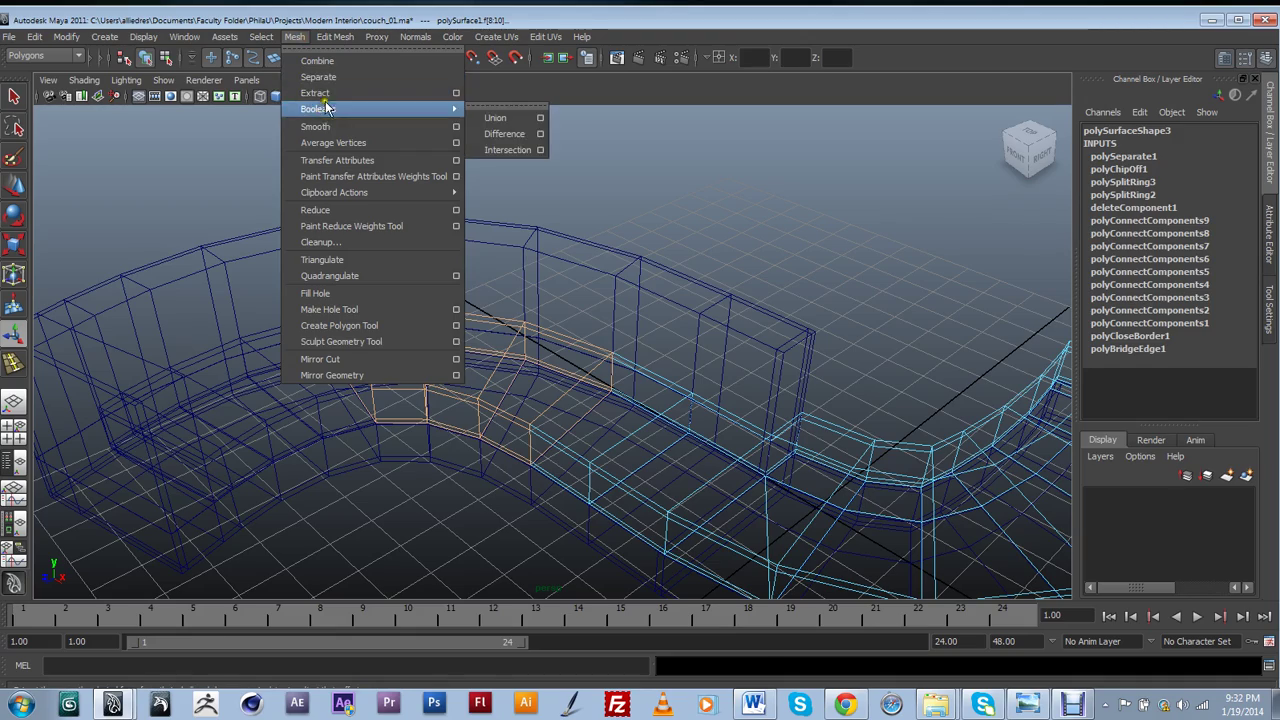
pyautogui.click(320, 94)
pyautogui.keyDown('alt'); pyautogui.moveTo(707, 508); pyautogui.dragTo(689, 286); pyautogui.keyUp('alt')
pyautogui.press('5')
pyautogui.click(689, 286)
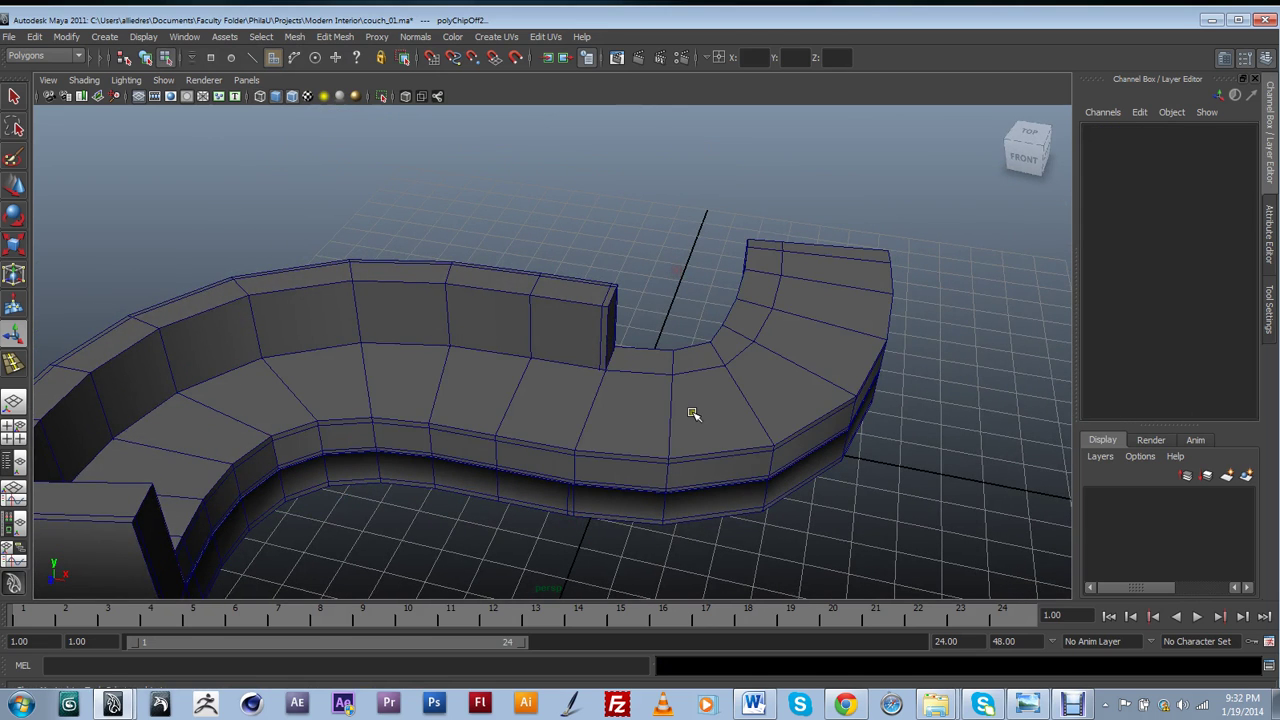
# Check the sofa reference photo, extract the remaining cushion's next four segments up to the bend as another piece, and clear the selection
pyautogui.press('F11')
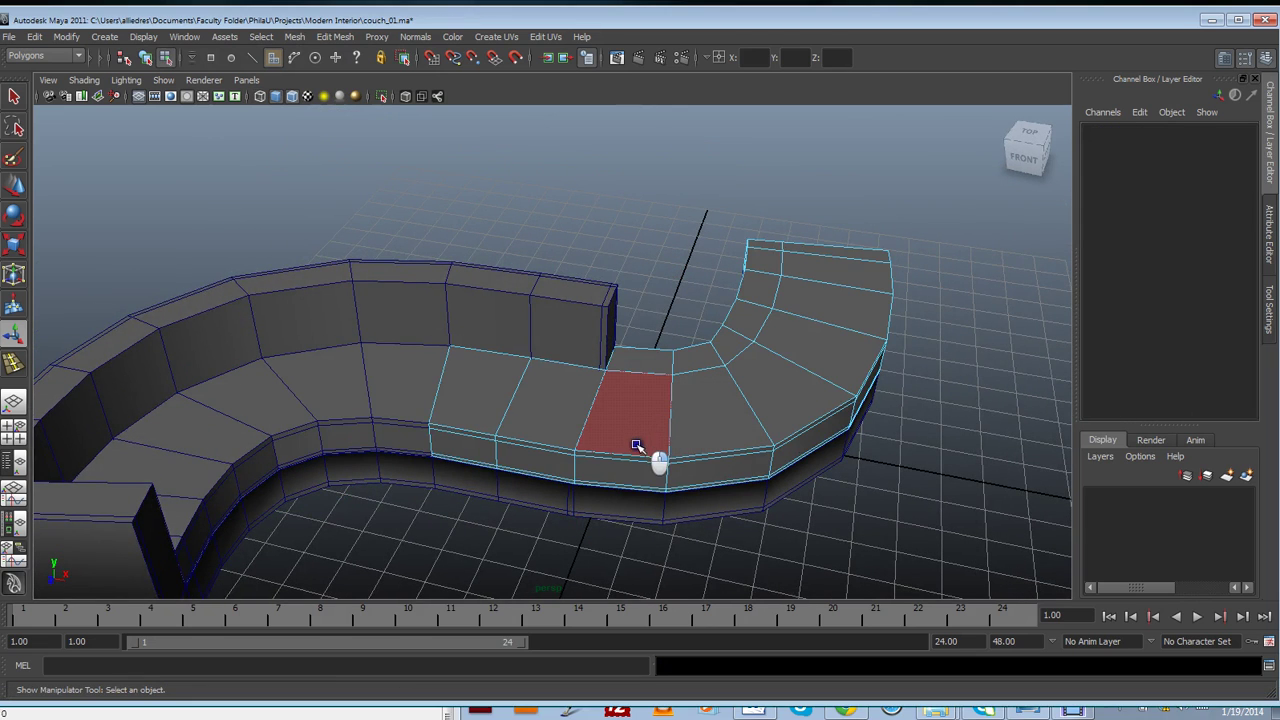
pyautogui.moveTo(595, 488)
pyautogui.keyDown('alt'); pyautogui.mouseDown()
pyautogui.moveTo(617, 489)
pyautogui.moveTo(596, 486)
pyautogui.mouseUp(); pyautogui.keyUp('alt')
pyautogui.click(1028, 705)
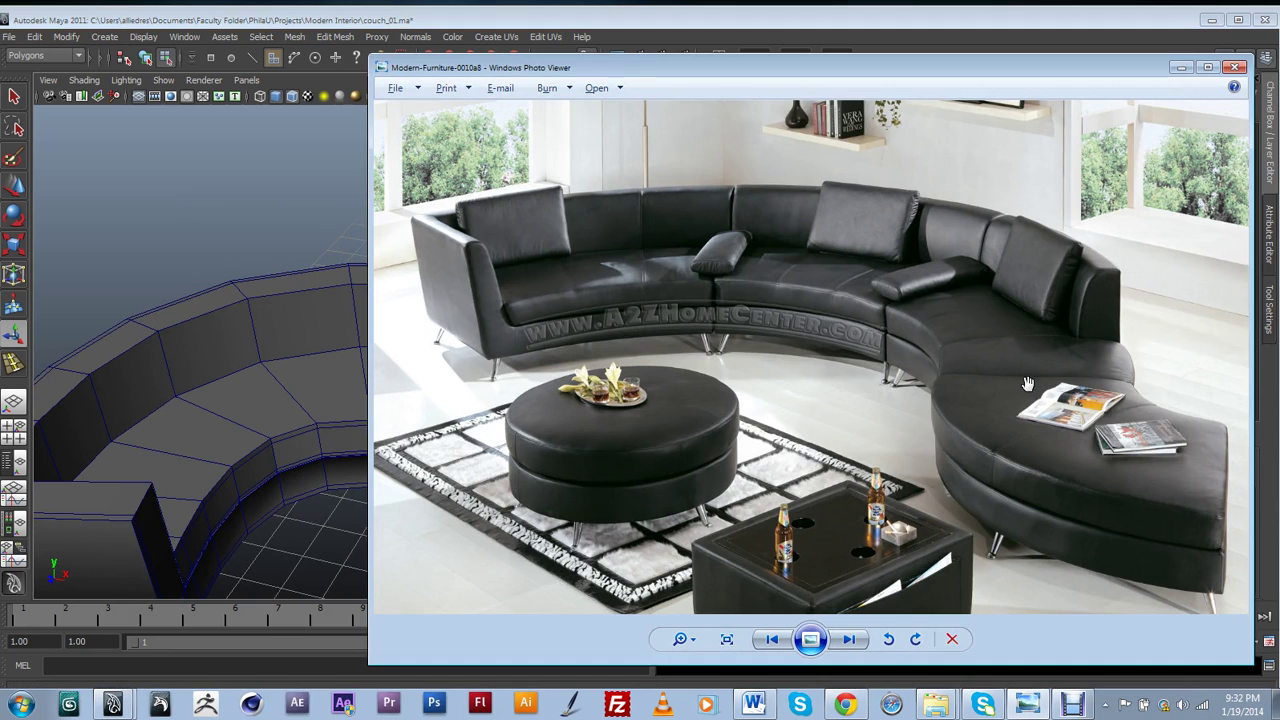
pyautogui.click(1182, 68)
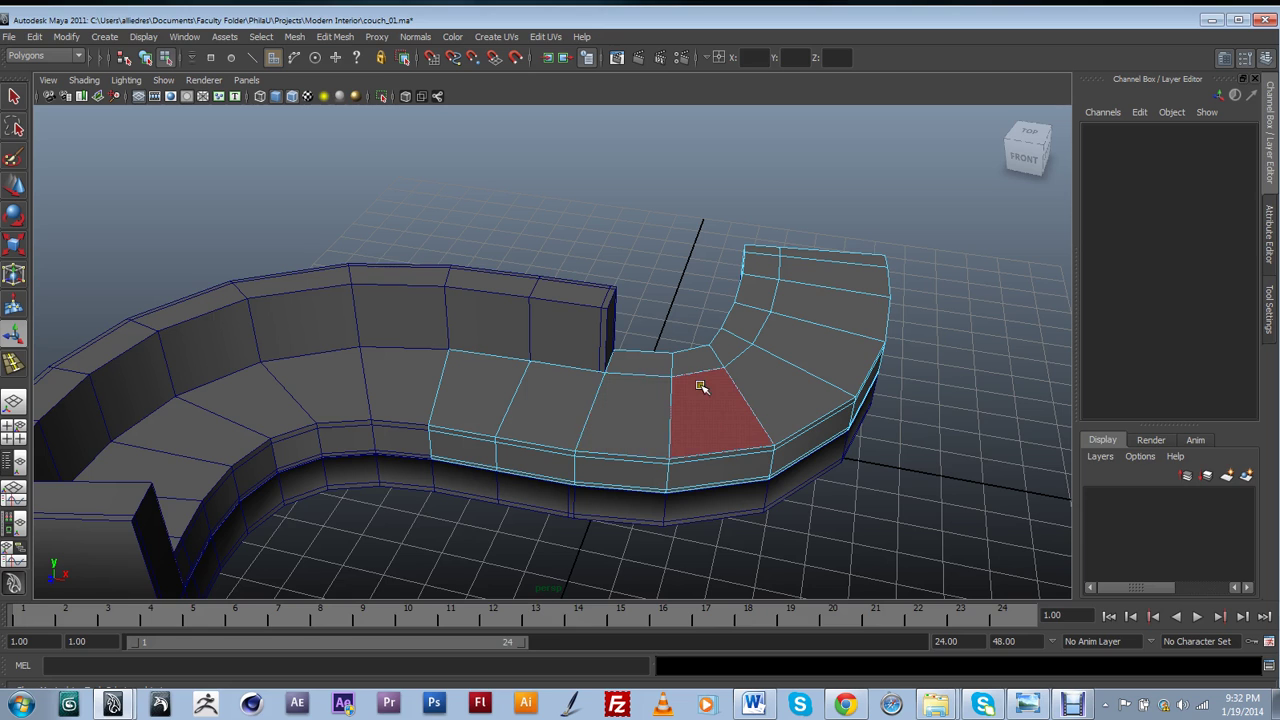
pyautogui.moveTo(407, 215); pyautogui.dragTo(728, 552)
pyautogui.keyDown('alt'); pyautogui.moveTo(669, 611); pyautogui.dragTo(740, 522); pyautogui.keyUp('alt')
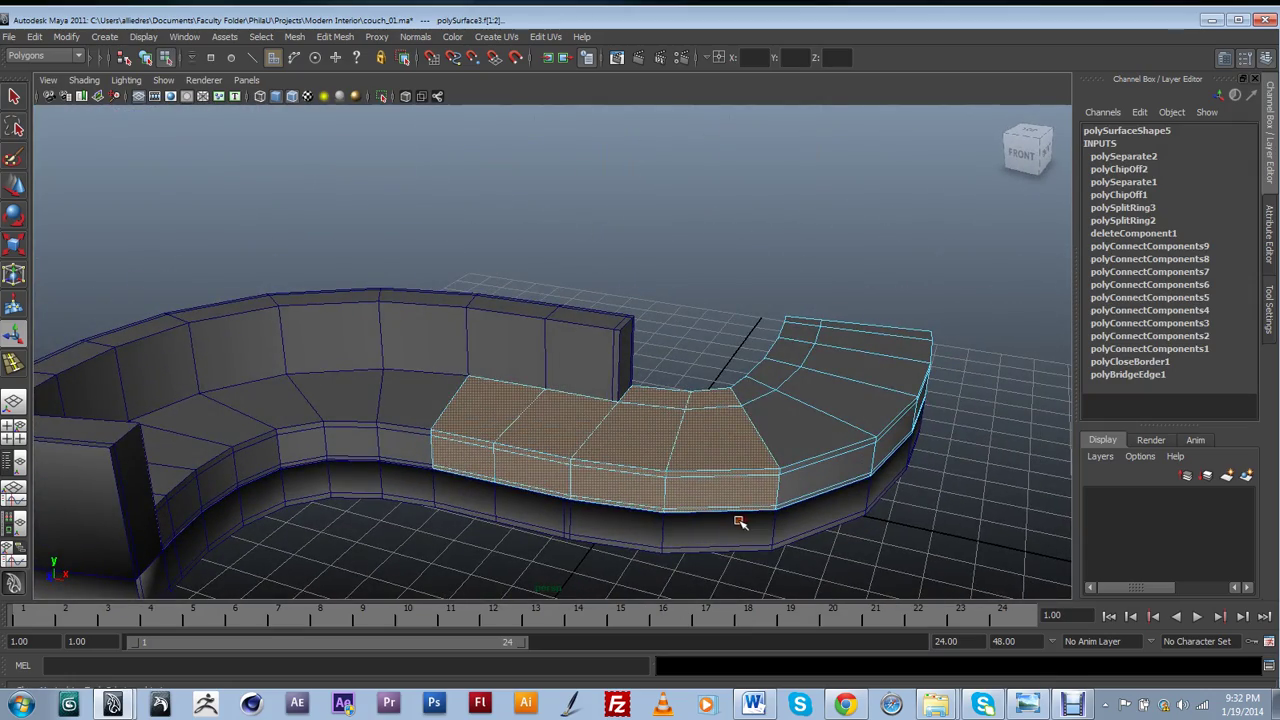
pyautogui.press('g')
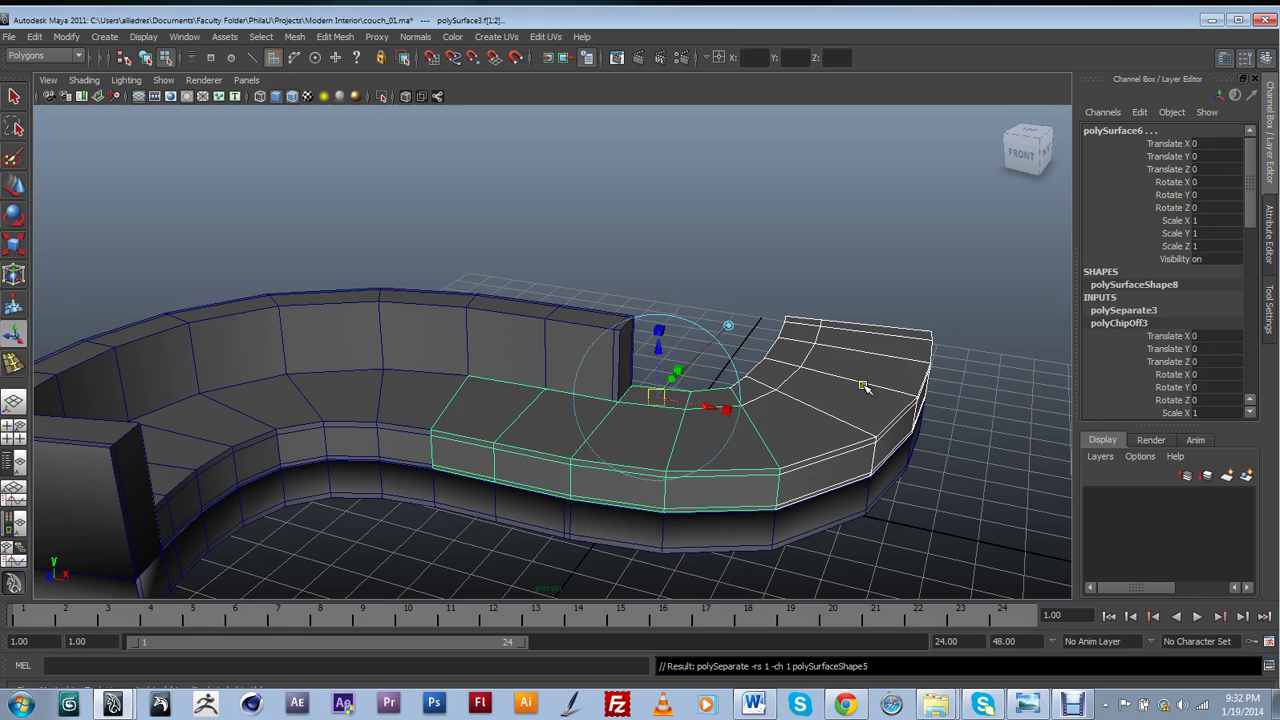
pyautogui.click(838, 256)
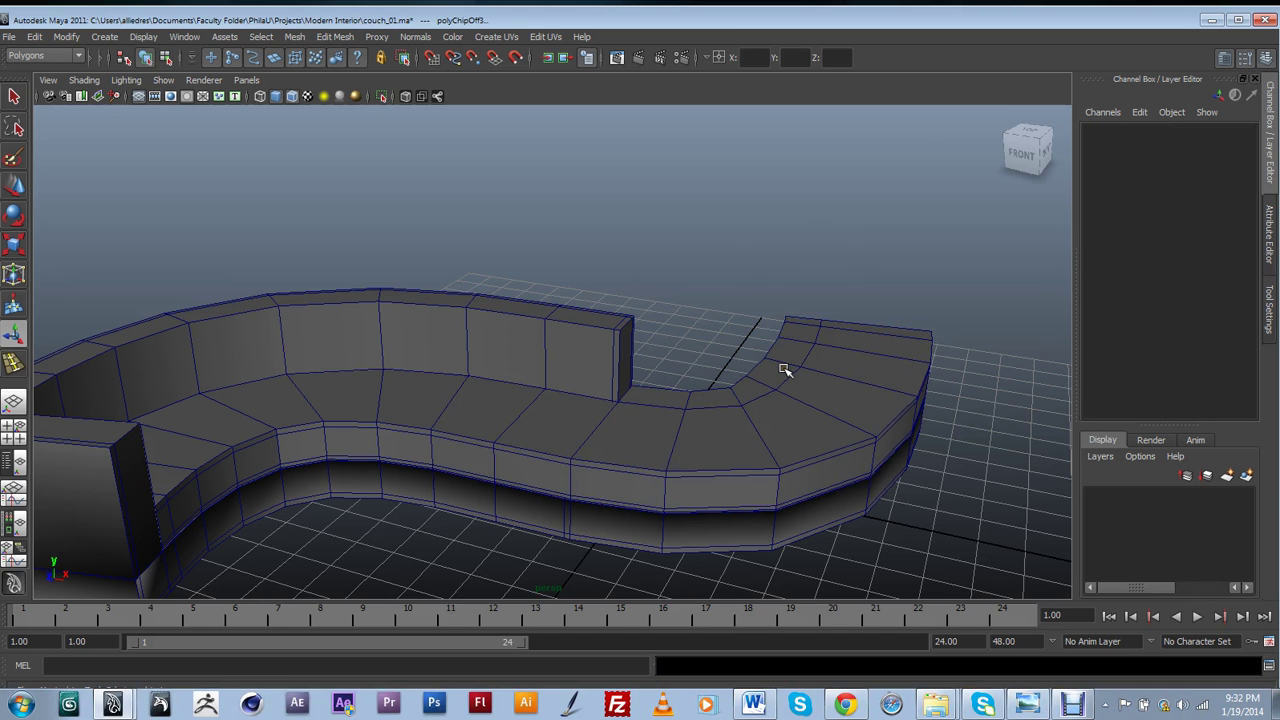
# Select all four cushion pieces together, preview them with smooth mesh, and clear the selection
pyautogui.click(784, 369)
pyautogui.keyDown('alt'); pyautogui.moveTo(663, 441); pyautogui.dragTo(334, 357); pyautogui.keyUp('alt')
pyautogui.click(334, 358)
pyautogui.keyDown('shift'); pyautogui.click(462, 360); pyautogui.keyUp('shift')
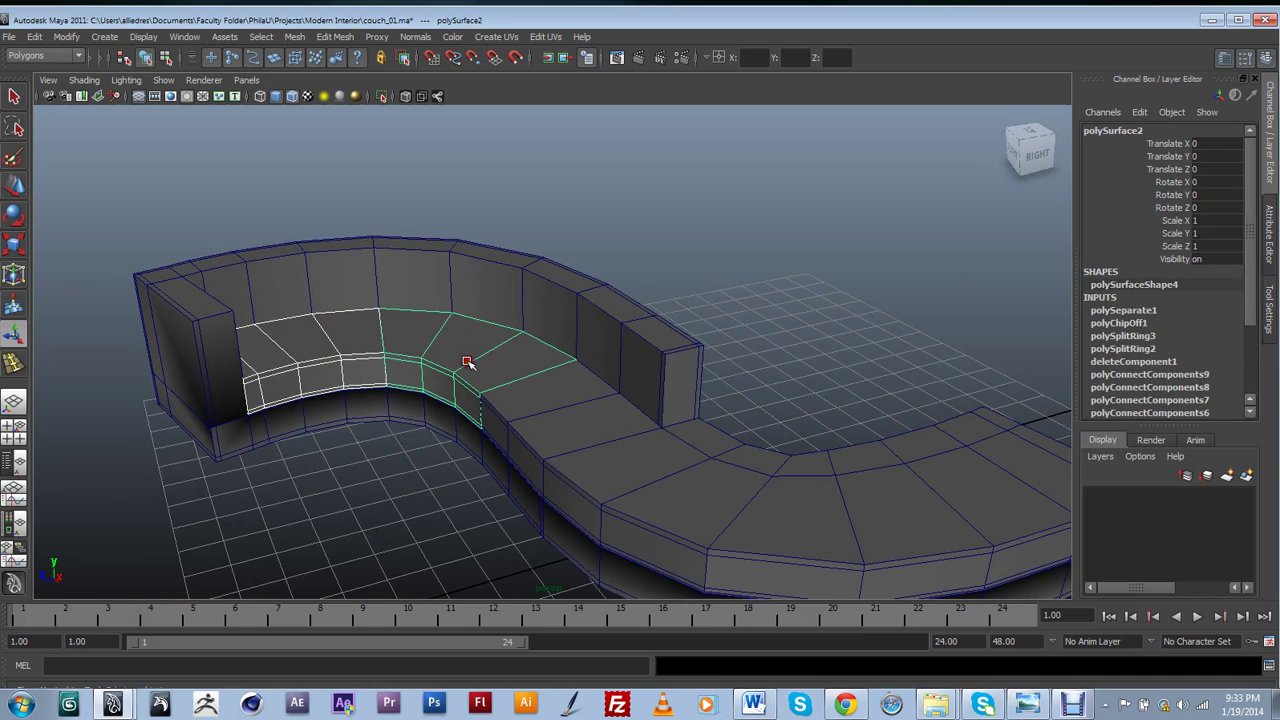
pyautogui.keyDown('shift'); pyautogui.click(840, 521); pyautogui.keyUp('shift')
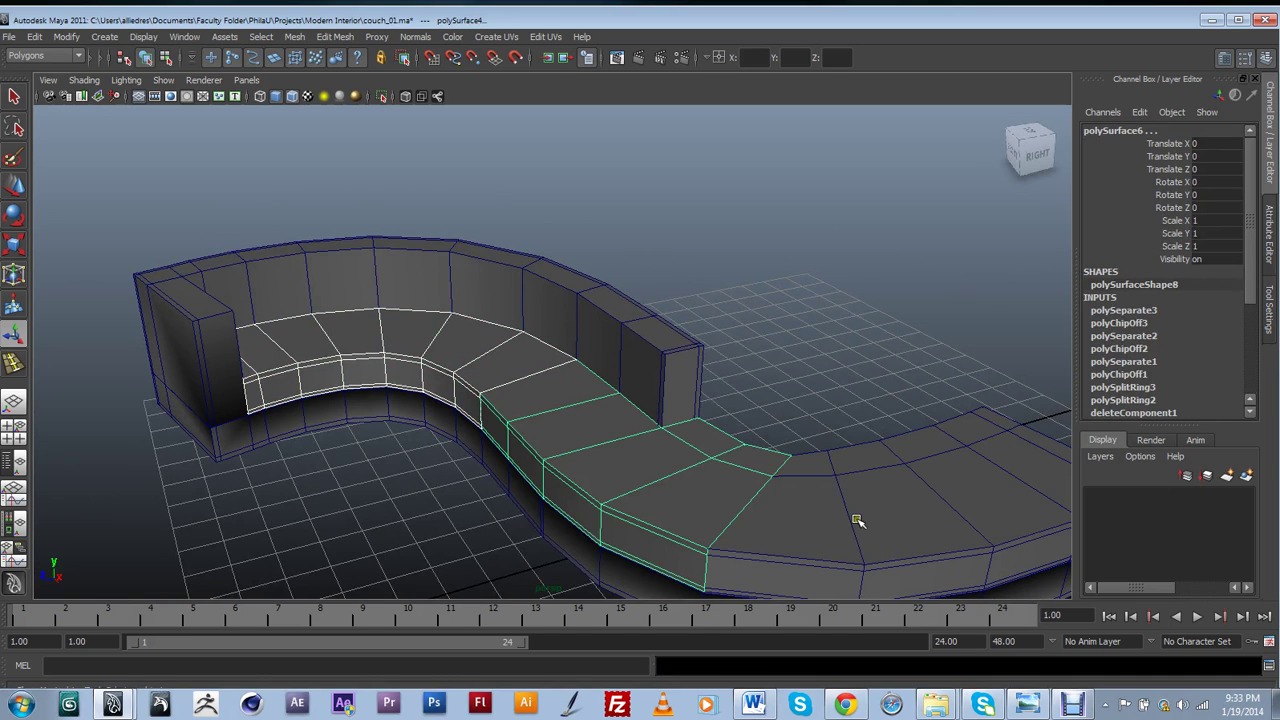
pyautogui.keyDown('shift'); pyautogui.click(855, 517); pyautogui.keyUp('shift')
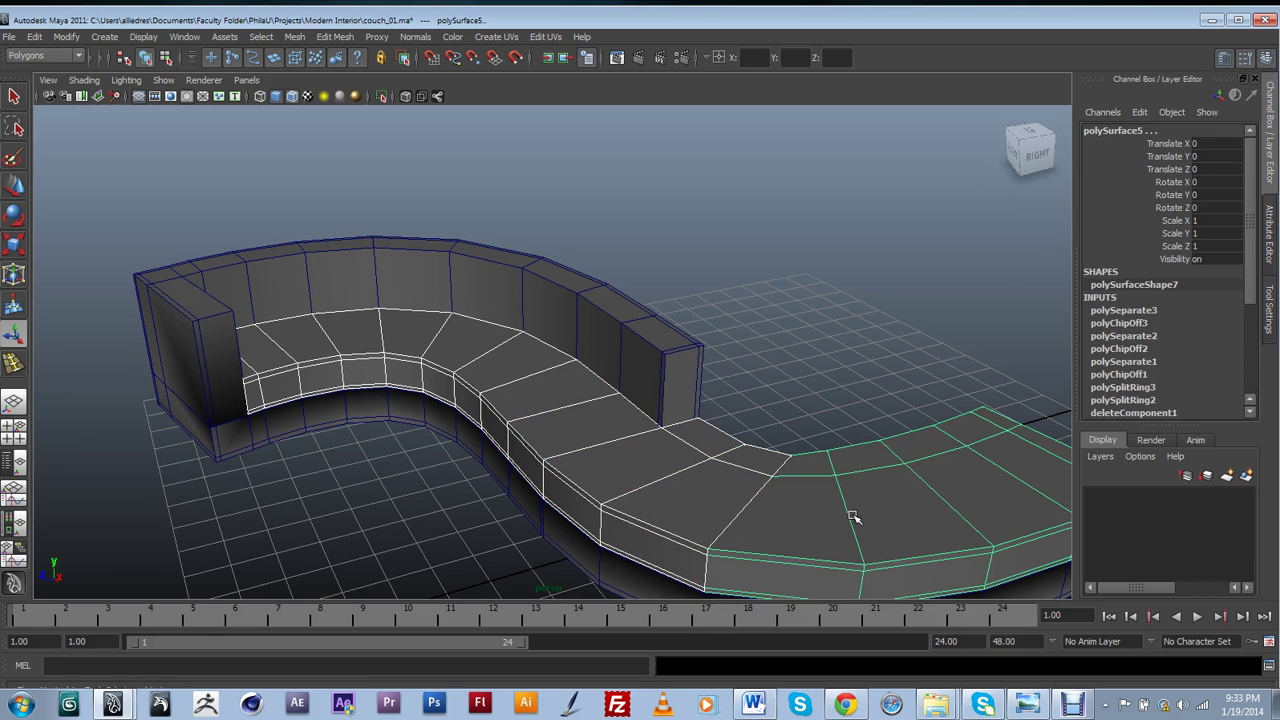
pyautogui.click(683, 418)
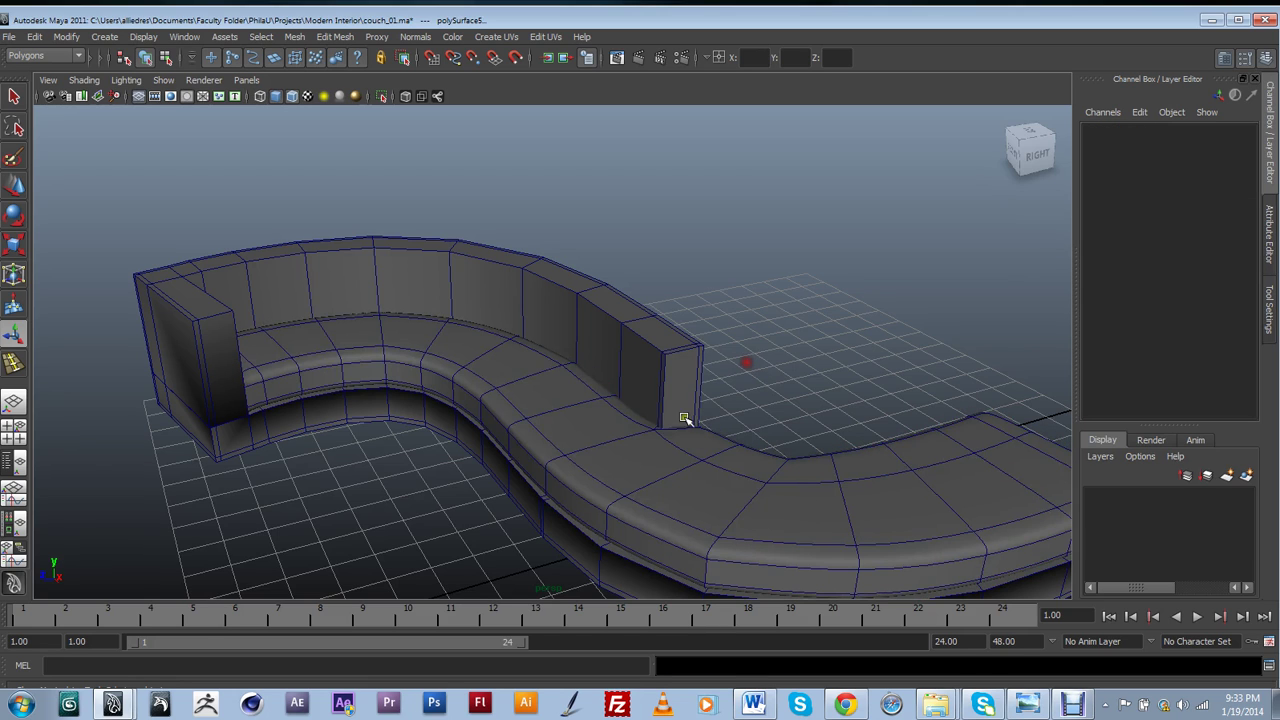
pyautogui.keyDown('alt'); pyautogui.moveTo(525, 436); pyautogui.dragTo(479, 416); pyautogui.keyUp('alt')
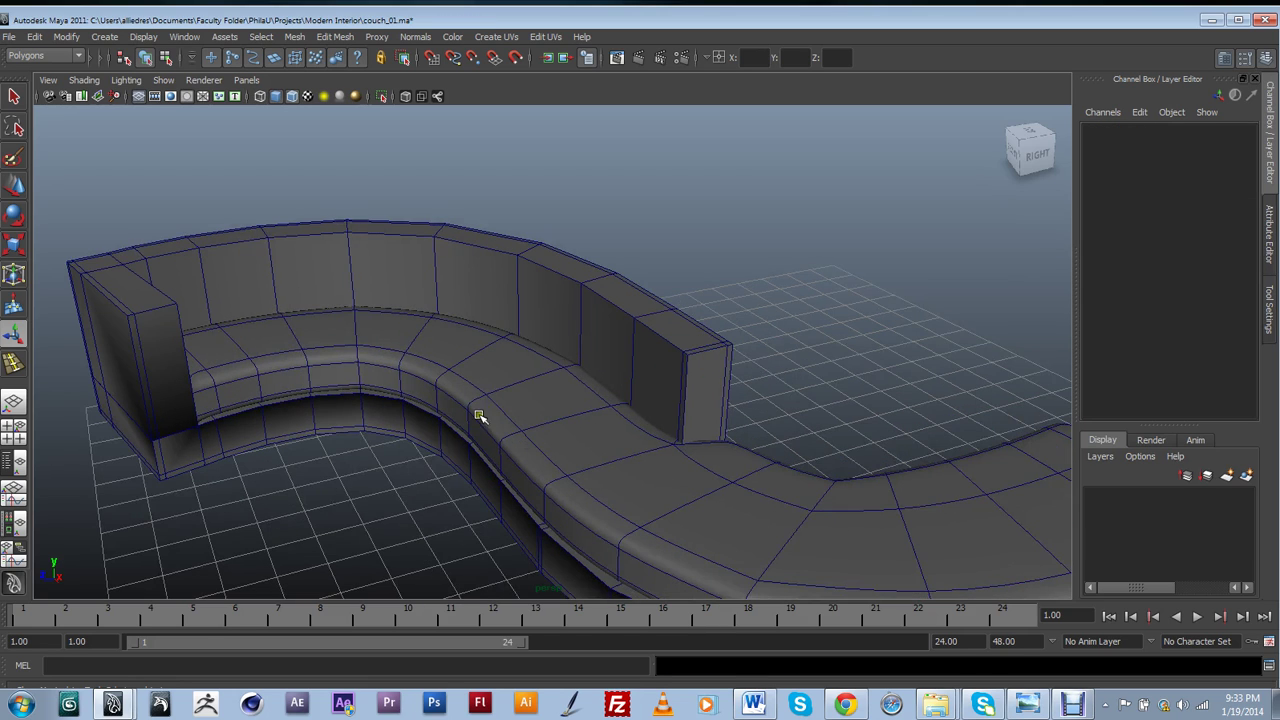
# Turn off the wireframe overlay on shaded surfaces and select the cushion piece beside the armrest
pyautogui.click(99, 86)
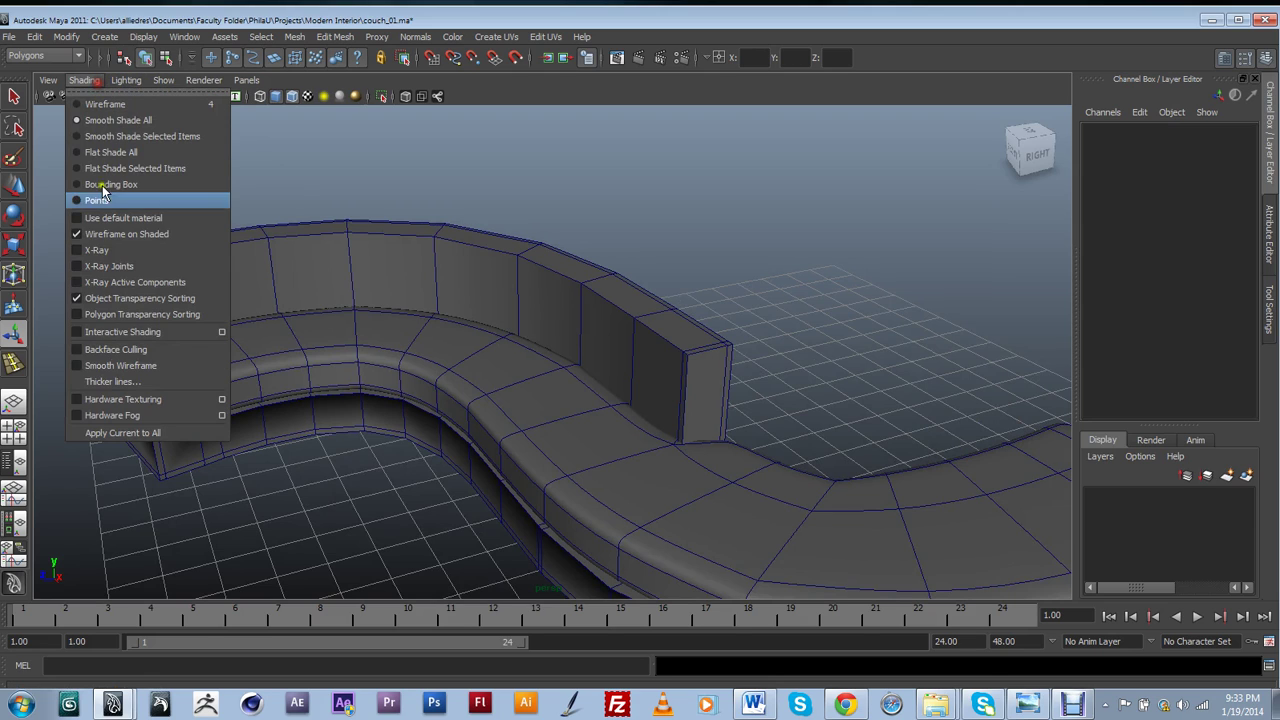
pyautogui.click(77, 236)
pyautogui.keyDown('alt'); pyautogui.moveTo(352, 447); pyautogui.dragTo(362, 488); pyautogui.keyUp('alt')
pyautogui.click(325, 277)
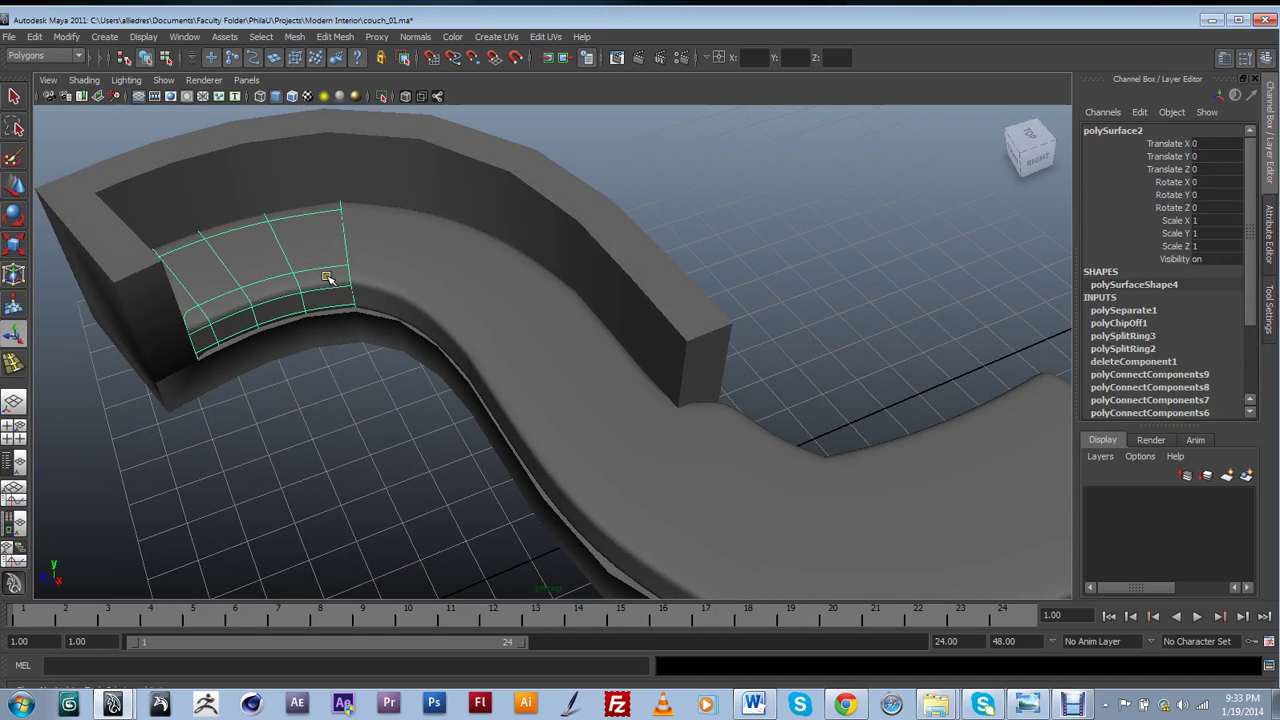
# Examine the seam between the smoothed cushion piece beside the armrest and its neighbour from several angles
pyautogui.scroll(5, 328, 284)
pyautogui.keyDown('alt'); pyautogui.moveTo(328, 286); pyautogui.dragTo(376, 238); pyautogui.keyUp('alt')
pyautogui.scroll(-5, 308, 380)
pyautogui.keyDown('alt'); pyautogui.moveTo(270, 430); pyautogui.dragTo(522, 352, button='middle'); pyautogui.keyUp('alt')
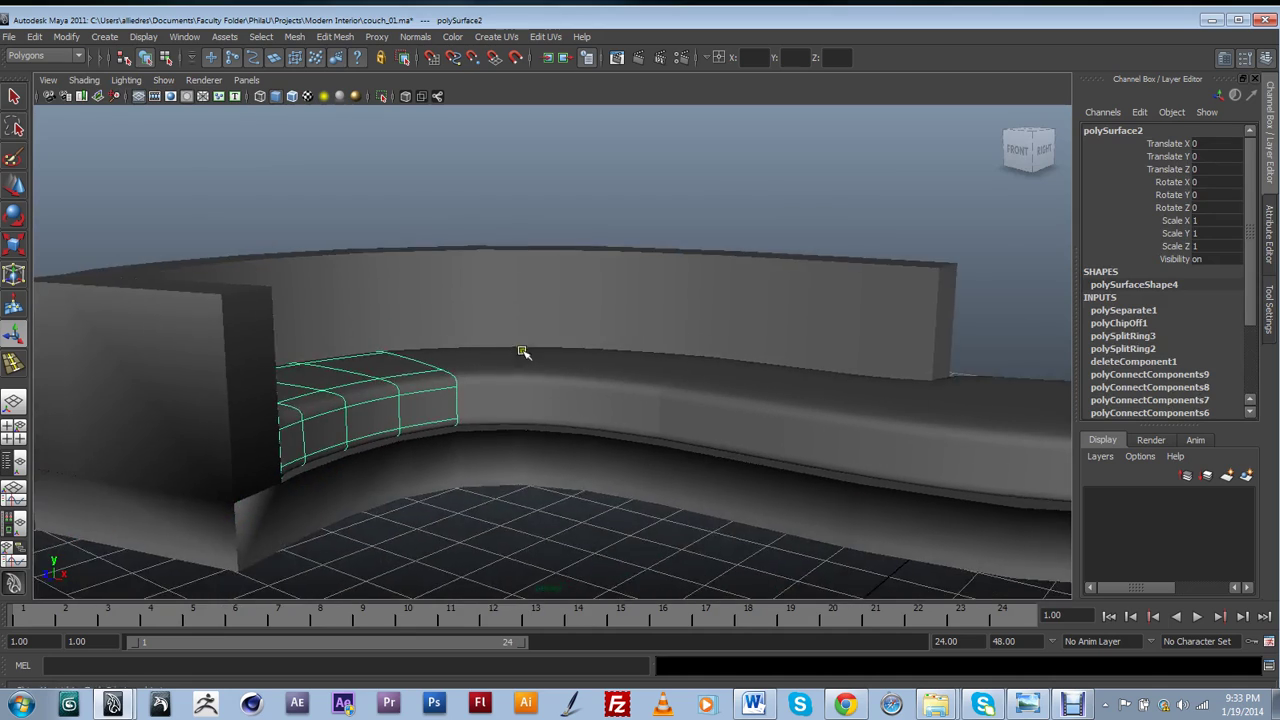
pyautogui.keyDown('alt'); pyautogui.moveTo(522, 352); pyautogui.dragTo(672, 410); pyautogui.keyUp('alt')
pyautogui.scroll(5, 631, 368)
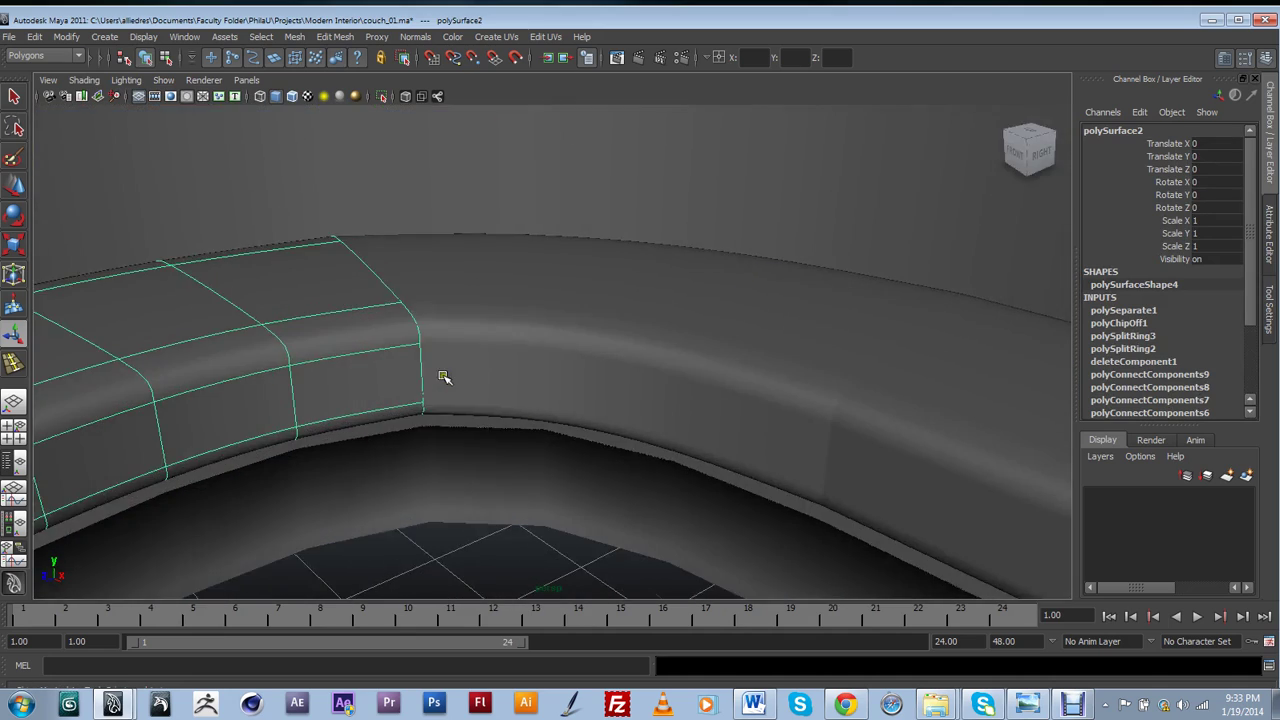
pyautogui.scroll(-6, 337, 363)
pyautogui.keyDown('alt'); pyautogui.moveTo(443, 377); pyautogui.dragTo(554, 408); pyautogui.keyUp('alt')
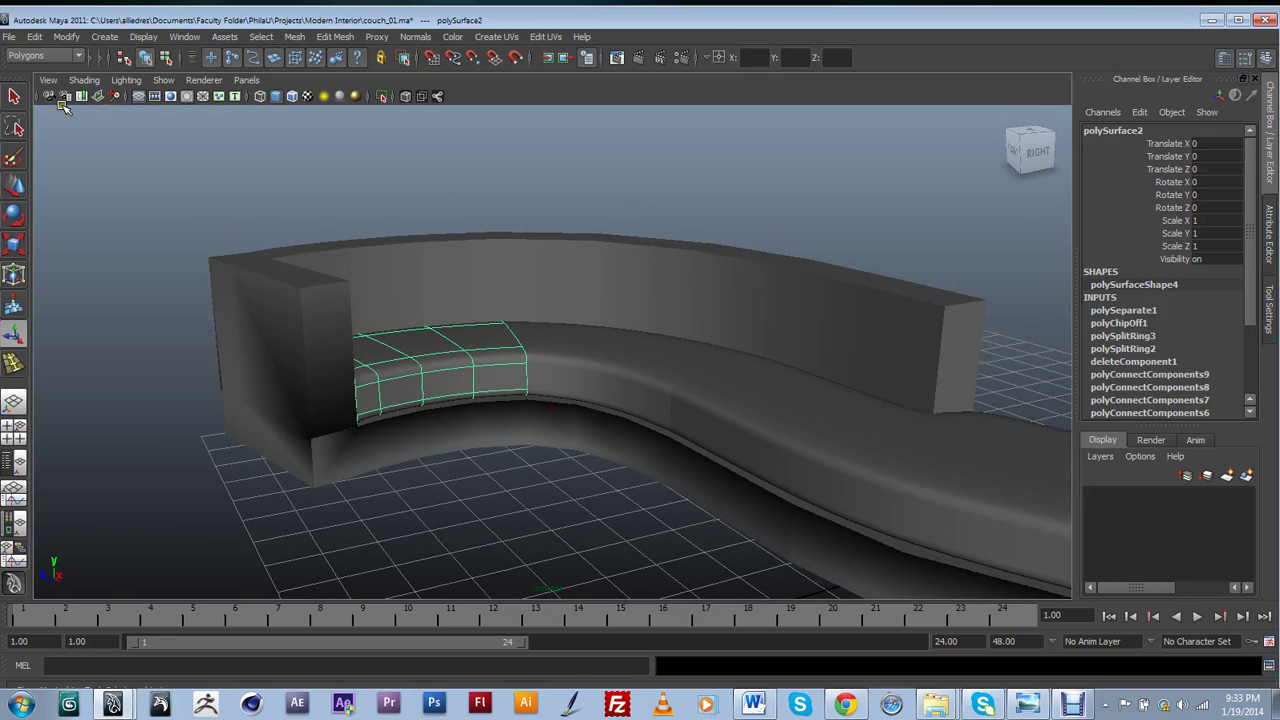
# Center the pivot of the cushion piece beside the armrest and clear the selection
pyautogui.click(67, 37)
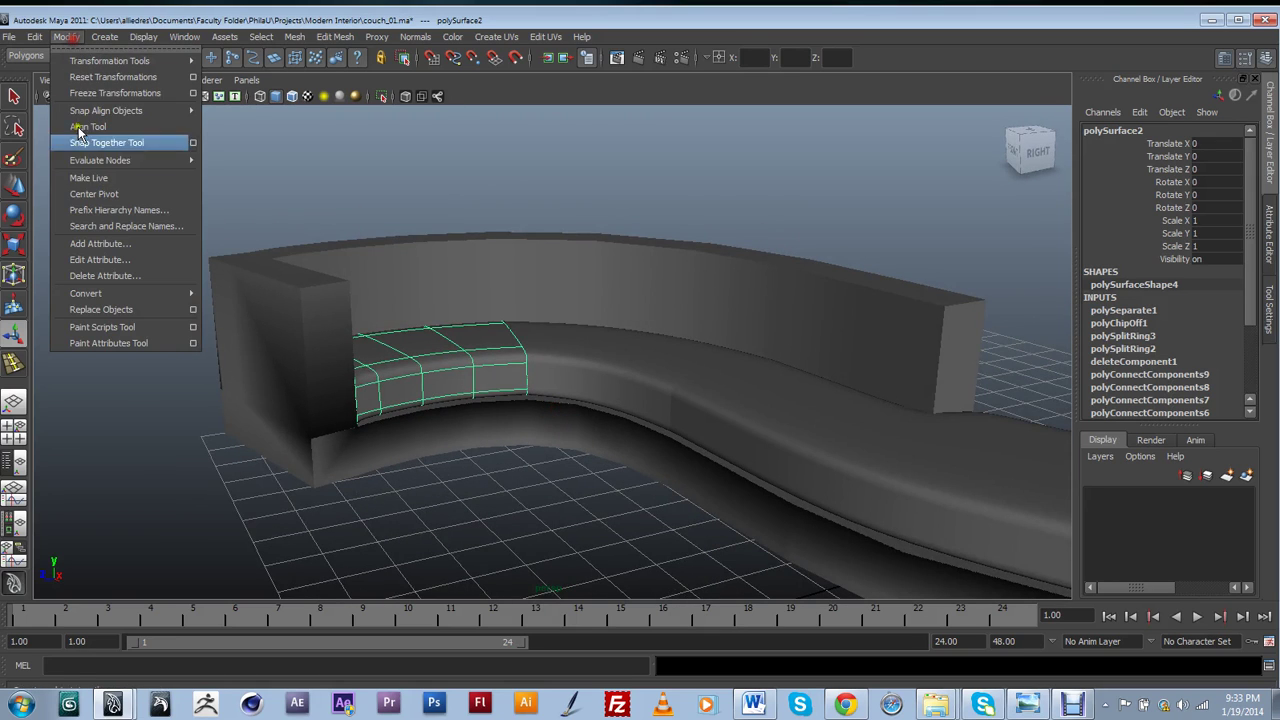
pyautogui.click(104, 191)
pyautogui.scroll(-5, 636, 465)
pyautogui.keyDown('alt'); pyautogui.moveTo(663, 463); pyautogui.dragTo(651, 217); pyautogui.keyUp('alt')
pyautogui.click(651, 219)
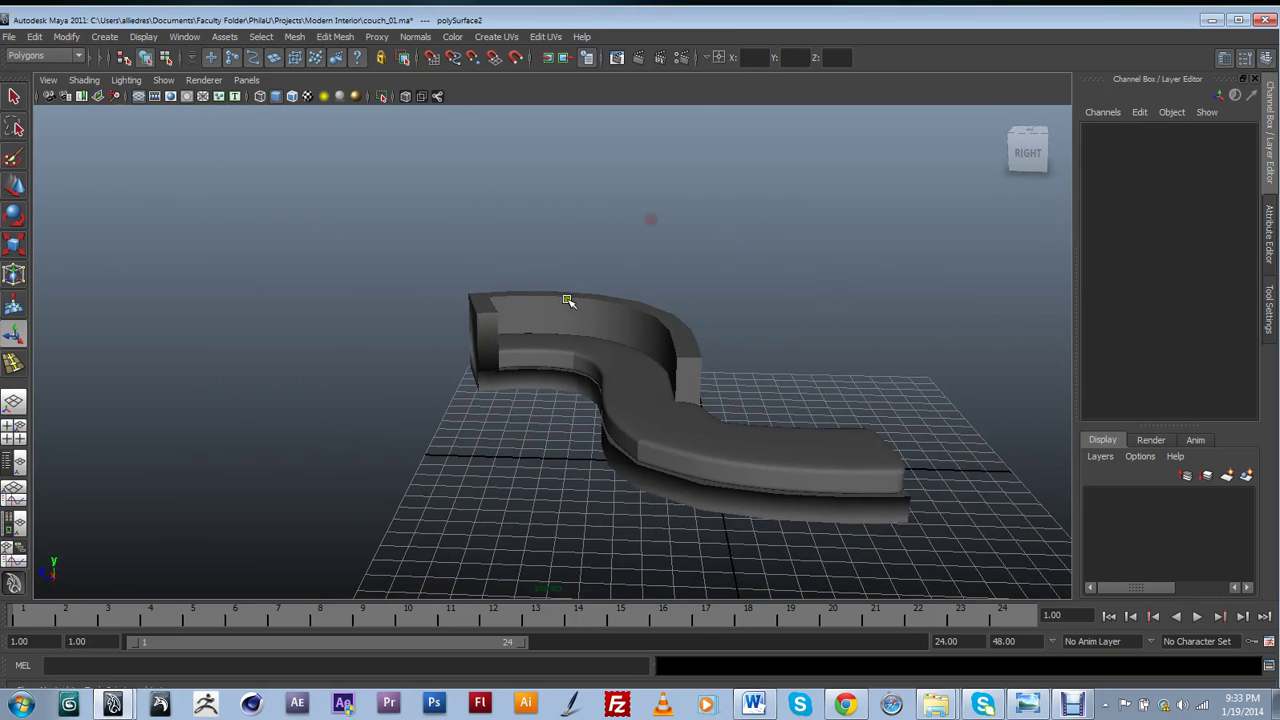
# Raise the cushion piece beside the armrest 1.09 units to look at its open end, and undo the move
pyautogui.click(530, 346)
pyautogui.press('f')
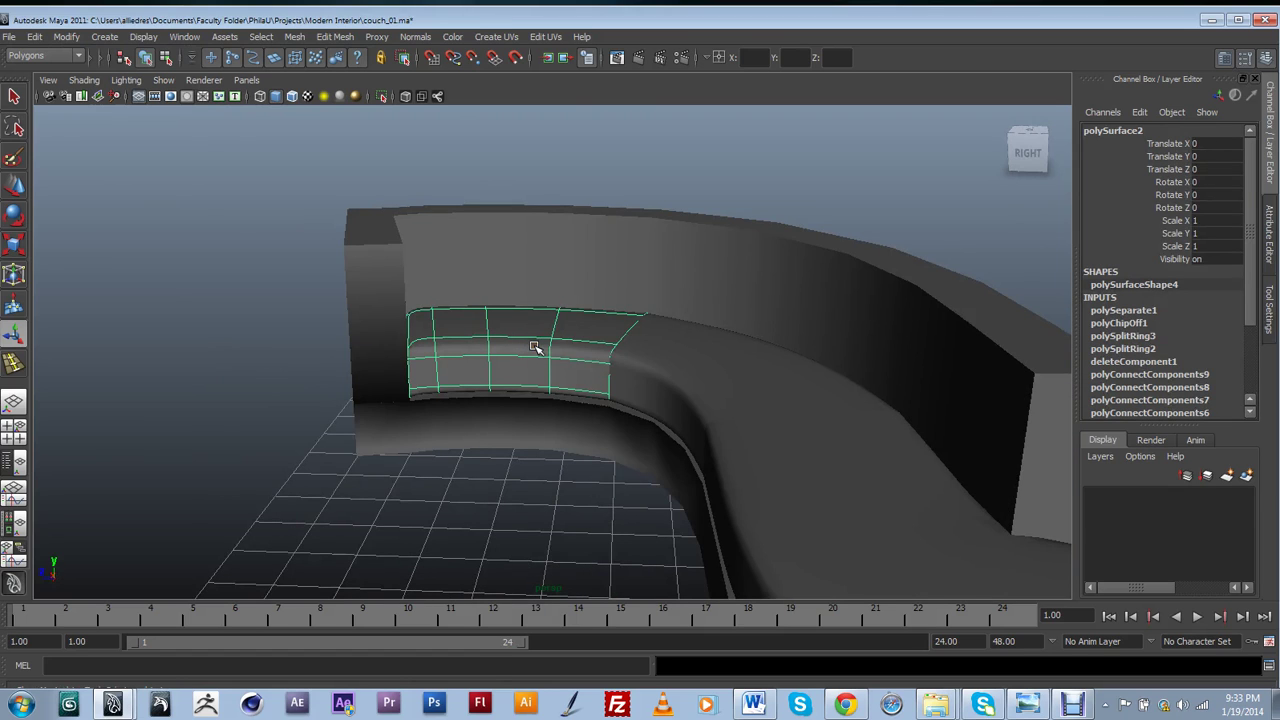
pyautogui.press('f')
pyautogui.press('w')
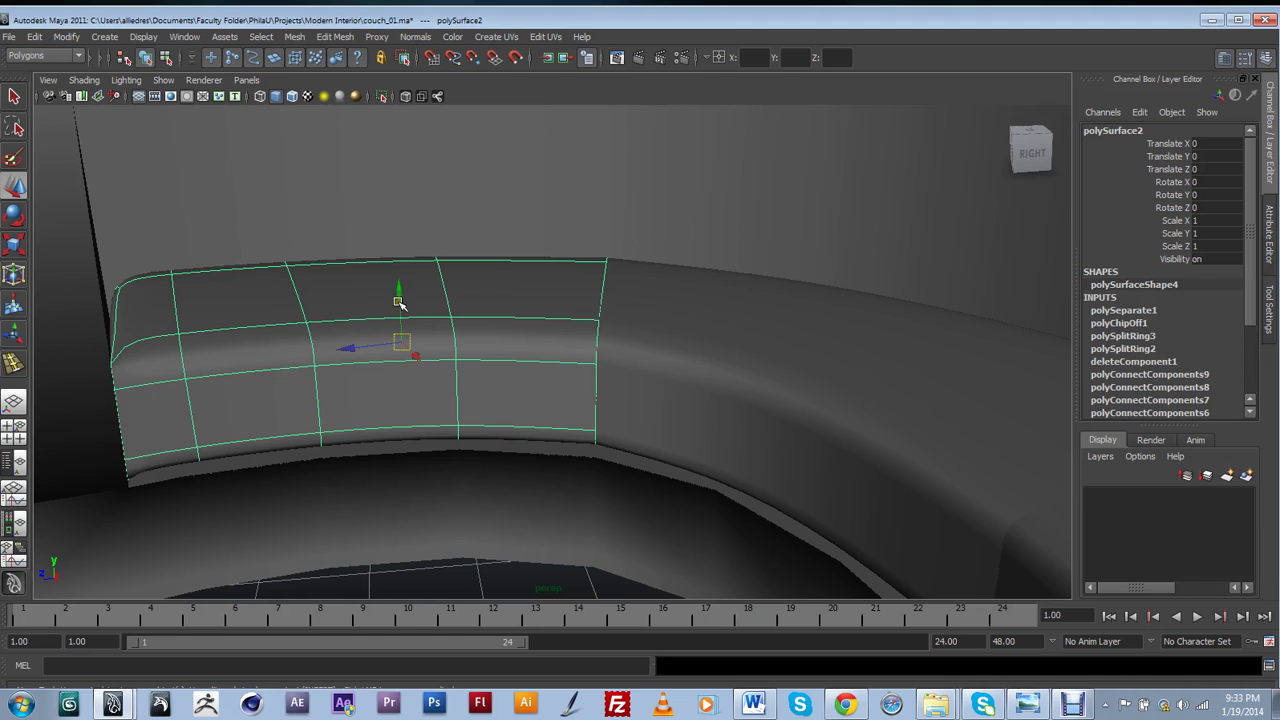
pyautogui.moveTo(398, 302); pyautogui.dragTo(427, 205)
pyautogui.keyDown('alt'); pyautogui.moveTo(486, 237); pyautogui.dragTo(664, 299); pyautogui.keyUp('alt')
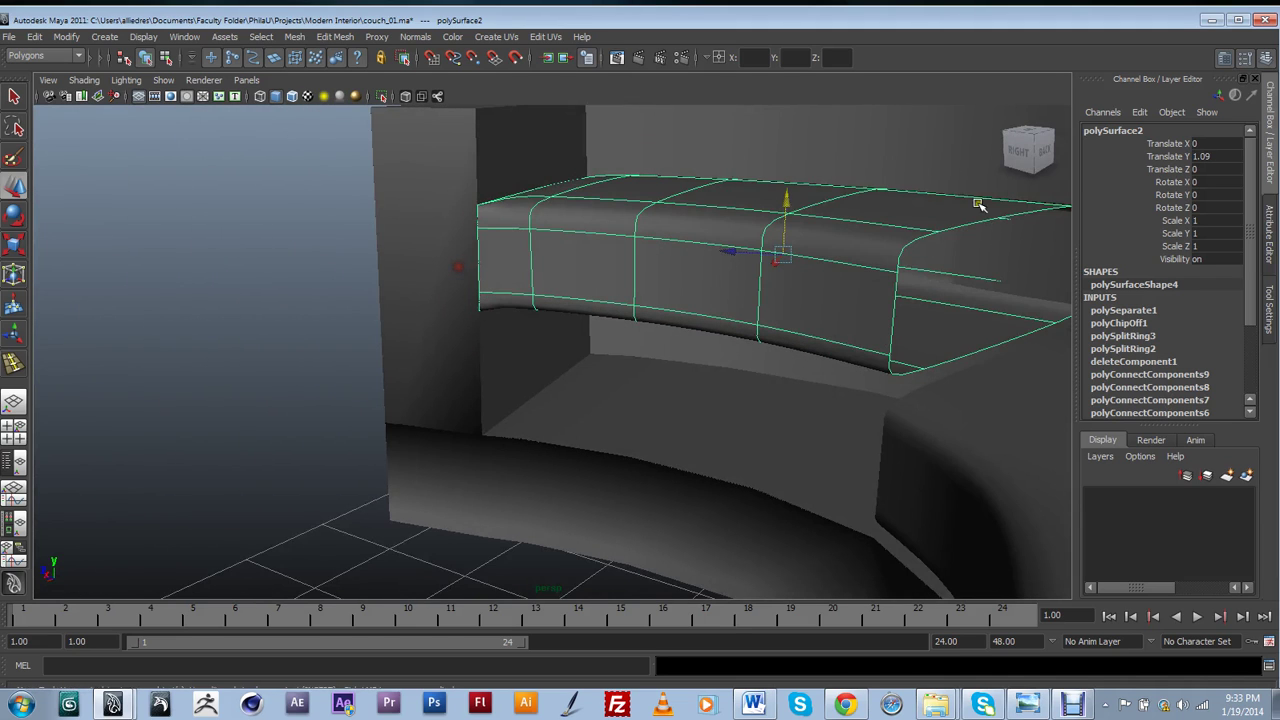
pyautogui.hotkey('ctrl', 'z')
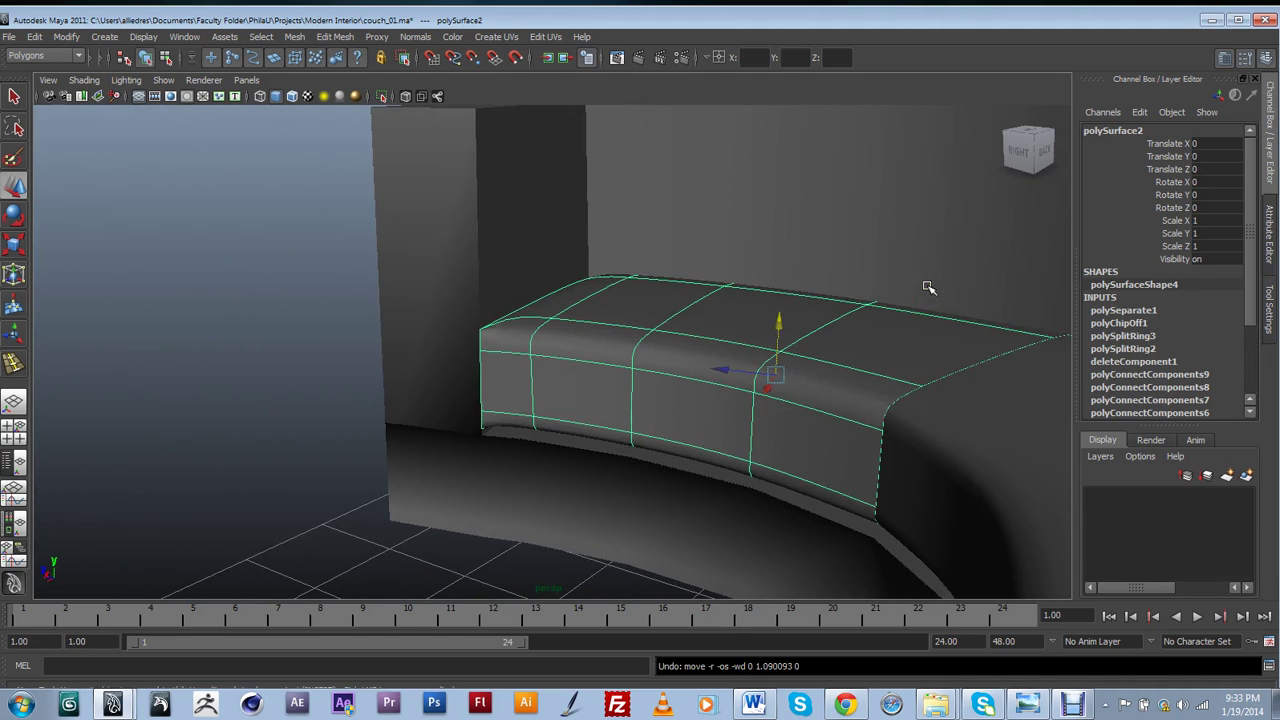
# Review the whole sofa and turn off smooth mesh preview on the cushion pieces
pyautogui.keyDown('alt'); pyautogui.moveTo(712, 405); pyautogui.dragTo(829, 448); pyautogui.keyUp('alt')
pyautogui.keyDown('alt'); pyautogui.moveTo(829, 448); pyautogui.dragTo(689, 366, button='right'); pyautogui.keyUp('alt')
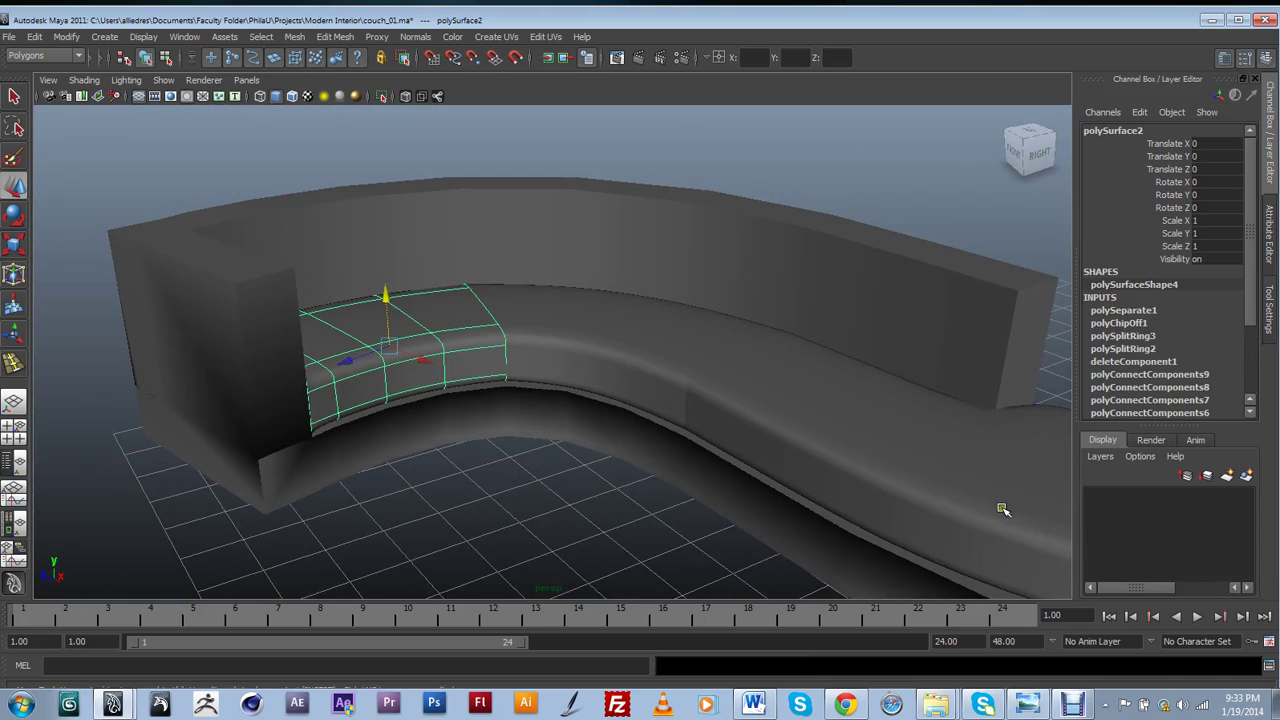
pyautogui.keyDown('alt'); pyautogui.moveTo(481, 390); pyautogui.dragTo(918, 411); pyautogui.keyUp('alt')
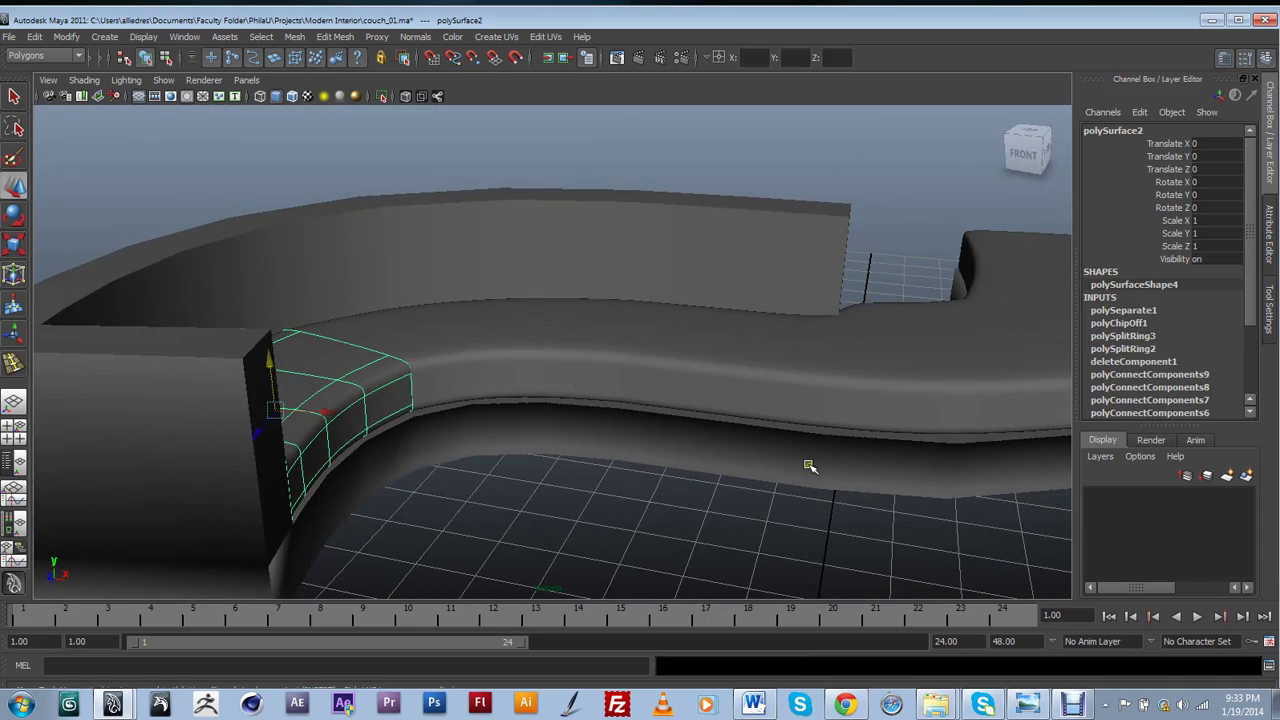
pyautogui.keyDown('alt'); pyautogui.moveTo(810, 466); pyautogui.dragTo(663, 423); pyautogui.keyUp('alt')
pyautogui.keyDown('alt'); pyautogui.moveTo(576, 450); pyautogui.dragTo(646, 490); pyautogui.keyUp('alt')
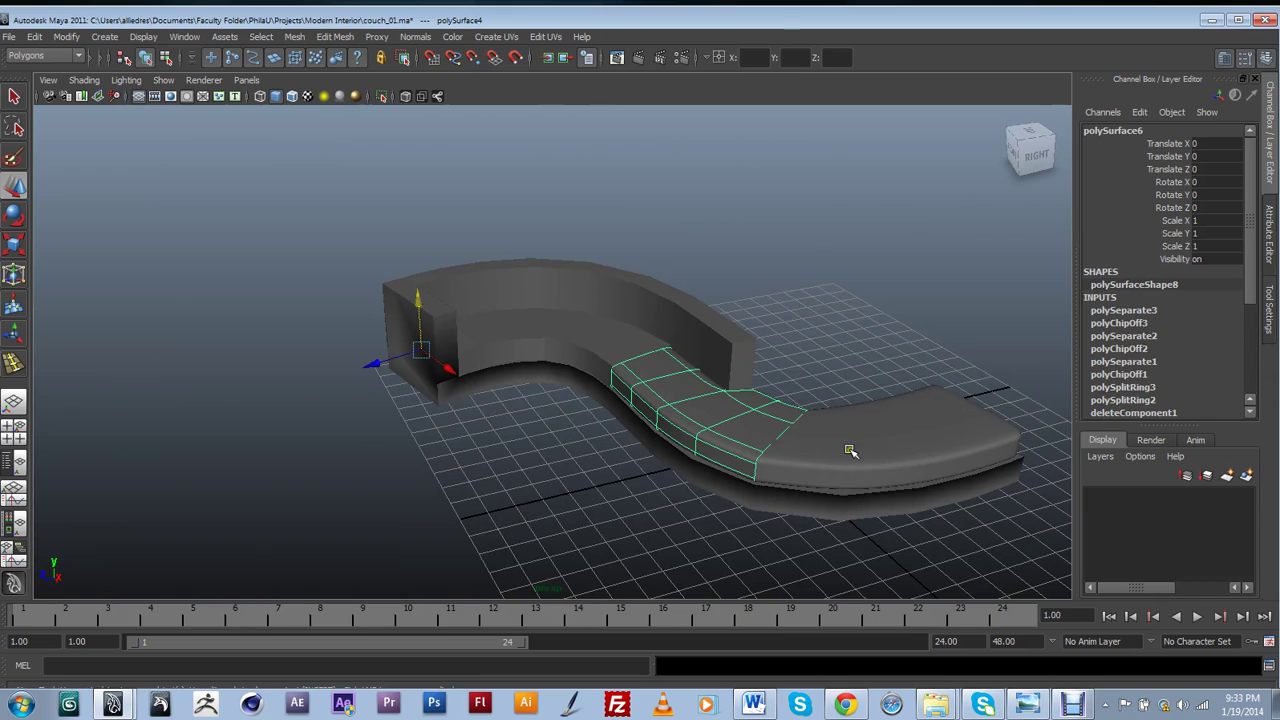
pyautogui.click(845, 452)
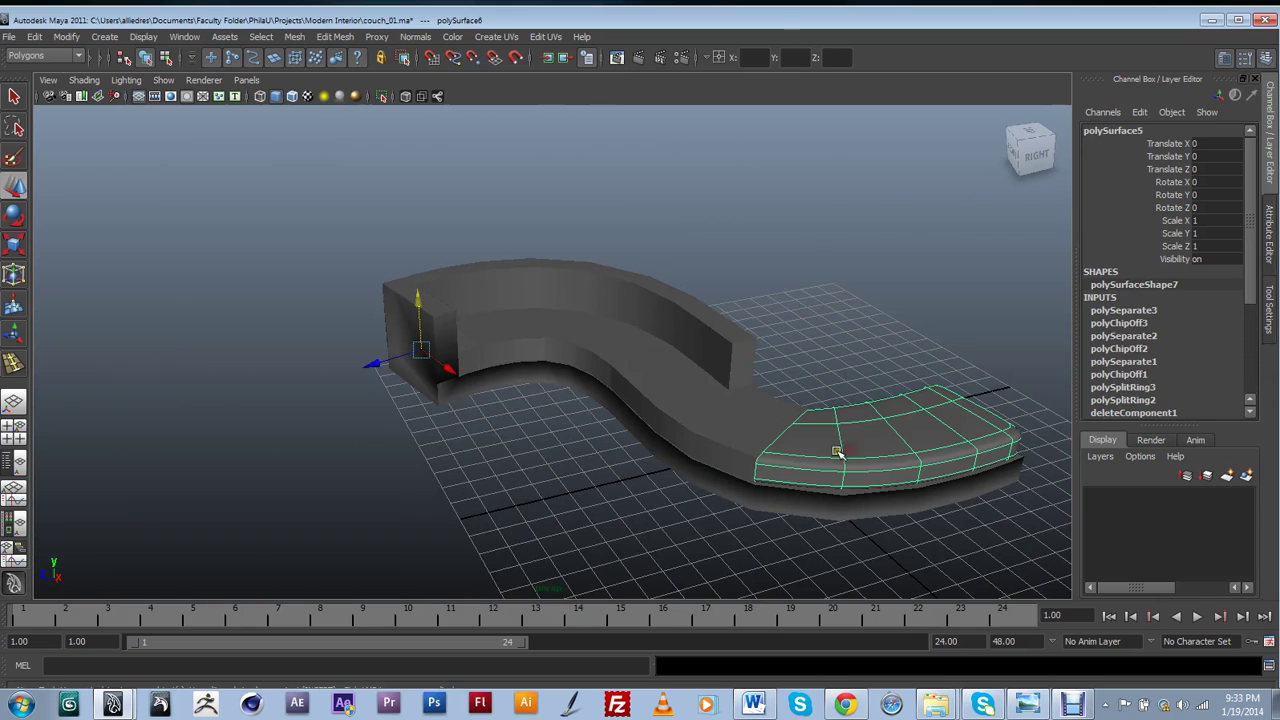
# Select the cushion piece beside the armrest and isolate it in the view
pyautogui.click(505, 335)
pyautogui.press('f')
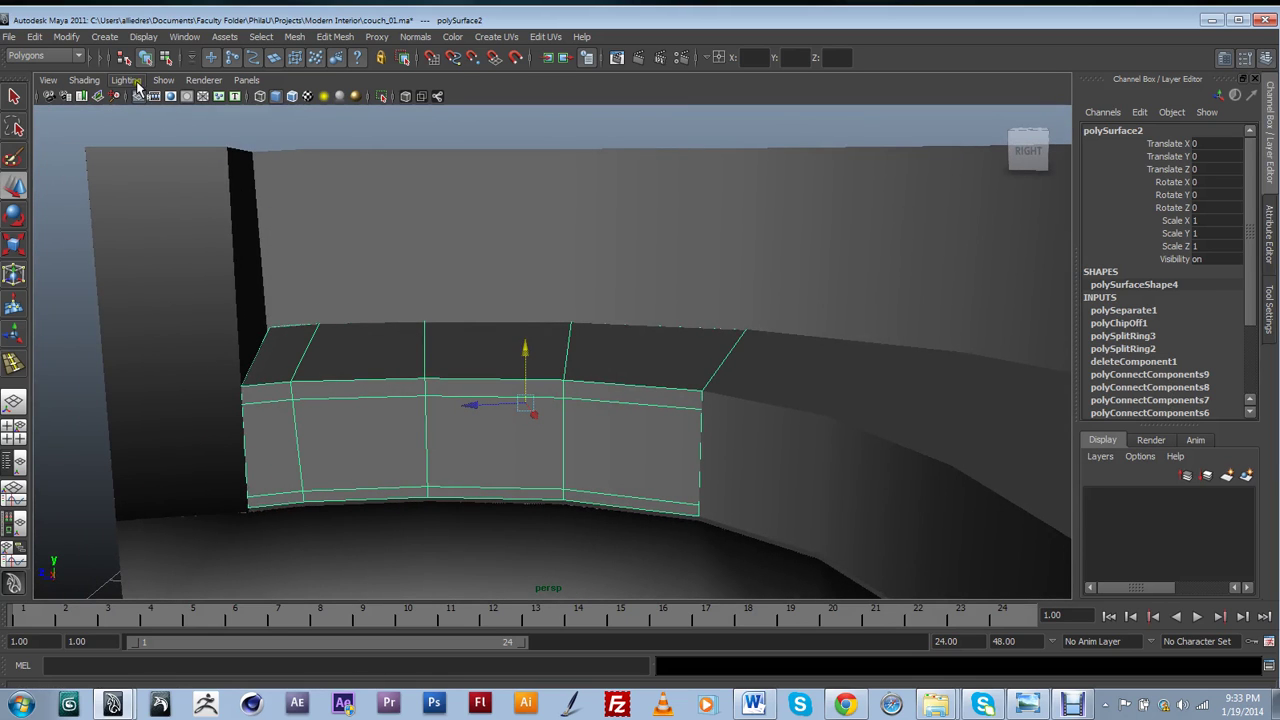
pyautogui.click(163, 80)
pyautogui.moveTo(230, 104)
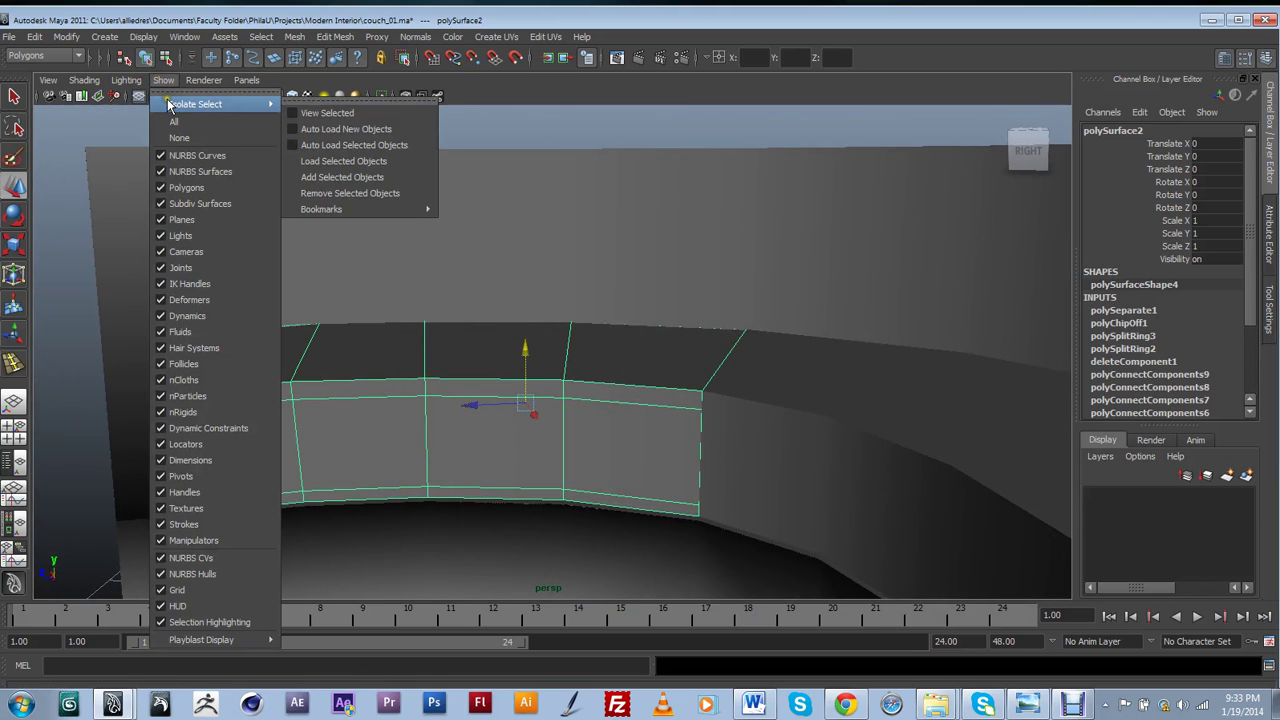
pyautogui.click(290, 112)
# Close the open end of the isolated cushion piece with Fill Hole
pyautogui.moveTo(900, 397)
pyautogui.keyDown('alt'); pyautogui.mouseDown()
pyautogui.moveTo(880, 406)
pyautogui.moveTo(893, 417)
pyautogui.mouseUp(); pyautogui.keyUp('alt')
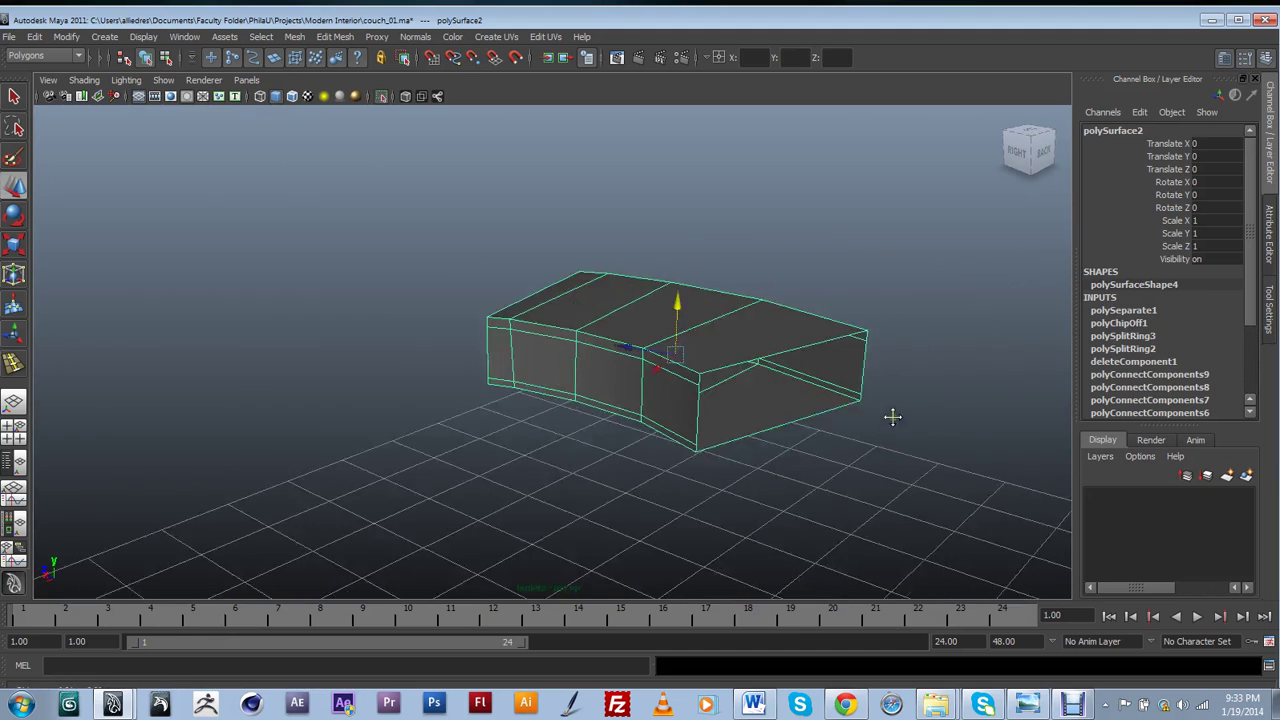
pyautogui.keyDown('alt'); pyautogui.moveTo(893, 417); pyautogui.dragTo(780, 392, button='middle'); pyautogui.keyUp('alt')
pyautogui.scroll(3, 705, 361)
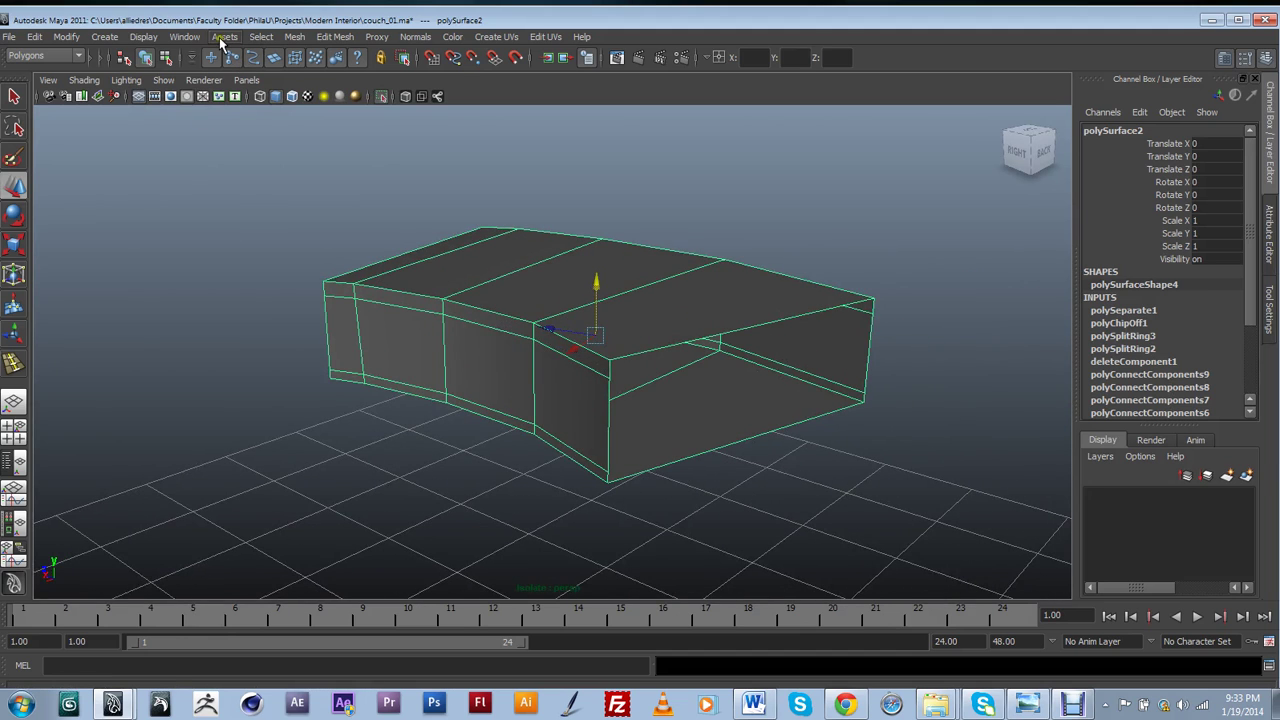
pyautogui.click(290, 37)
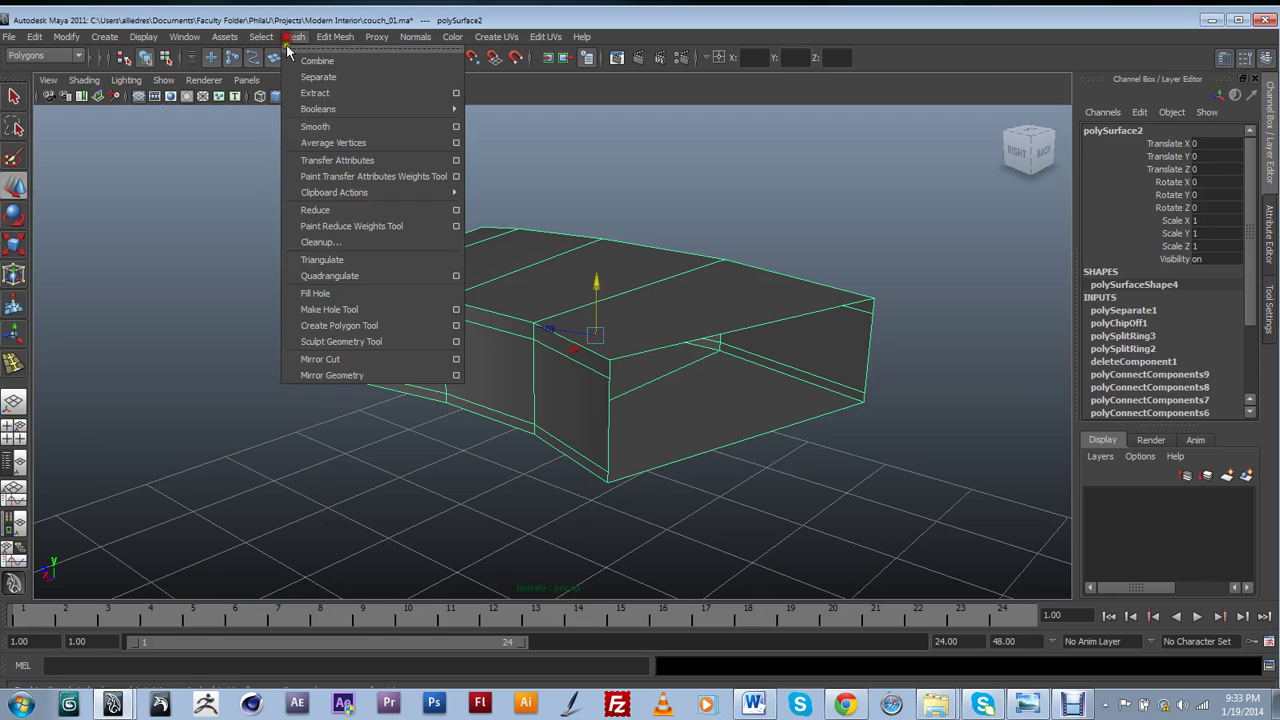
pyautogui.click(316, 292)
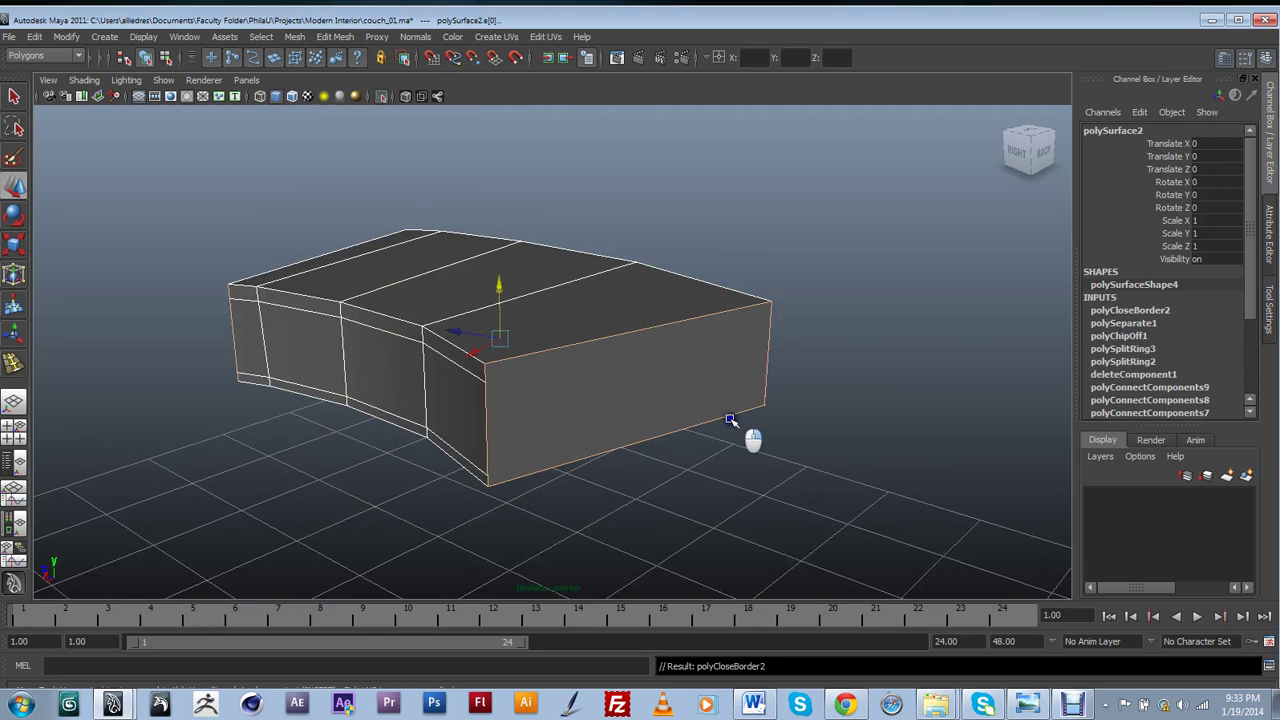
# Connect the upper and lower vertex pairs across the new end face with edges, and reselect the piece in object mode
pyautogui.click(486, 383)
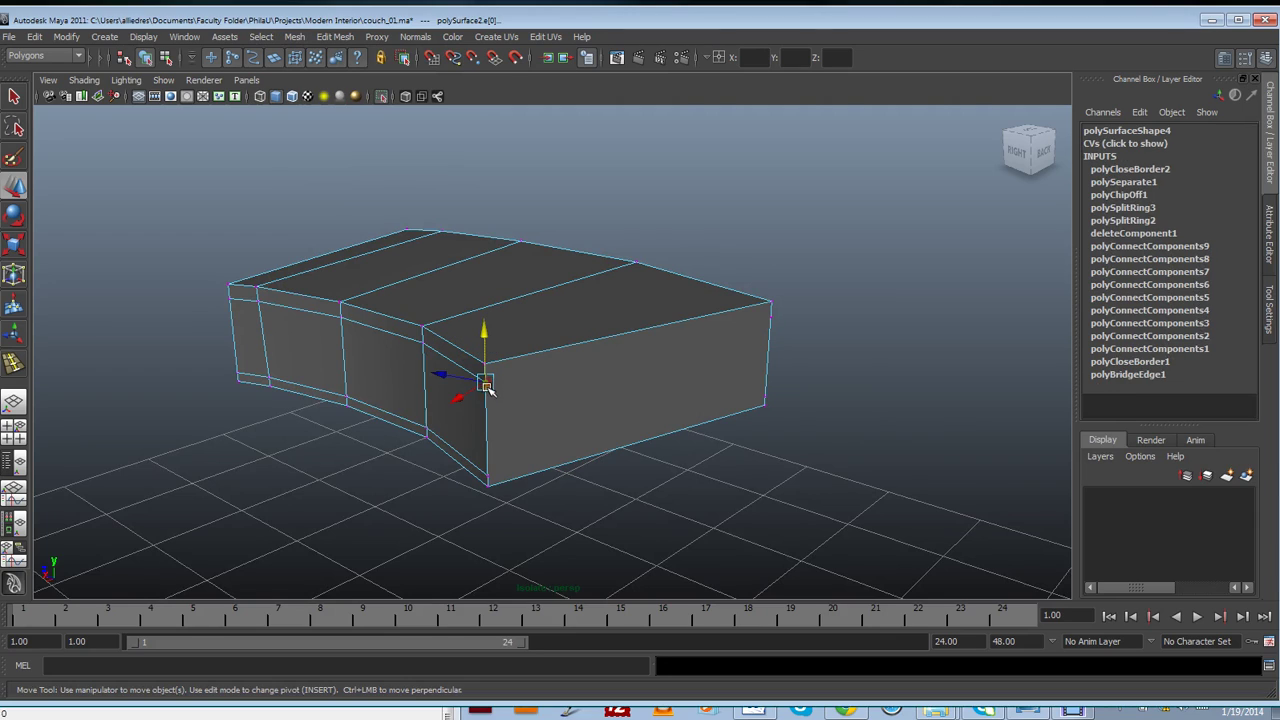
pyautogui.keyDown('shift'); pyautogui.click(770, 316); pyautogui.keyUp('shift')
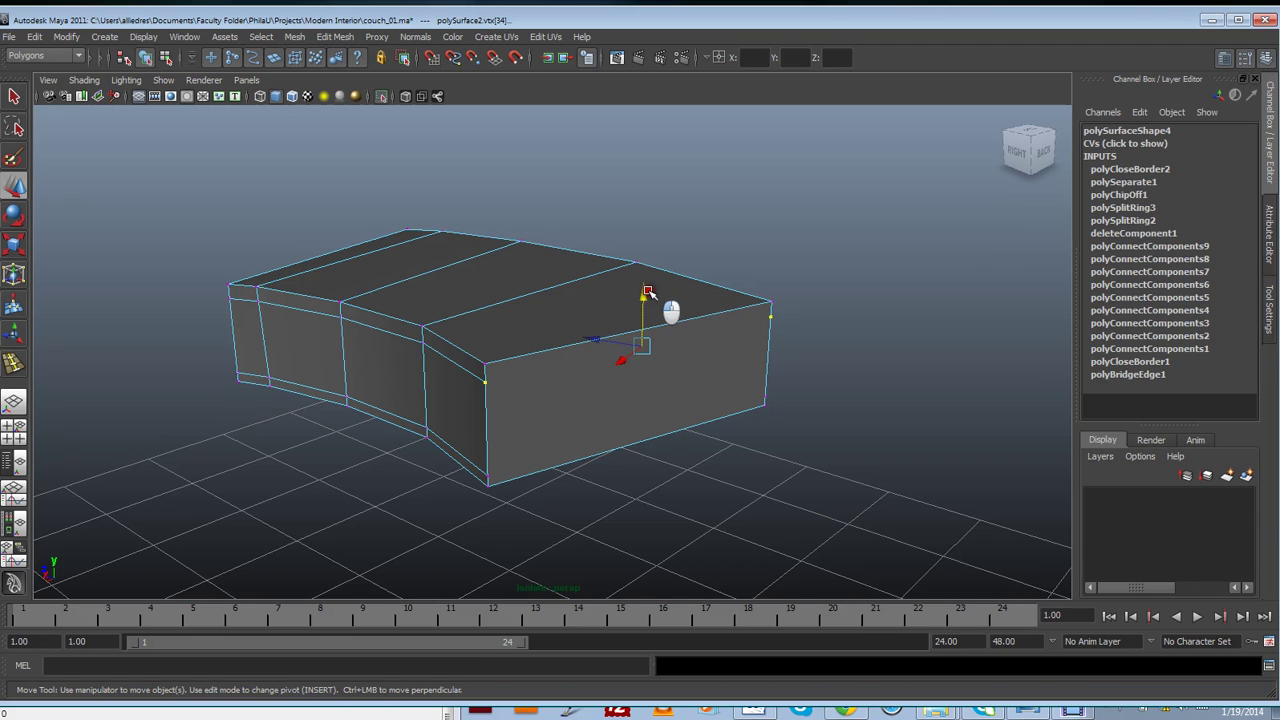
pyautogui.press('g')
pyautogui.click(486, 477)
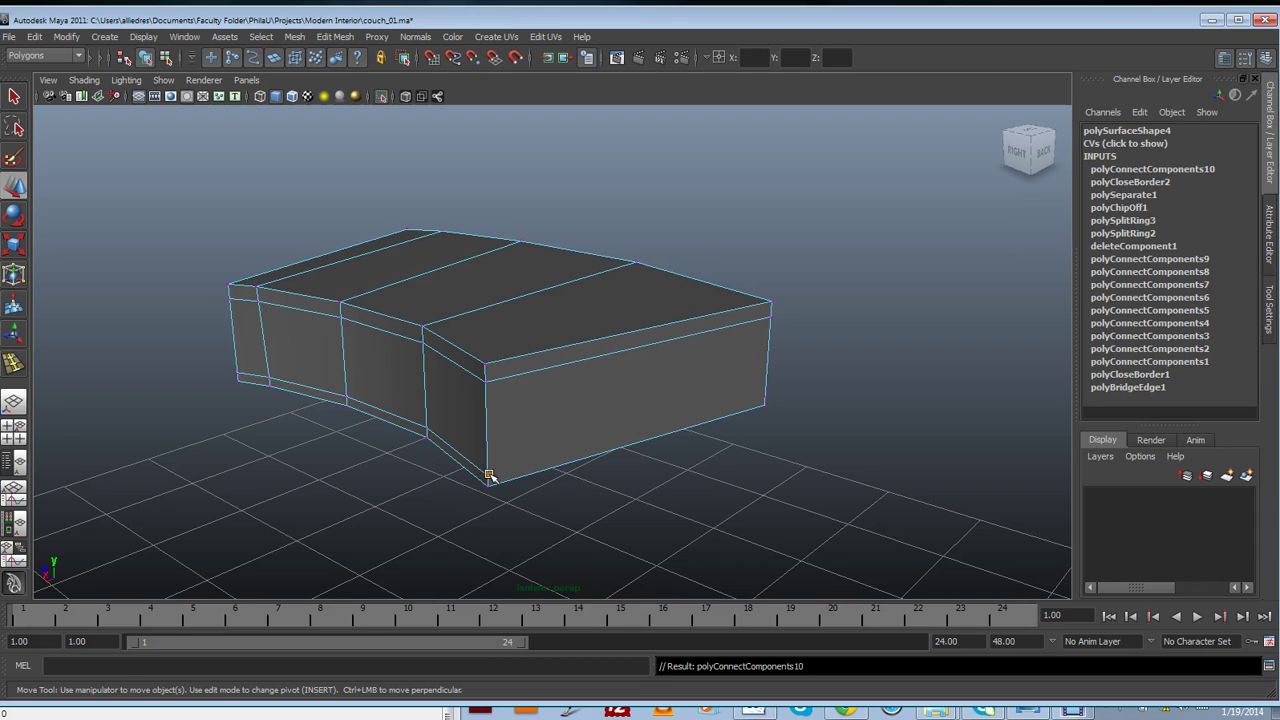
pyautogui.keyDown('shift'); pyautogui.click(765, 397); pyautogui.keyUp('shift')
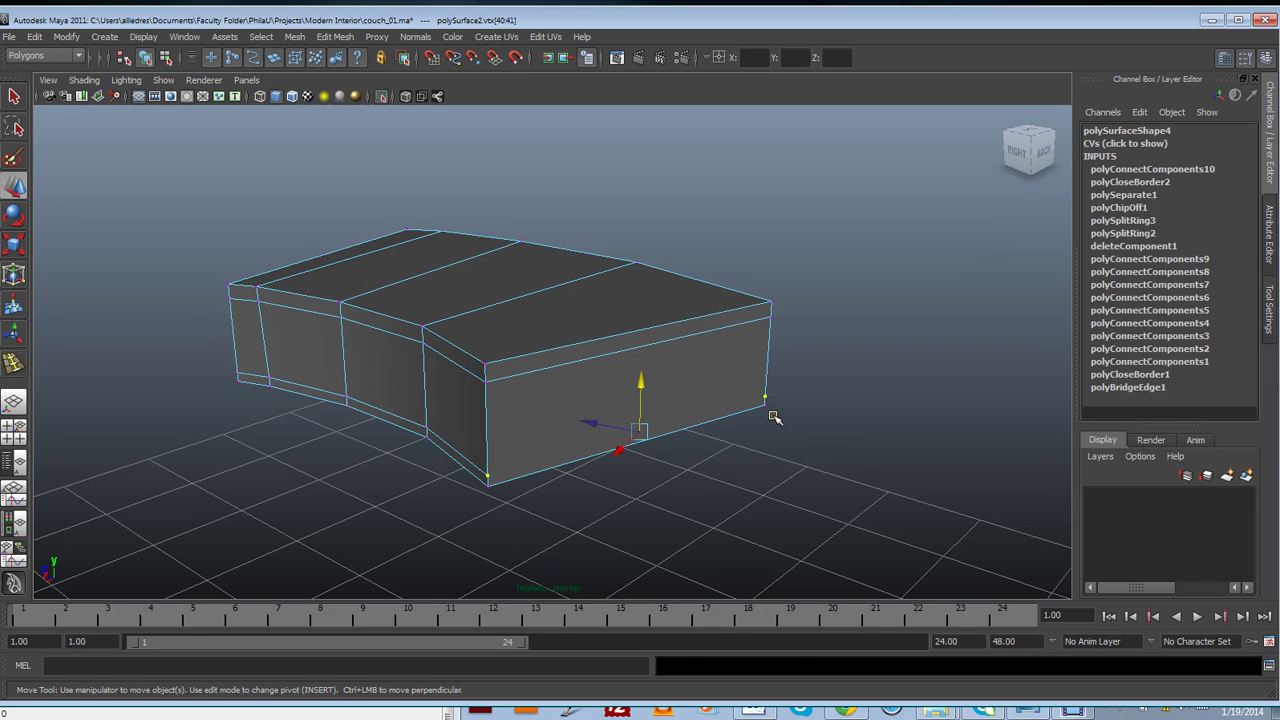
pyautogui.press('g')
pyautogui.moveTo(664, 374); pyautogui.dragTo(705, 328, button='right')
pyautogui.click(735, 318)
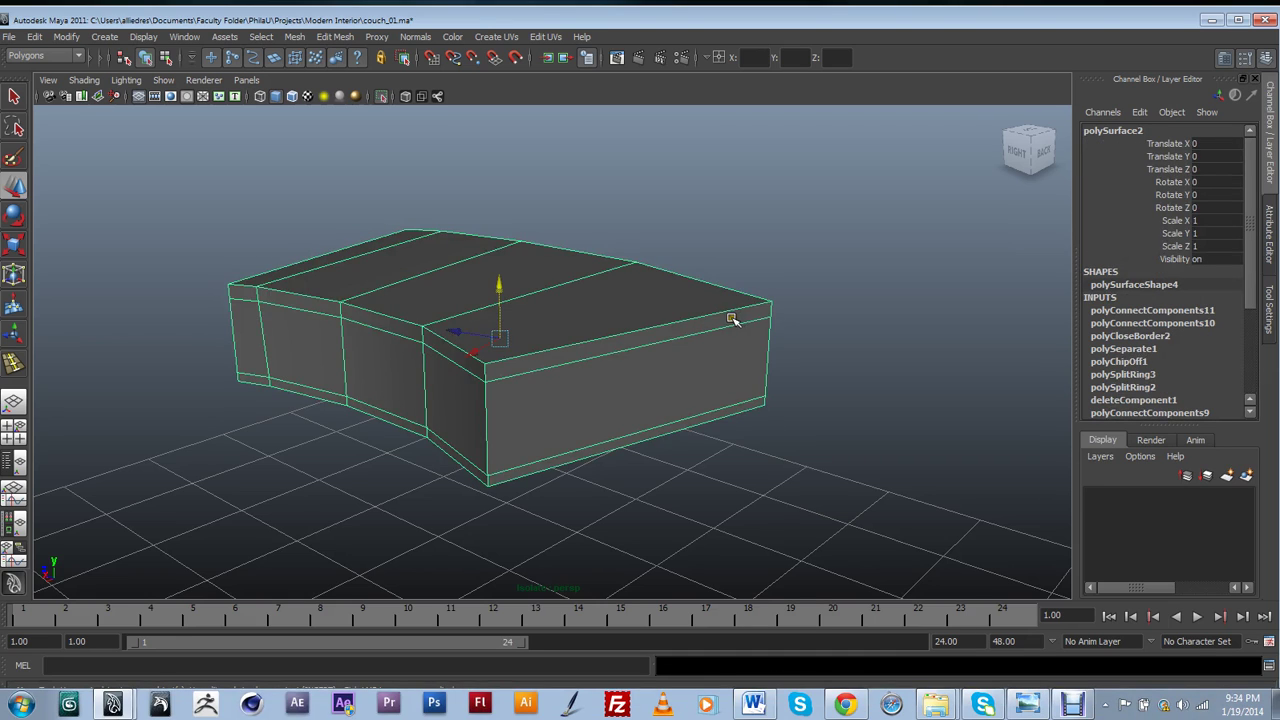
# Turn on smooth mesh preview for the capped cushion piece and check its rounded end
pyautogui.press('3')
pyautogui.keyDown('alt'); pyautogui.moveTo(723, 391); pyautogui.dragTo(665, 494); pyautogui.keyUp('alt')
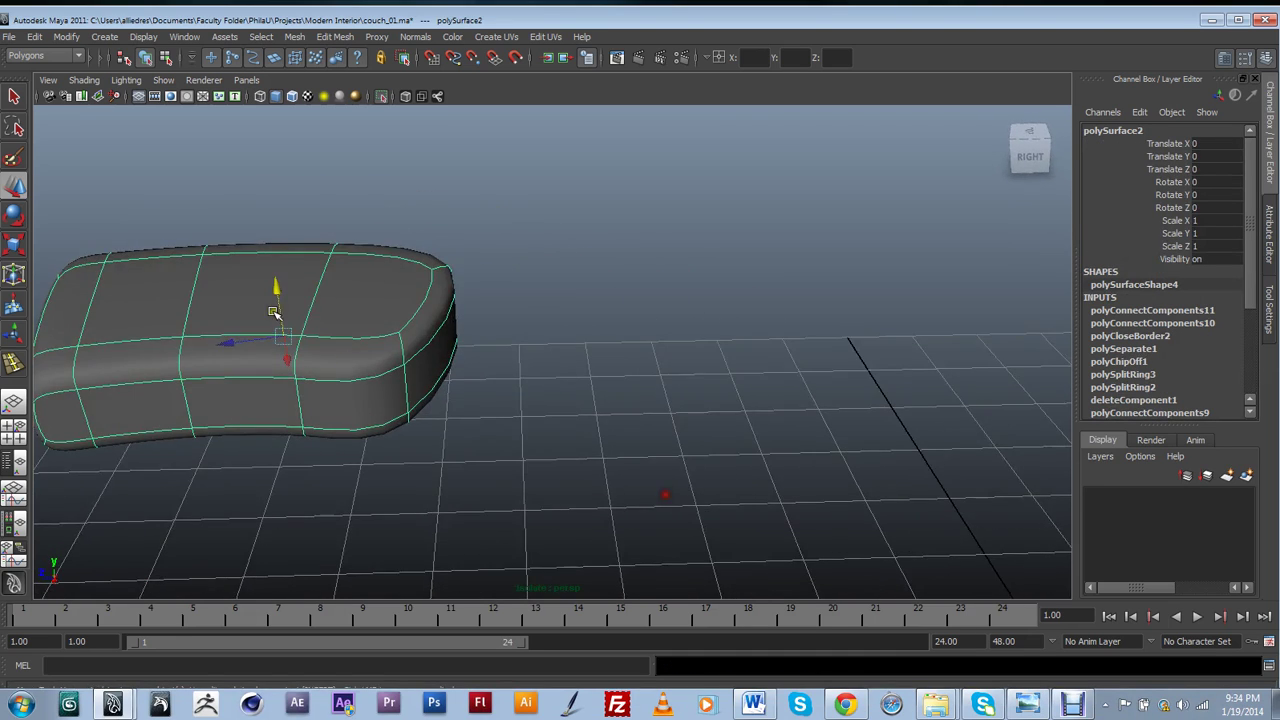
pyautogui.keyDown('alt'); pyautogui.moveTo(273, 311); pyautogui.dragTo(380, 303, button='middle'); pyautogui.keyUp('alt')
# End the isolation to show the whole sofa around the smoothed cushion piece, and clear the selection
pyautogui.click(158, 81)
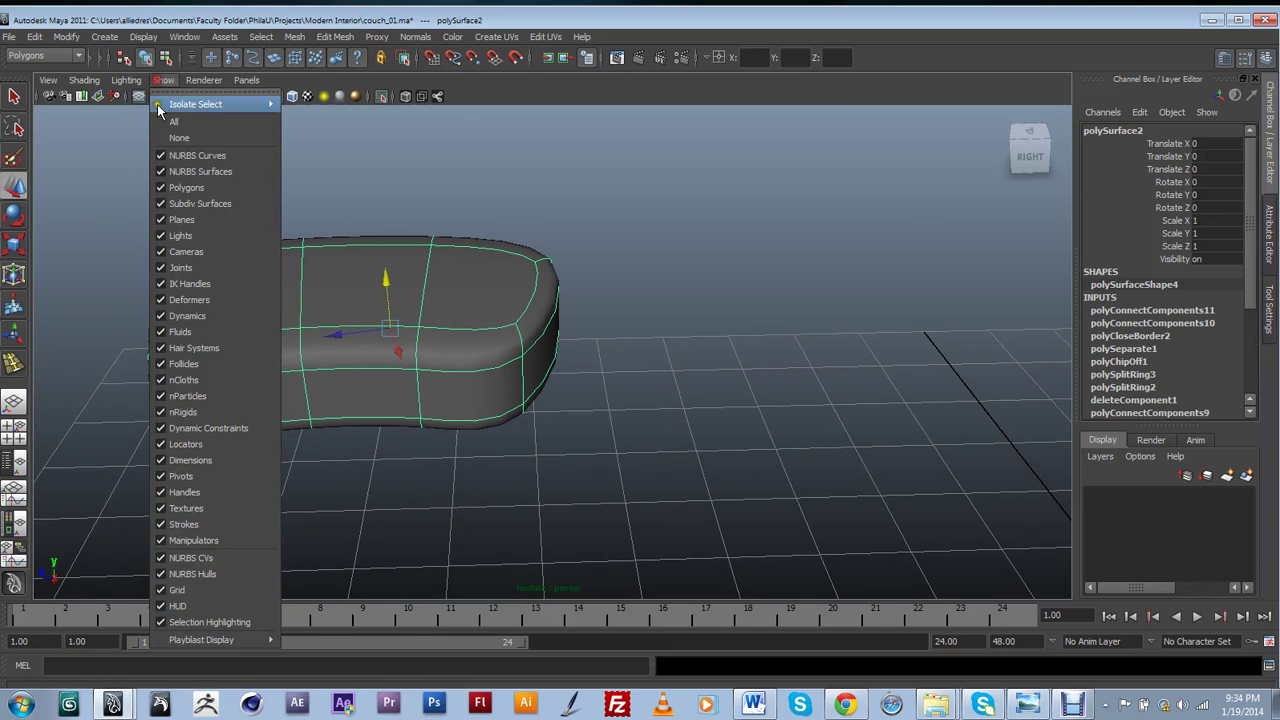
pyautogui.moveTo(246, 108)
pyautogui.click(286, 117)
pyautogui.scroll(-4, 420, 285)
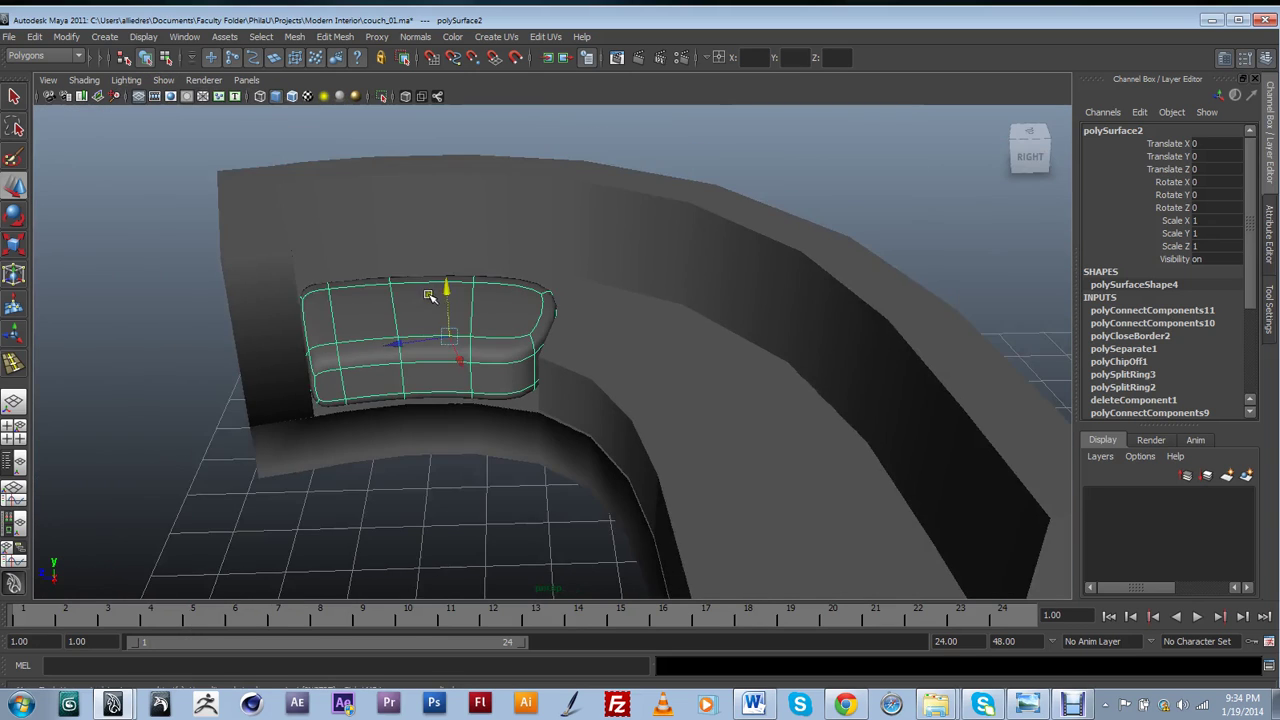
pyautogui.keyDown('alt'); pyautogui.moveTo(479, 440); pyautogui.dragTo(505, 442); pyautogui.keyUp('alt')
pyautogui.click(504, 498)
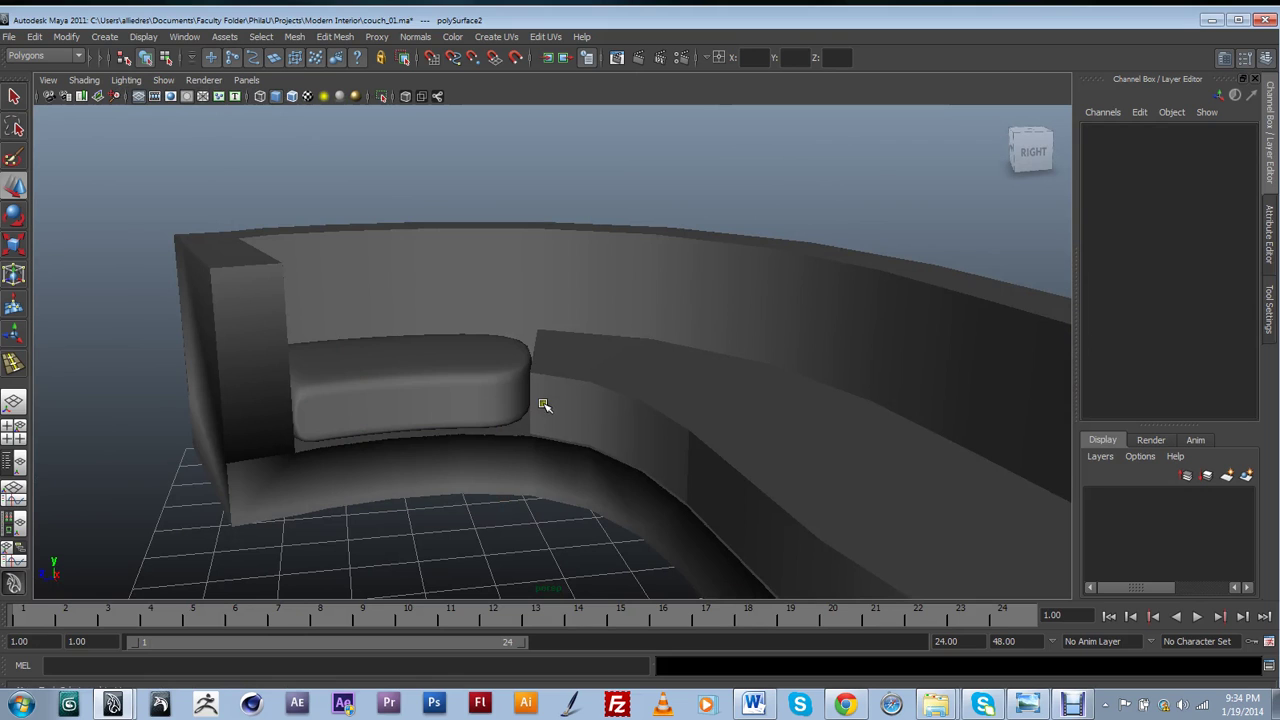
# Insert an edge loop close to the rounded end of the smoothed cushion piece to tighten its corners, and clear the selection
pyautogui.keyDown('alt'); pyautogui.moveTo(520, 423); pyautogui.dragTo(514, 346); pyautogui.keyUp('alt')
pyautogui.scroll(3, 514, 346)
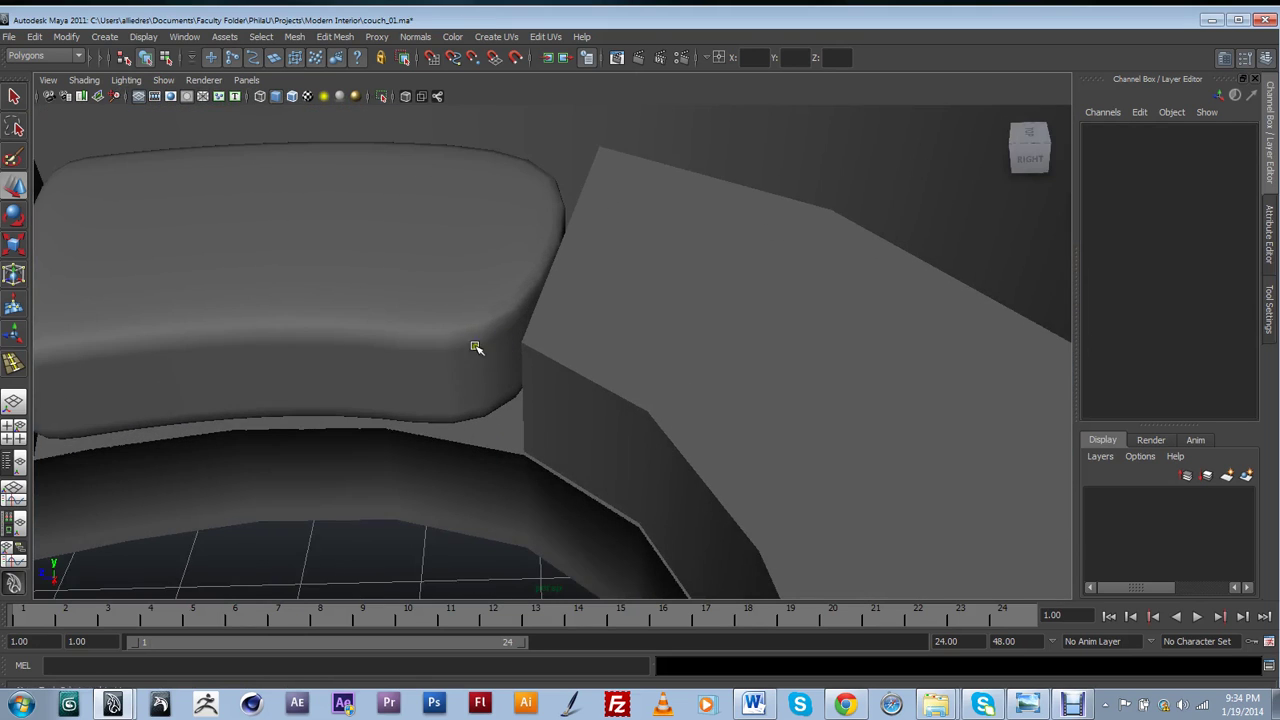
pyautogui.scroll(-3, 717, 391)
pyautogui.keyDown('alt'); pyautogui.moveTo(712, 392); pyautogui.dragTo(651, 434); pyautogui.keyUp('alt')
pyautogui.click(646, 397)
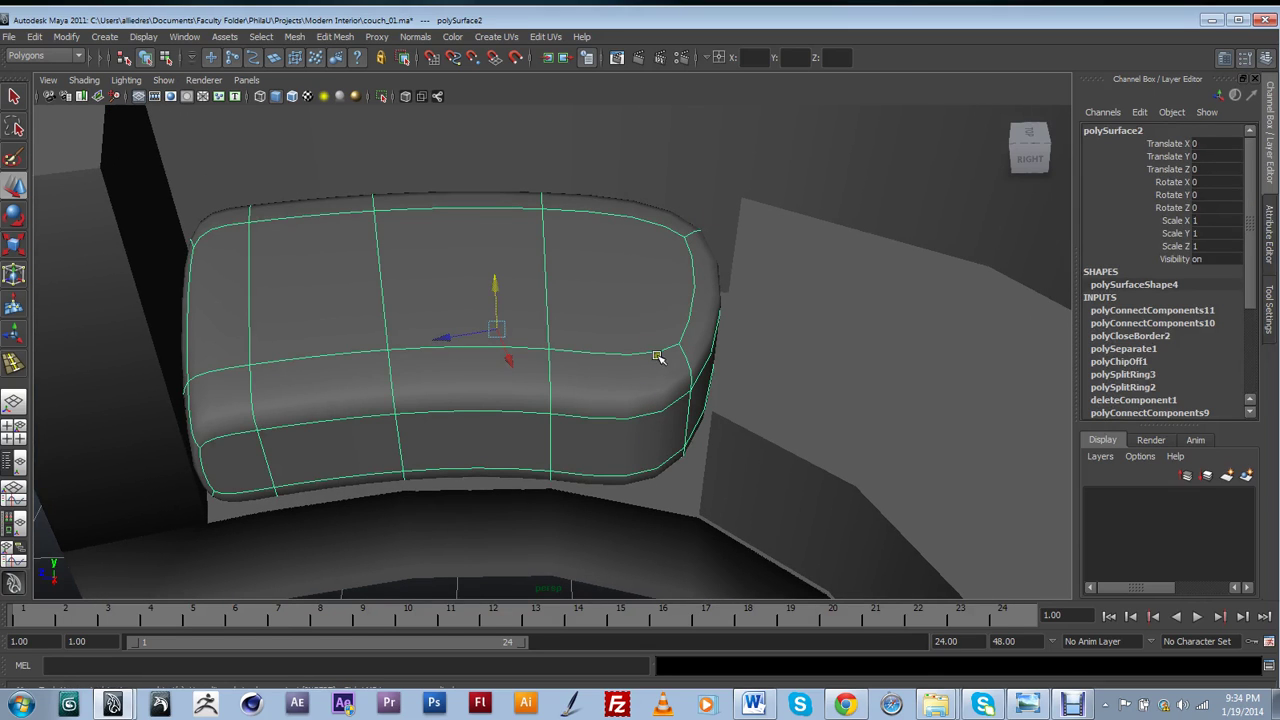
pyautogui.keyDown('alt'); pyautogui.moveTo(675, 470); pyautogui.dragTo(656, 424); pyautogui.keyUp('alt')
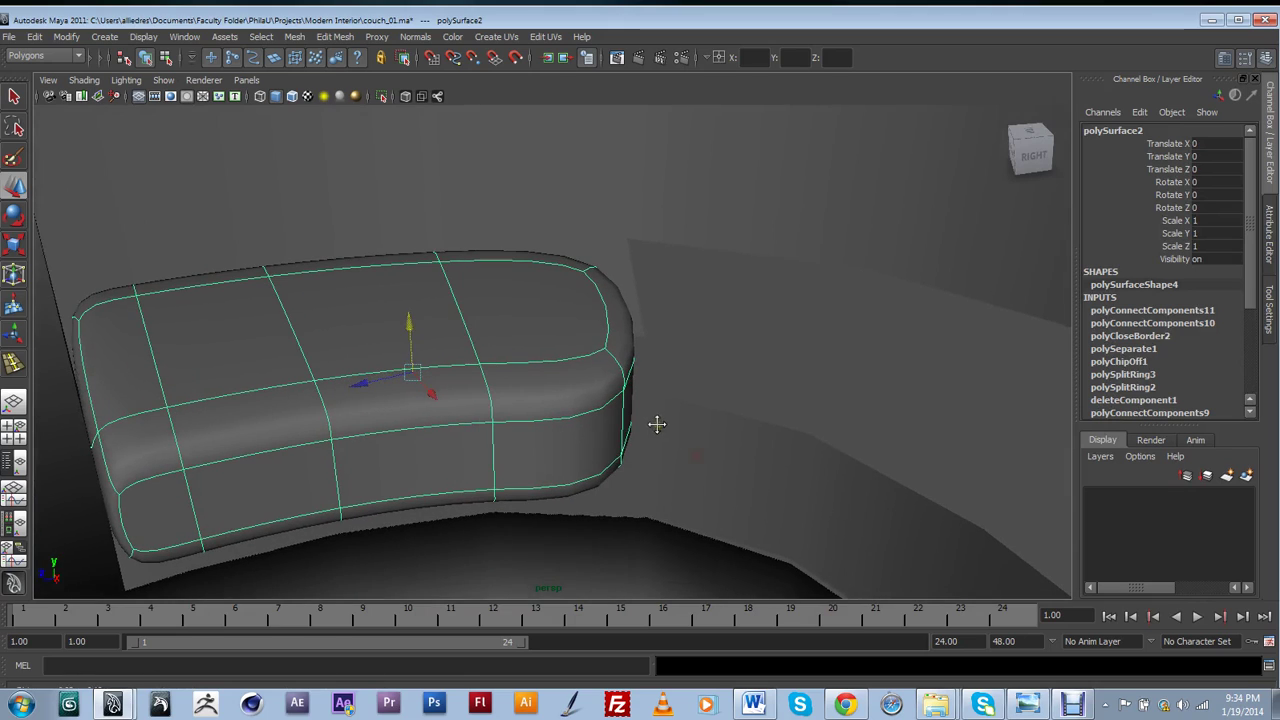
pyautogui.click(597, 368)
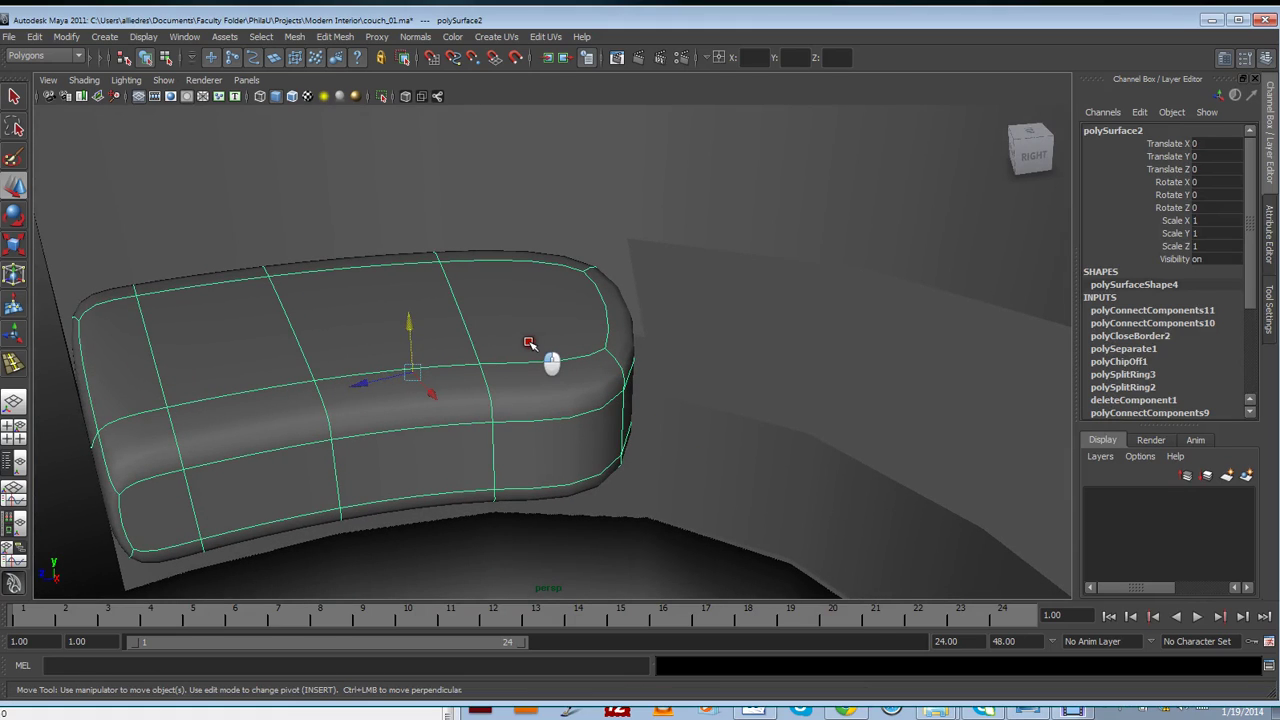
pyautogui.press('y')
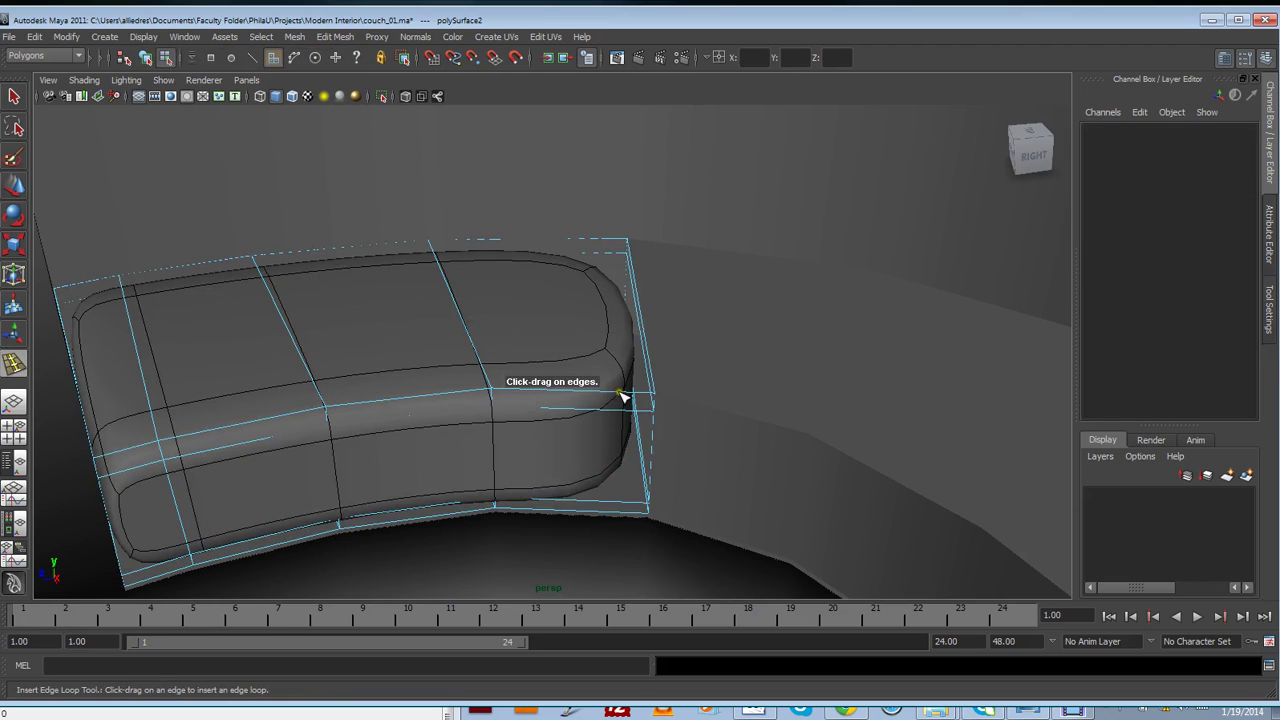
pyautogui.moveTo(622, 397); pyautogui.dragTo(641, 396)
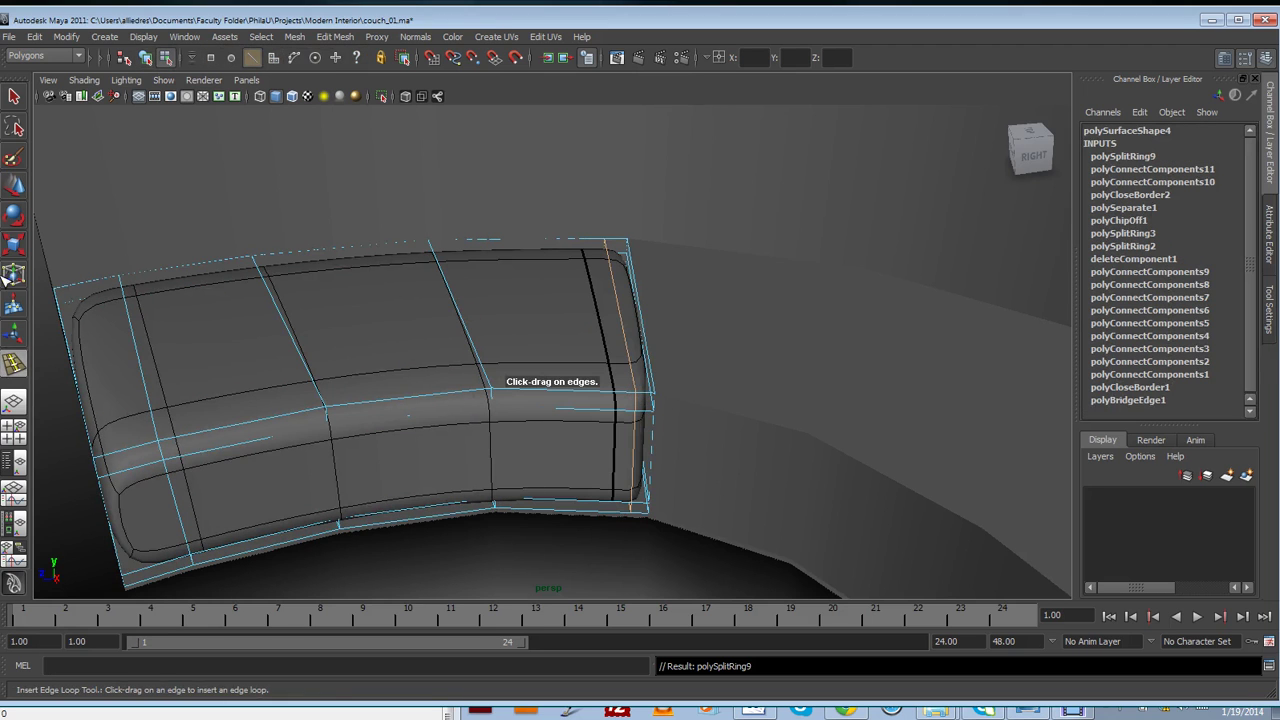
pyautogui.press('w')
pyautogui.scroll(-5, 574, 531)
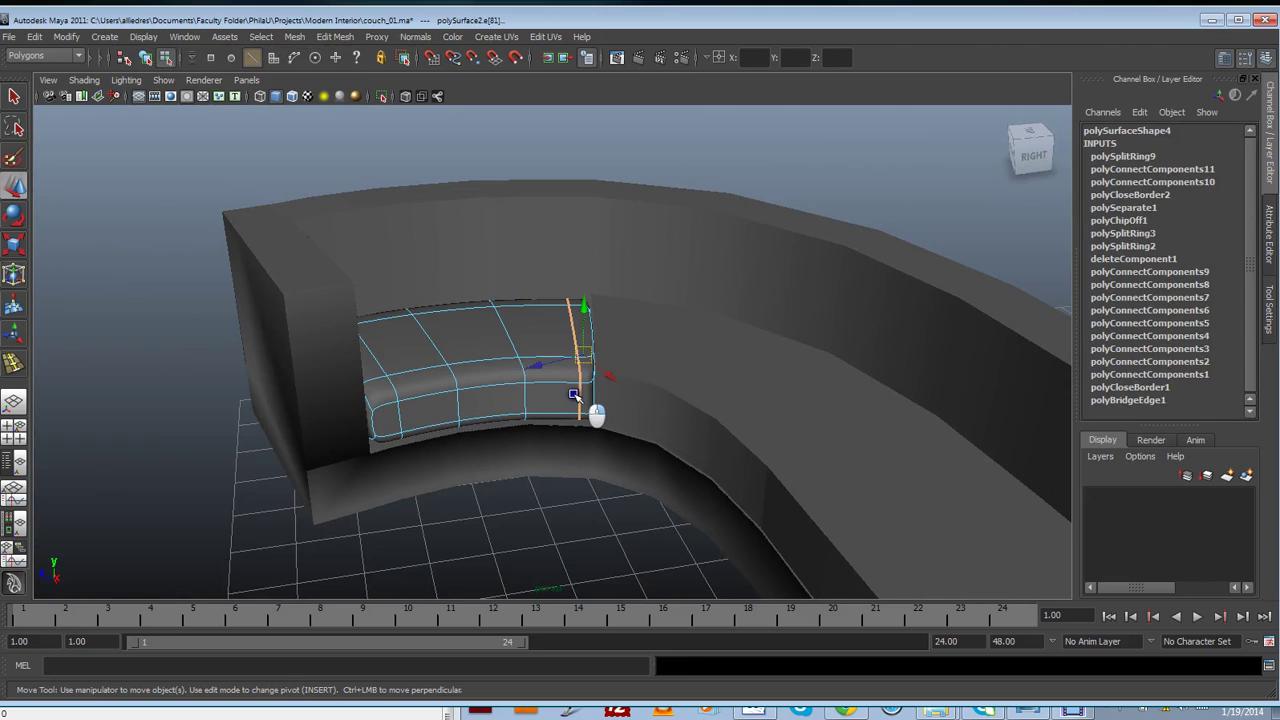
pyautogui.click(577, 489)
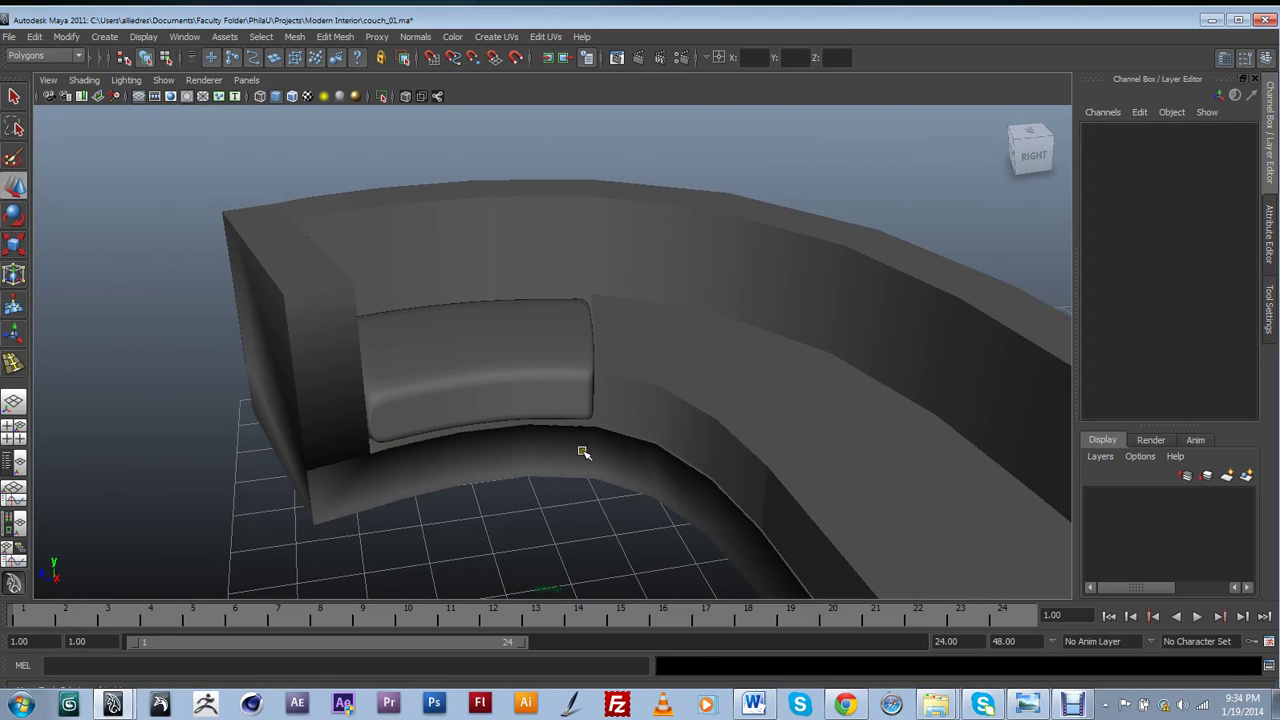
# Select the curved cushion piece beside the smoothed one and center its pivot
pyautogui.keyDown('alt'); pyautogui.moveTo(580, 449); pyautogui.dragTo(557, 380); pyautogui.keyUp('alt')
pyautogui.keyDown('alt'); pyautogui.moveTo(736, 476); pyautogui.dragTo(531, 470); pyautogui.keyUp('alt')
pyautogui.click(504, 389)
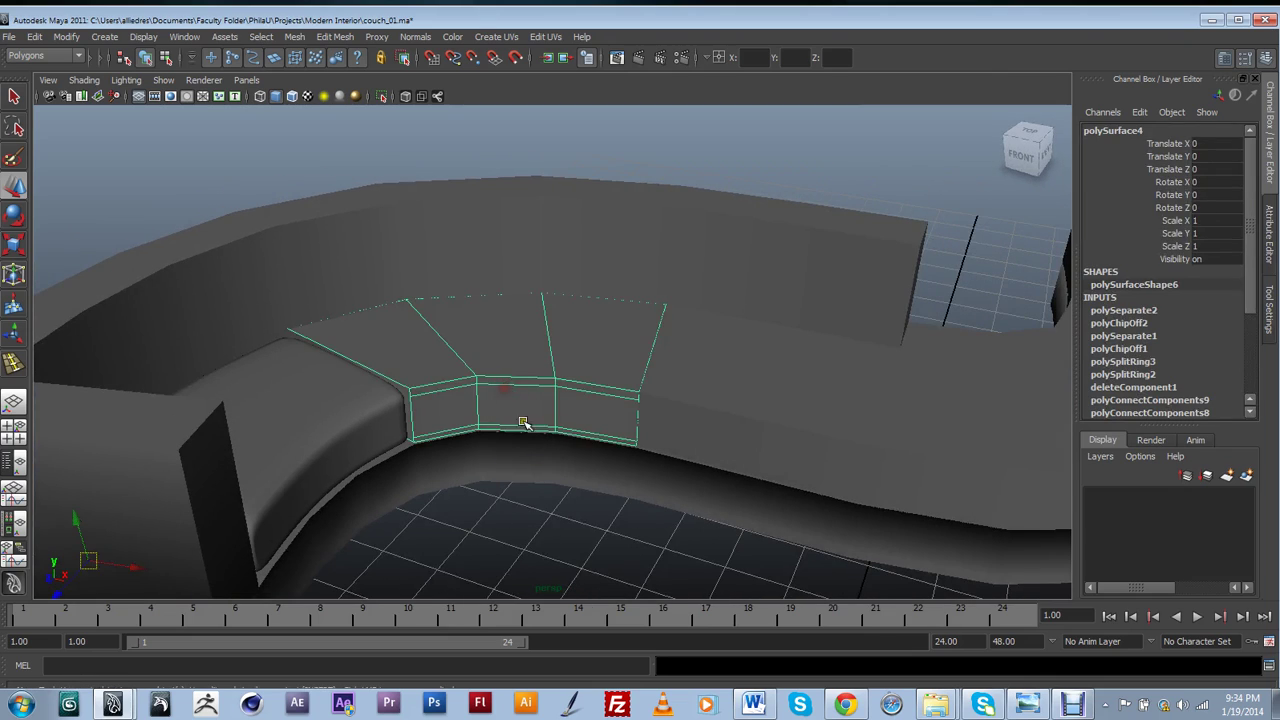
pyautogui.keyDown('alt'); pyautogui.moveTo(743, 451); pyautogui.dragTo(673, 418); pyautogui.keyUp('alt')
pyautogui.keyDown('alt'); pyautogui.moveTo(673, 418); pyautogui.dragTo(620, 429, button='right'); pyautogui.keyUp('alt')
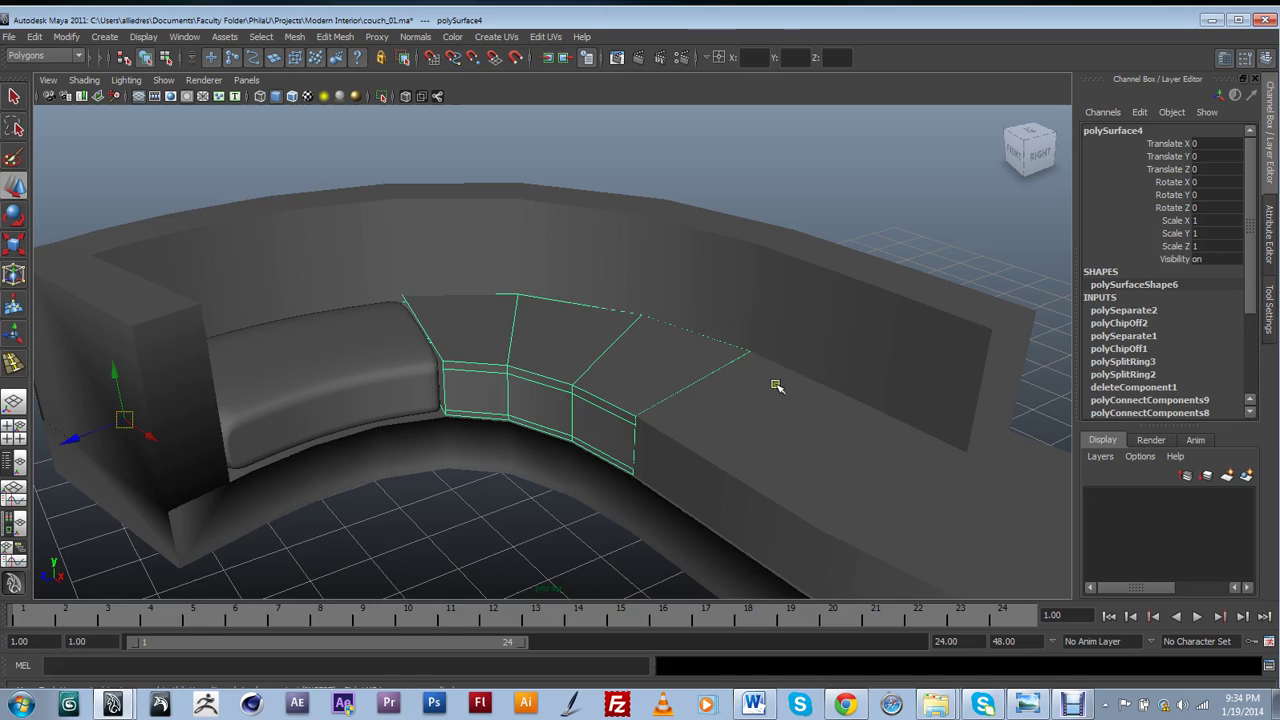
pyautogui.press('f')
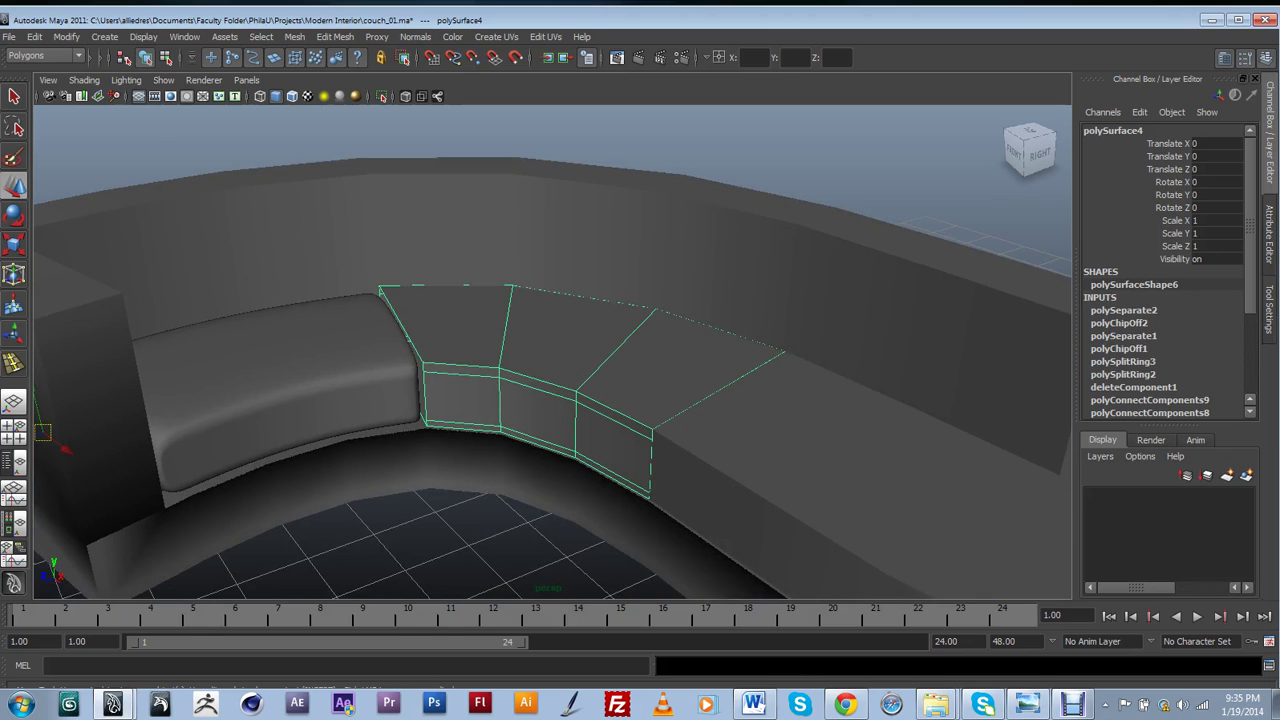
pyautogui.press('a')
pyautogui.keyDown('alt'); pyautogui.moveTo(629, 423); pyautogui.dragTo(568, 434); pyautogui.keyUp('alt')
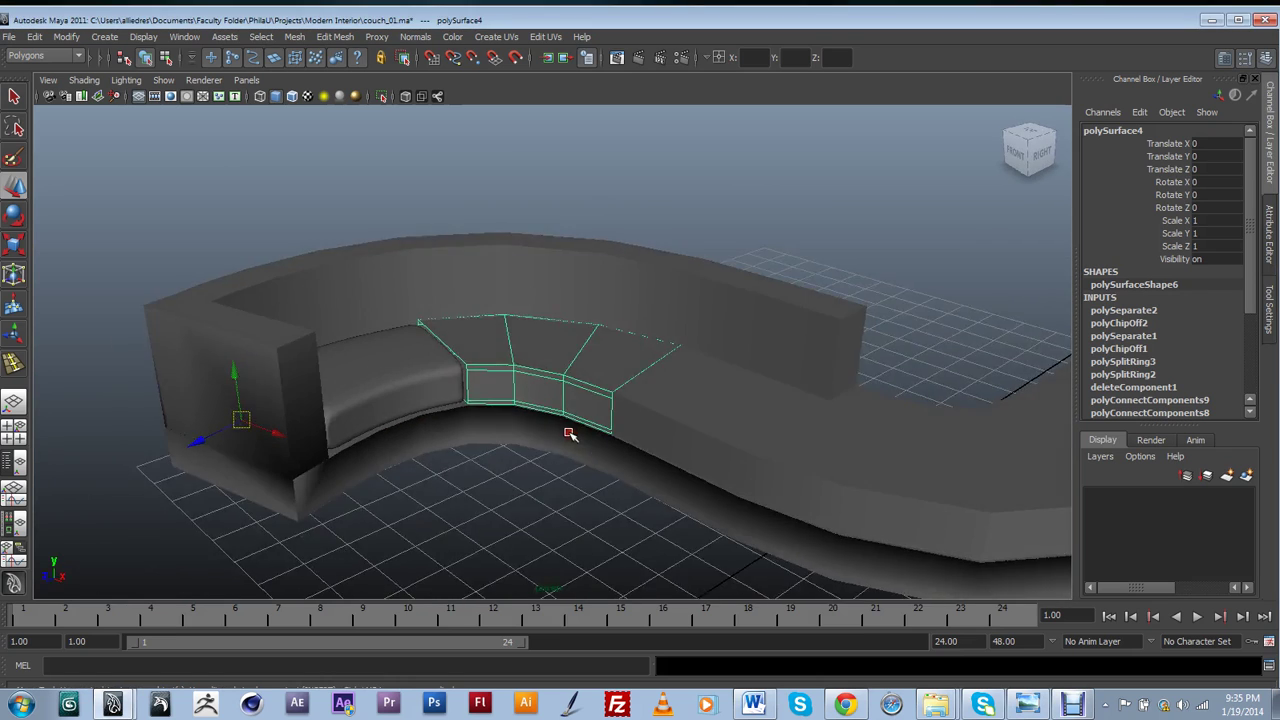
pyautogui.press('f')
pyautogui.click(68, 37)
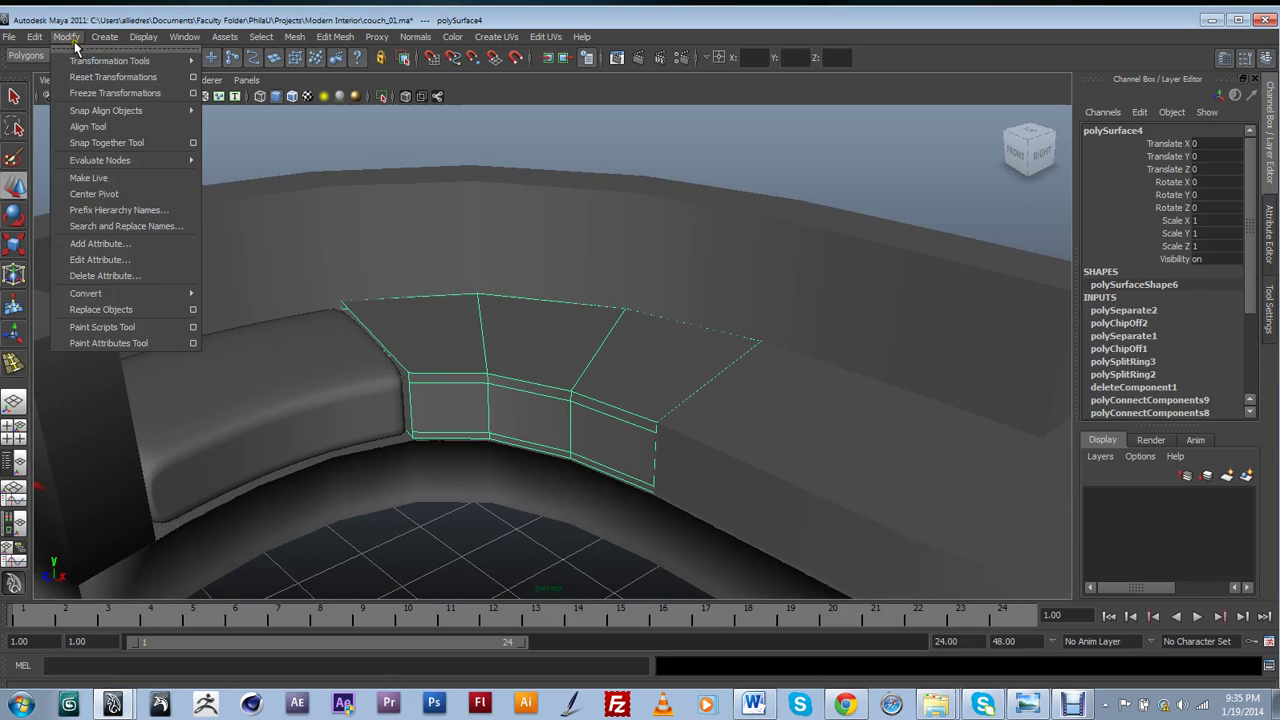
pyautogui.click(95, 187)
# Center the pivots of the two remaining unsmoothed cushion pieces together, and clear the selection
pyautogui.press('a')
pyautogui.keyDown('alt'); pyautogui.moveTo(863, 430); pyautogui.dragTo(729, 423); pyautogui.keyUp('alt')
pyautogui.click(735, 400)
pyautogui.keyDown('shift'); pyautogui.click(881, 364); pyautogui.keyUp('shift')
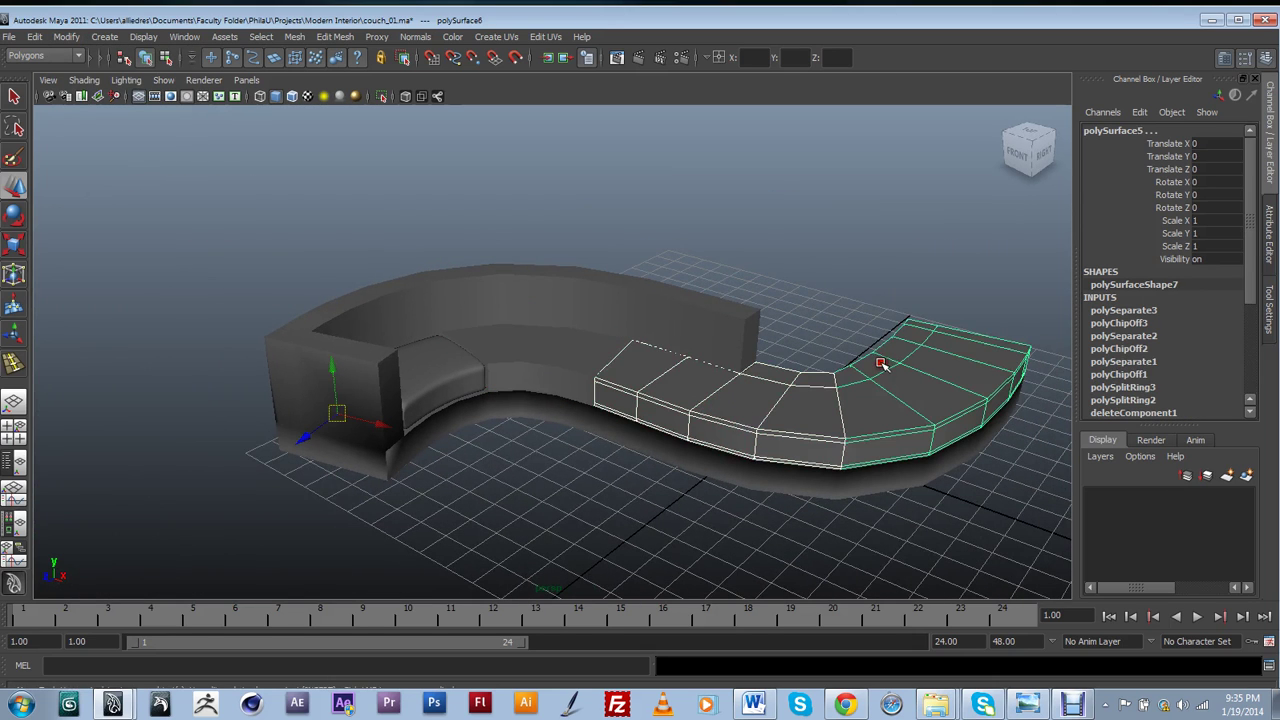
pyautogui.click(72, 41)
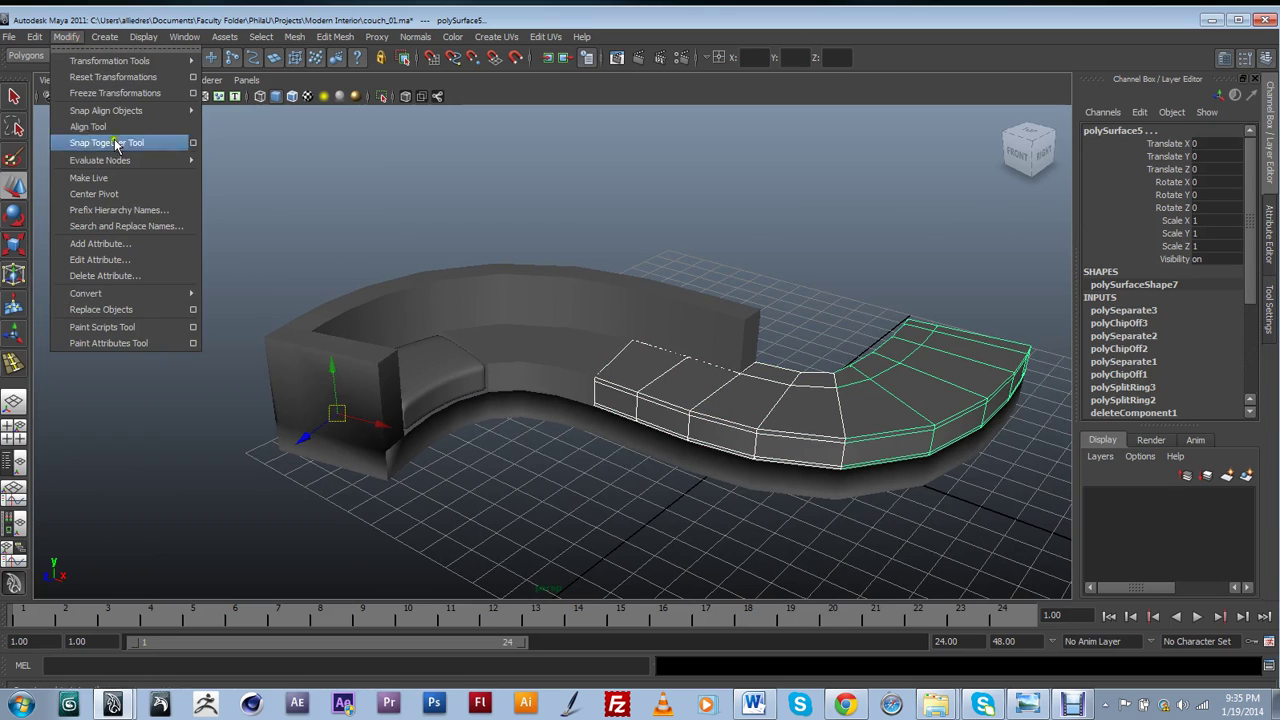
pyautogui.click(113, 188)
pyautogui.click(705, 214)
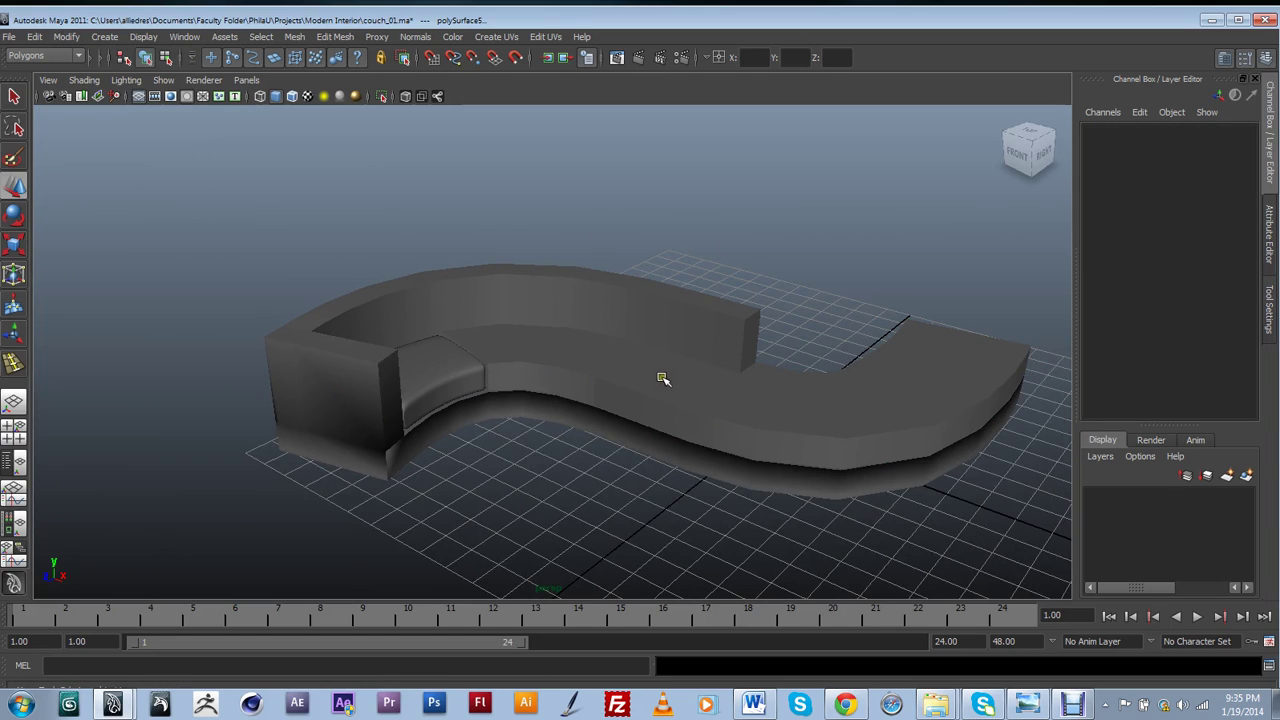
# Isolate the curved cushion piece beside the smoothed one and close both its open ends with Fill Hole
pyautogui.click(562, 366)
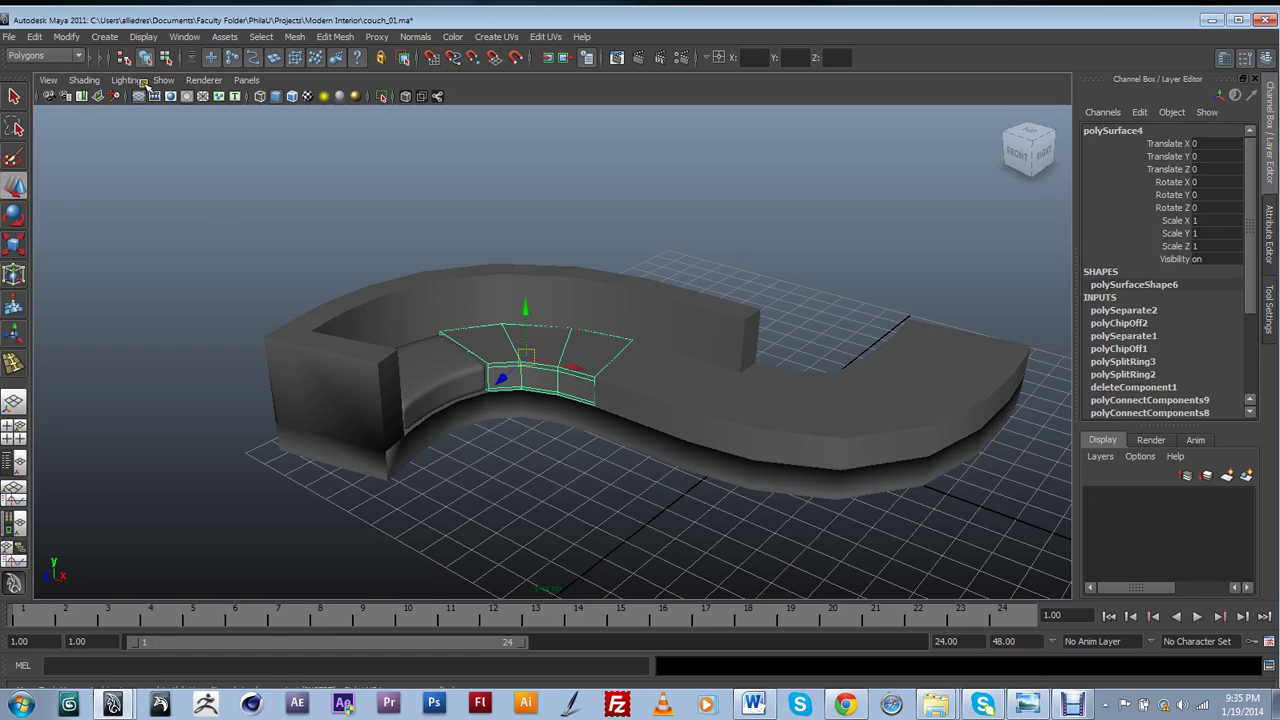
pyautogui.click(160, 80)
pyautogui.moveTo(205, 101)
pyautogui.click(296, 108)
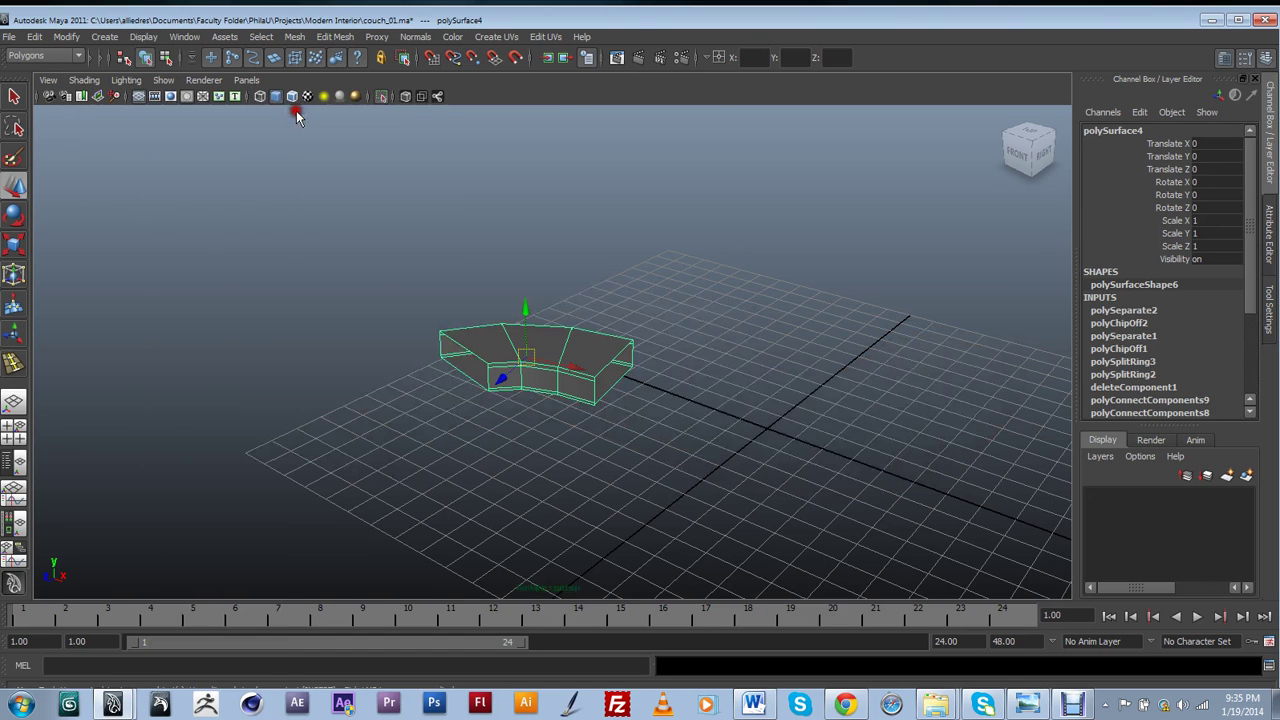
pyautogui.scroll(5, 549, 423)
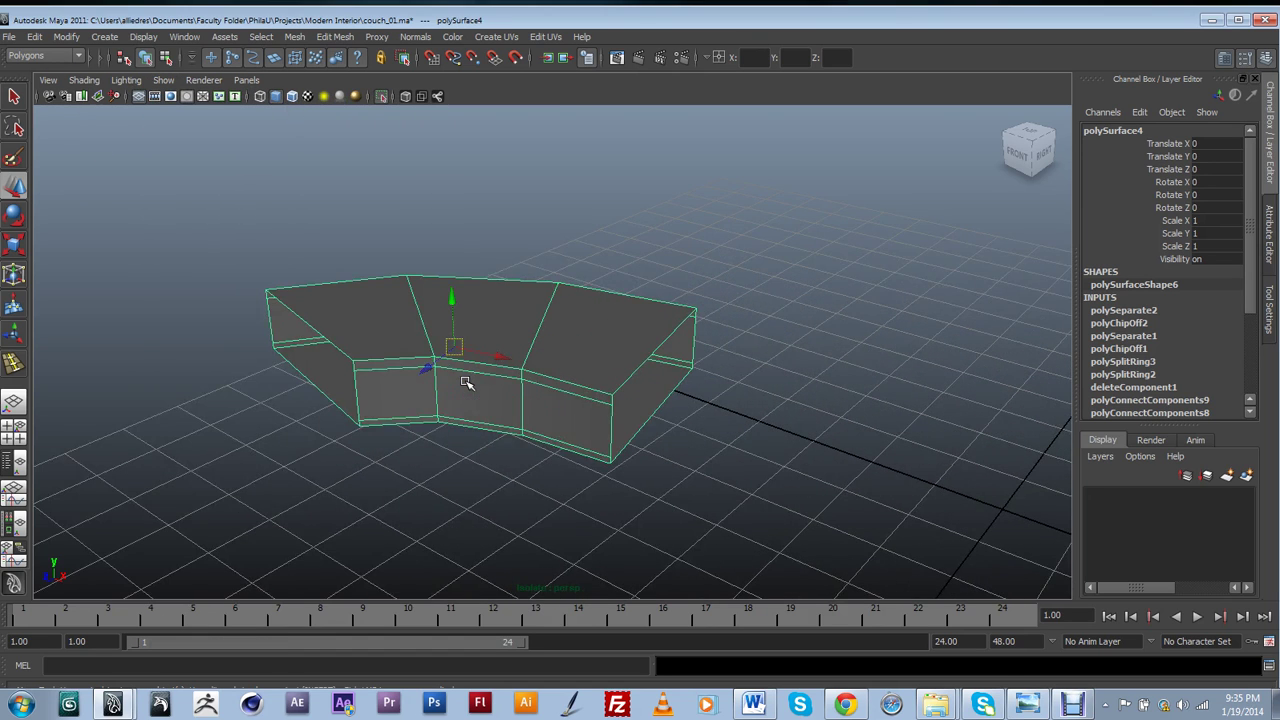
pyautogui.click(294, 36)
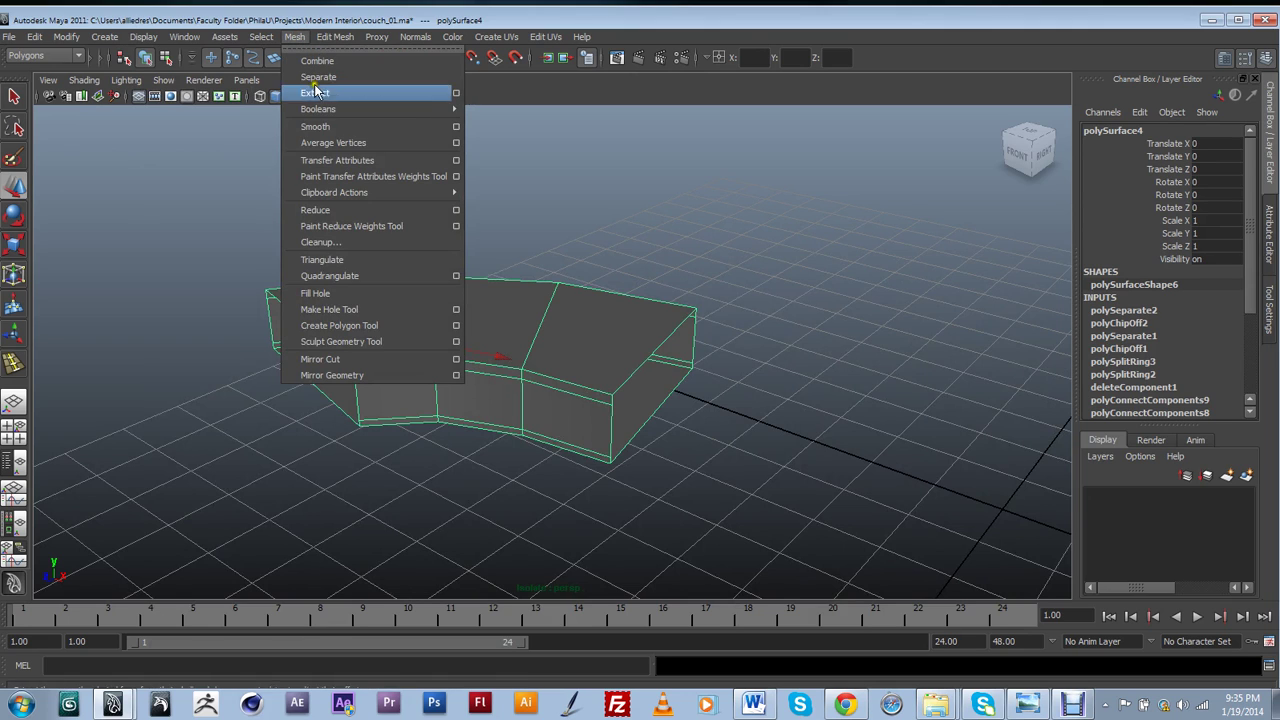
pyautogui.click(321, 293)
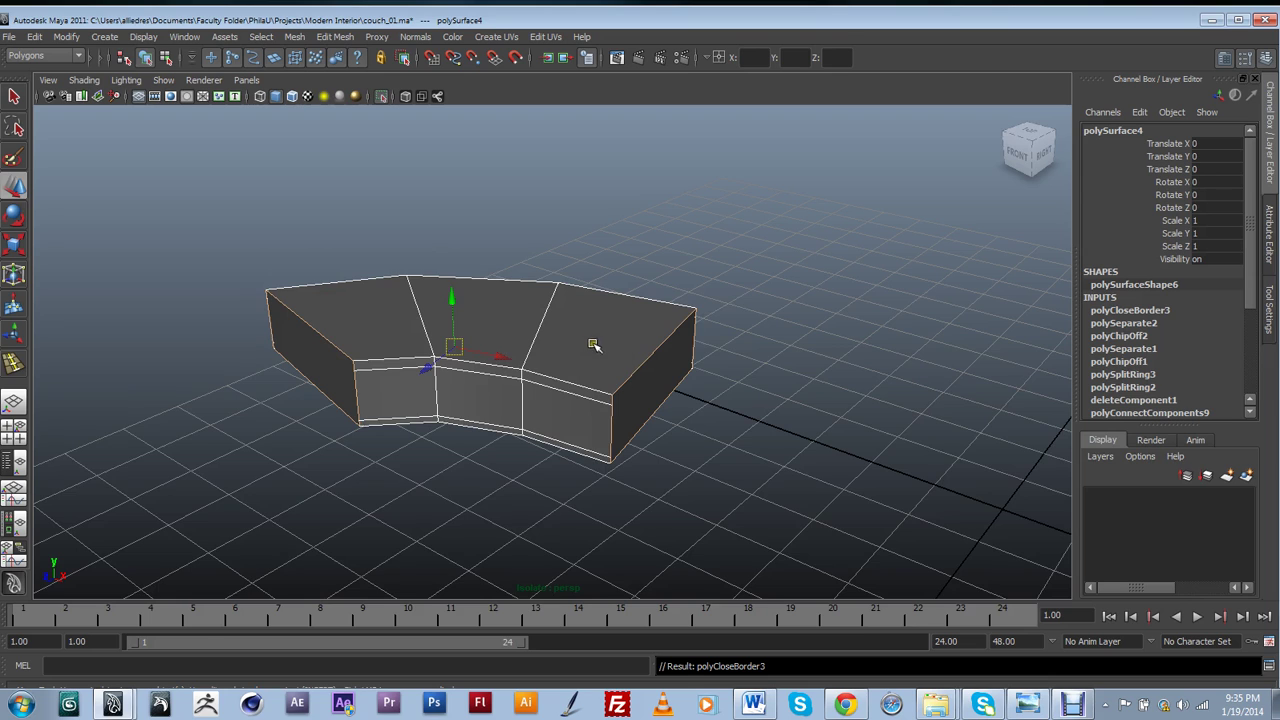
# Connect the upper and lower vertex pairs with edges across the end face farther from the smoothed cushion
pyautogui.keyDown('alt'); pyautogui.moveTo(640, 410); pyautogui.dragTo(663, 429); pyautogui.keyUp('alt')
pyautogui.moveTo(634, 434); pyautogui.dragTo(612, 412, button='right')
pyautogui.click(610, 415)
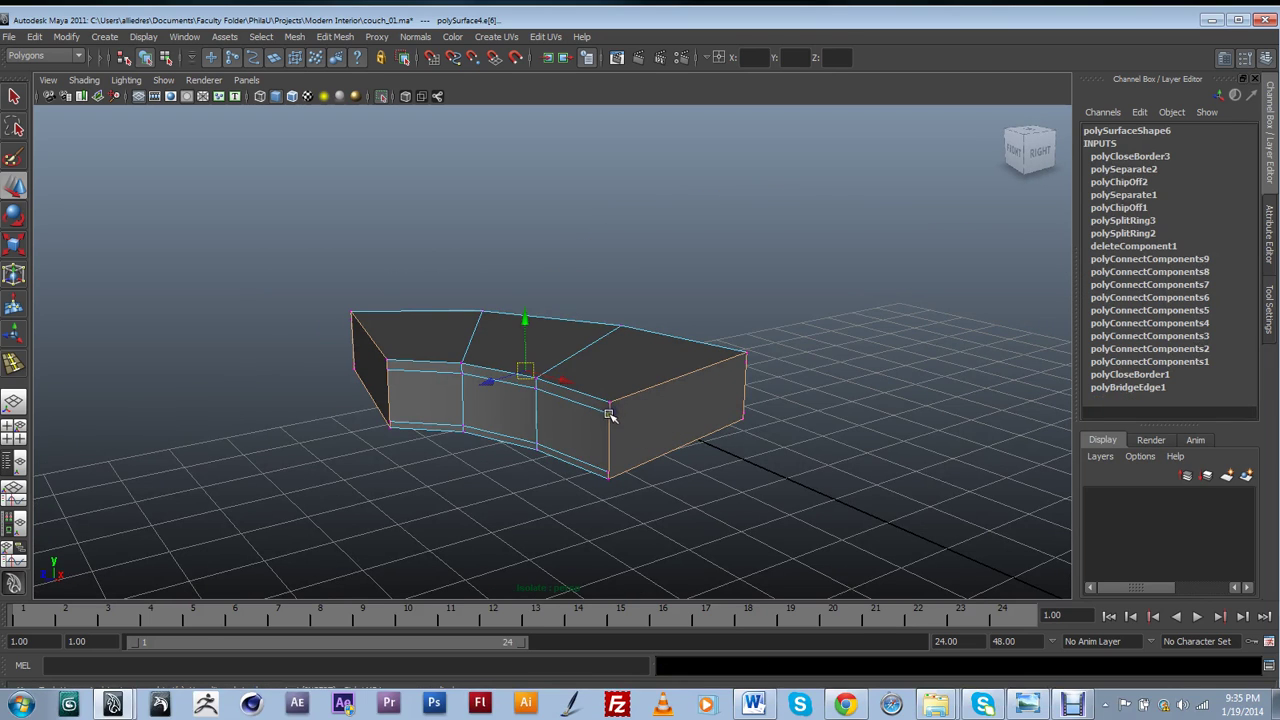
pyautogui.click(614, 413)
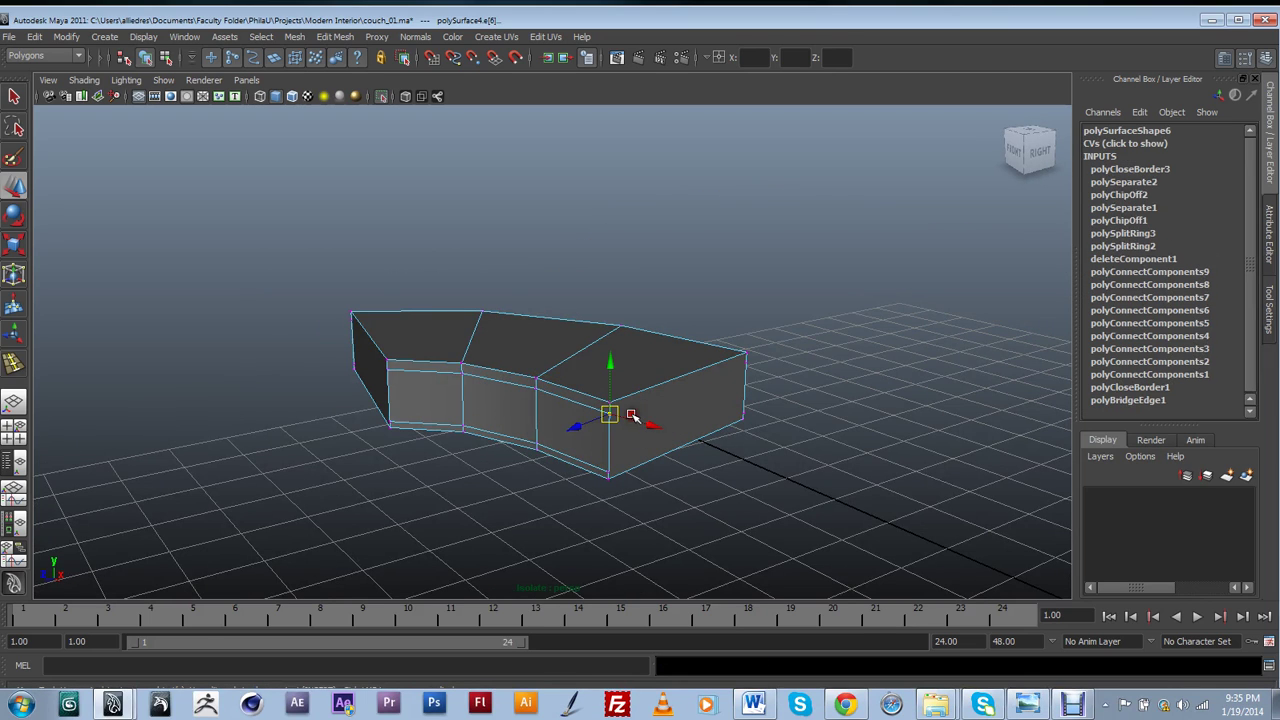
pyautogui.keyDown('shift'); pyautogui.click(748, 364); pyautogui.keyUp('shift')
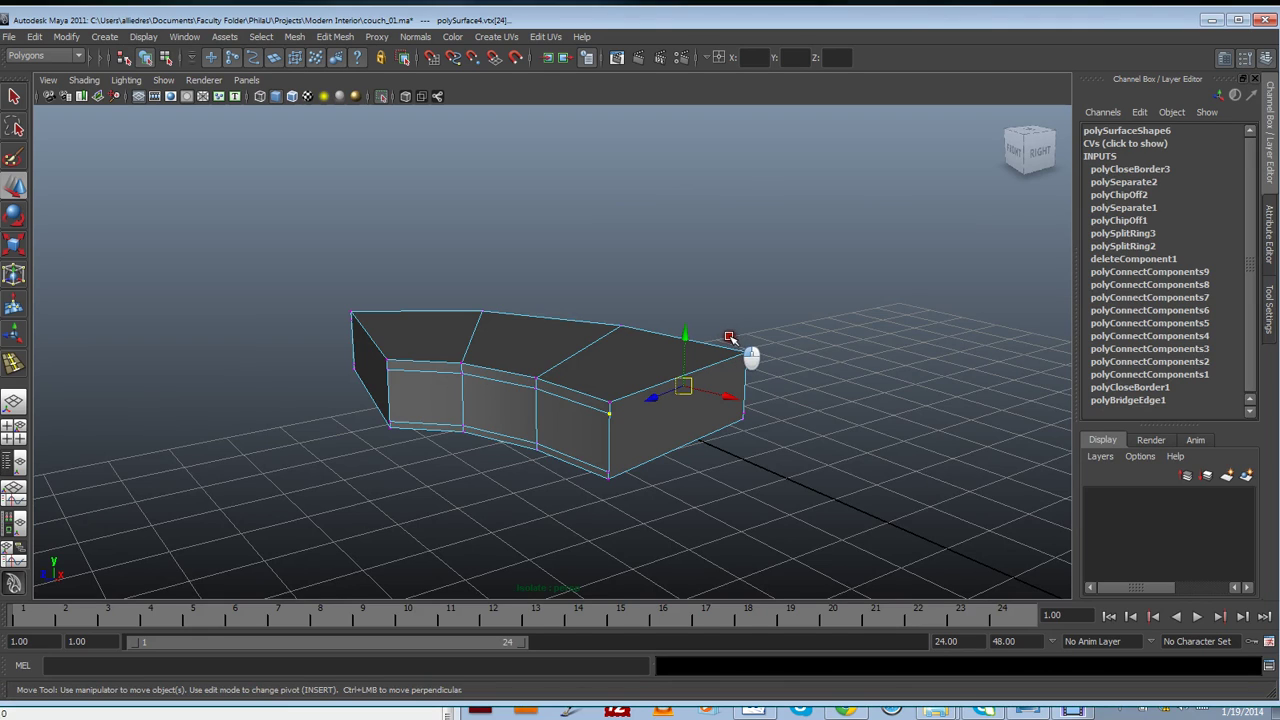
pyautogui.keyDown('shift'); pyautogui.moveTo(707, 302); pyautogui.dragTo(707, 290, button='right'); pyautogui.keyUp('shift')
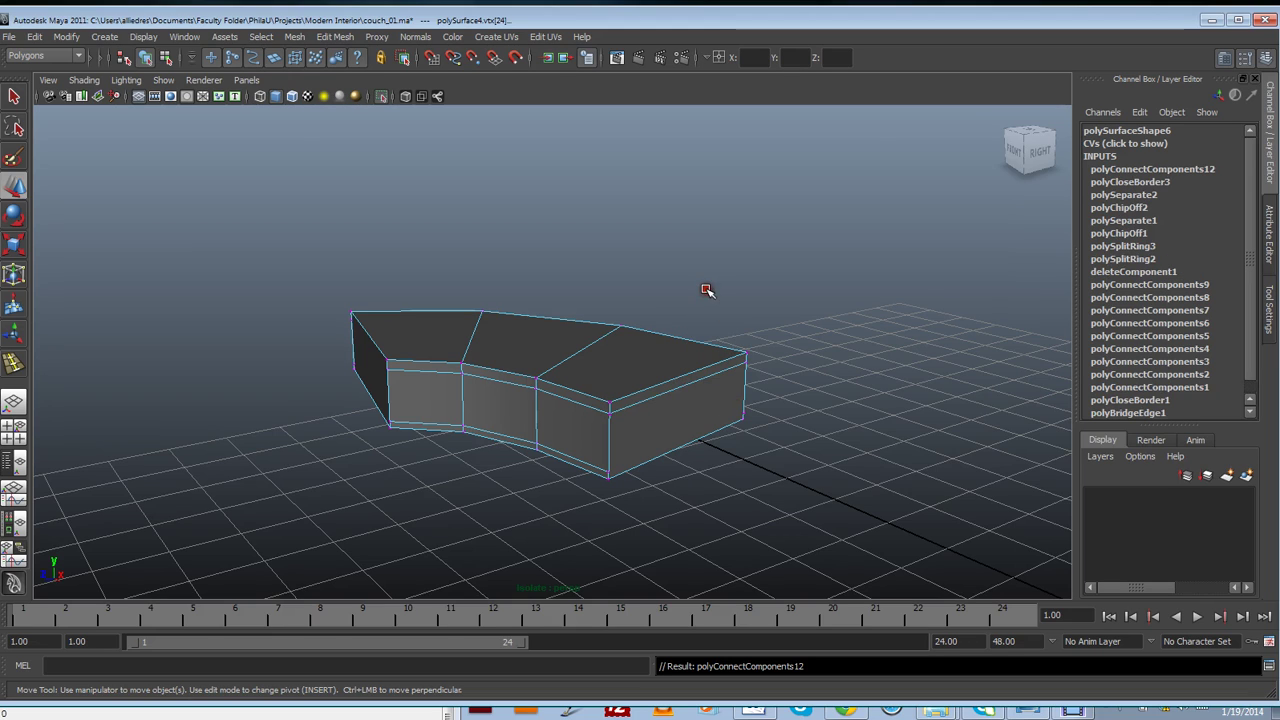
pyautogui.click(610, 467)
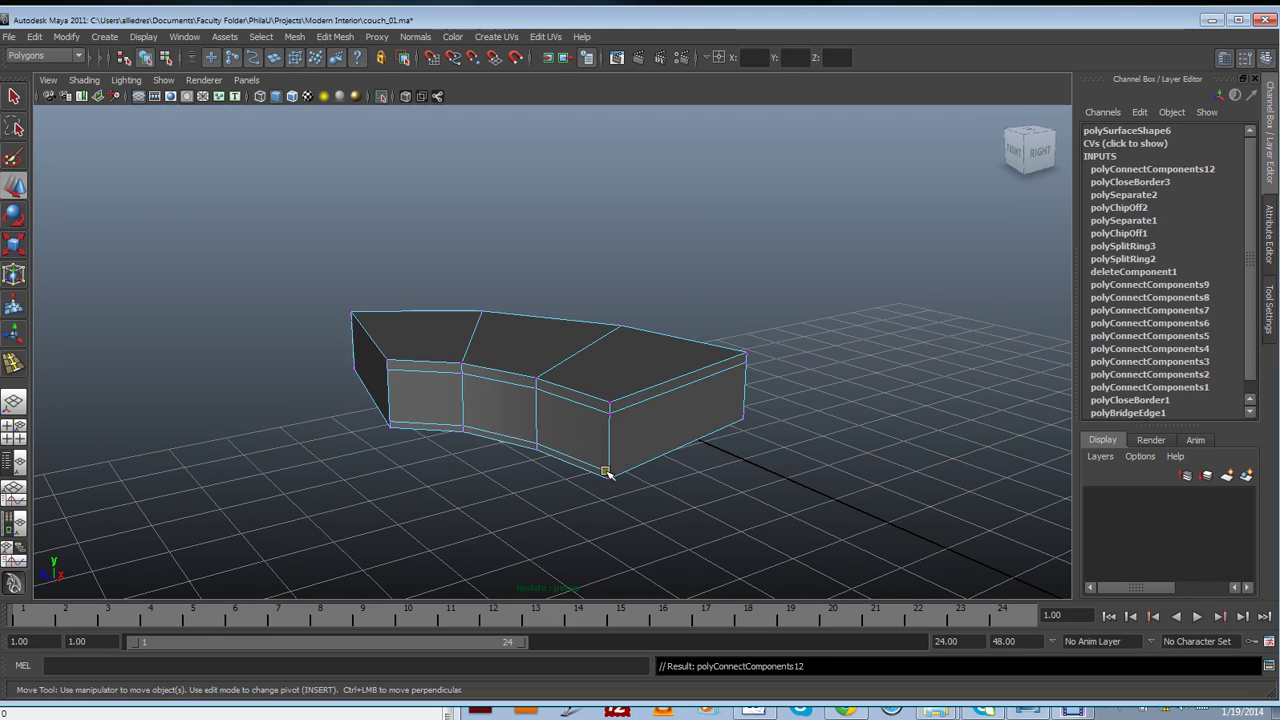
pyautogui.keyDown('shift'); pyautogui.click(744, 413); pyautogui.keyUp('shift')
pyautogui.keyDown('shift'); pyautogui.moveTo(683, 425); pyautogui.dragTo(589, 437, button='right'); pyautogui.keyUp('shift')
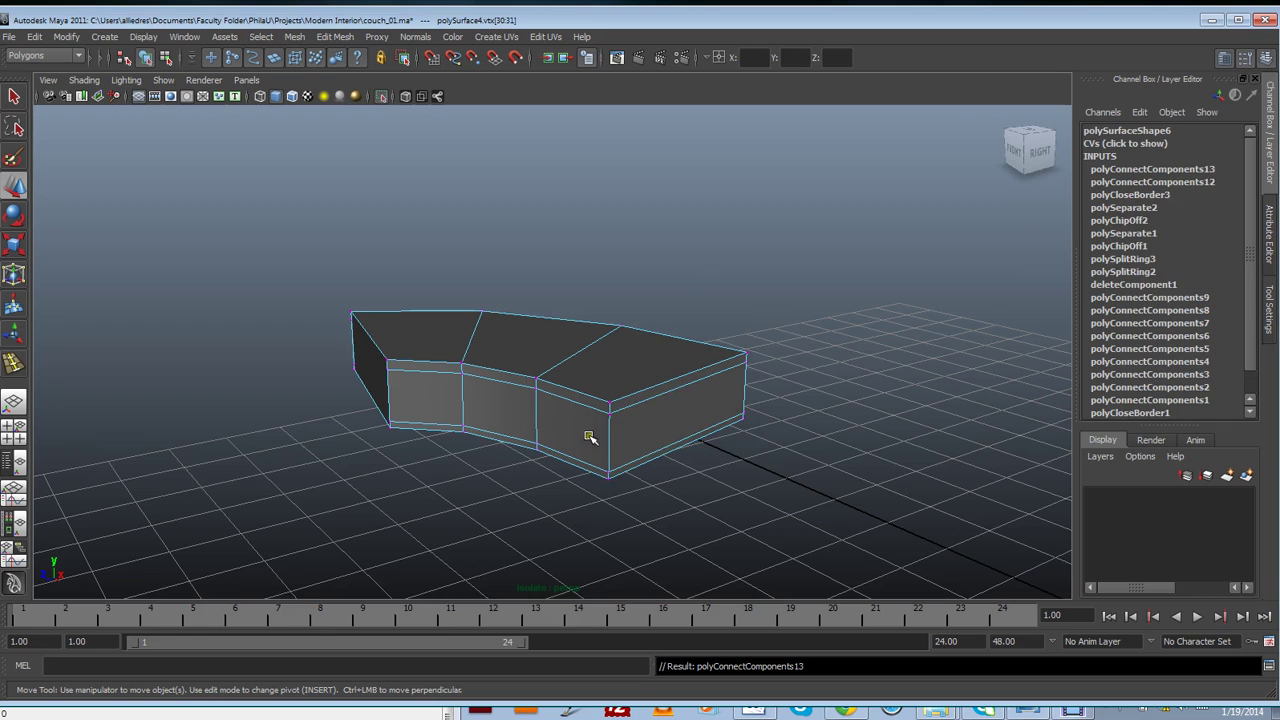
# Connect the upper and lower vertex pairs across the opposite end face with edges, and reselect the piece in object mode
pyautogui.keyDown('alt'); pyautogui.moveTo(519, 441); pyautogui.dragTo(651, 453); pyautogui.keyUp('alt')
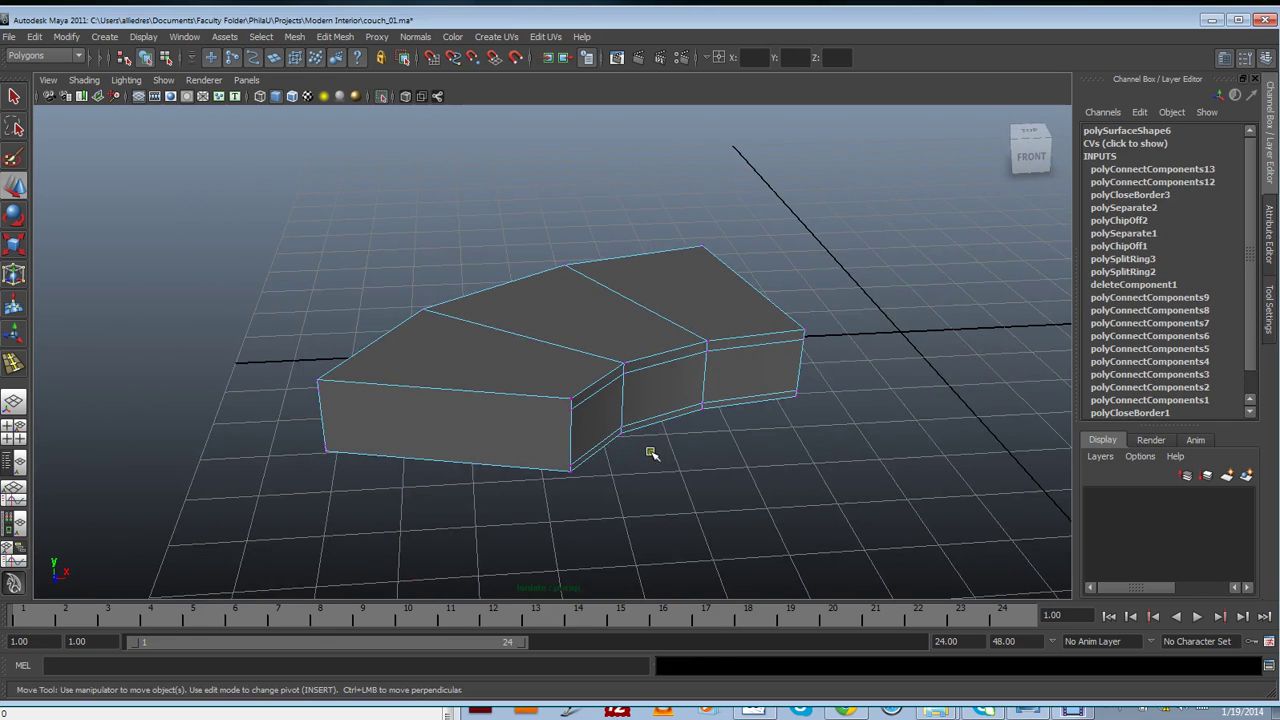
pyautogui.click(317, 390)
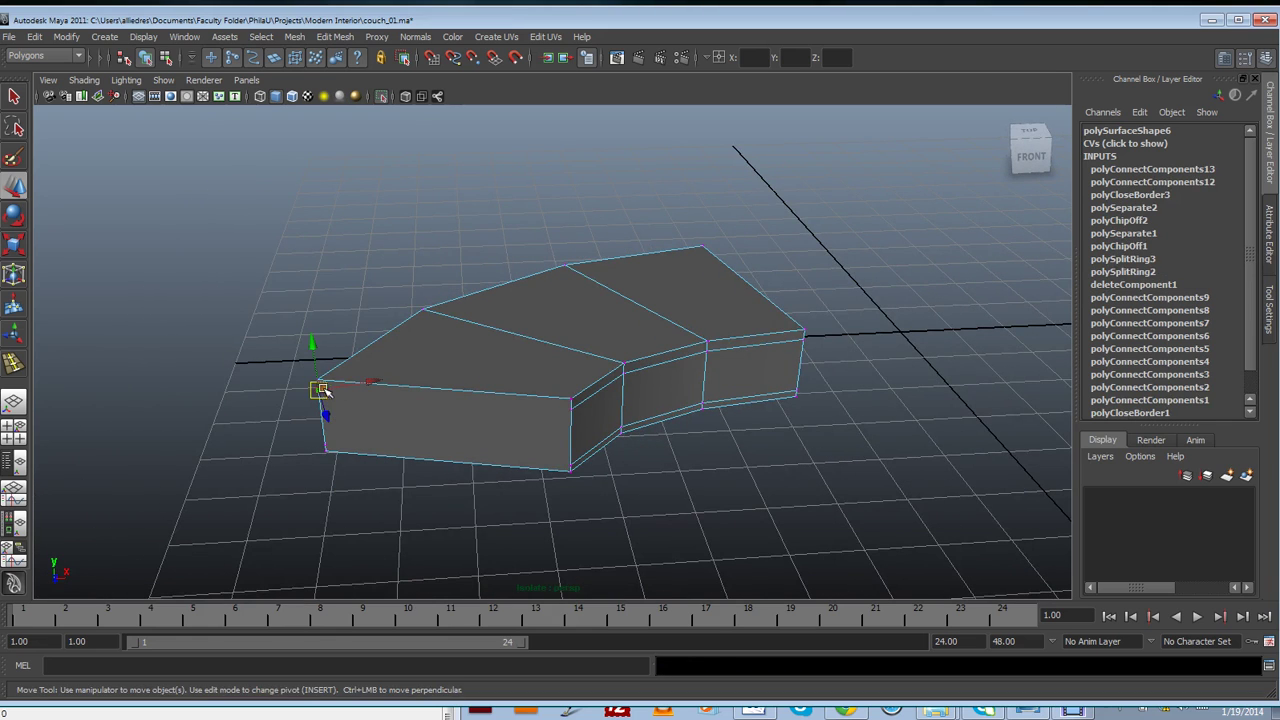
pyautogui.keyDown('shift'); pyautogui.click(571, 410); pyautogui.keyUp('shift')
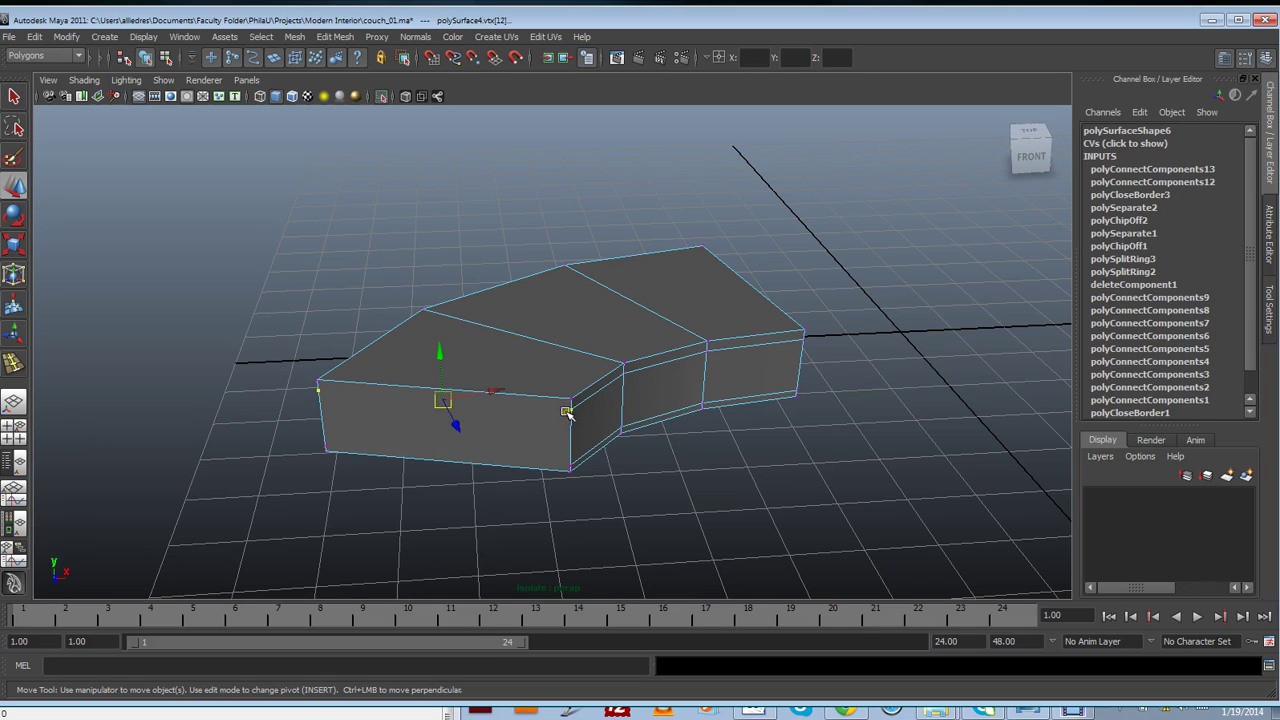
pyautogui.keyDown('shift'); pyautogui.moveTo(567, 412); pyautogui.dragTo(533, 458, button='right'); pyautogui.keyUp('shift')
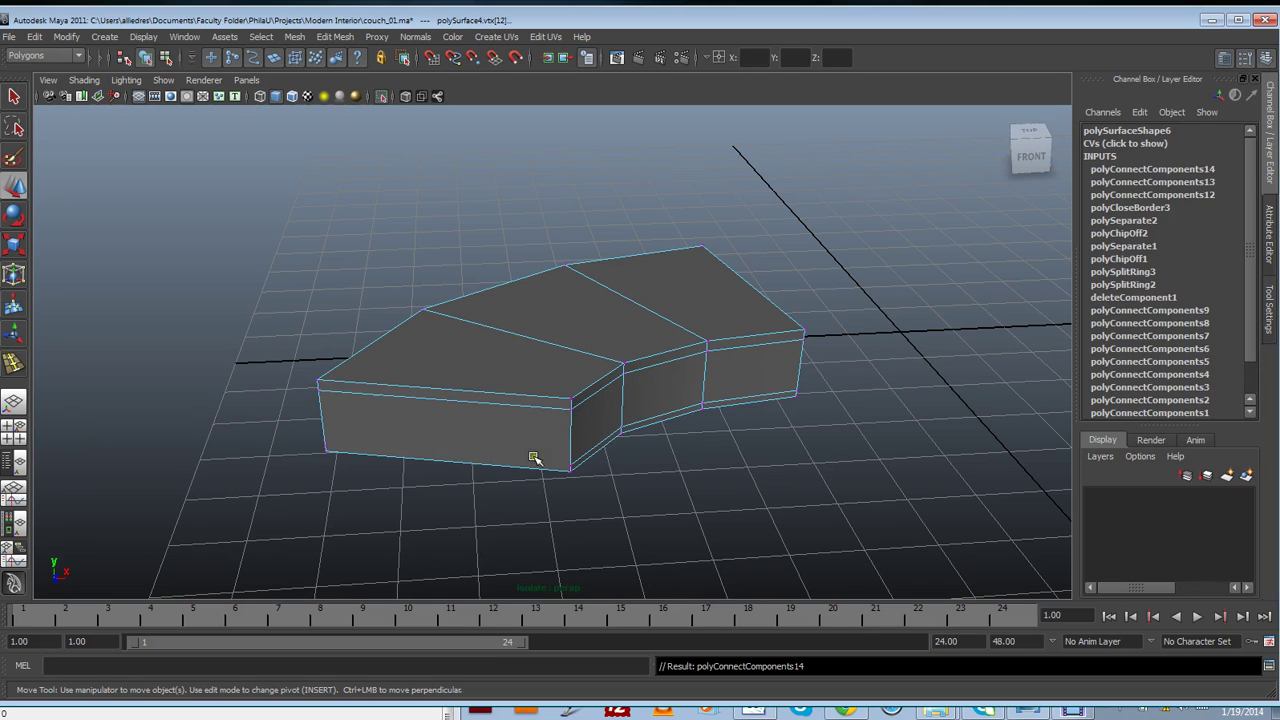
pyautogui.click(324, 446)
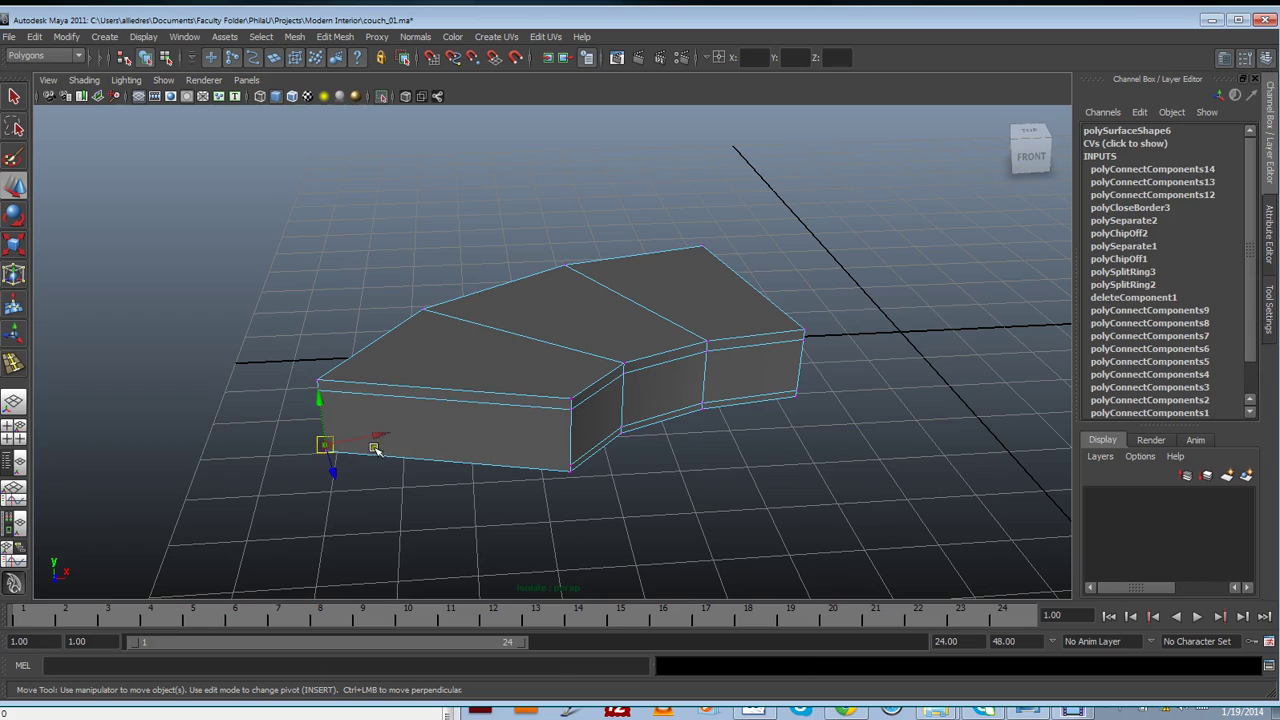
pyautogui.keyDown('shift'); pyautogui.click(570, 464); pyautogui.keyUp('shift')
pyautogui.press('g')
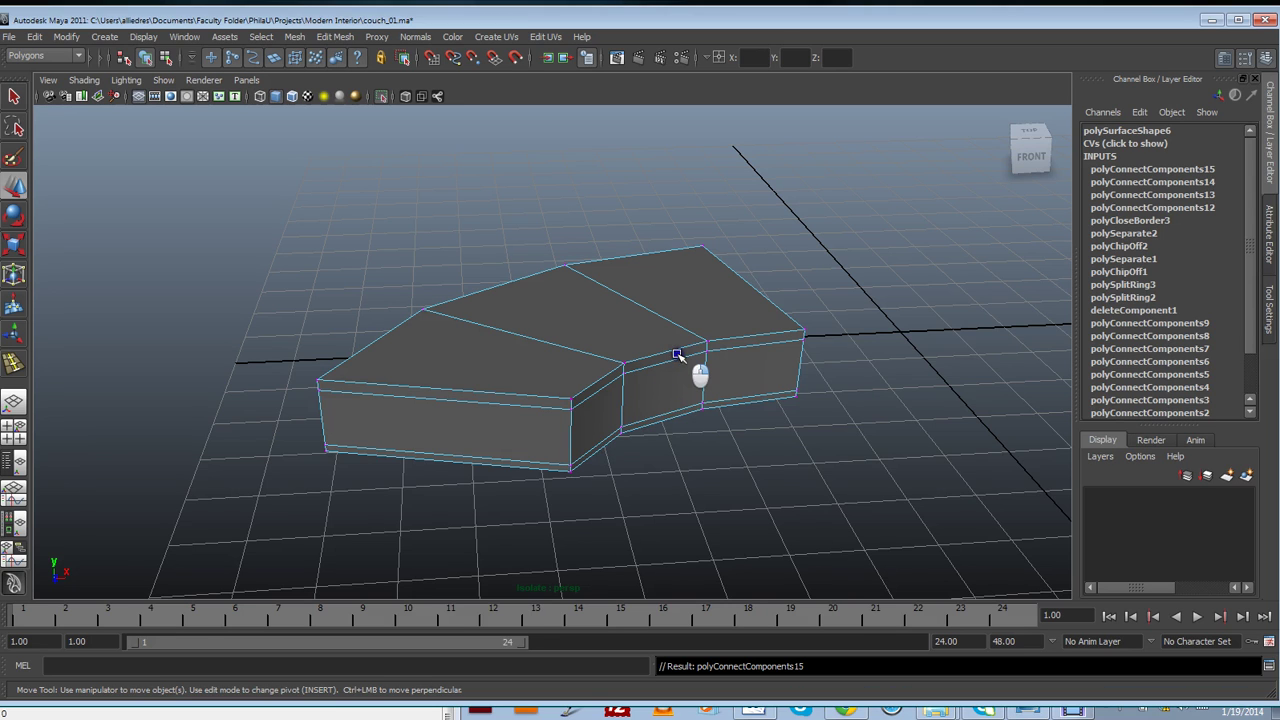
pyautogui.press('F8')
pyautogui.click(718, 330)
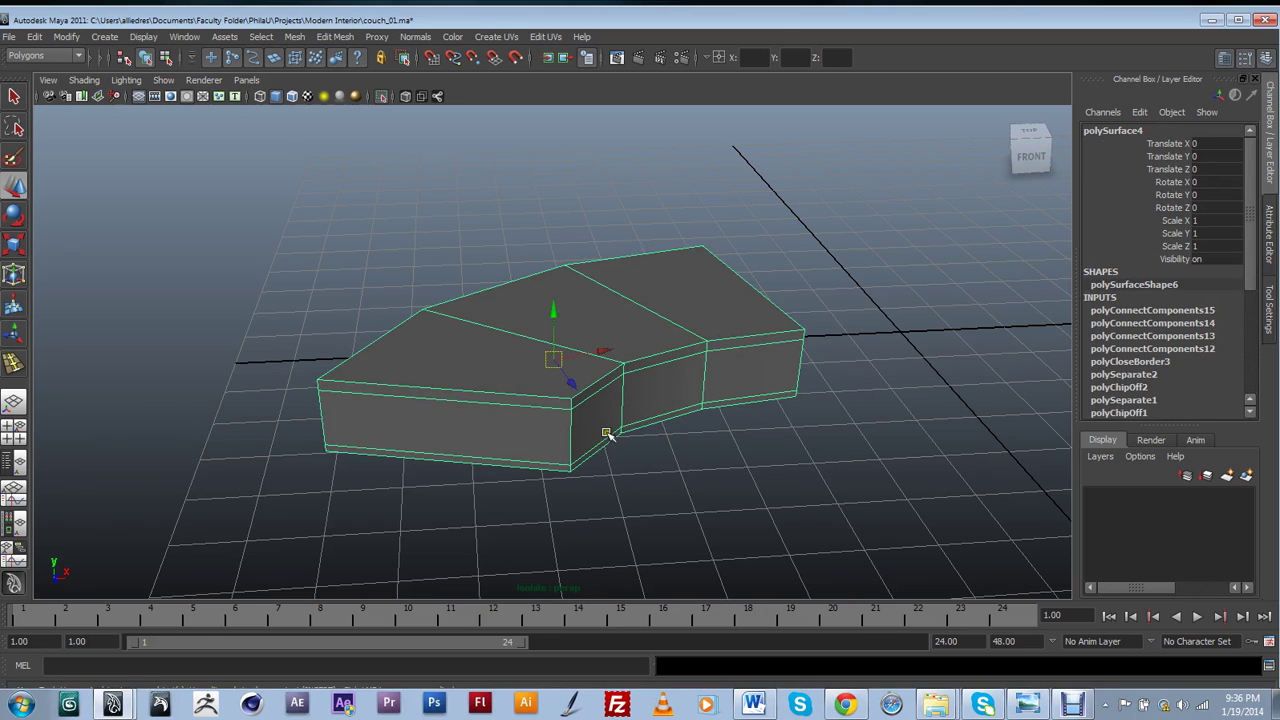
# Show the whole sofa again and turn on the smooth preview for the newly capped curved cushion piece
pyautogui.moveTo(607, 435)
pyautogui.keyDown('alt'); pyautogui.mouseDown()
pyautogui.moveTo(586, 437)
pyautogui.moveTo(610, 440)
pyautogui.mouseUp(); pyautogui.keyUp('alt')
pyautogui.click(162, 80)
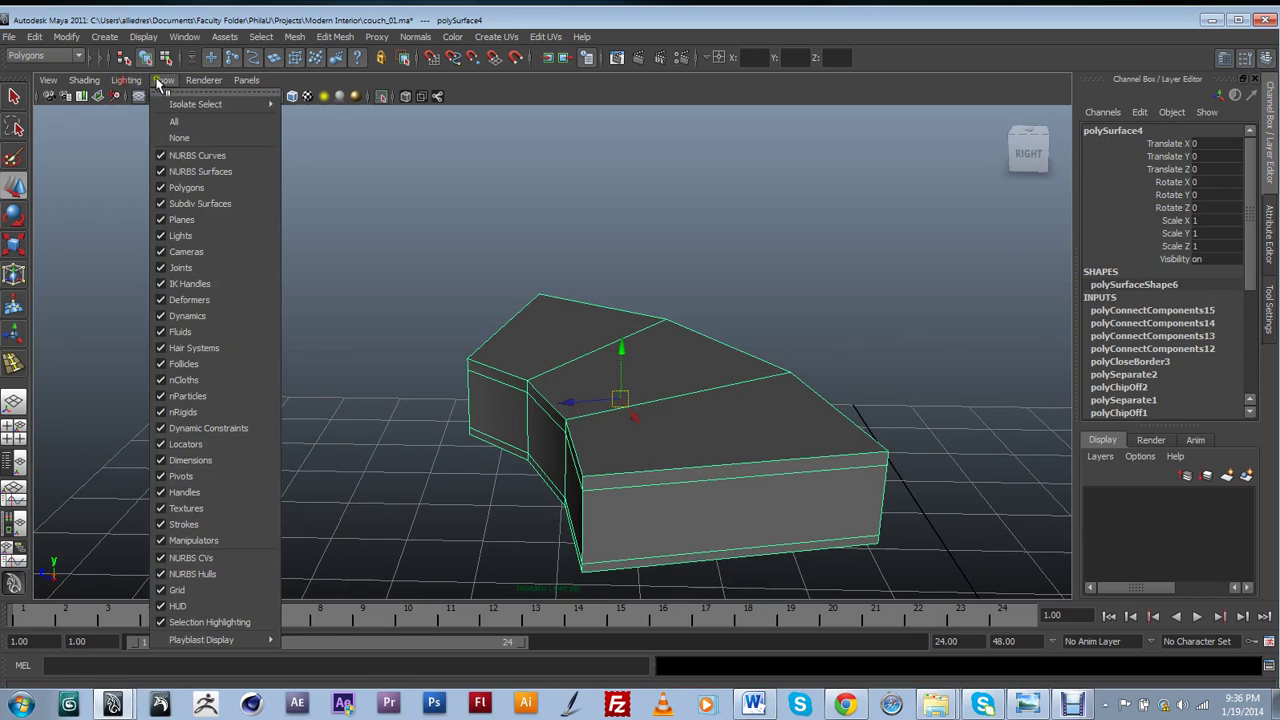
pyautogui.moveTo(211, 111)
pyautogui.click(320, 113)
pyautogui.keyDown('alt'); pyautogui.moveTo(400, 340); pyautogui.dragTo(677, 491); pyautogui.keyUp('alt')
pyautogui.press('3')
pyautogui.keyDown('alt'); pyautogui.moveTo(655, 555); pyautogui.dragTo(640, 478); pyautogui.keyUp('alt')
pyautogui.click(638, 478)
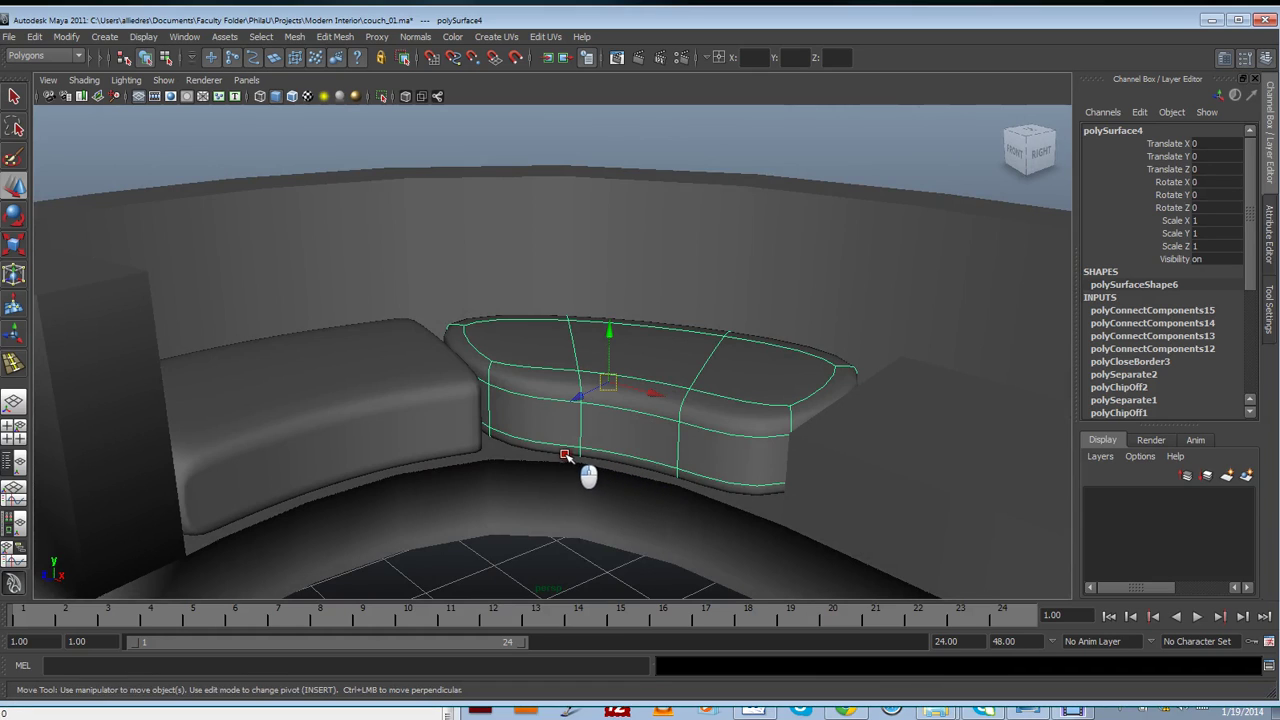
# Insert an edge loop close to each end of the smoothed cushion piece, and return to the Move tool
pyautogui.keyDown('shift'); pyautogui.moveTo(565, 456); pyautogui.dragTo(558, 453, button='right'); pyautogui.keyUp('shift')
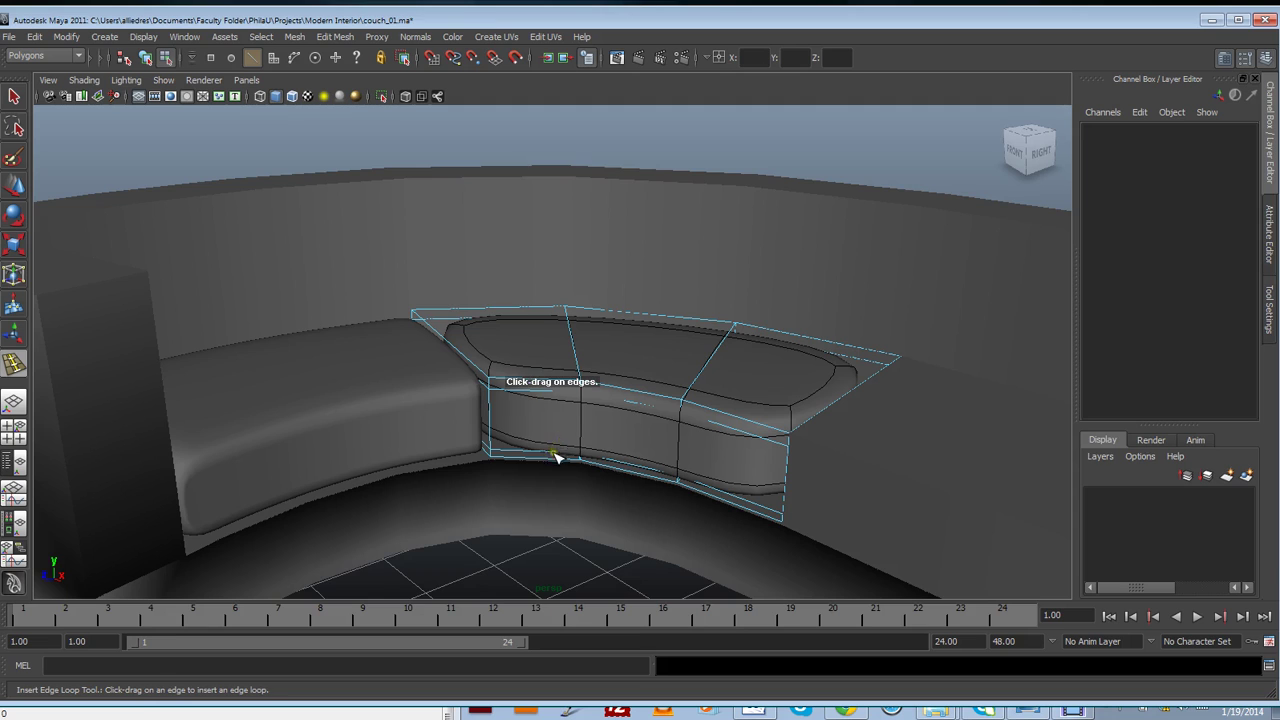
pyautogui.keyDown('alt'); pyautogui.moveTo(557, 451); pyautogui.dragTo(490, 384); pyautogui.keyUp('alt')
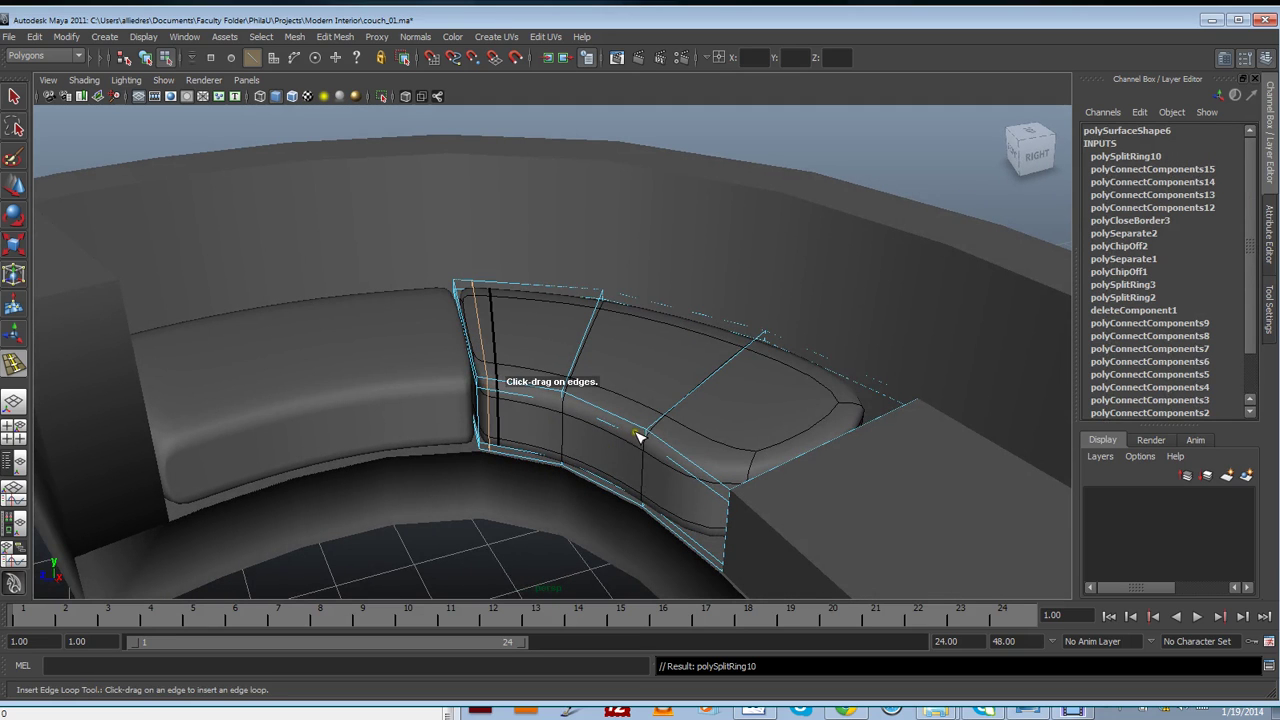
pyautogui.keyDown('alt'); pyautogui.moveTo(638, 437); pyautogui.dragTo(714, 429); pyautogui.keyUp('alt')
pyautogui.moveTo(813, 383); pyautogui.dragTo(822, 382)
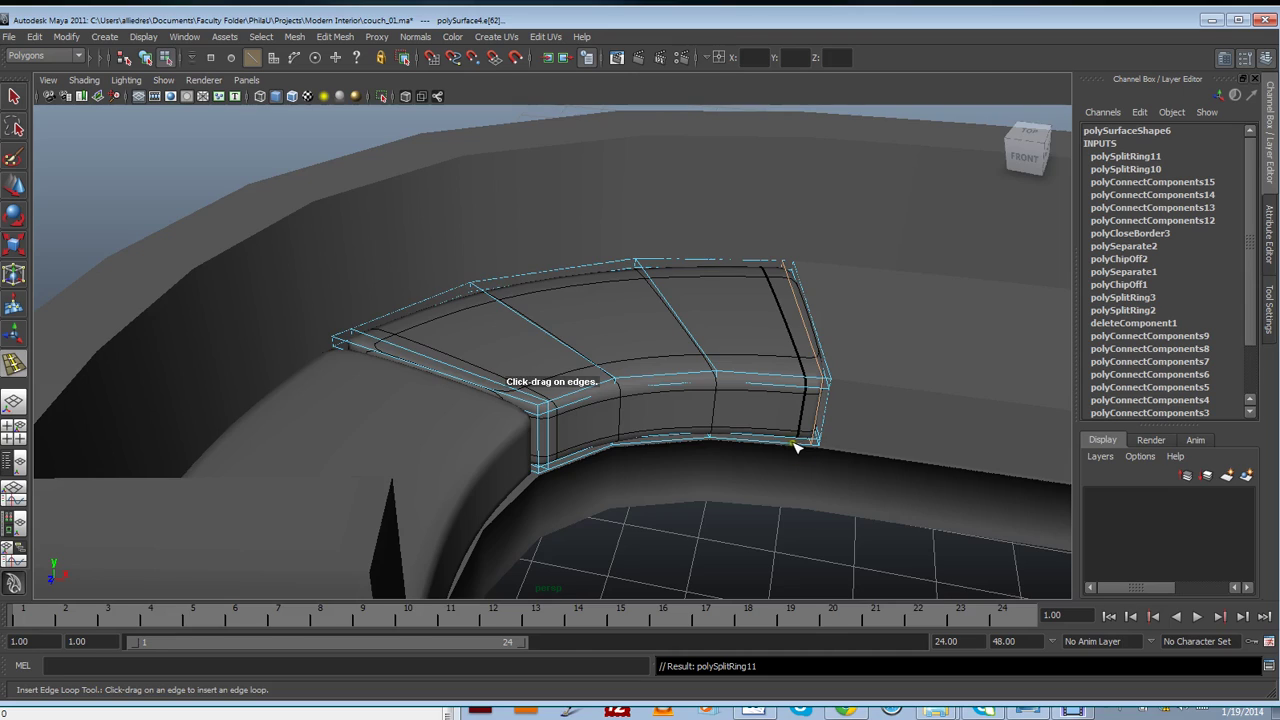
pyautogui.keyDown('alt'); pyautogui.moveTo(795, 447); pyautogui.dragTo(440, 376); pyautogui.keyUp('alt')
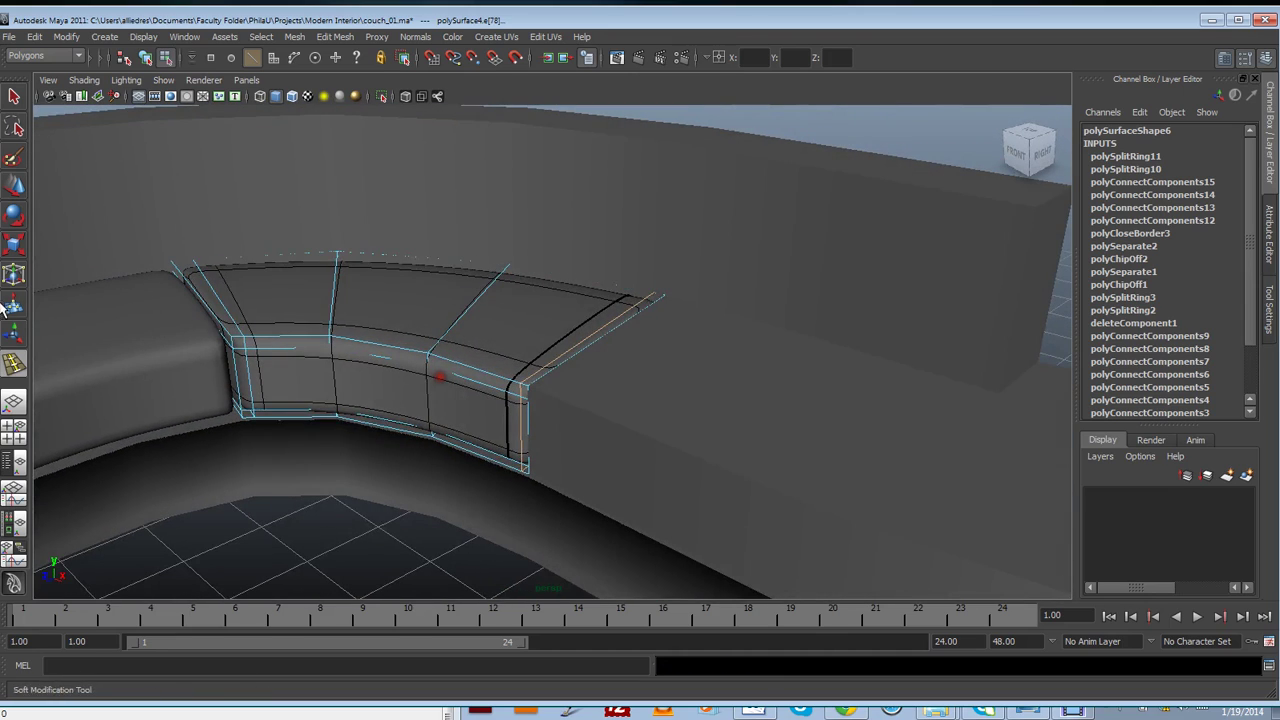
pyautogui.click(13, 184)
# Detach the Isolate Select options into a floating window and park it clear of the cushion being edited
pyautogui.keyDown('alt'); pyautogui.moveTo(654, 510); pyautogui.dragTo(374, 460); pyautogui.keyUp('alt')
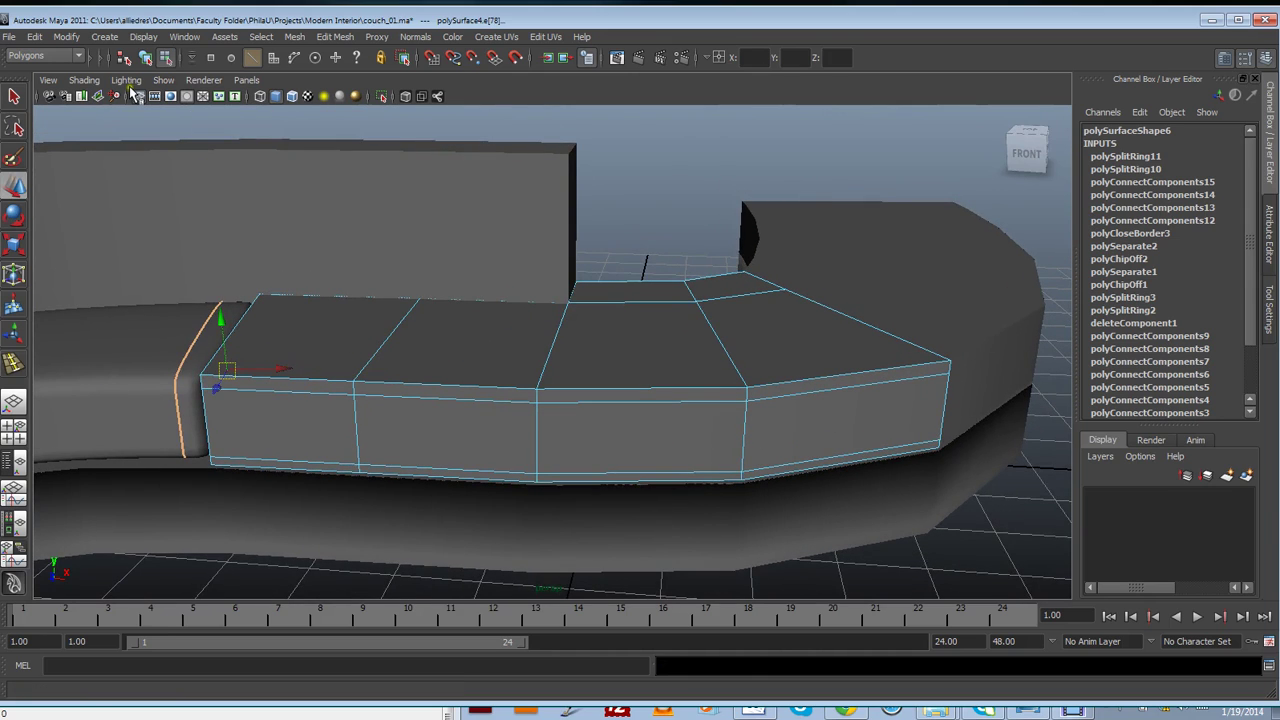
pyautogui.click(163, 80)
pyautogui.moveTo(270, 108)
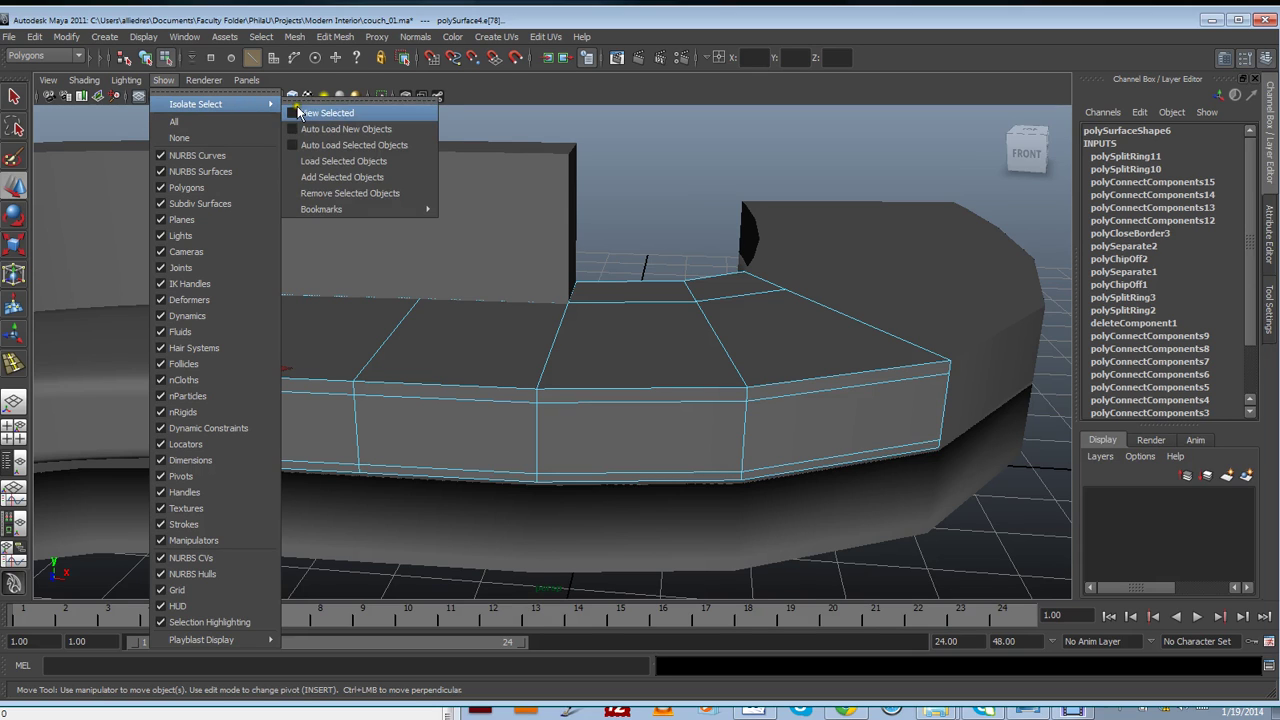
pyautogui.click(297, 101)
pyautogui.moveTo(335, 88); pyautogui.dragTo(1018, 108)
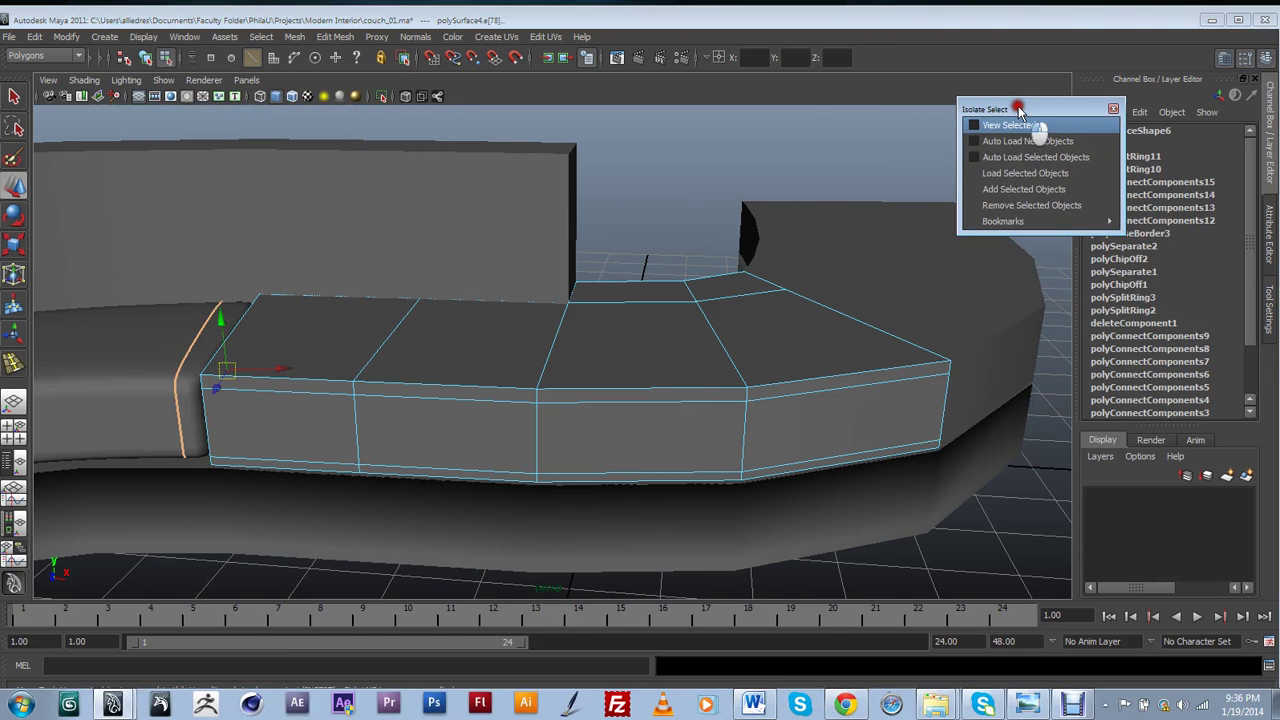
# Select the remaining unsmoothed cushion piece with the inner corner in object mode and isolate it in the viewport
pyautogui.keyDown('alt'); pyautogui.moveTo(674, 228); pyautogui.dragTo(551, 338); pyautogui.keyUp('alt')
pyautogui.keyDown('alt'); pyautogui.moveTo(488, 236); pyautogui.dragTo(215, 157); pyautogui.keyUp('alt')
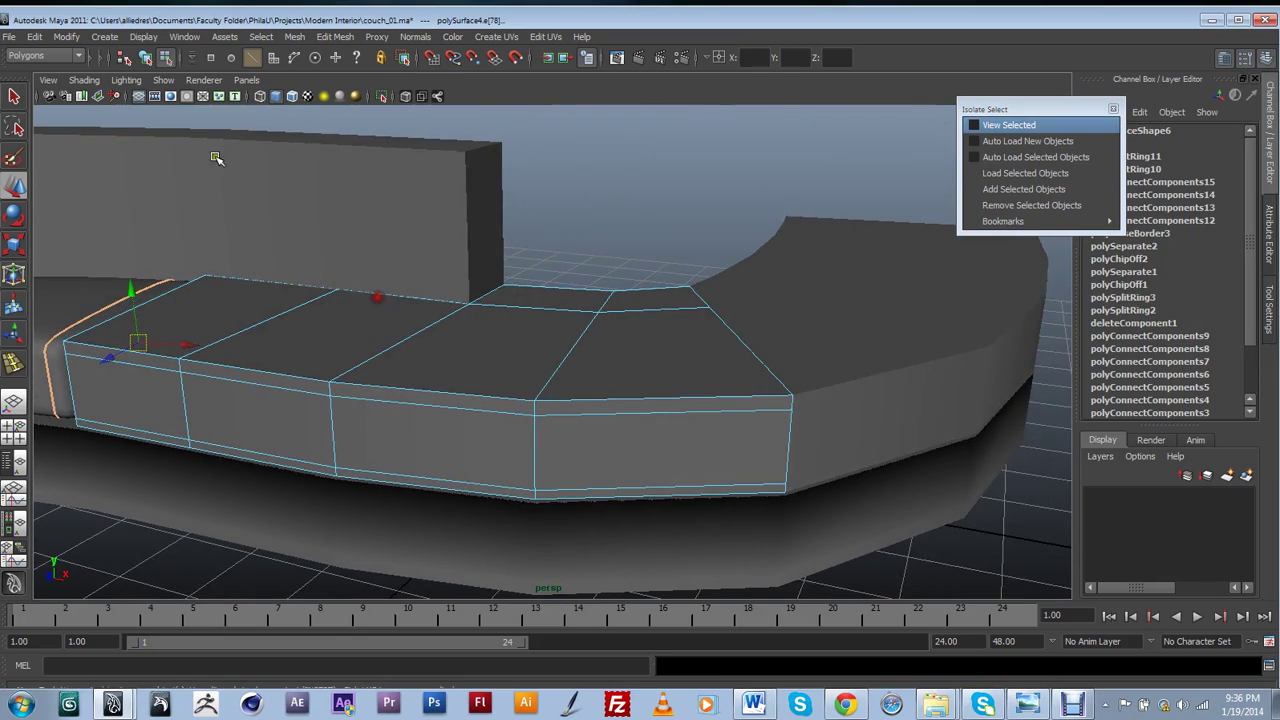
pyautogui.keyDown('alt'); pyautogui.moveTo(297, 170); pyautogui.dragTo(533, 255, button='middle'); pyautogui.keyUp('alt')
pyautogui.keyDown('alt'); pyautogui.moveTo(525, 267); pyautogui.dragTo(509, 280); pyautogui.keyUp('alt')
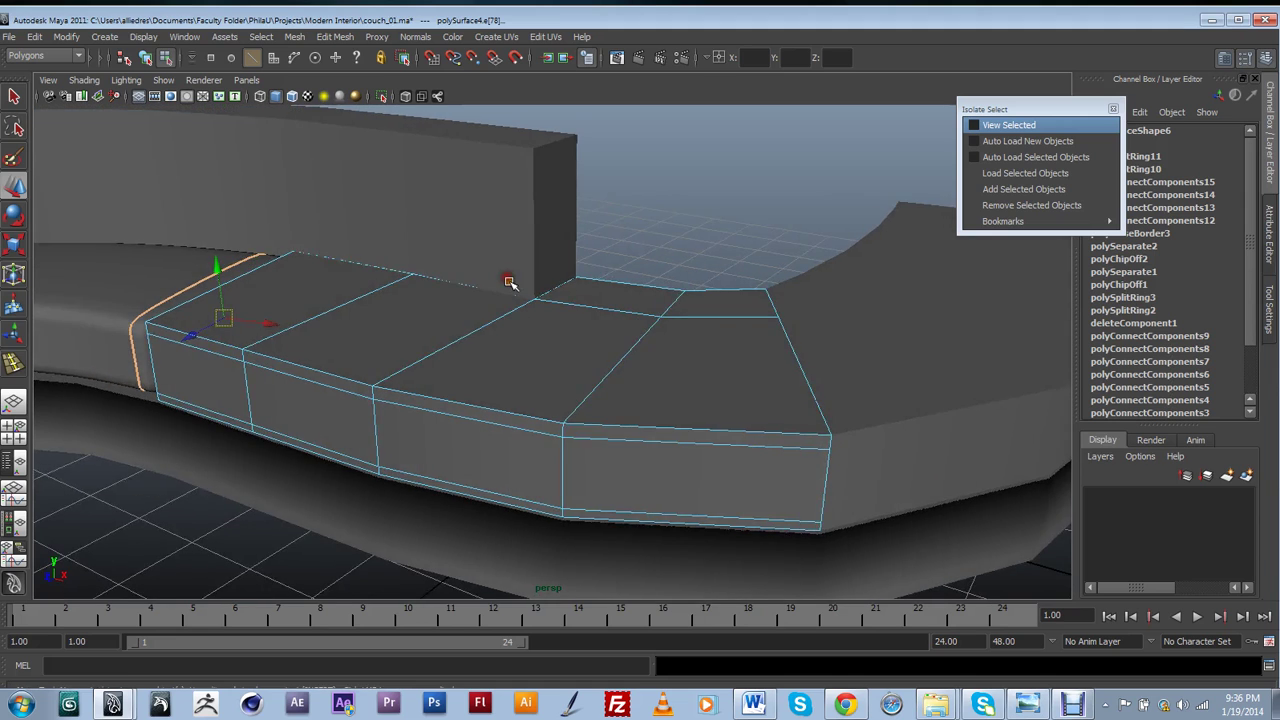
pyautogui.keyDown('alt'); pyautogui.moveTo(509, 280); pyautogui.dragTo(503, 267, button='right'); pyautogui.keyUp('alt')
pyautogui.keyDown('alt'); pyautogui.moveTo(586, 329); pyautogui.dragTo(557, 323); pyautogui.keyUp('alt')
pyautogui.keyDown('alt'); pyautogui.moveTo(484, 320); pyautogui.dragTo(512, 325, button='middle'); pyautogui.keyUp('alt')
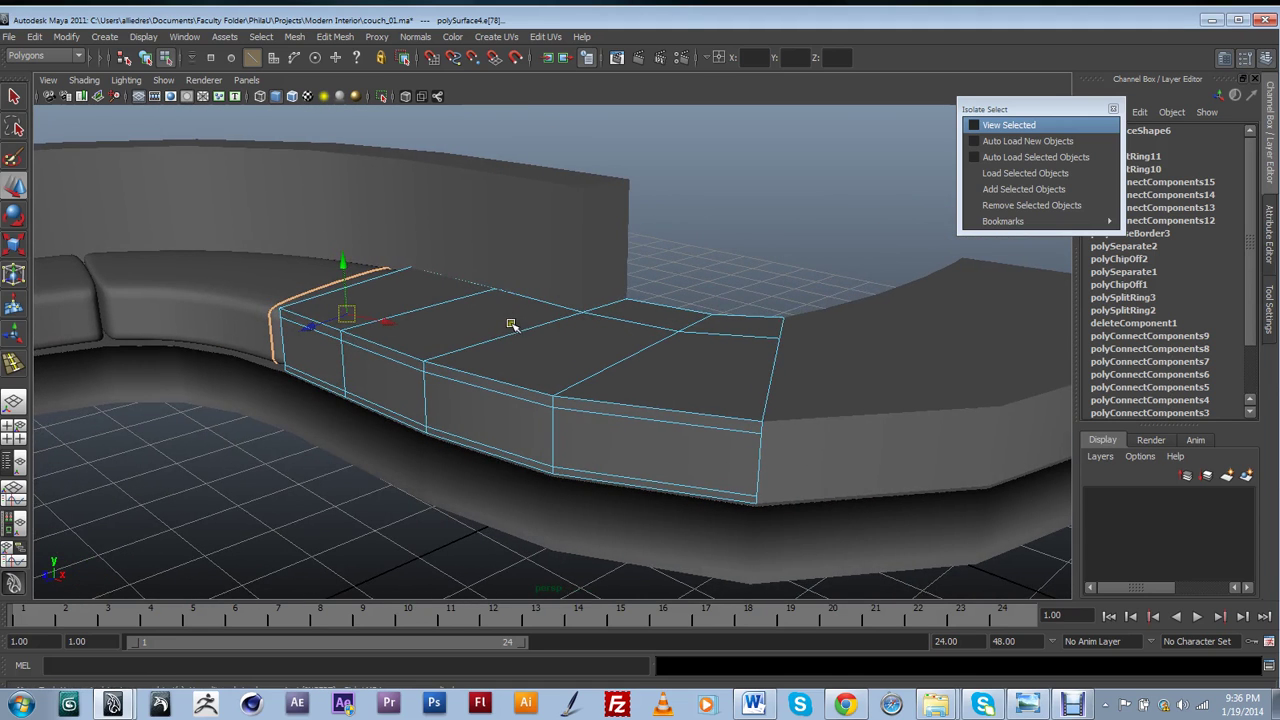
pyautogui.keyDown('alt'); pyautogui.moveTo(503, 328); pyautogui.dragTo(491, 329); pyautogui.keyUp('alt')
pyautogui.click(660, 340)
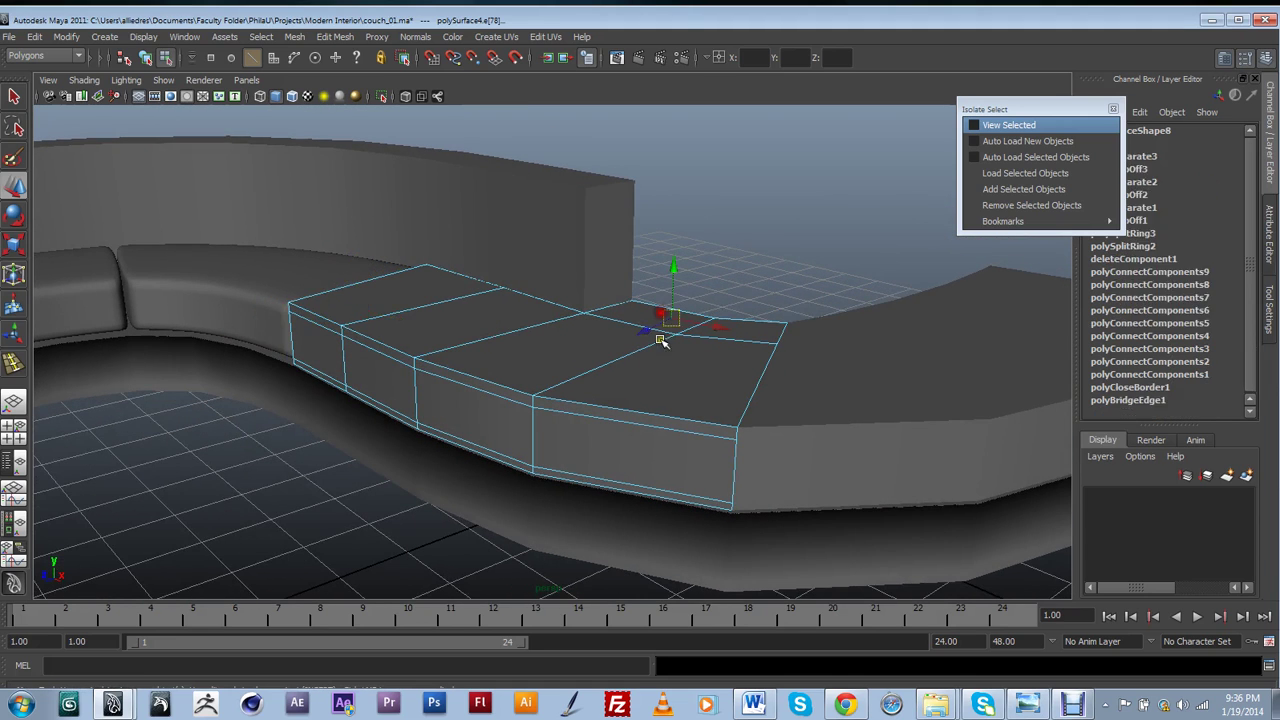
pyautogui.moveTo(649, 374); pyautogui.dragTo(685, 349, button='right')
pyautogui.click(980, 125)
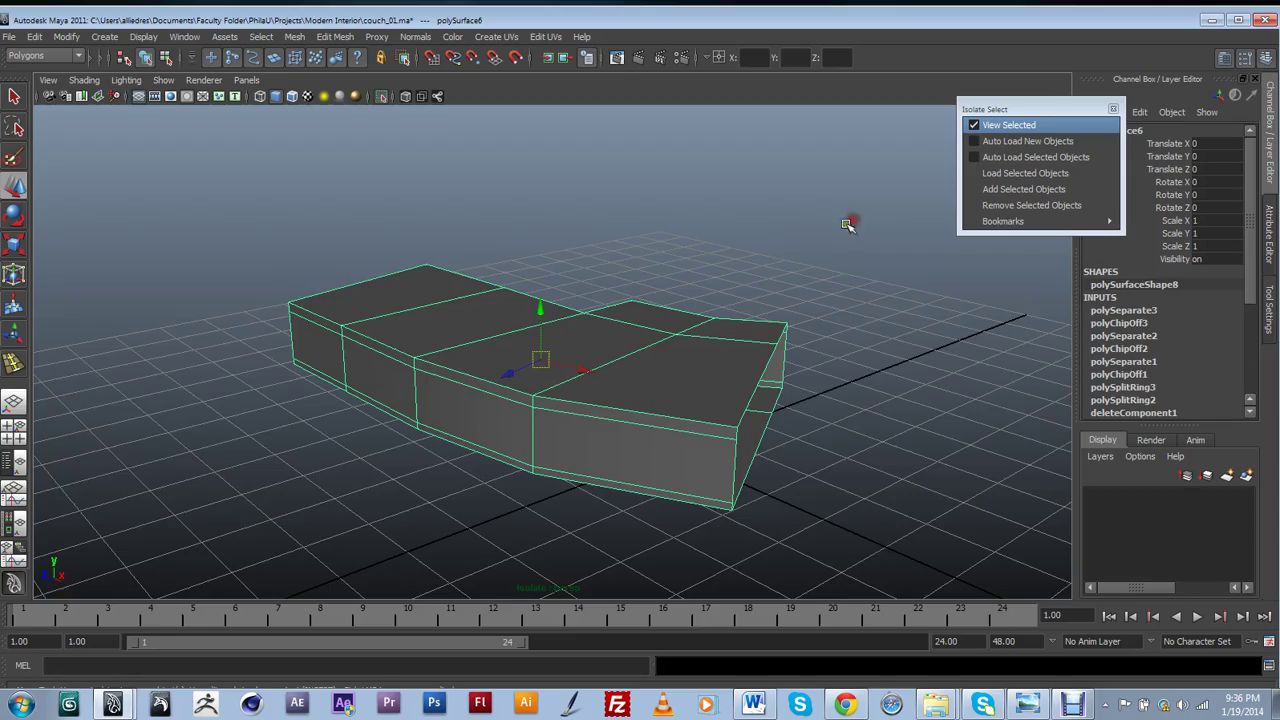
# Close both open ends of the isolated cushion piece with Fill Hole
pyautogui.keyDown('alt'); pyautogui.moveTo(849, 217); pyautogui.dragTo(630, 407); pyautogui.keyUp('alt')
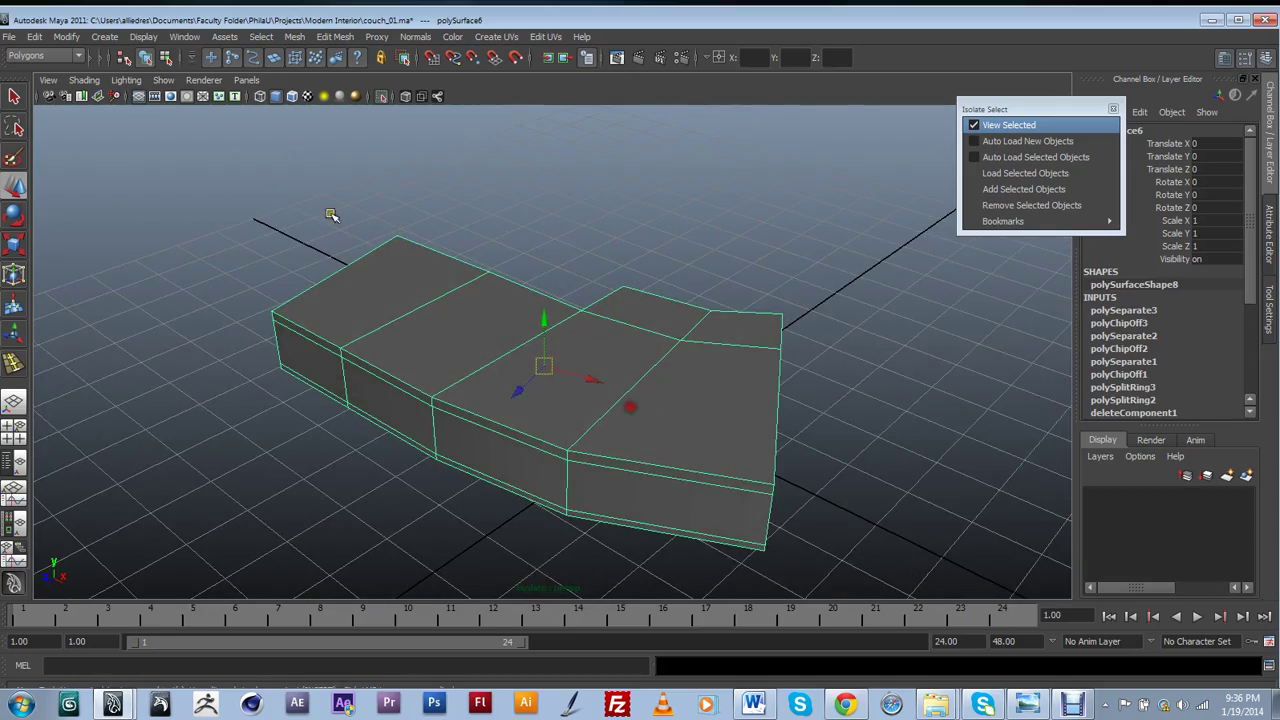
pyautogui.click(306, 40)
pyautogui.click(322, 293)
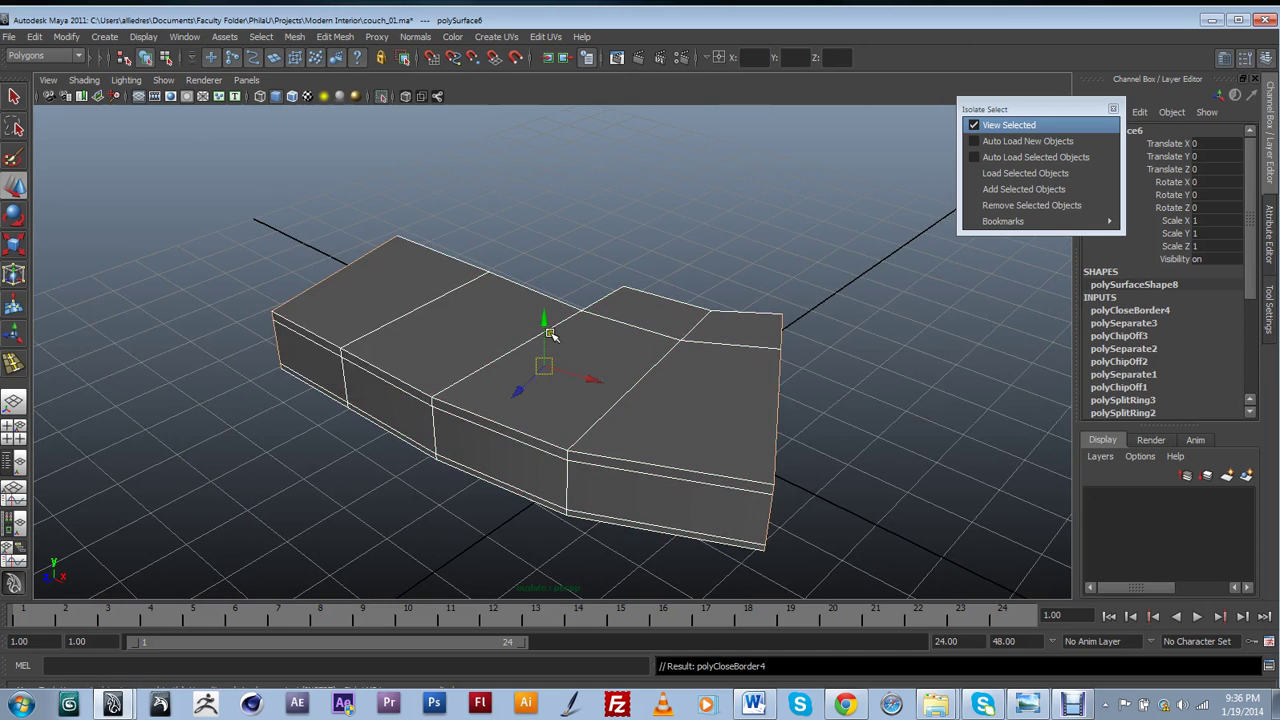
# Connect the upper and lower vertex pairs with edges across the end face nearest the cushion's inner corner
pyautogui.keyDown('alt'); pyautogui.moveTo(551, 334); pyautogui.dragTo(643, 405); pyautogui.keyUp('alt')
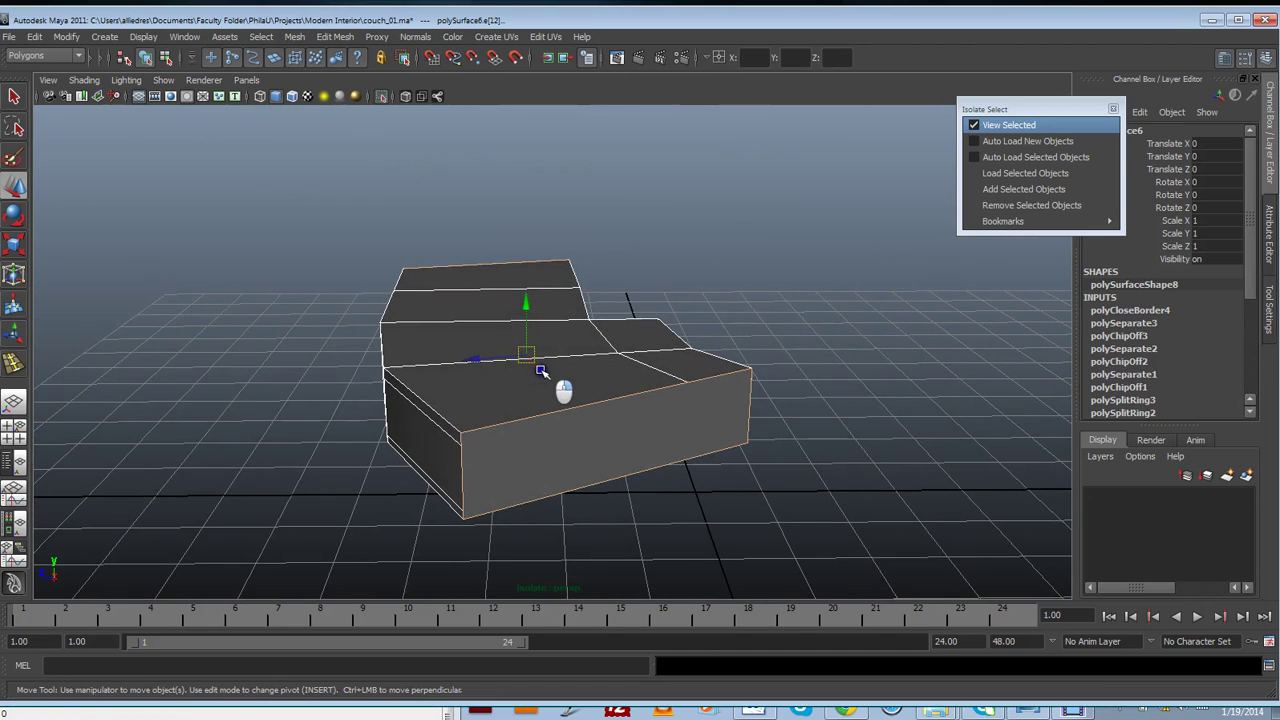
pyautogui.click(514, 372)
pyautogui.click(461, 444)
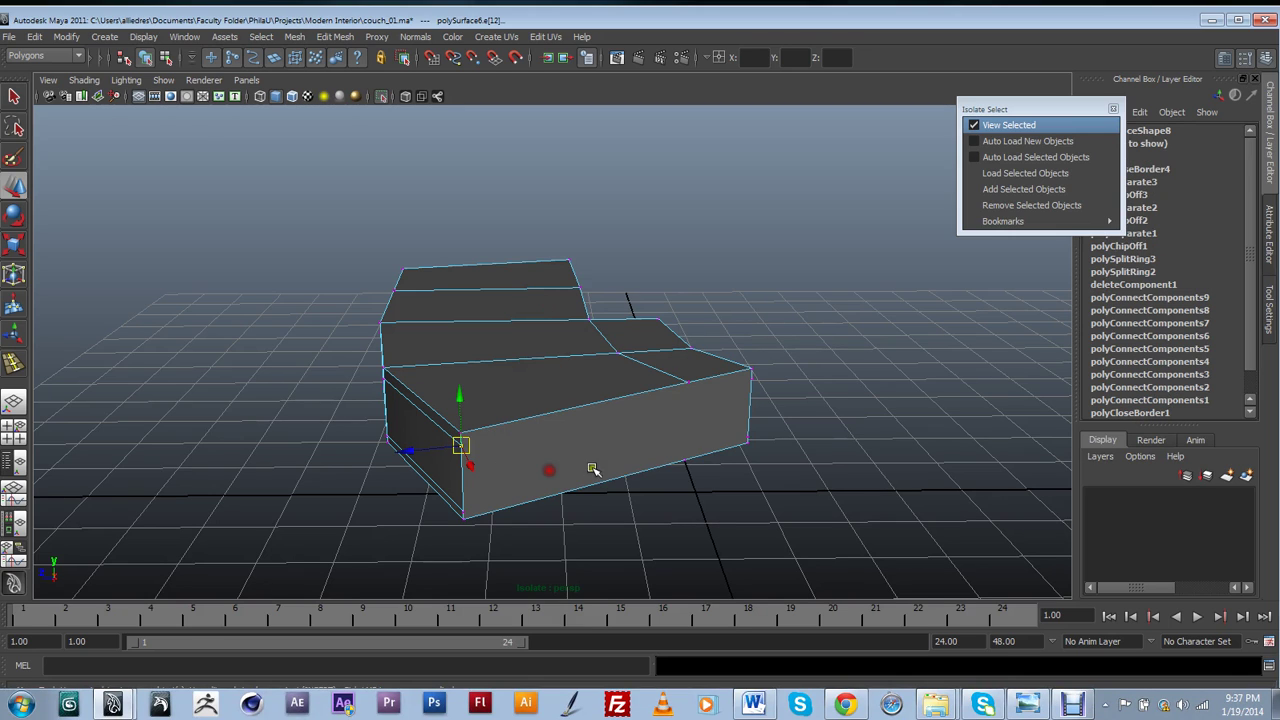
pyautogui.keyDown('shift'); pyautogui.click(752, 378); pyautogui.keyUp('shift')
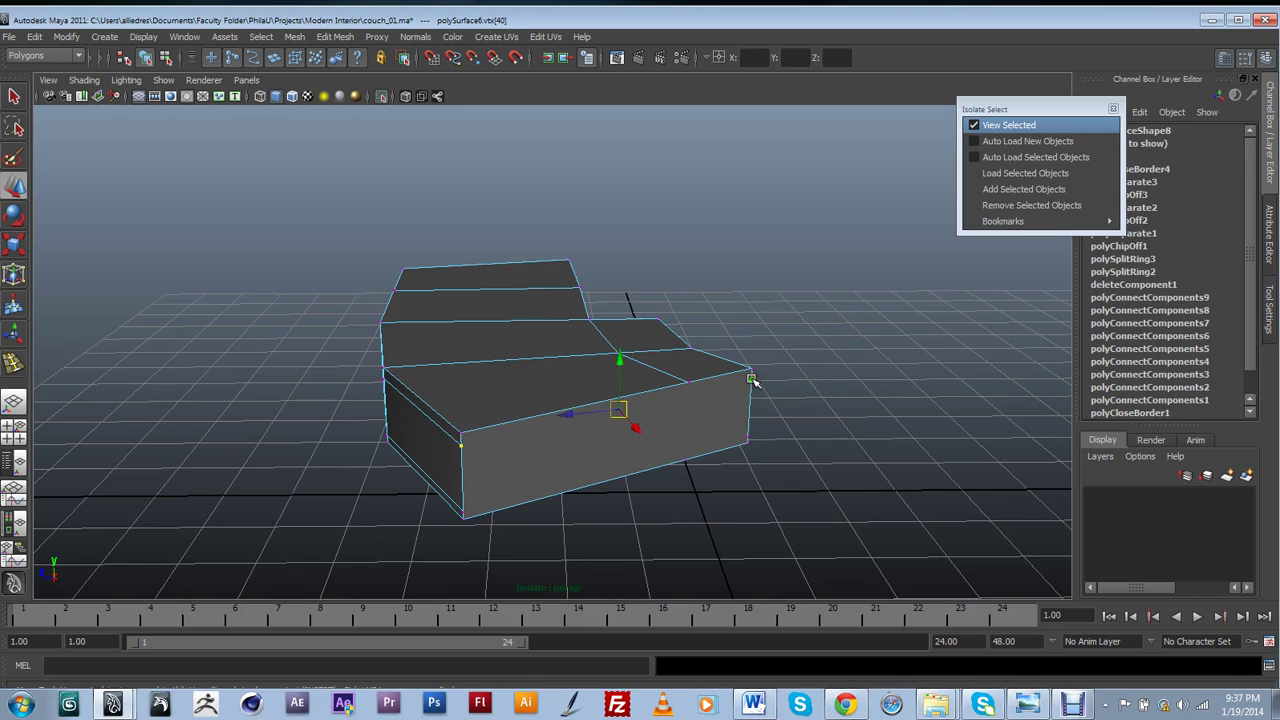
pyautogui.keyDown('shift'); pyautogui.moveTo(709, 277); pyautogui.dragTo(633, 393, button='right'); pyautogui.keyUp('shift')
pyautogui.click(463, 511)
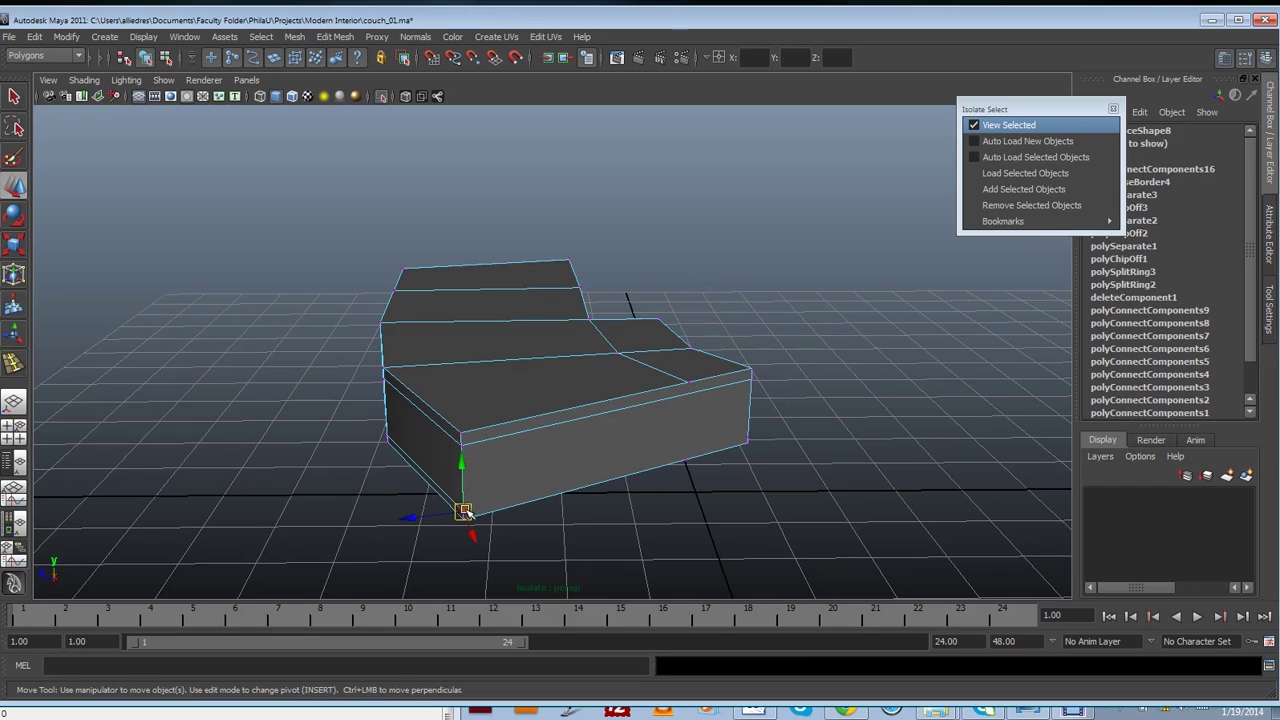
pyautogui.keyDown('shift'); pyautogui.click(748, 437); pyautogui.keyUp('shift')
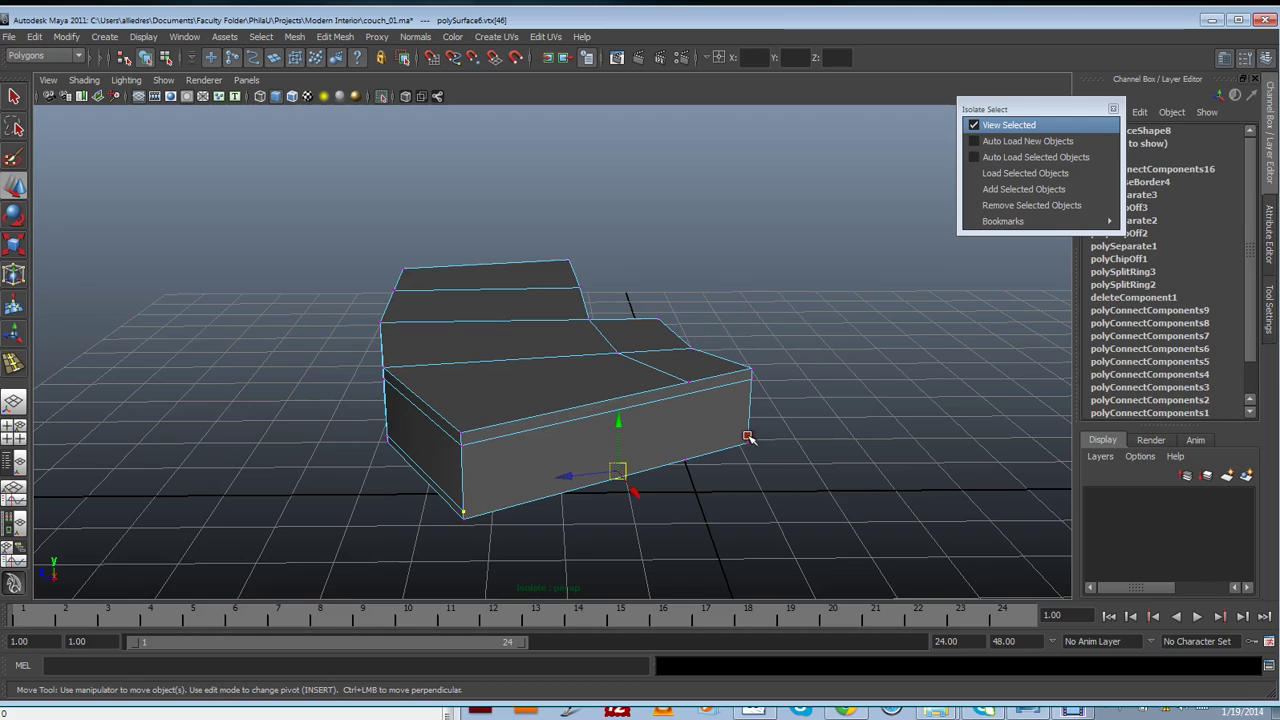
pyautogui.keyDown('shift'); pyautogui.moveTo(748, 437); pyautogui.dragTo(590, 446, button='right'); pyautogui.keyUp('shift')
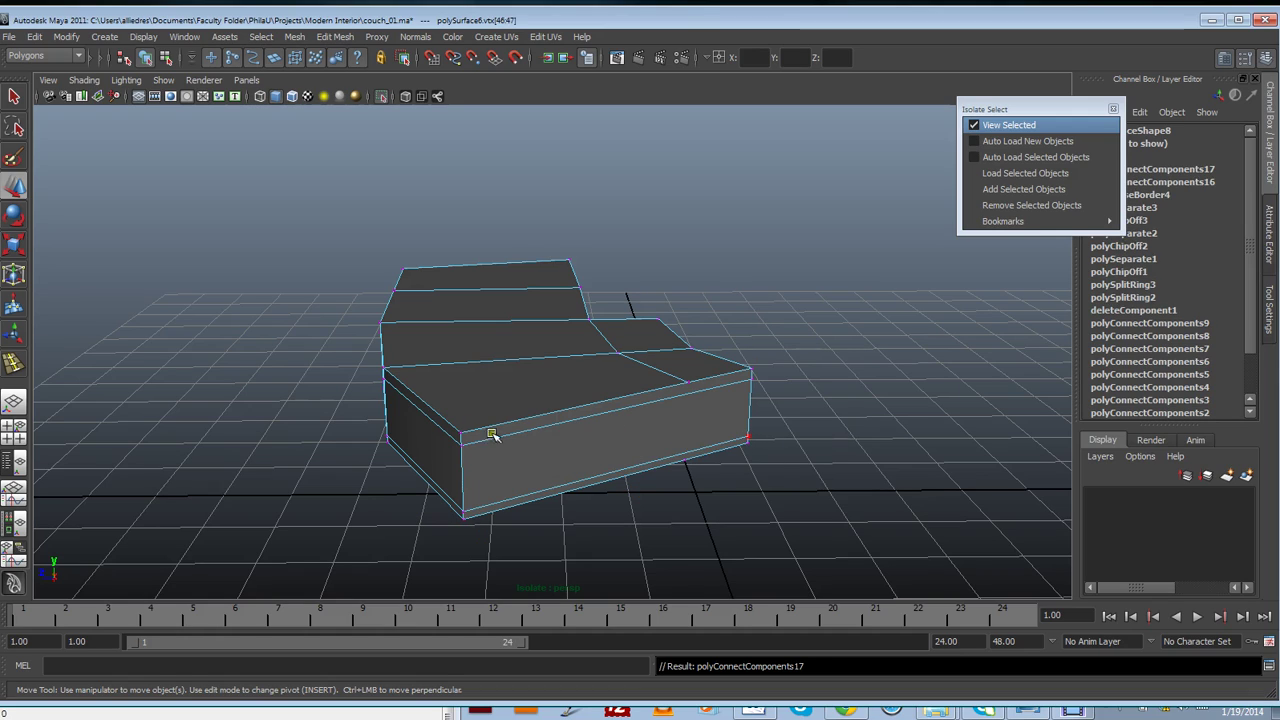
# Connect the upper and lower vertex pairs with edges across the cushion's straight, opposite end face
pyautogui.keyDown('alt'); pyautogui.moveTo(491, 434); pyautogui.dragTo(476, 407); pyautogui.keyUp('alt')
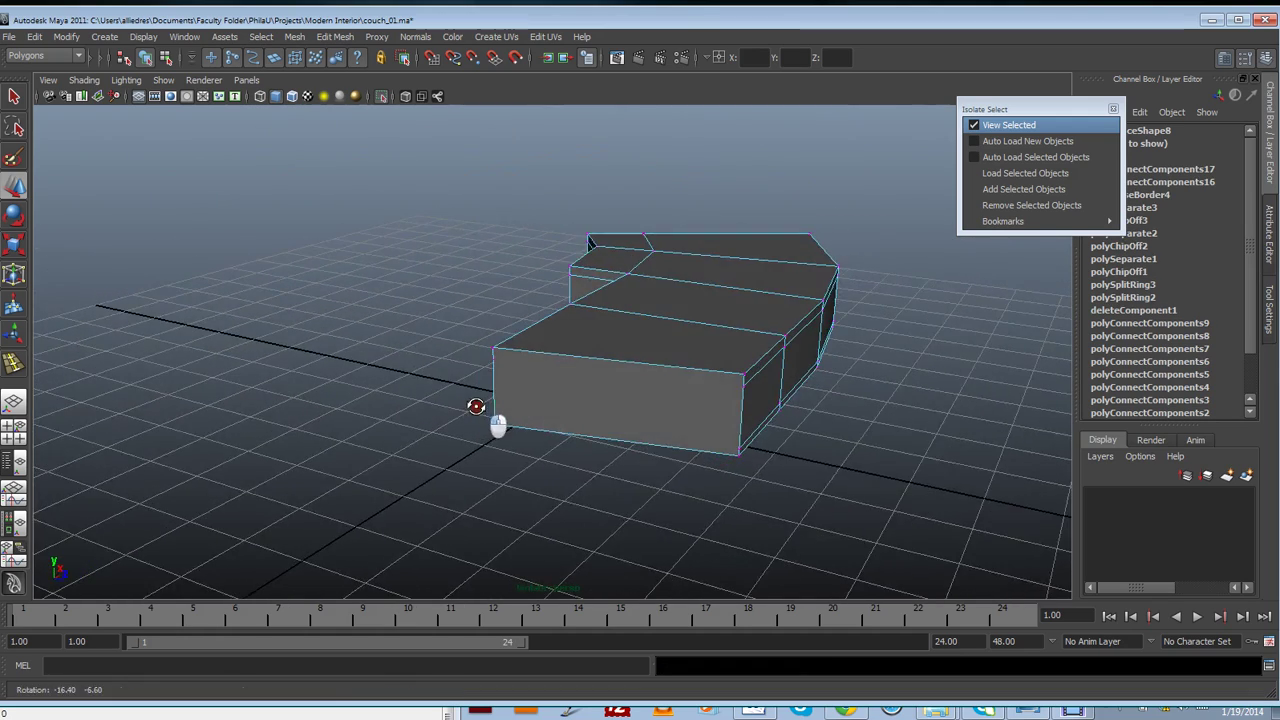
pyautogui.keyDown('shift'); pyautogui.click(742, 384); pyautogui.keyUp('shift')
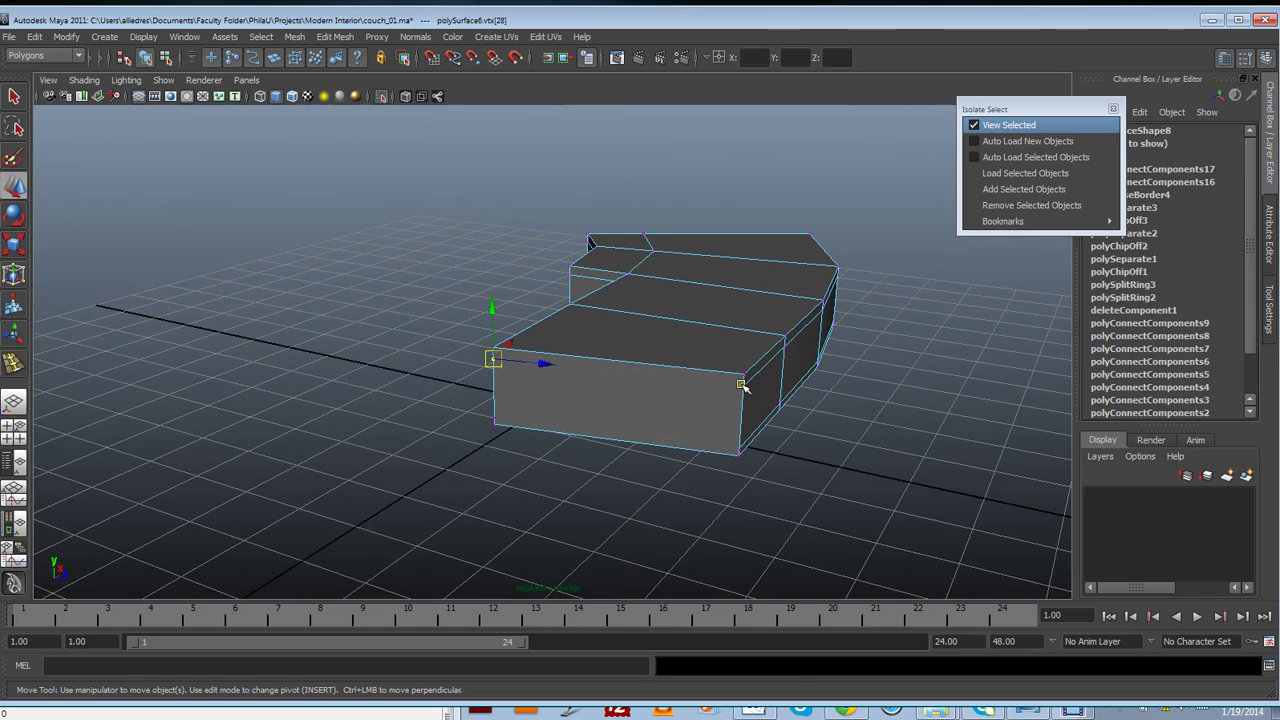
pyautogui.keyDown('shift'); pyautogui.moveTo(543, 436); pyautogui.dragTo(491, 420, button='right'); pyautogui.keyUp('shift')
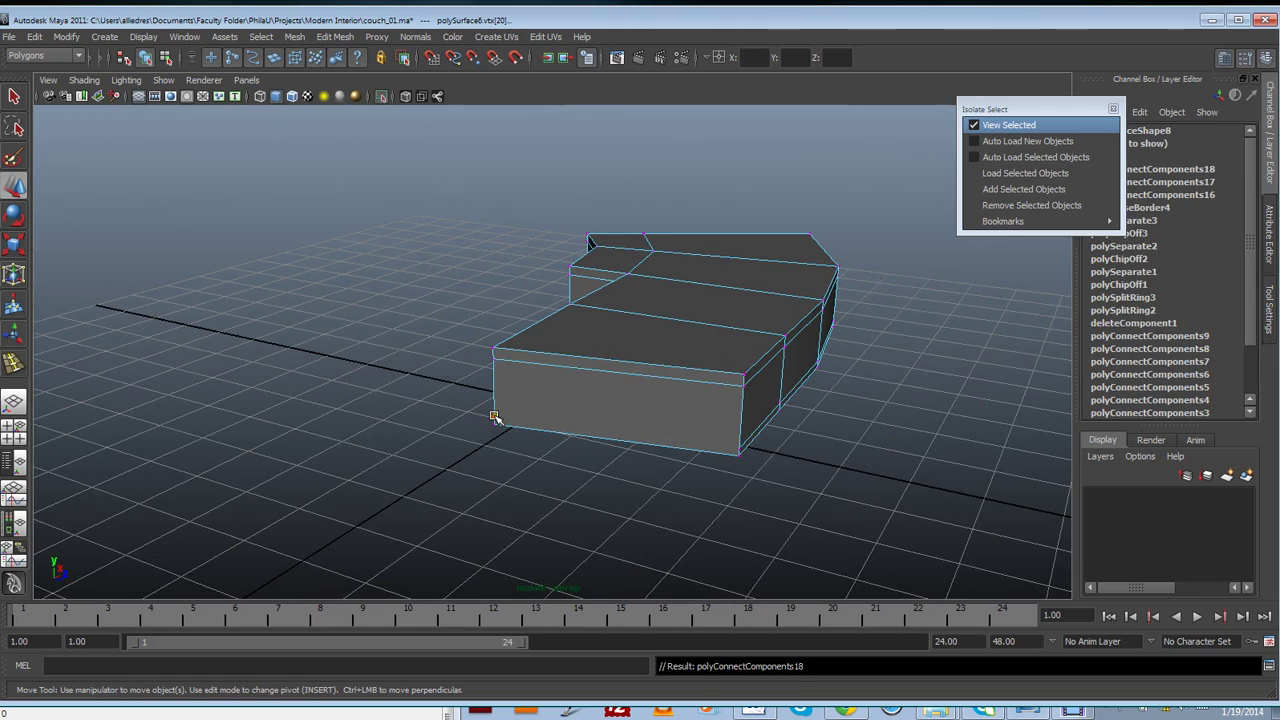
pyautogui.click(493, 418)
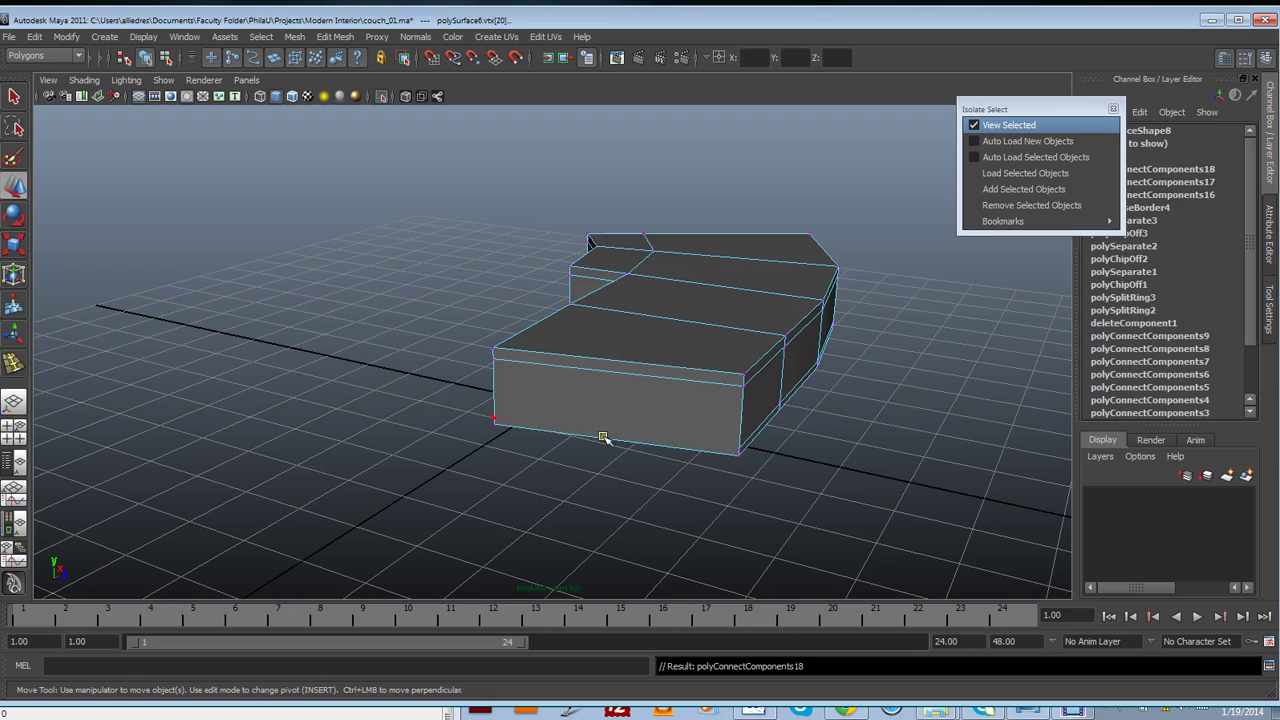
pyautogui.keyDown('shift'); pyautogui.click(738, 450); pyautogui.keyUp('shift')
pyautogui.keyDown('shift'); pyautogui.moveTo(740, 450); pyautogui.dragTo(740, 450, button='right'); pyautogui.keyUp('shift')
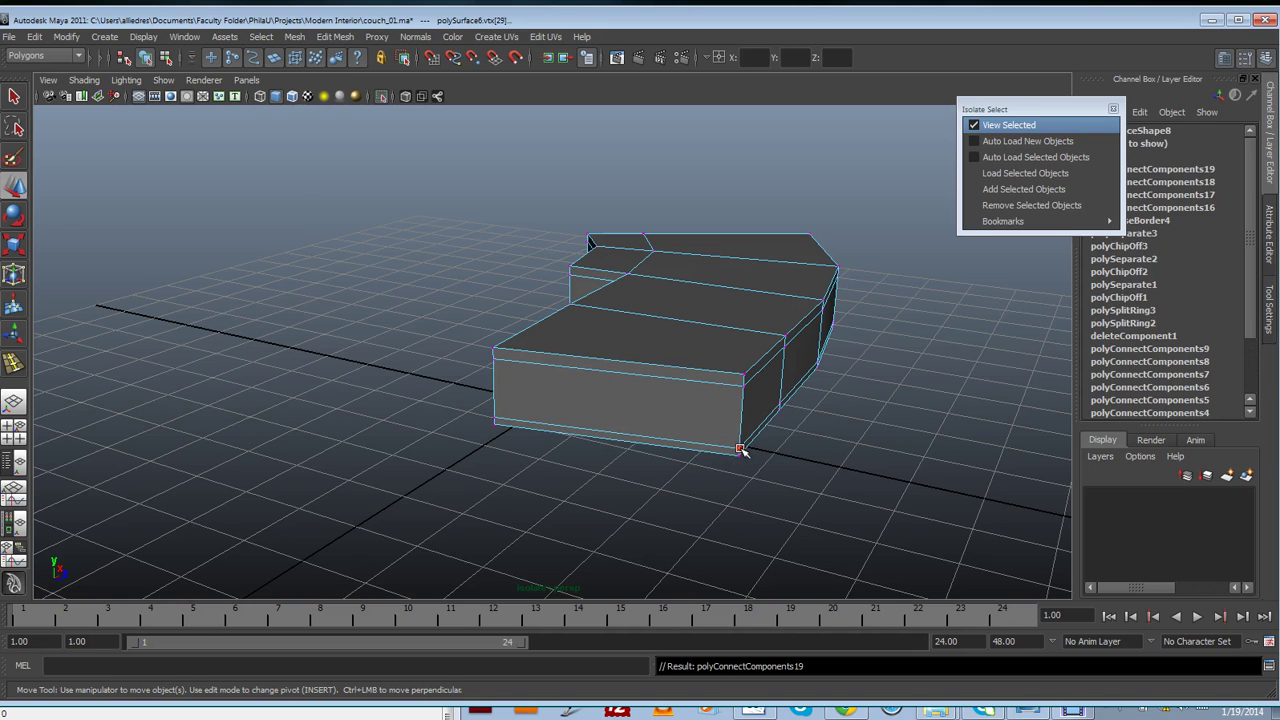
# Return to object mode, select the isolated cushion piece and turn on its smooth preview
pyautogui.keyDown('alt'); pyautogui.moveTo(796, 400); pyautogui.dragTo(541, 455); pyautogui.keyUp('alt')
pyautogui.press('F8')
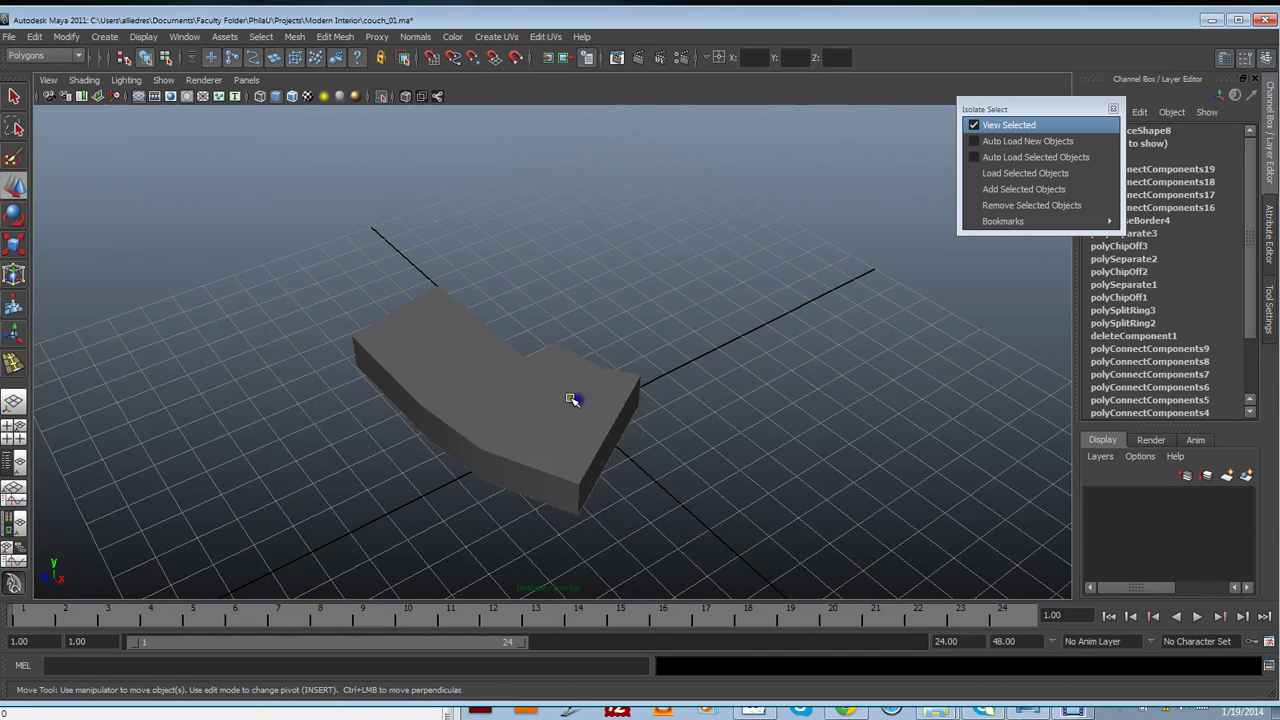
pyautogui.click(574, 400)
pyautogui.press('3')
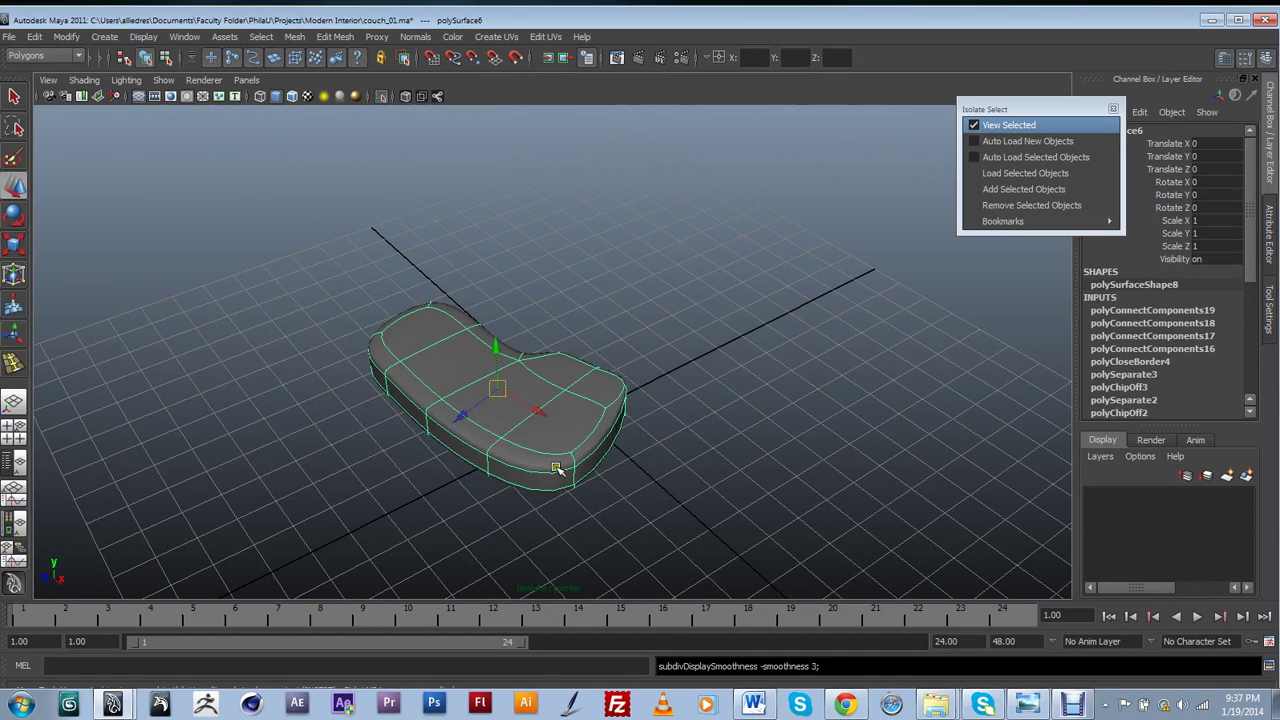
# Insert edge loops close to both ends of the isolated cushion to sharpen its rounded ends, and switch back to the Move tool
pyautogui.moveTo(558, 469)
pyautogui.keyDown('alt'); pyautogui.mouseDown()
pyautogui.moveTo(586, 449)
pyautogui.moveTo(563, 486)
pyautogui.moveTo(563, 474)
pyautogui.mouseUp(); pyautogui.keyUp('alt')
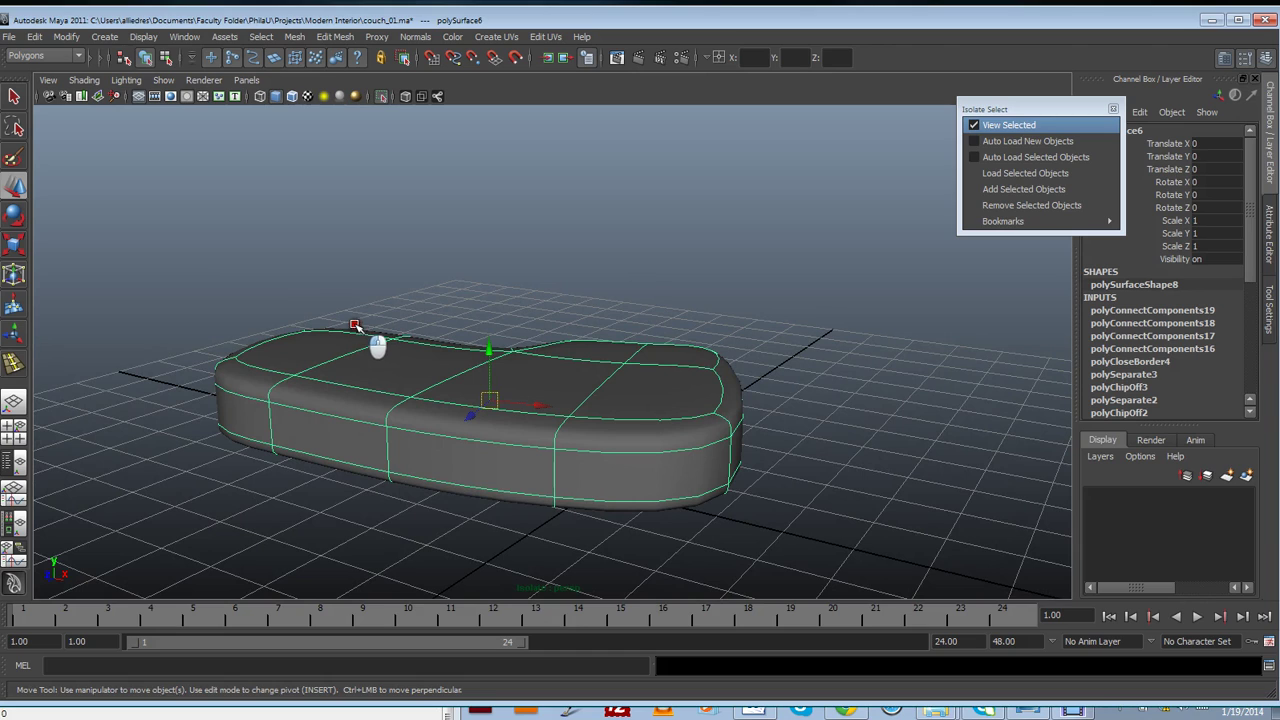
pyautogui.keyDown('shift'); pyautogui.moveTo(309, 314); pyautogui.dragTo(309, 318, button='right'); pyautogui.keyUp('shift')
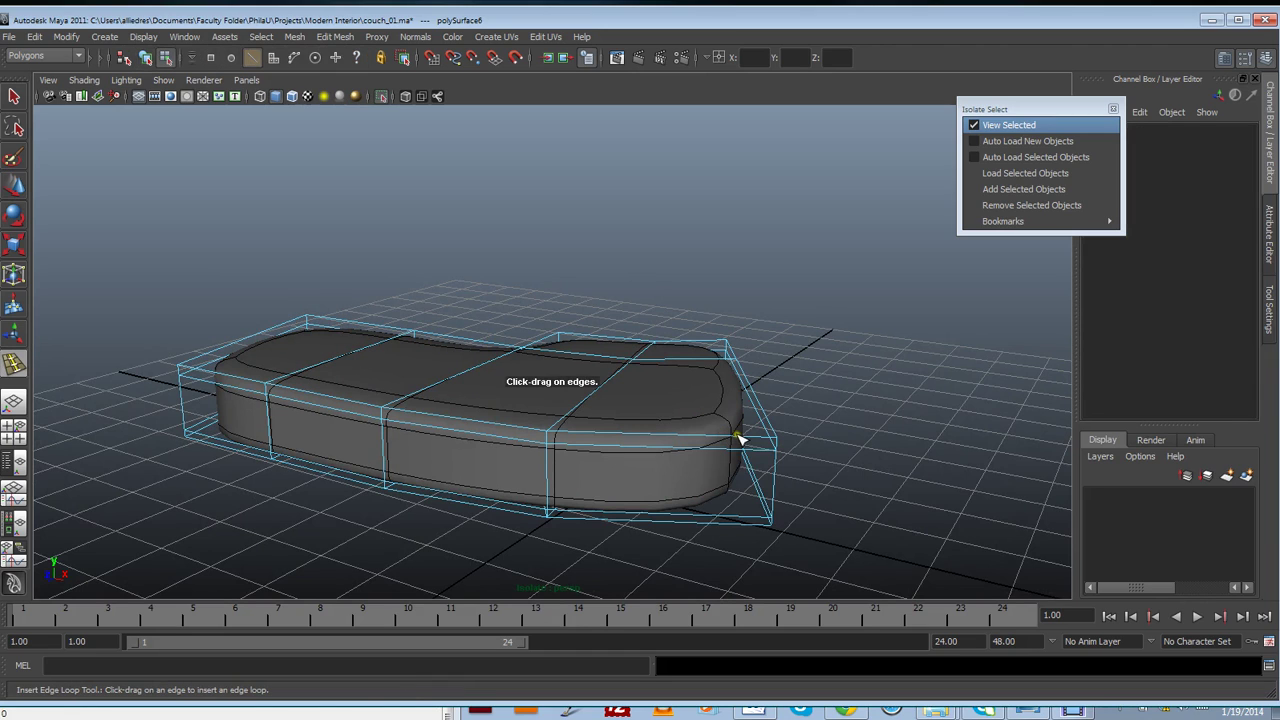
pyautogui.moveTo(738, 438)
pyautogui.mouseDown()
pyautogui.moveTo(771, 450)
pyautogui.moveTo(745, 450)
pyautogui.mouseUp()
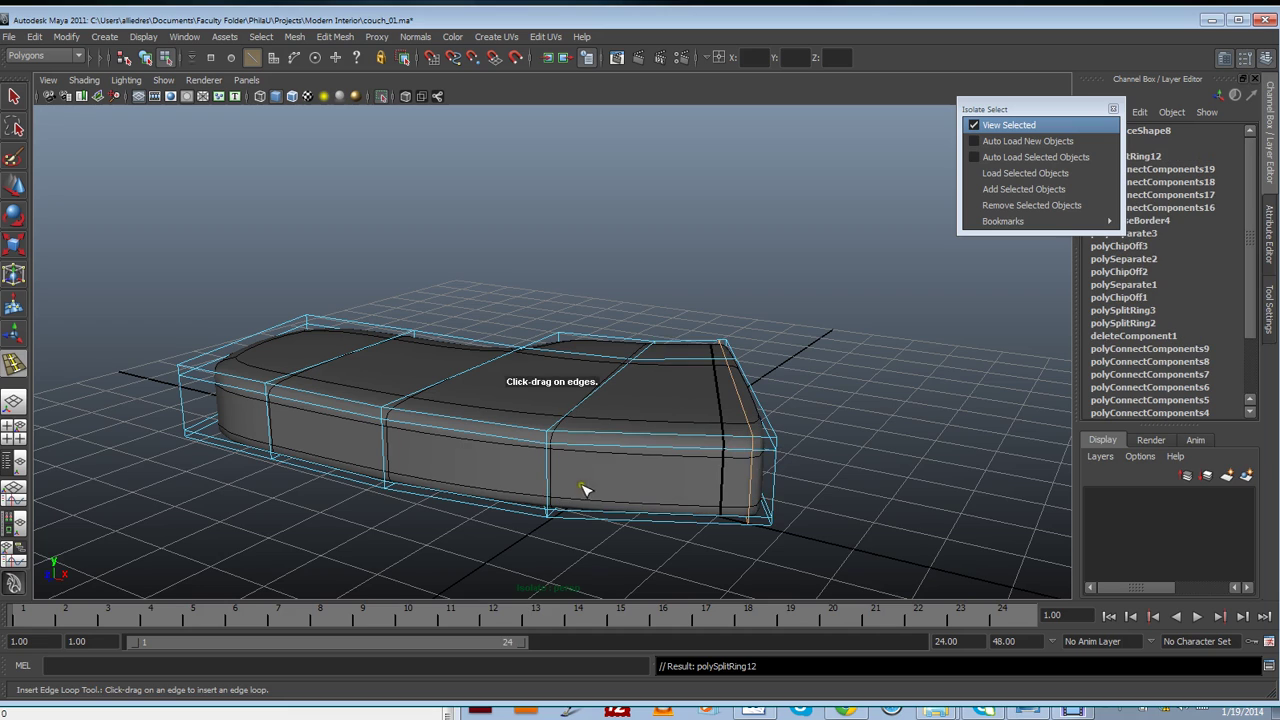
pyautogui.keyDown('alt'); pyautogui.moveTo(413, 490); pyautogui.dragTo(490, 461); pyautogui.keyUp('alt')
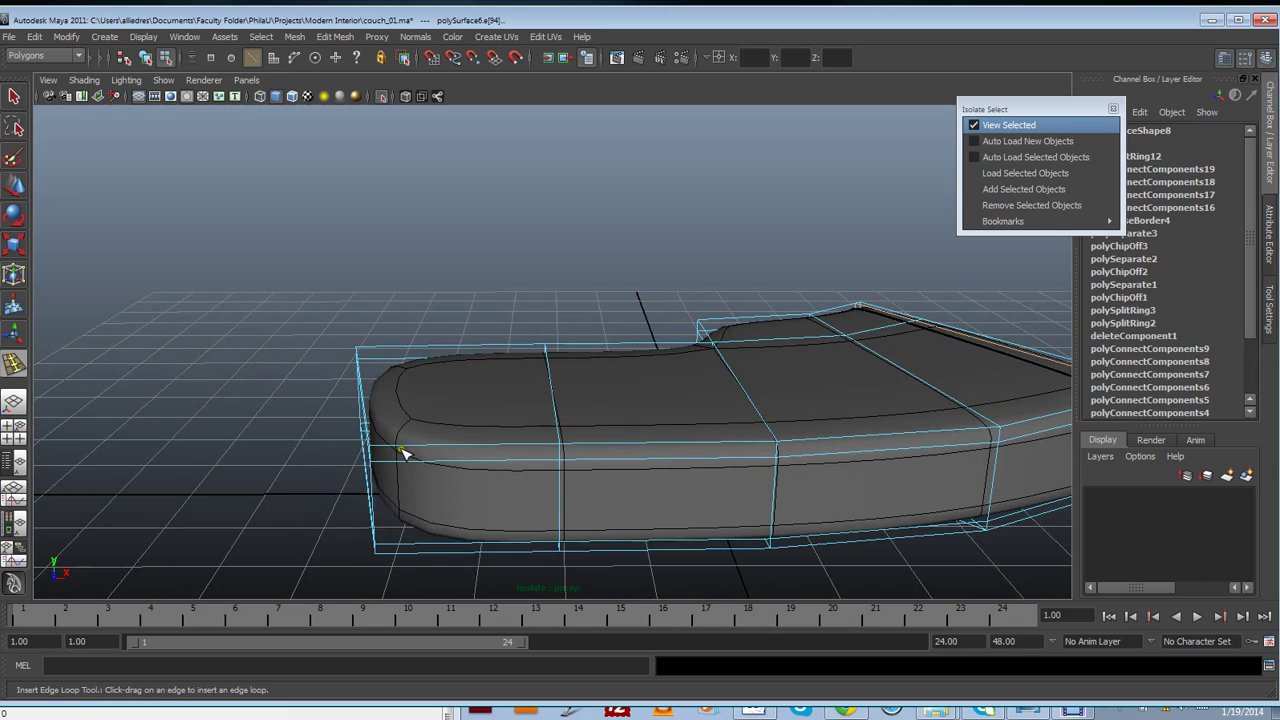
pyautogui.moveTo(402, 451)
pyautogui.mouseDown()
pyautogui.moveTo(377, 451)
pyautogui.moveTo(385, 444)
pyautogui.mouseUp()
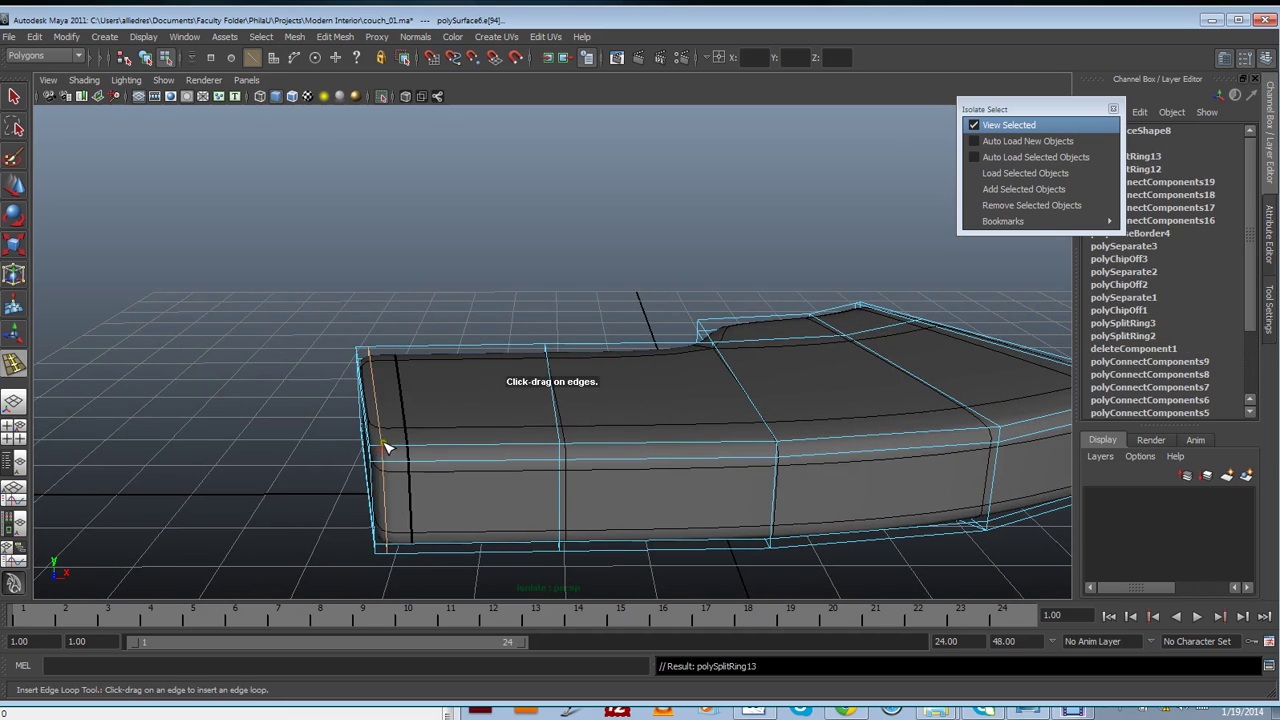
pyautogui.click(16, 186)
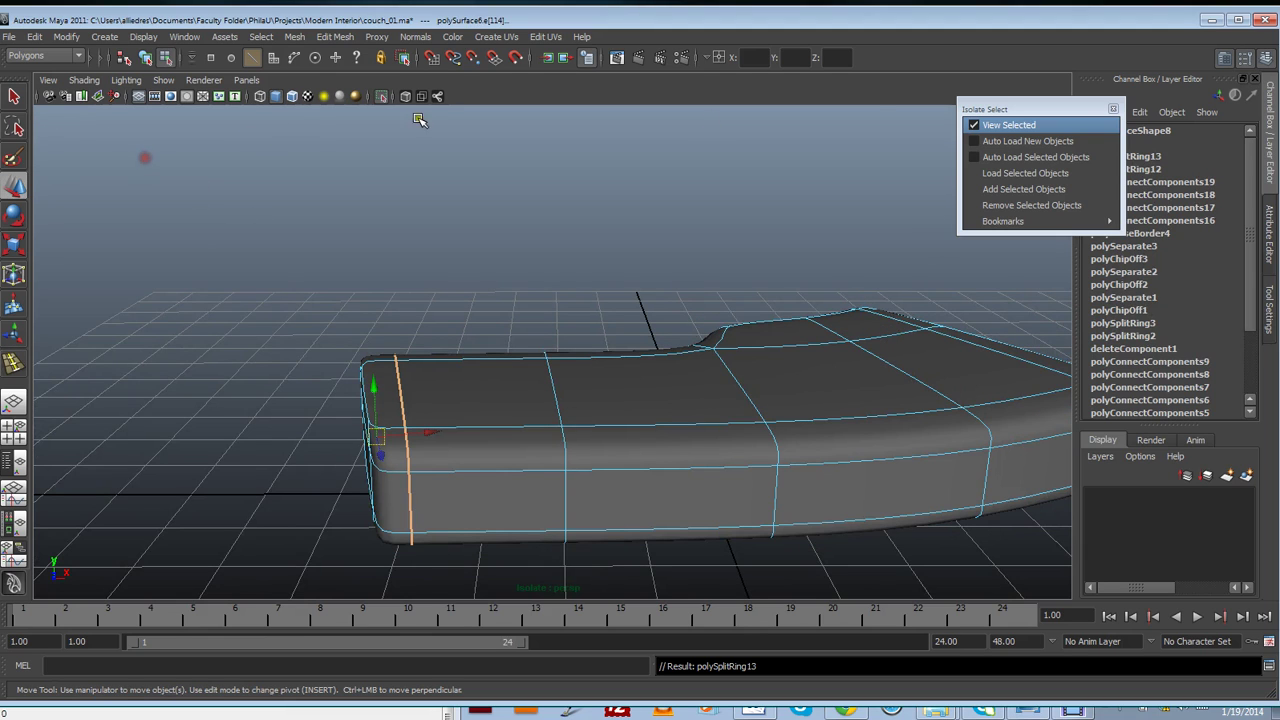
# Leave the isolated view, isolate the outermost seat cushion piece instead and cap its open end with Fill Hole
pyautogui.click(965, 127)
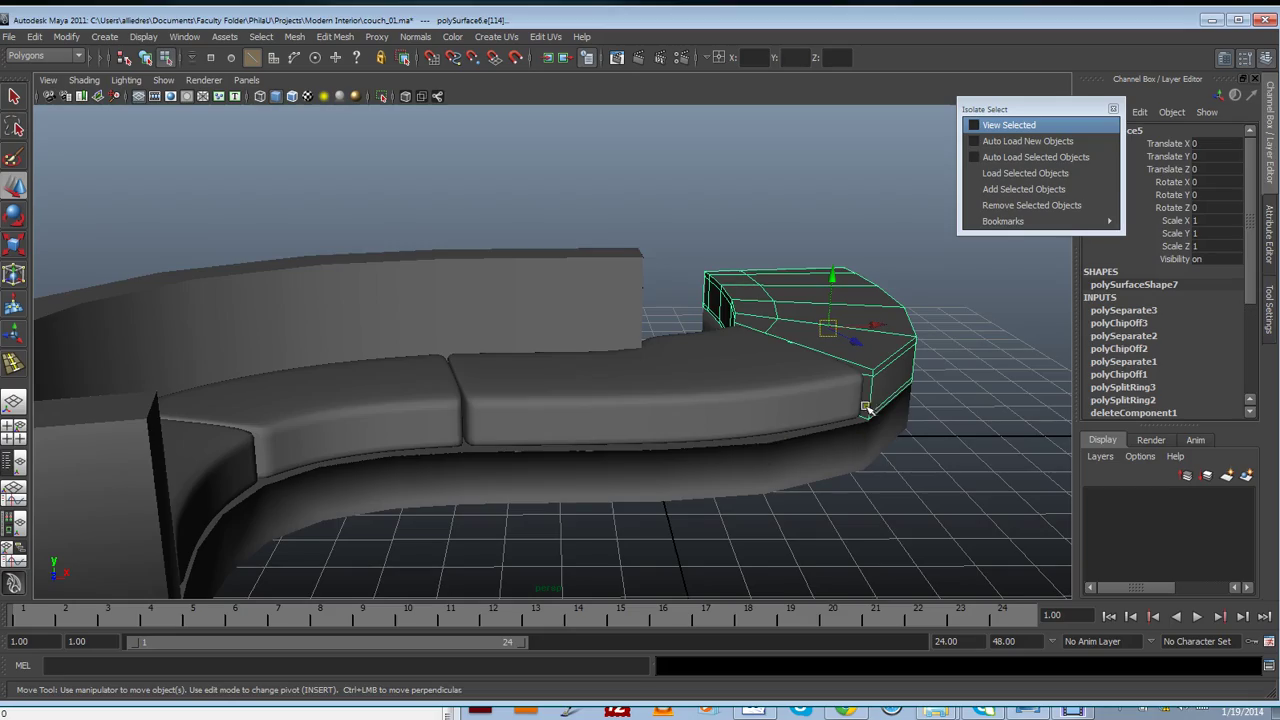
pyautogui.keyDown('alt'); pyautogui.moveTo(866, 408); pyautogui.dragTo(563, 420); pyautogui.keyUp('alt')
pyautogui.click(985, 126)
pyautogui.keyDown('alt'); pyautogui.moveTo(563, 420); pyautogui.dragTo(537, 291, button='right'); pyautogui.keyUp('alt')
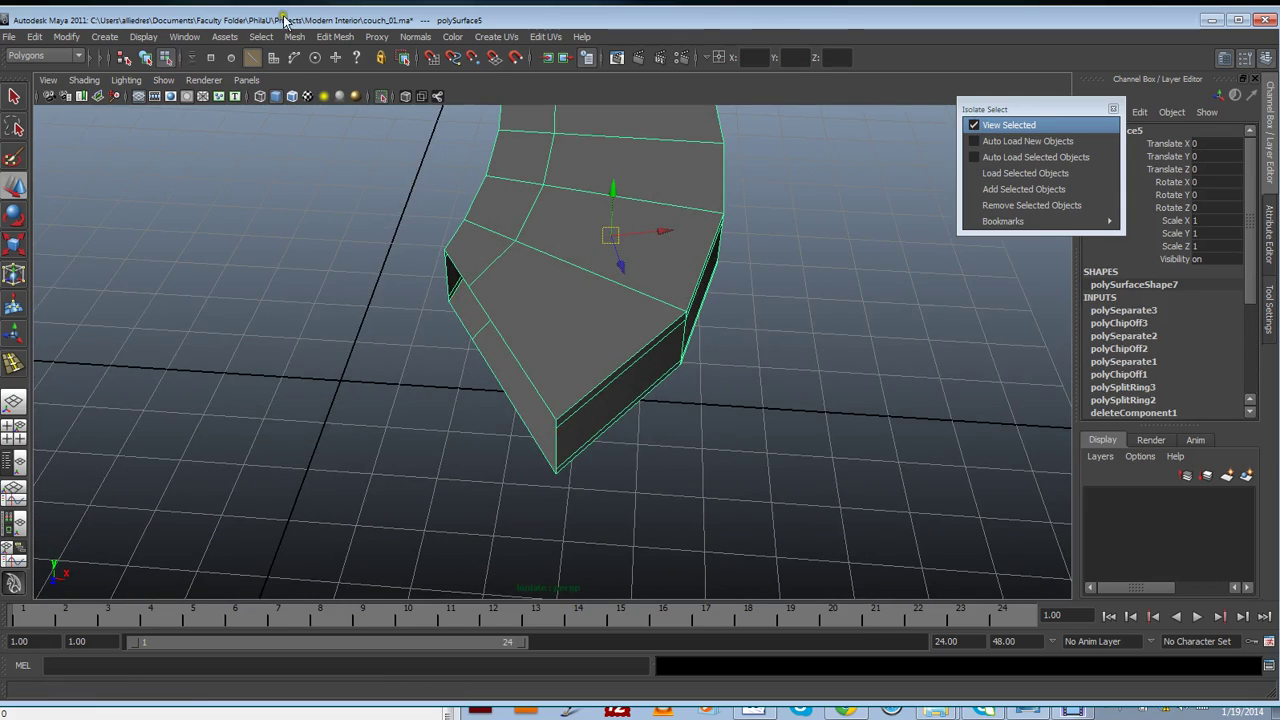
pyautogui.click(296, 37)
pyautogui.click(329, 289)
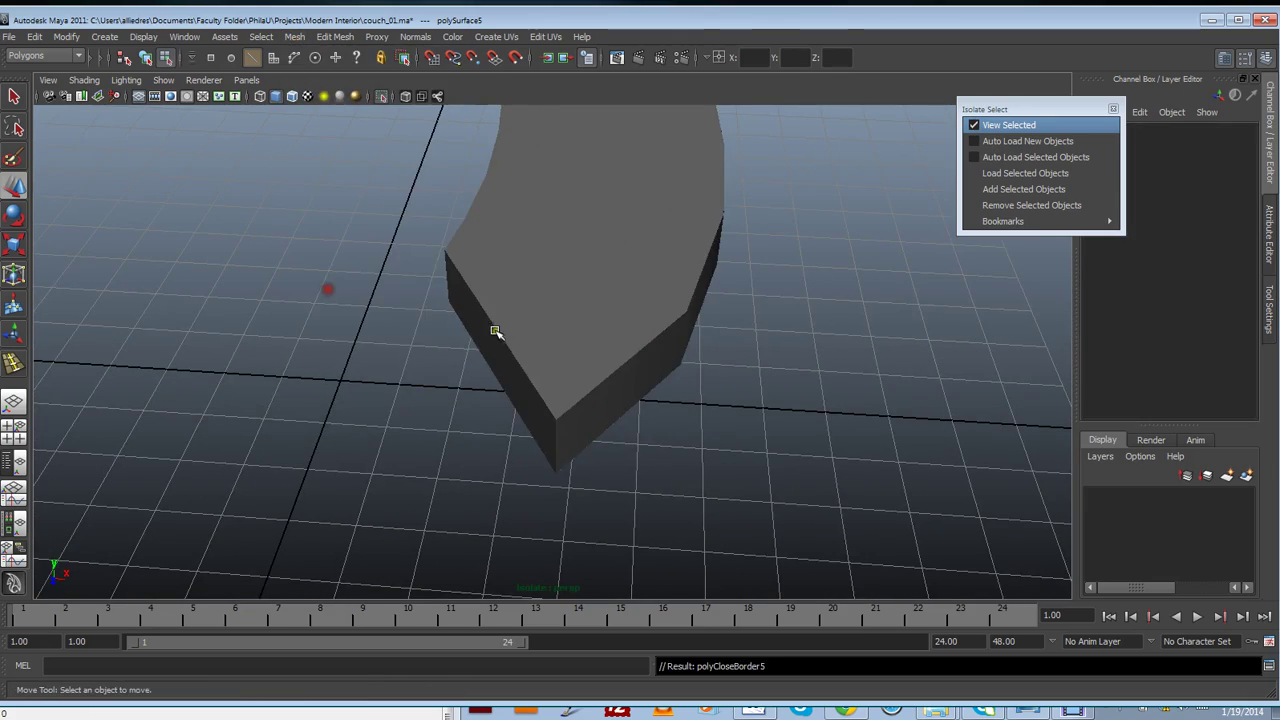
# Connect the upper and lower vertex pairs with edges across the newly capped end face of the outermost cushion
pyautogui.click(549, 297)
pyautogui.keyDown('alt'); pyautogui.moveTo(549, 297); pyautogui.dragTo(557, 346); pyautogui.keyUp('alt')
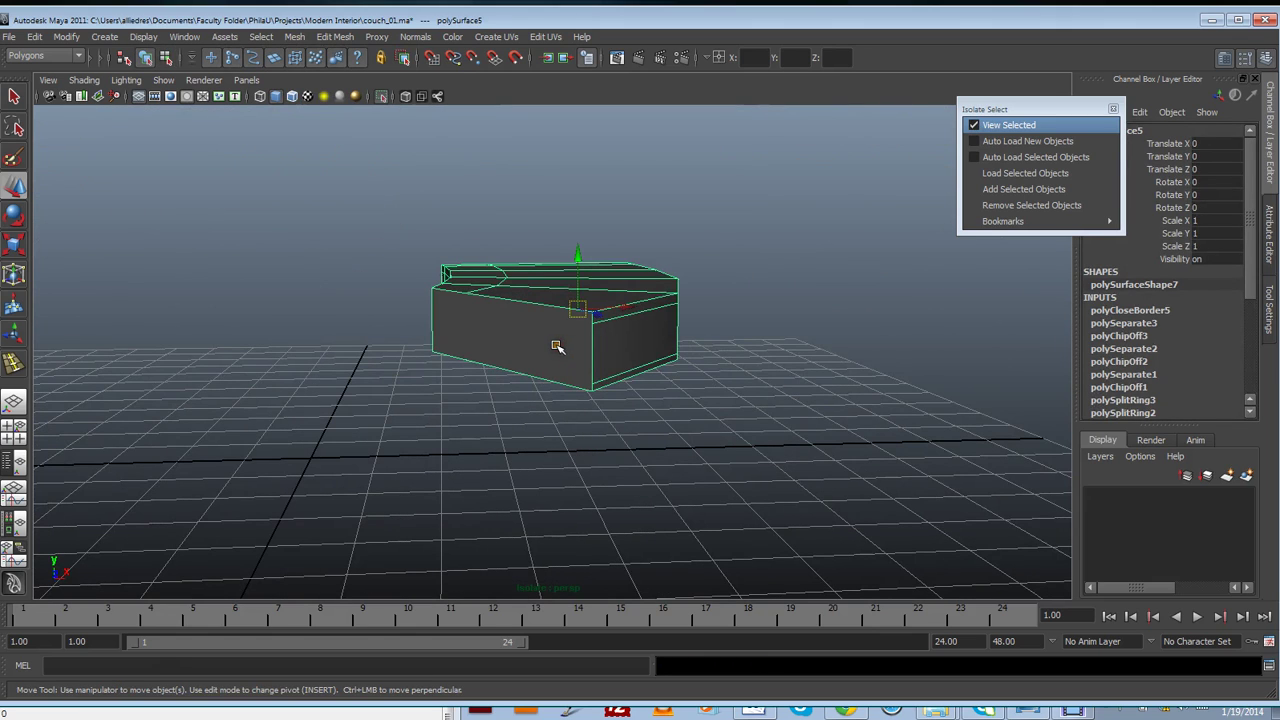
pyautogui.moveTo(530, 339); pyautogui.dragTo(478, 330, button='right')
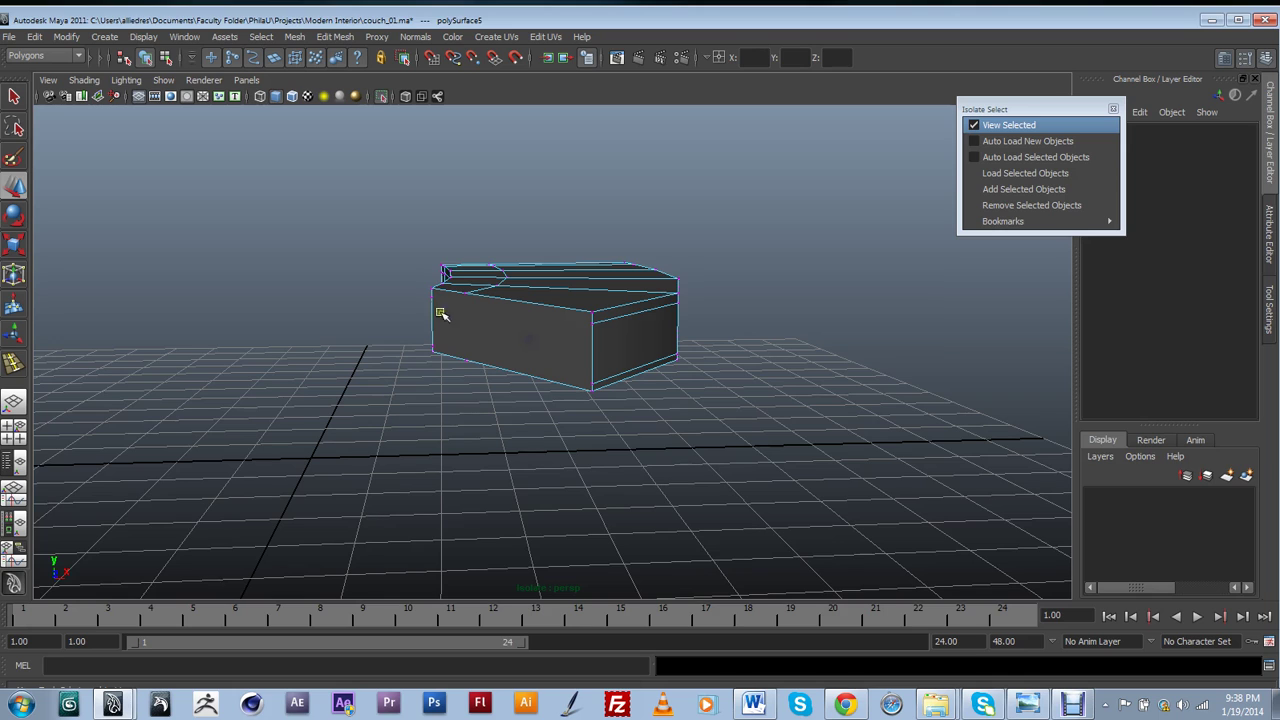
pyautogui.click(431, 297)
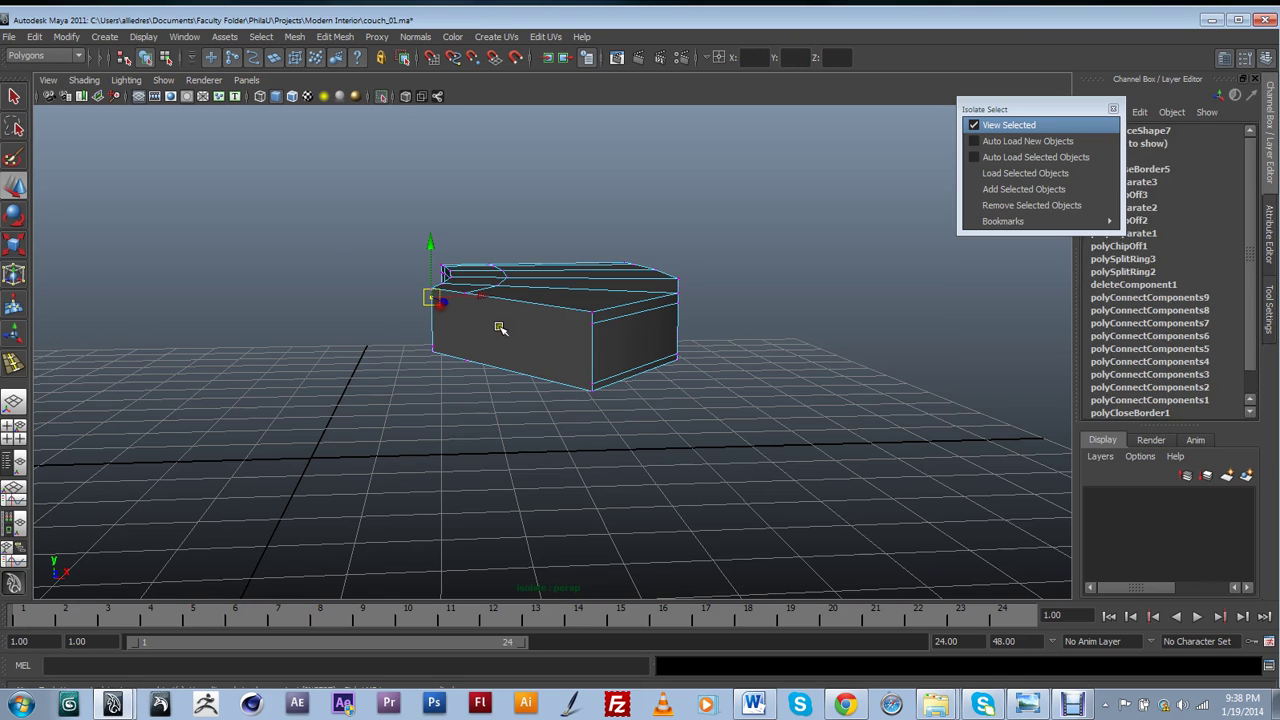
pyautogui.keyDown('shift'); pyautogui.click(591, 327); pyautogui.keyUp('shift')
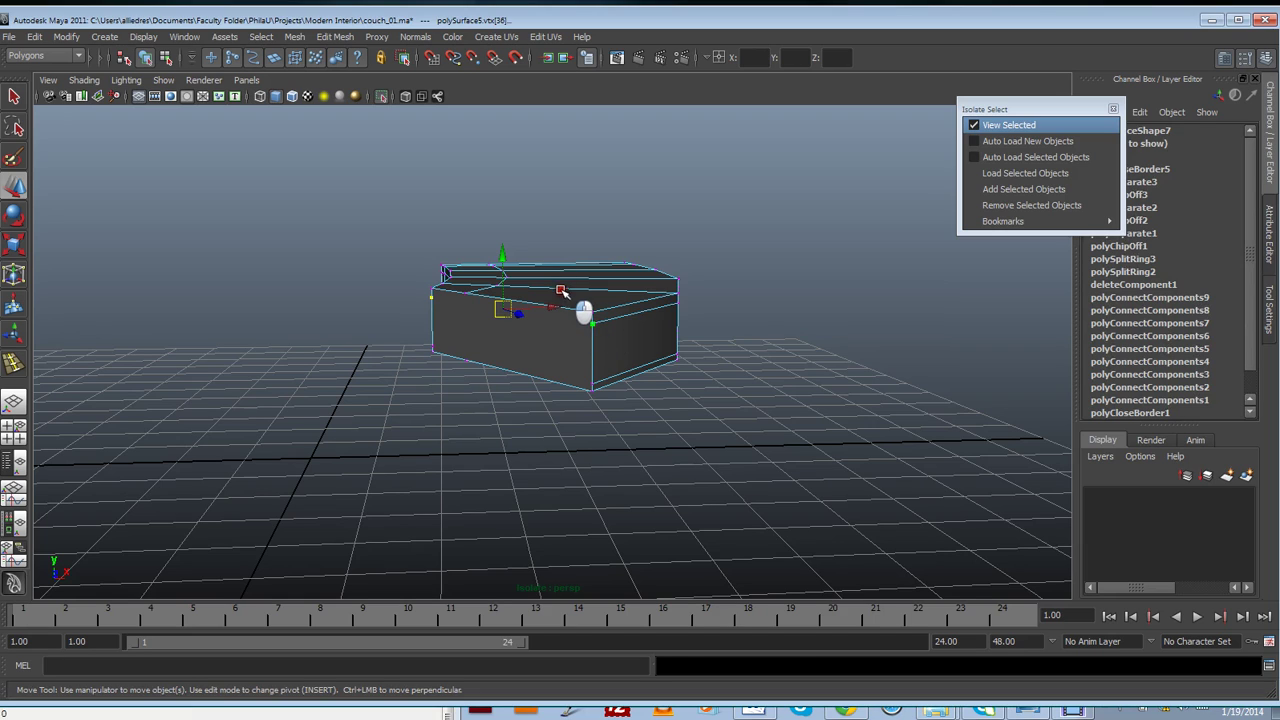
pyautogui.keyDown('shift'); pyautogui.moveTo(580, 318); pyautogui.dragTo(536, 305, button='right'); pyautogui.keyUp('shift')
pyautogui.click(440, 352)
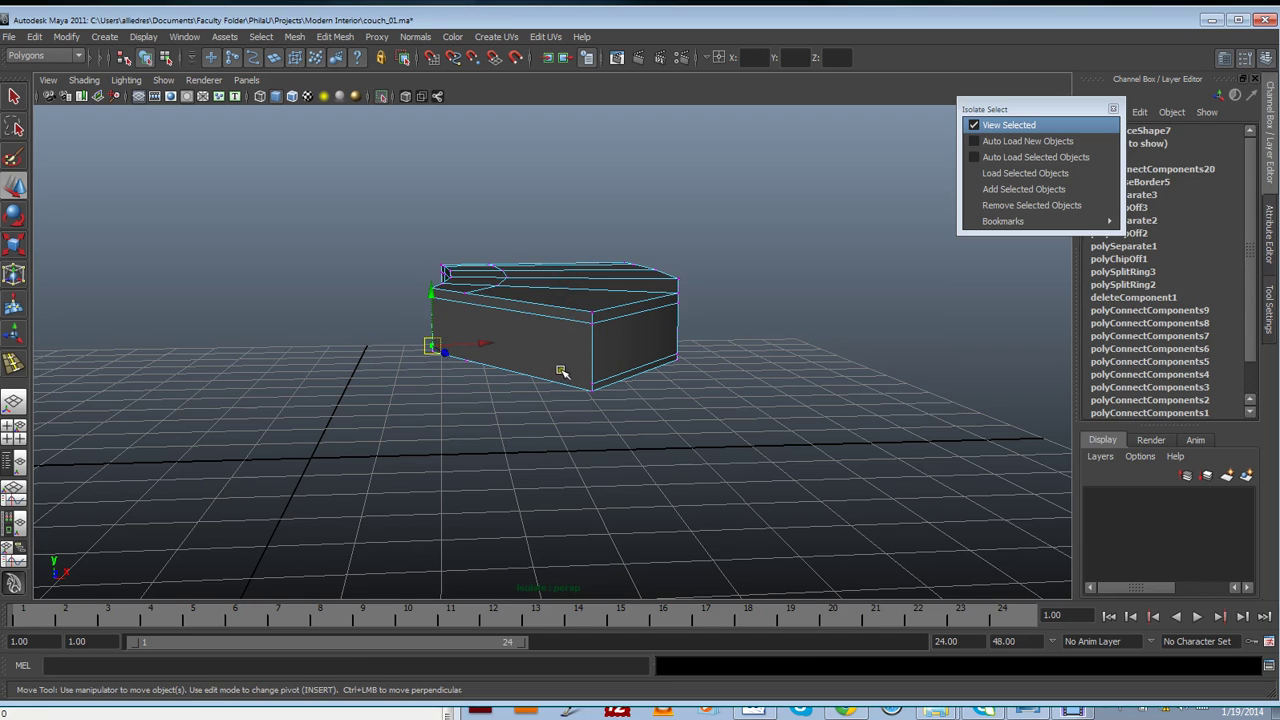
pyautogui.keyDown('shift'); pyautogui.click(595, 382); pyautogui.keyUp('shift')
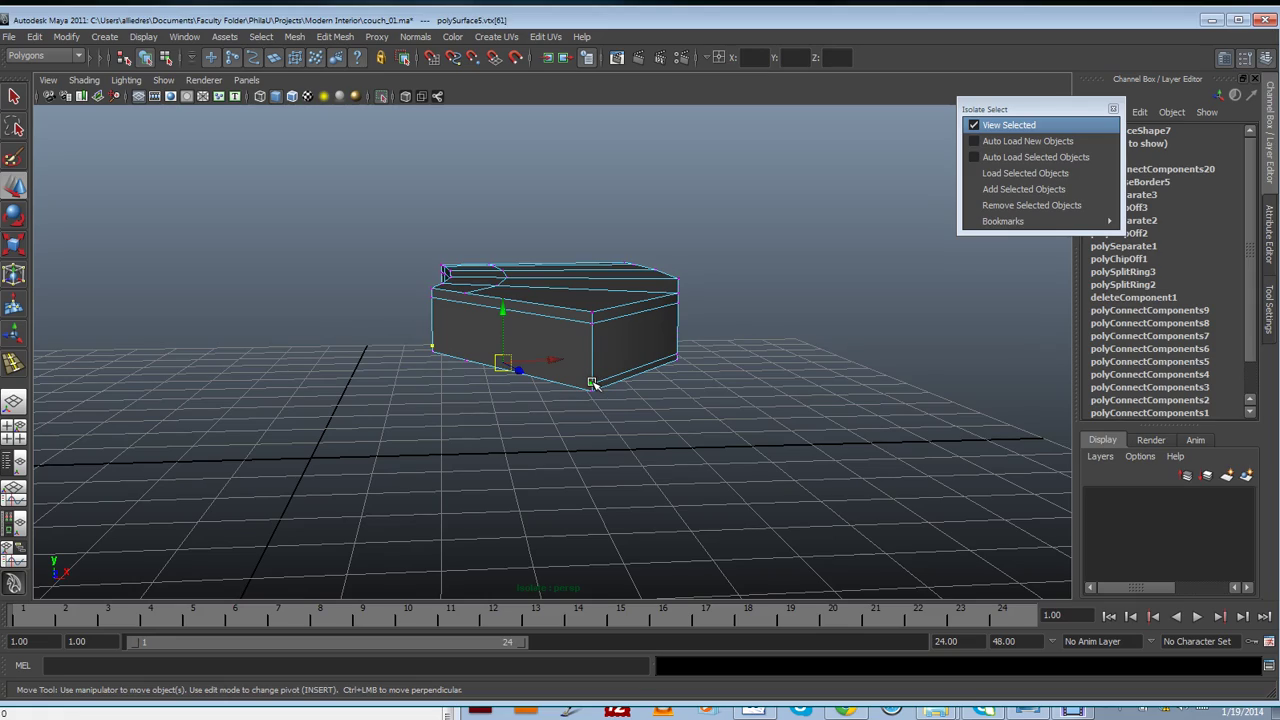
pyautogui.keyDown('shift'); pyautogui.moveTo(592, 381); pyautogui.dragTo(600, 357, button='right'); pyautogui.keyUp('shift')
# Insert edge loops close to both ends of the outermost cushion and switch back to the Move tool
pyautogui.keyDown('alt'); pyautogui.moveTo(544, 357); pyautogui.dragTo(571, 354); pyautogui.keyUp('alt')
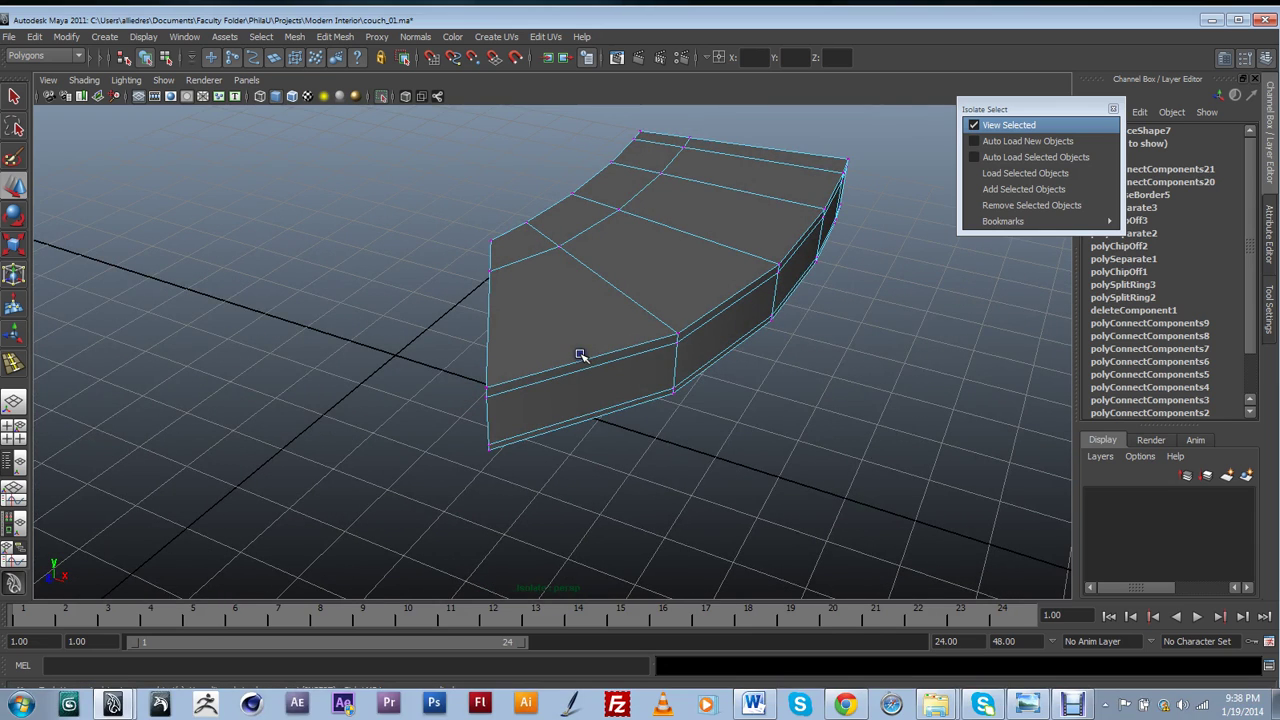
pyautogui.click(579, 356)
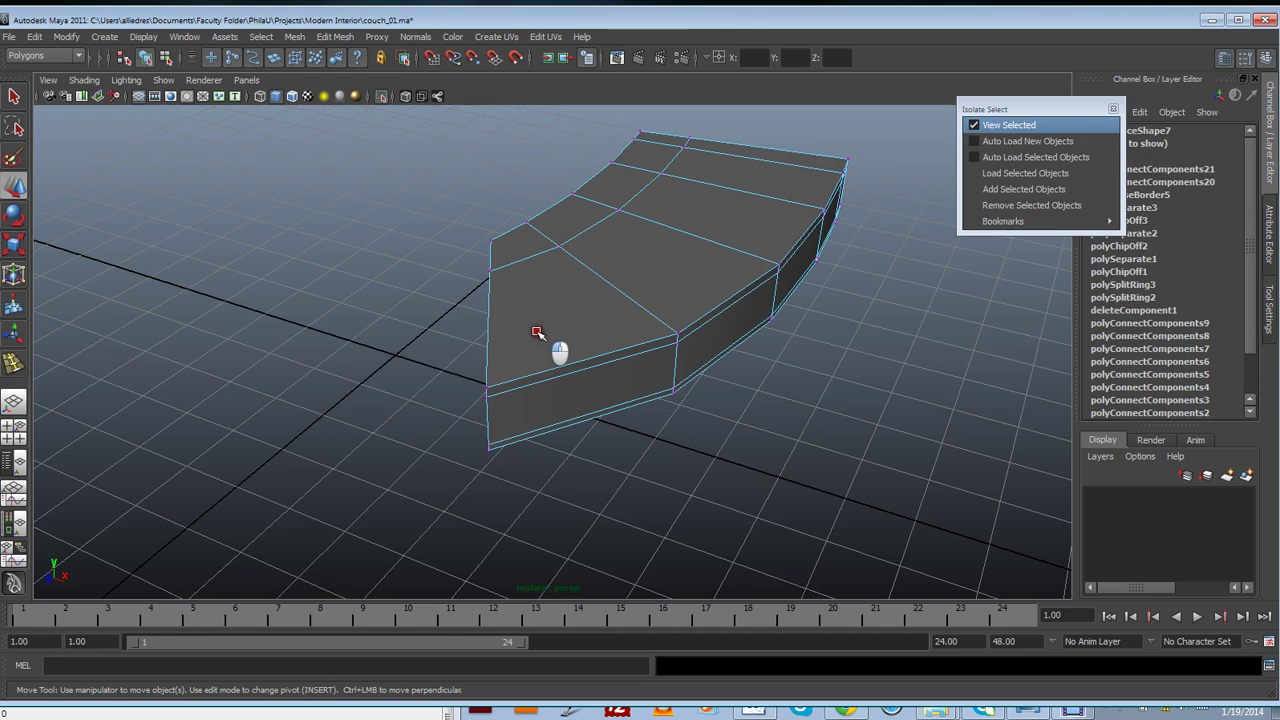
pyautogui.keyDown('shift'); pyautogui.moveTo(466, 306); pyautogui.dragTo(500, 385, button='right'); pyautogui.keyUp('shift')
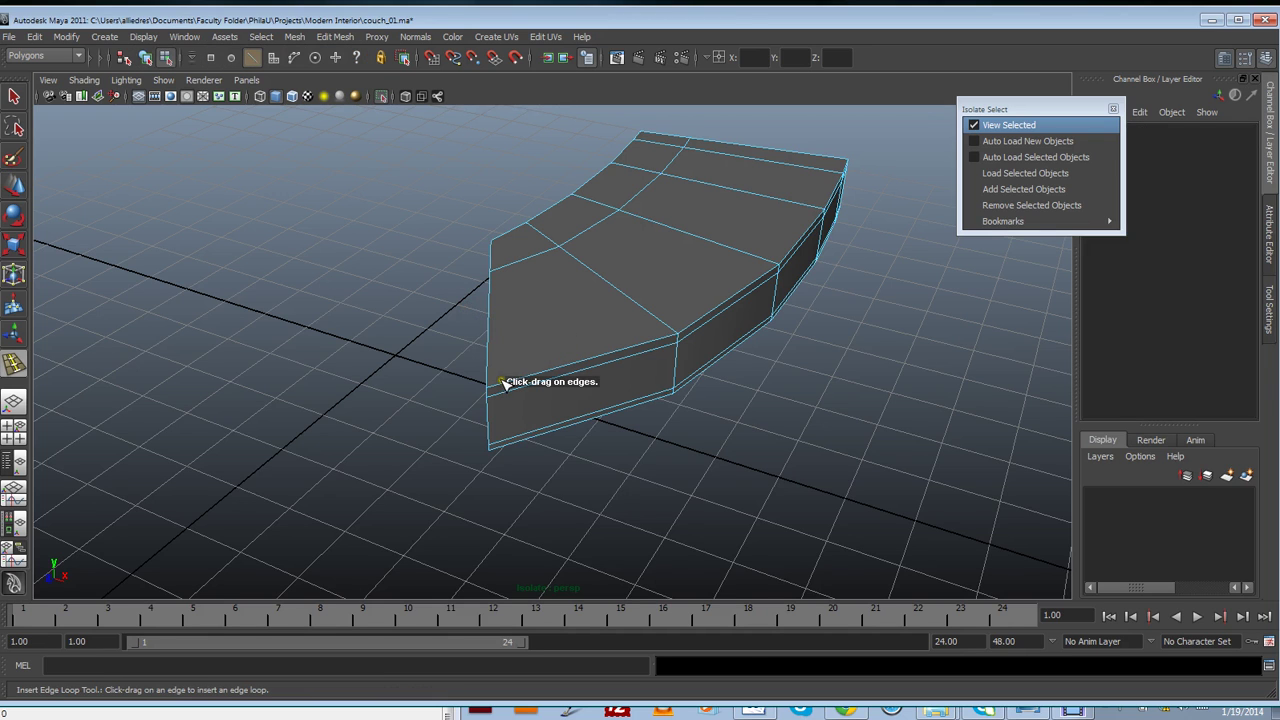
pyautogui.click(501, 382)
pyautogui.keyDown('alt'); pyautogui.moveTo(760, 346); pyautogui.dragTo(820, 405); pyautogui.keyUp('alt')
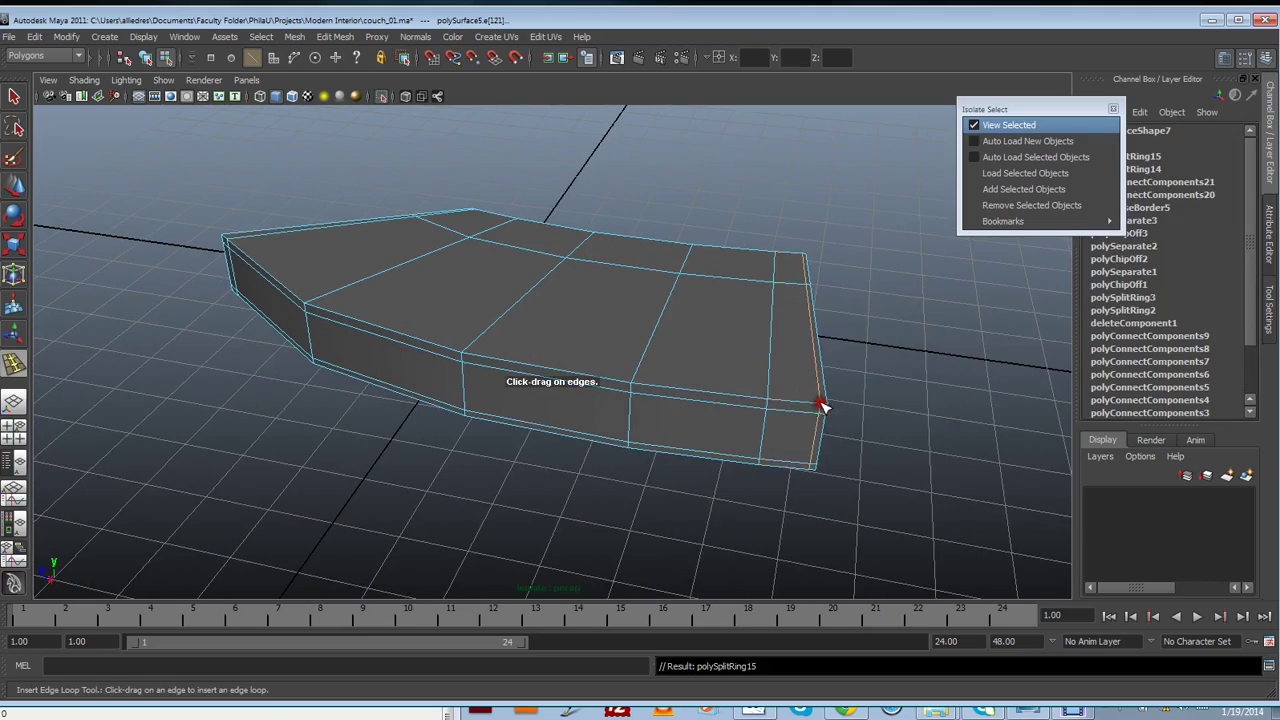
pyautogui.keyDown('alt'); pyautogui.moveTo(460, 398); pyautogui.dragTo(481, 391); pyautogui.keyUp('alt')
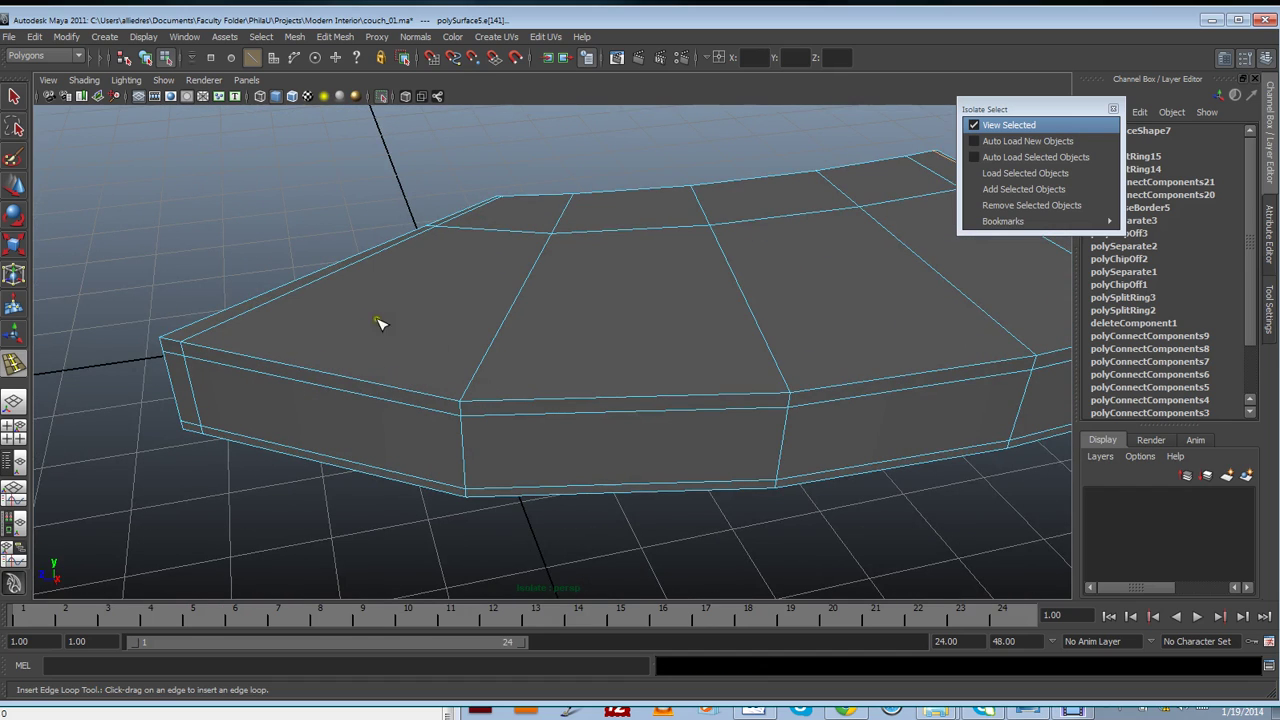
pyautogui.click(16, 187)
# Show the whole sofa again, turn on the outermost cushion's smooth preview and return to object mode
pyautogui.click(974, 125)
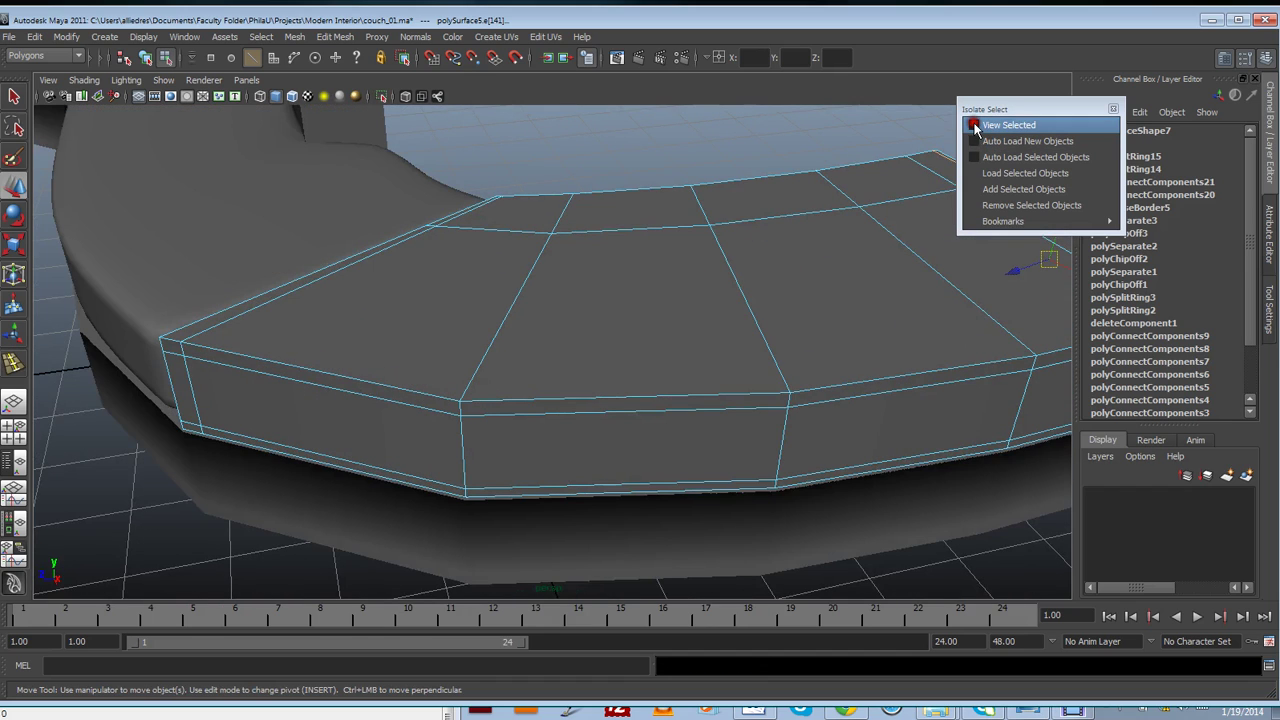
pyautogui.press('3')
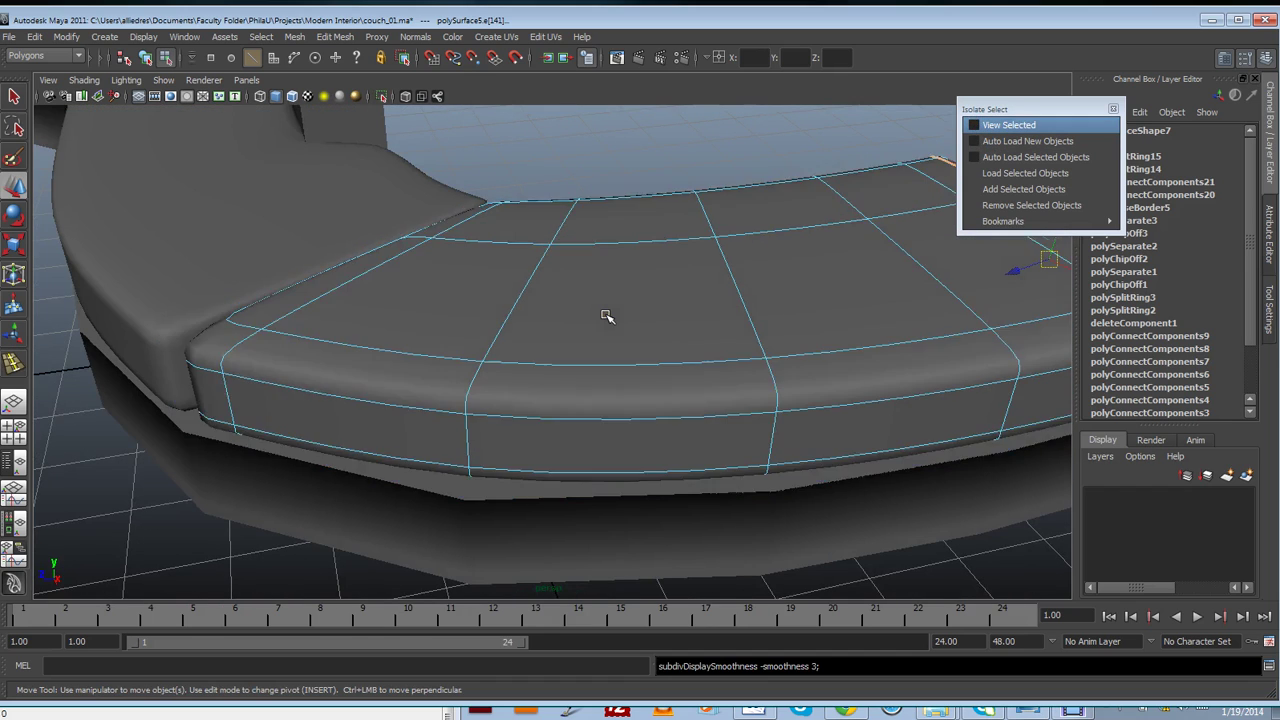
pyautogui.click(627, 184)
pyautogui.scroll(-10, 637, 209)
pyautogui.scroll(6, 629, 251)
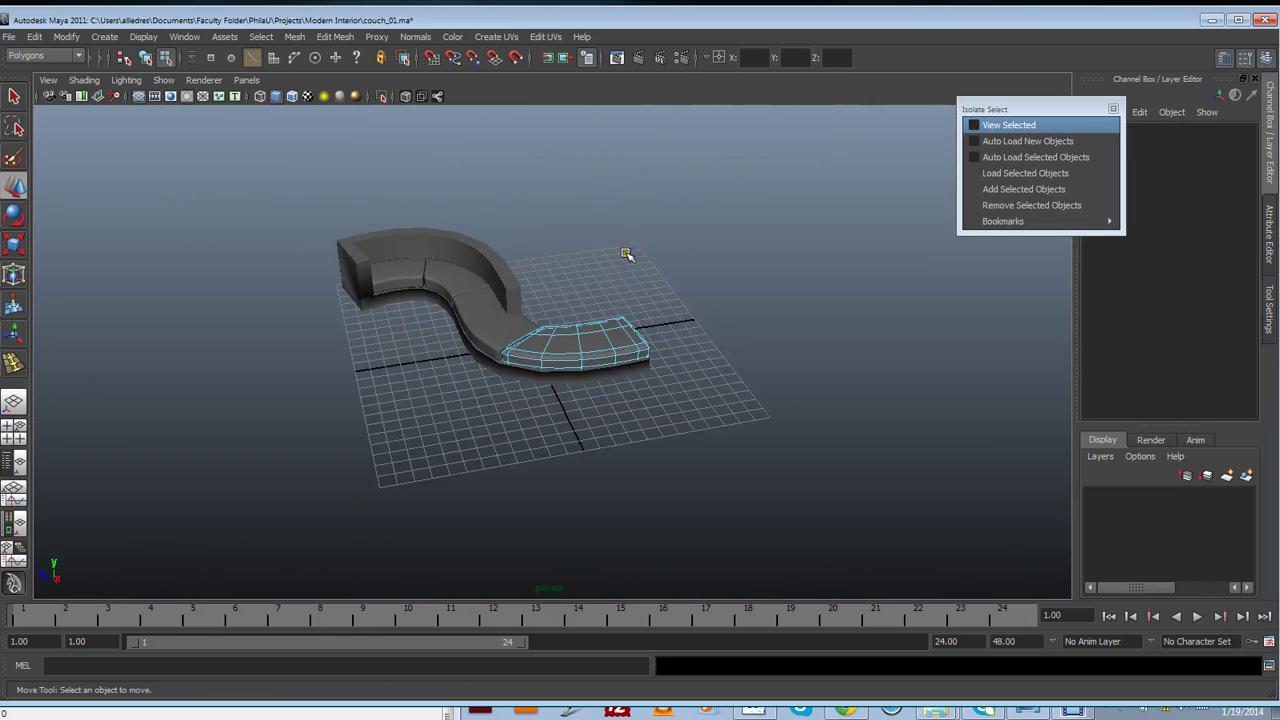
pyautogui.keyDown('alt'); pyautogui.moveTo(575, 355); pyautogui.dragTo(577, 320); pyautogui.keyUp('alt')
pyautogui.keyDown('alt'); pyautogui.moveTo(577, 320); pyautogui.dragTo(631, 354, button='right'); pyautogui.keyUp('alt')
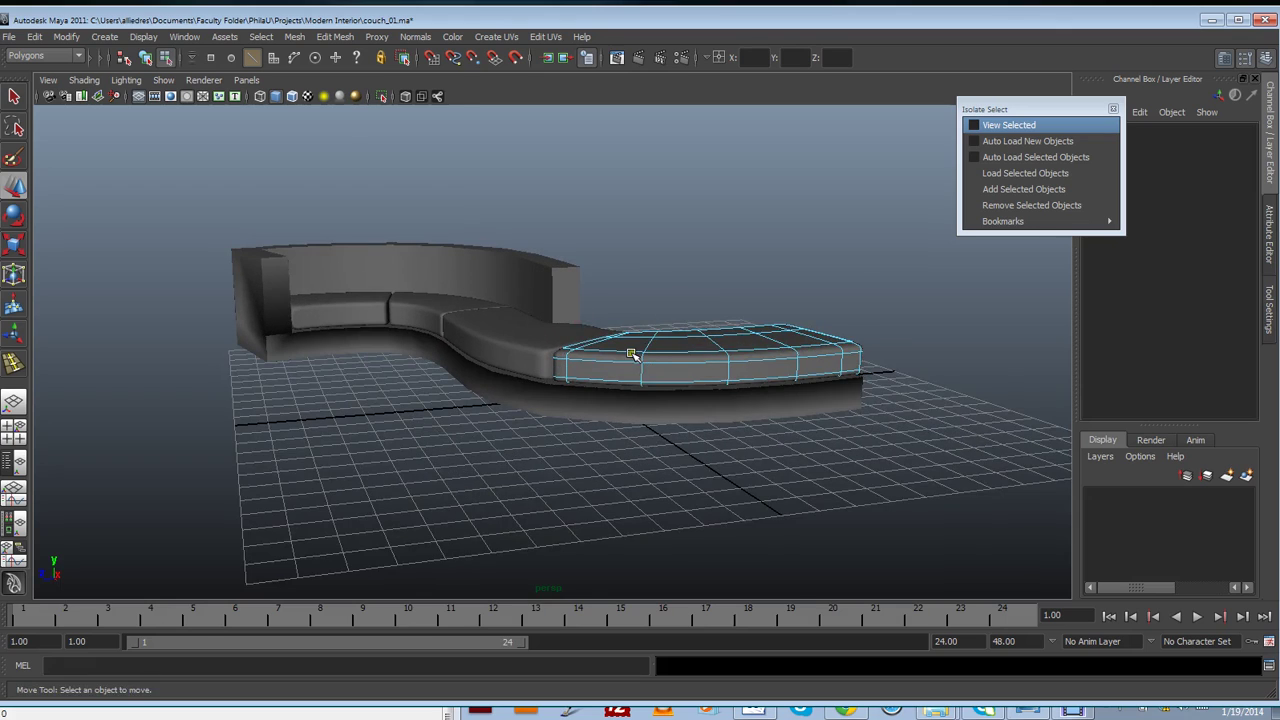
pyautogui.press('F8')
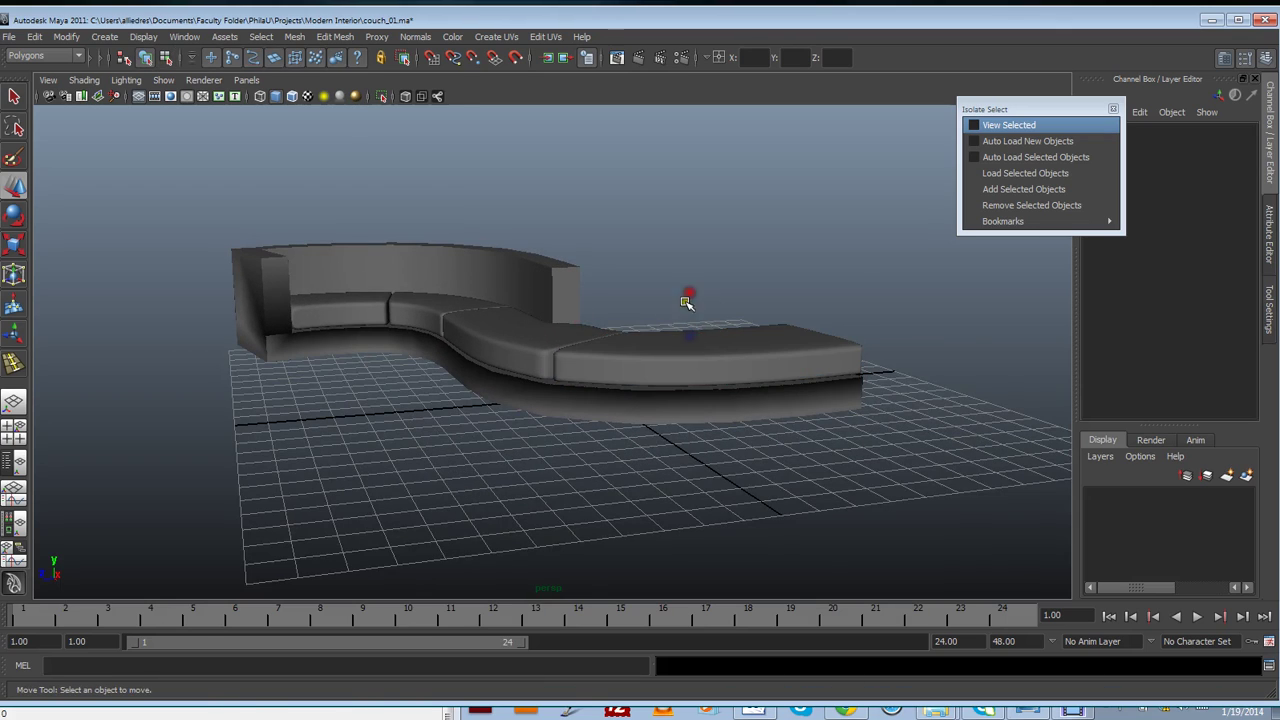
# Select the sofa's base and backrest frame beneath the cushions
pyautogui.keyDown('alt'); pyautogui.moveTo(686, 297); pyautogui.dragTo(685, 440); pyautogui.keyUp('alt')
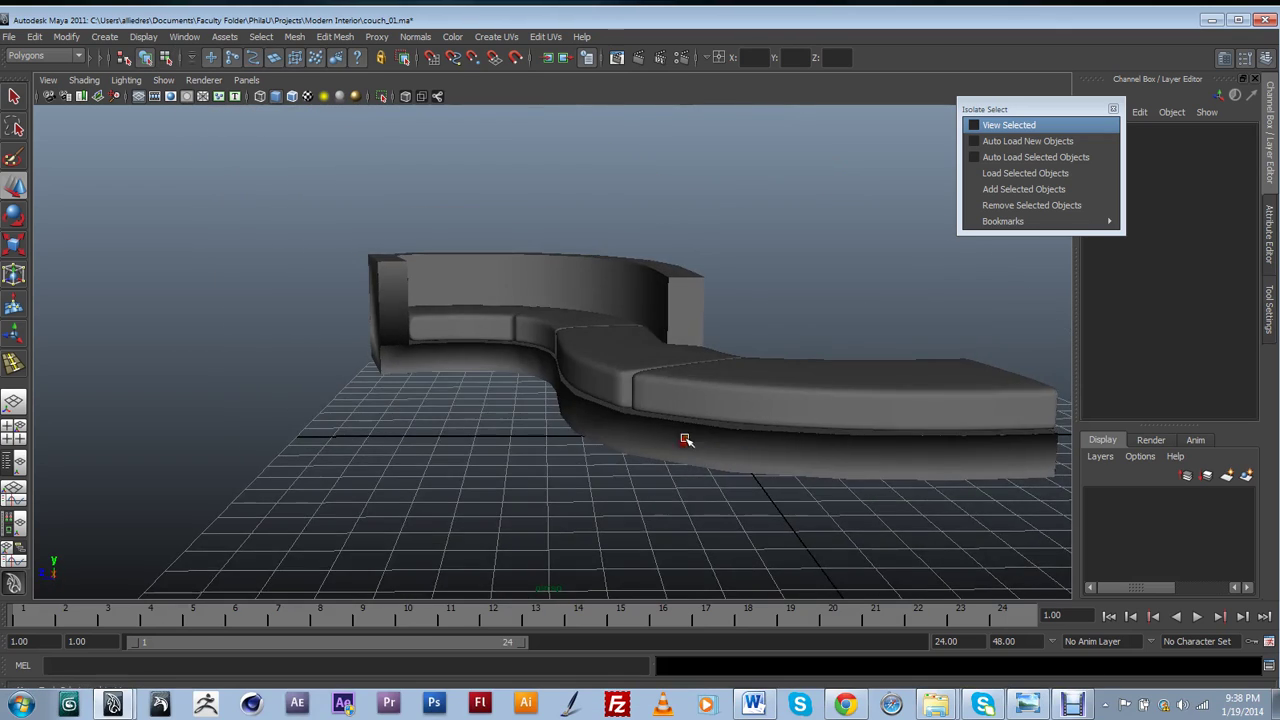
pyautogui.keyDown('alt'); pyautogui.moveTo(833, 447); pyautogui.dragTo(731, 434, button='middle'); pyautogui.keyUp('alt')
pyautogui.keyDown('alt'); pyautogui.moveTo(731, 434); pyautogui.dragTo(694, 438); pyautogui.keyUp('alt')
pyautogui.click(692, 456)
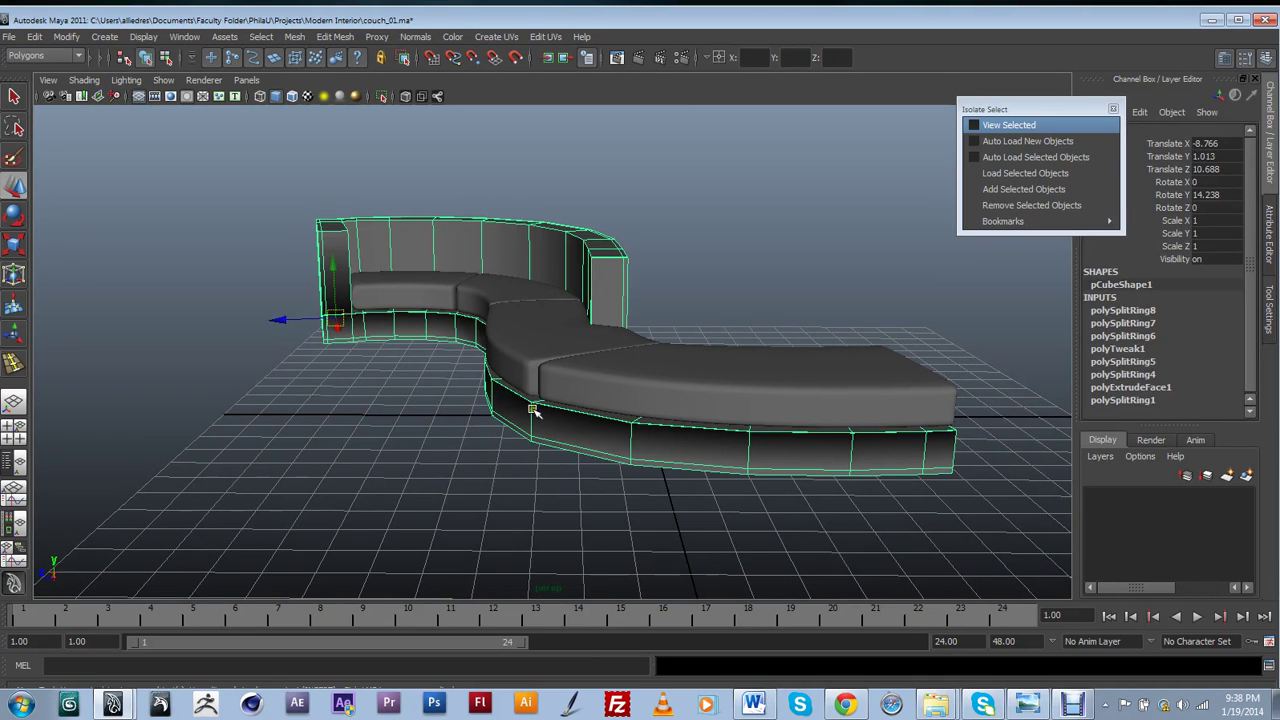